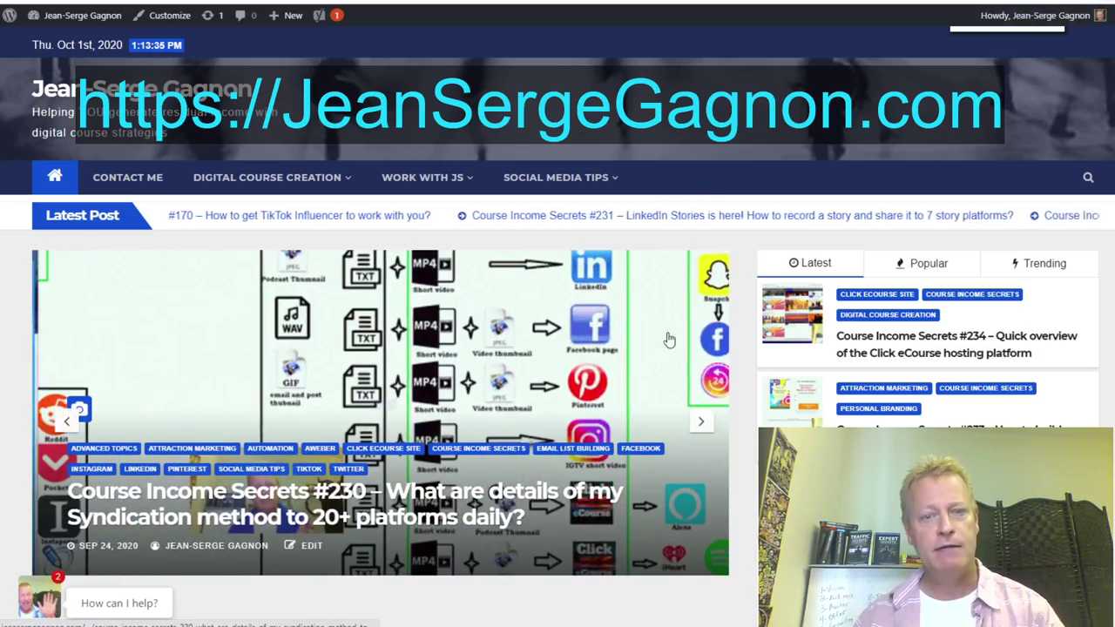
- Scroll the front page posts down to the footer's TikTok videos #170, #167 and #165
scroll(641, 283, "down", 5)
scroll(599, 279, "down", 10)
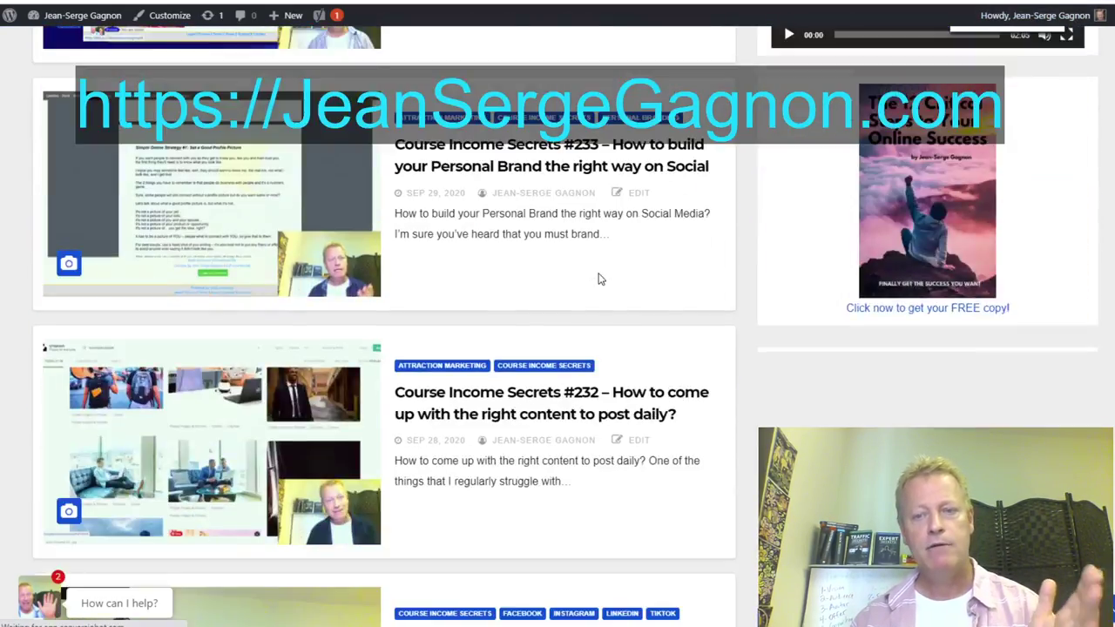
scroll(599, 279, "up", 8)
scroll(597, 274, "up", 8)
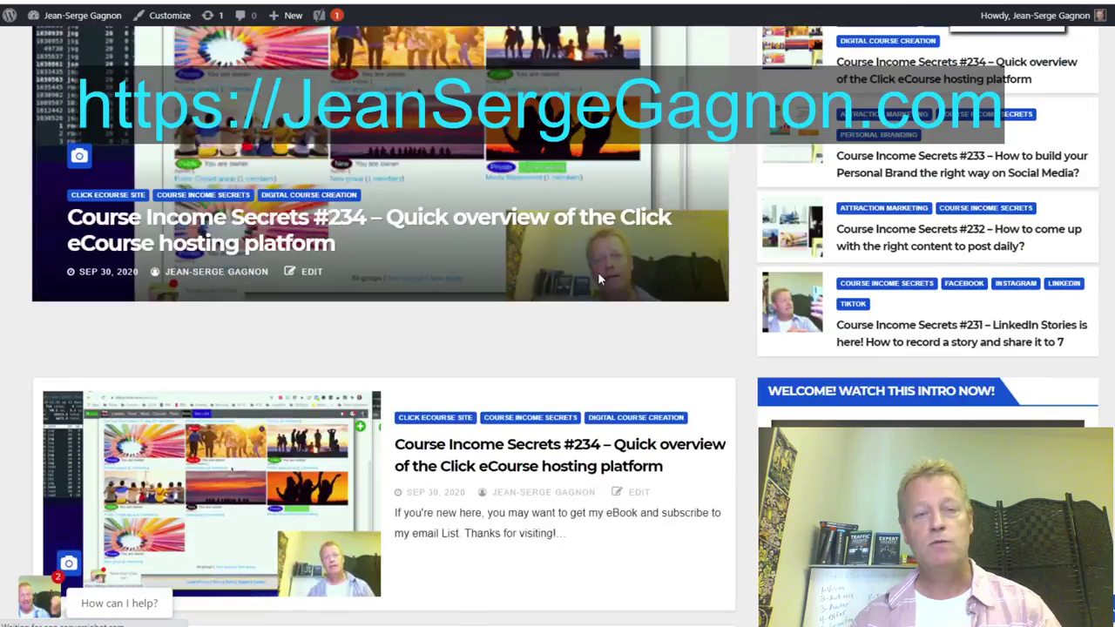
scroll(595, 275, "down", 5)
scroll(594, 277, "down", 5)
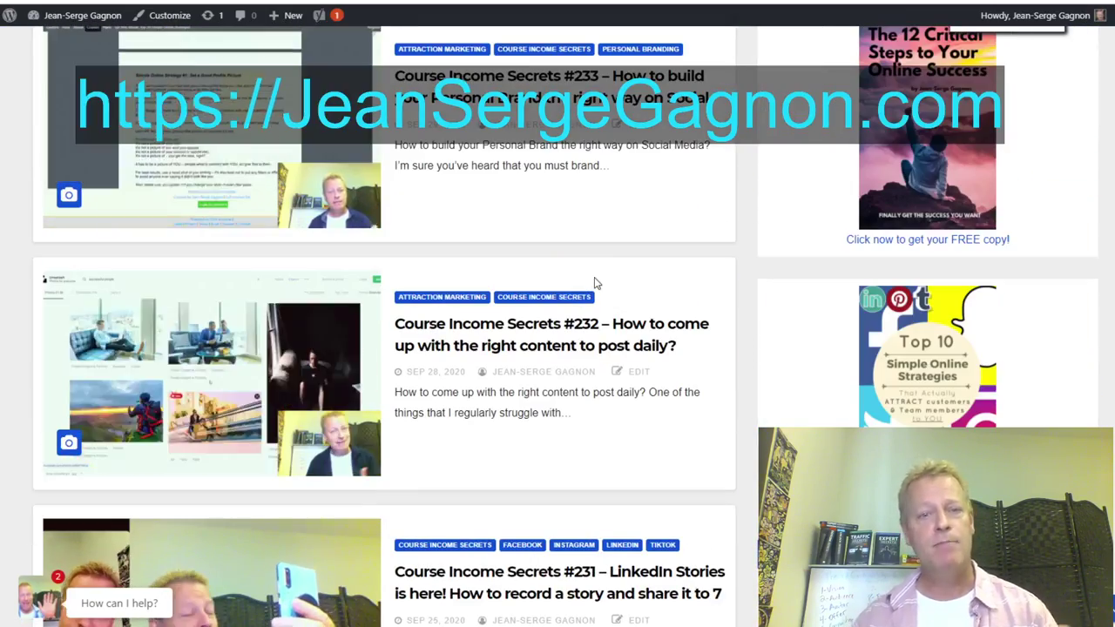
scroll(601, 314, "down", 3)
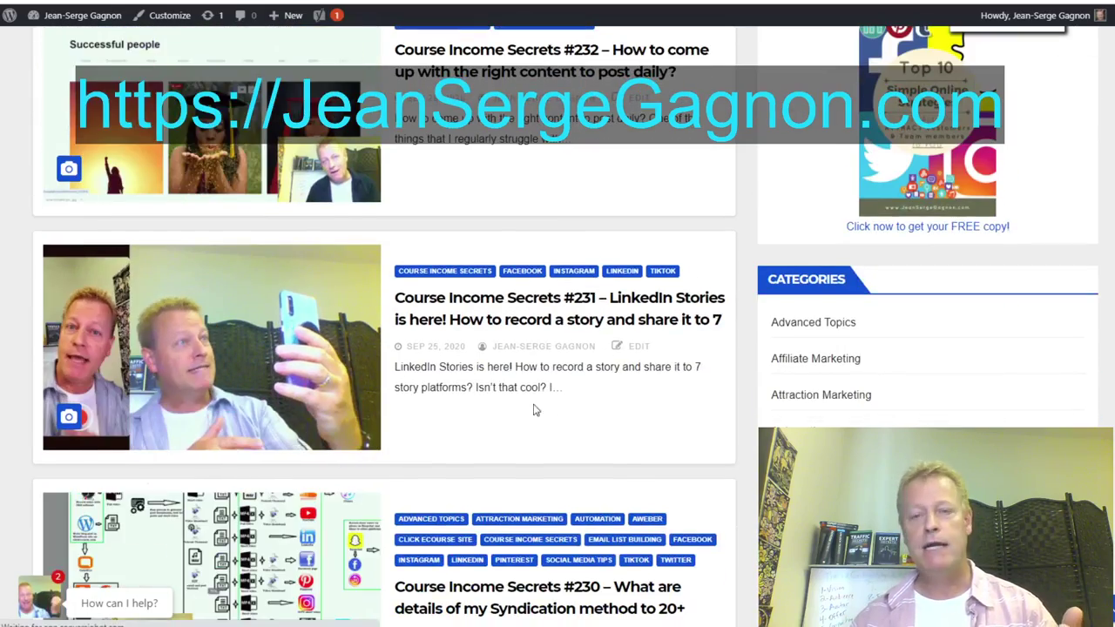
scroll(866, 386, "down", 3)
scroll(828, 368, "up", 10)
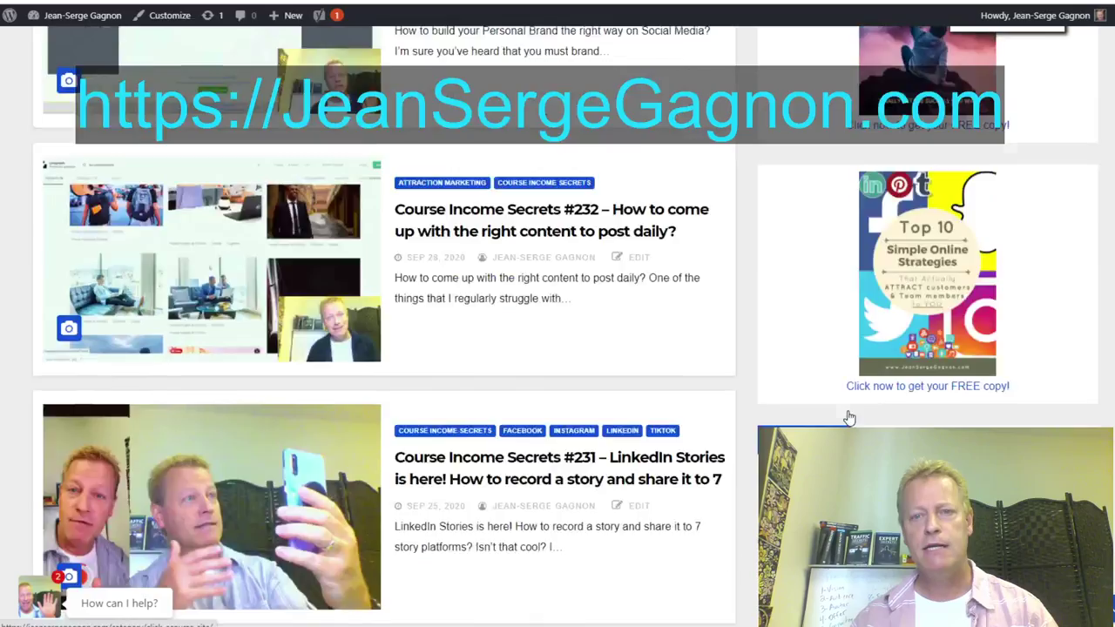
scroll(840, 209, "up", 5)
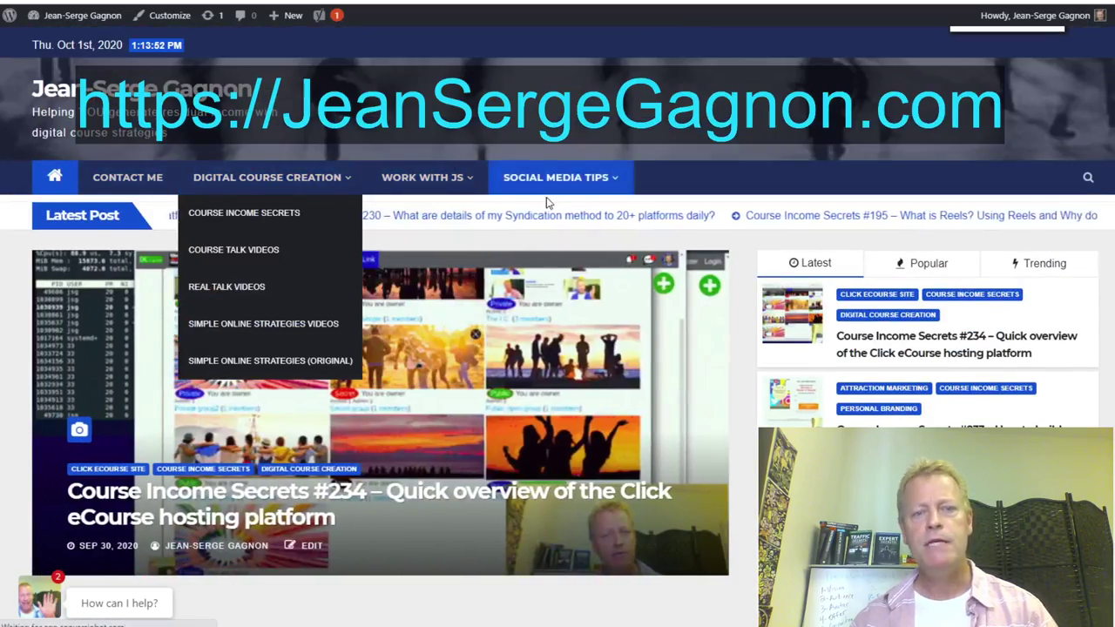
mouse_move(553, 185)
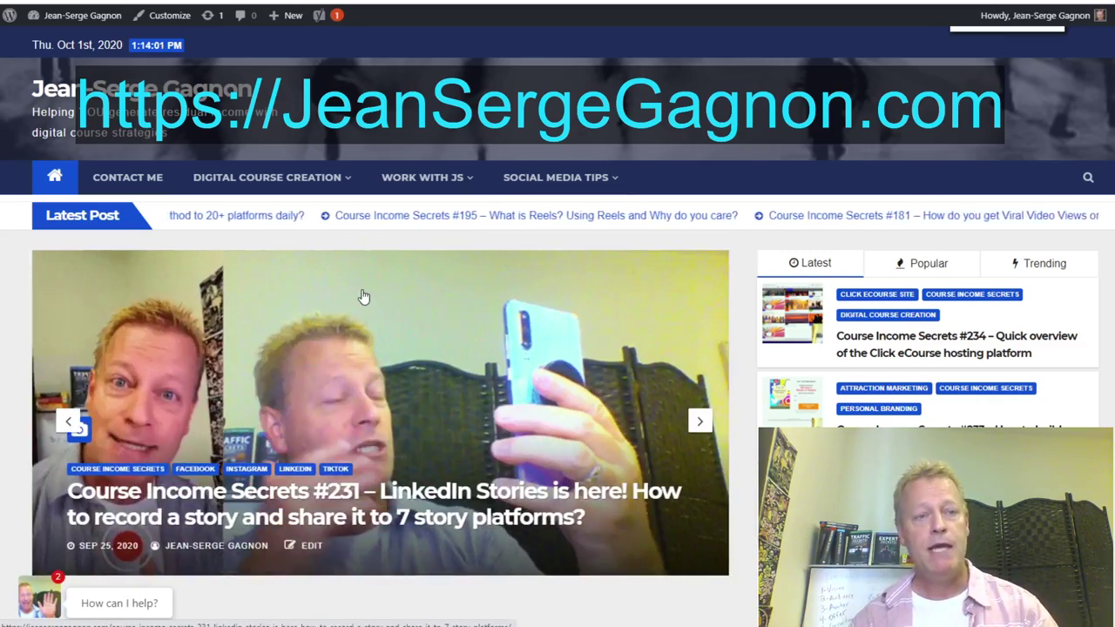
scroll(364, 297, "down", 3)
scroll(406, 251, "down", 20)
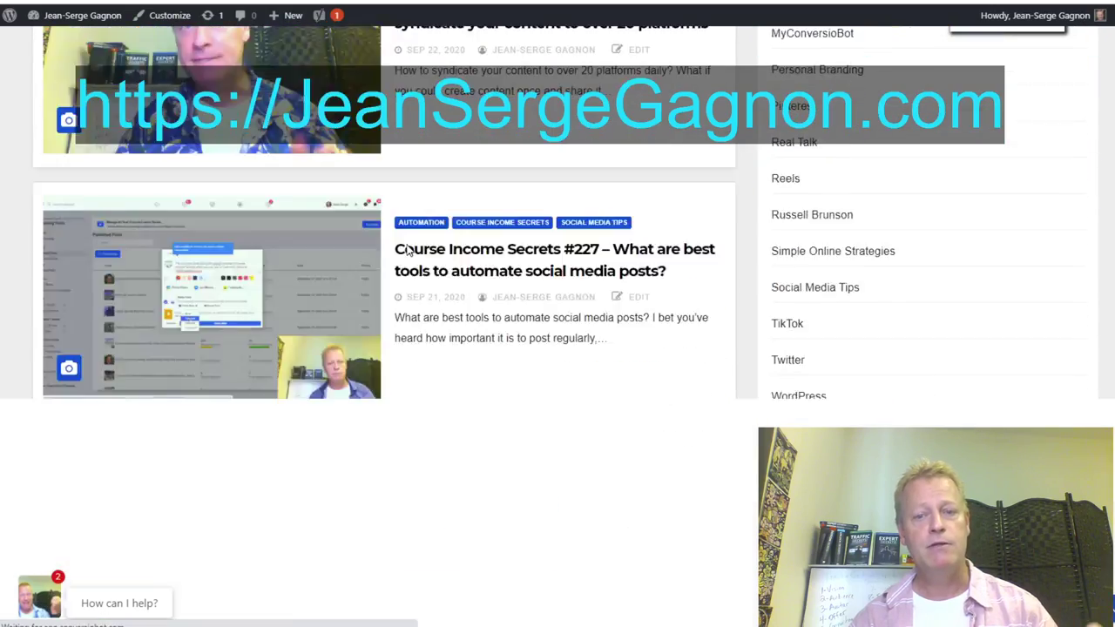
scroll(406, 249, "down", 10)
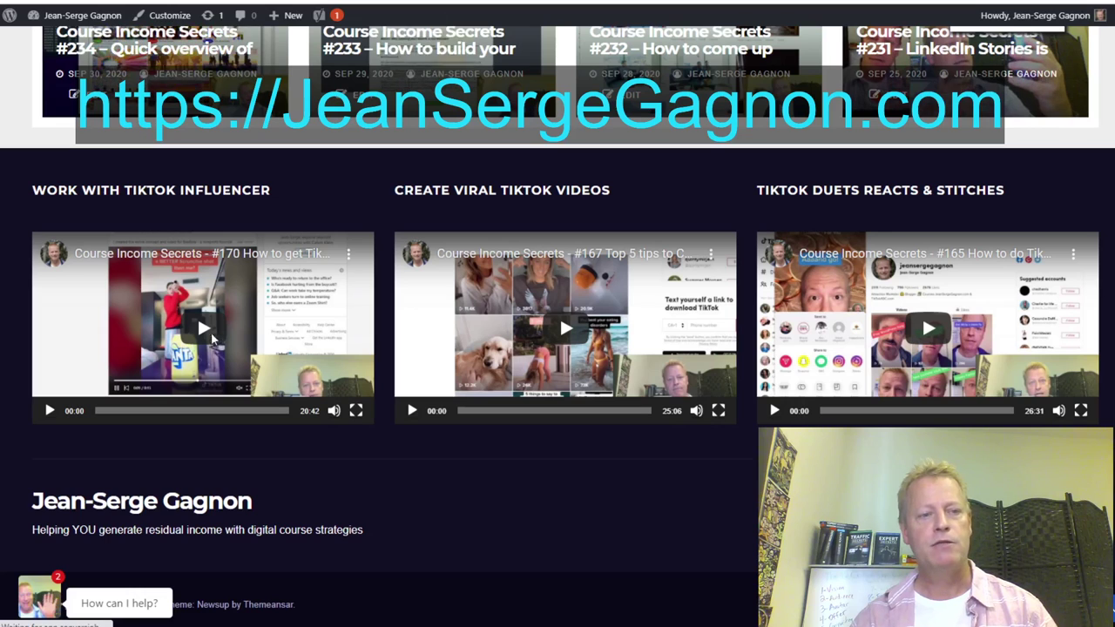
- Play the Work with TikTok Influencer video muted, then pause it a few seconds in
left_click(200, 324)
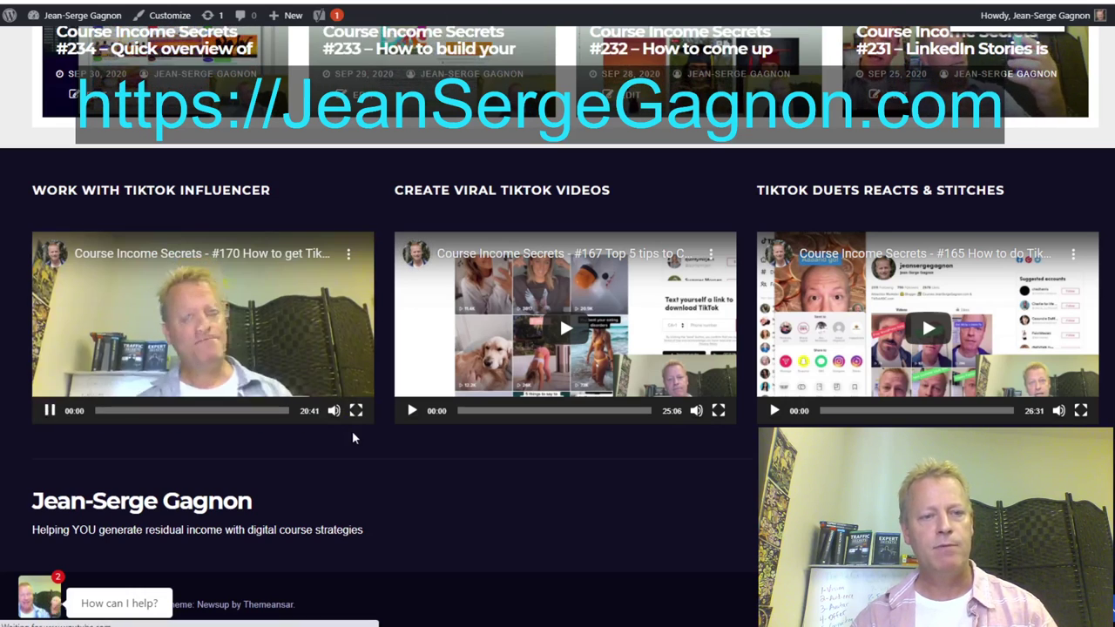
left_click(334, 411)
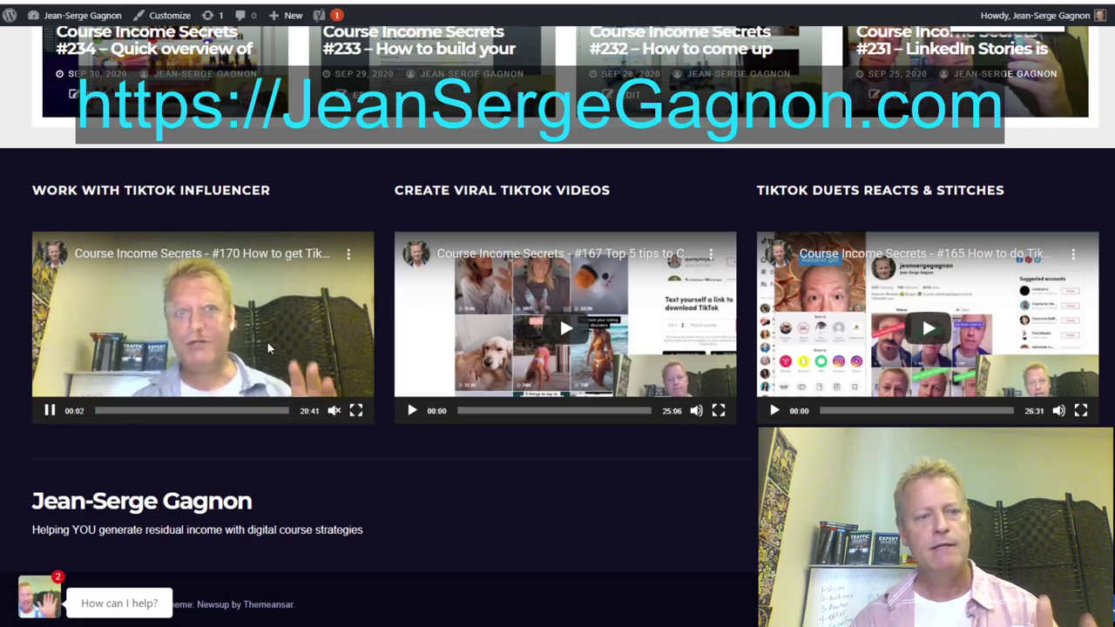
left_click(50, 411)
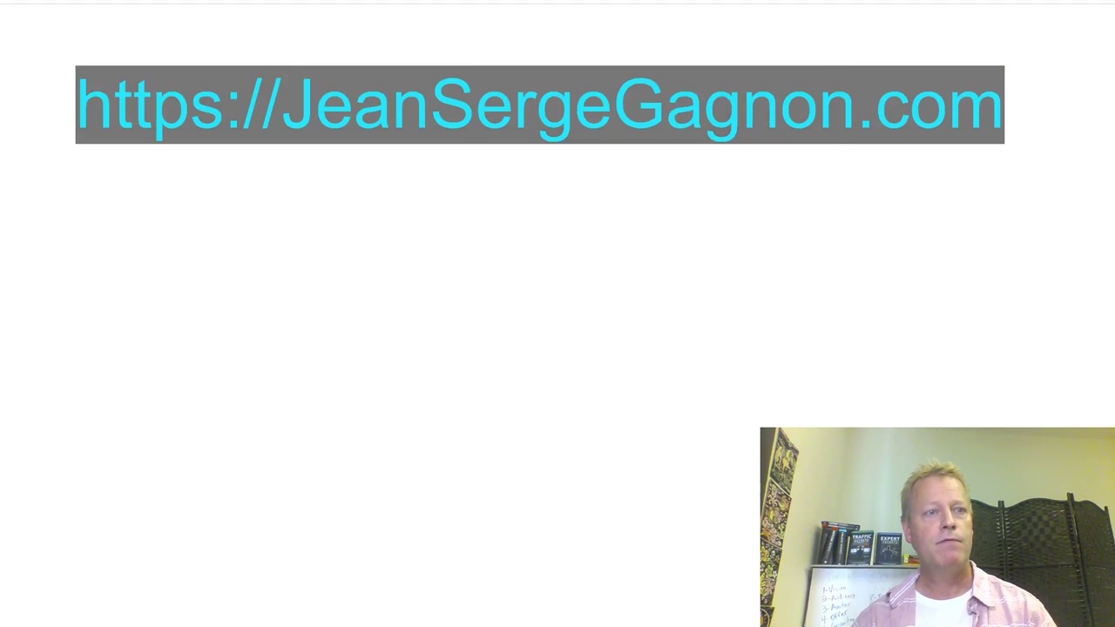
type("jean")
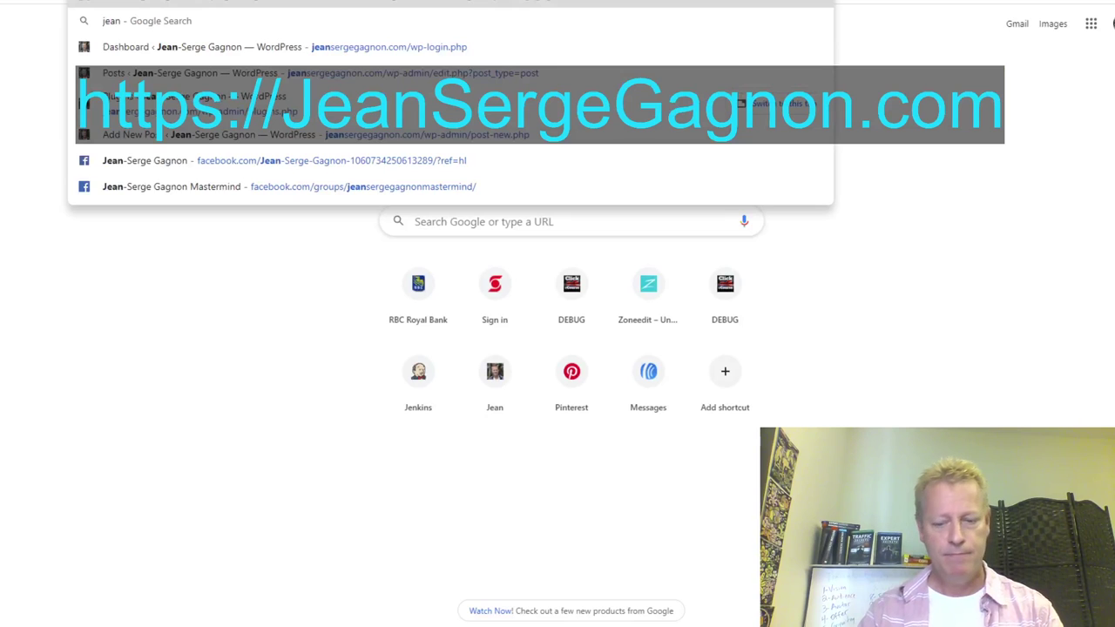
type("sergegagnon.com/wp")
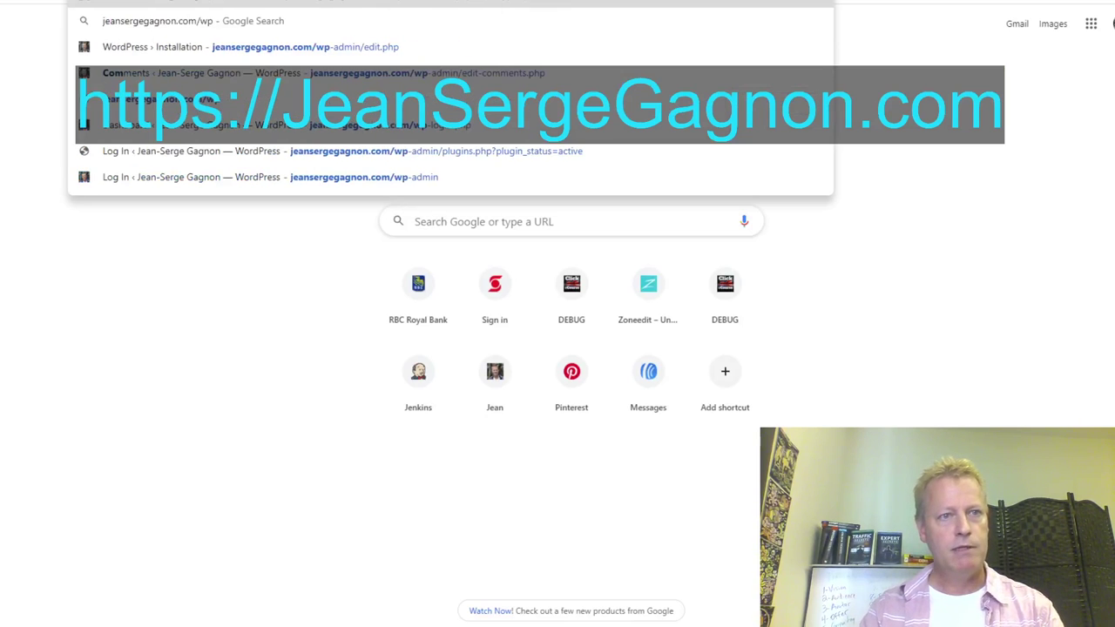
key("Return")
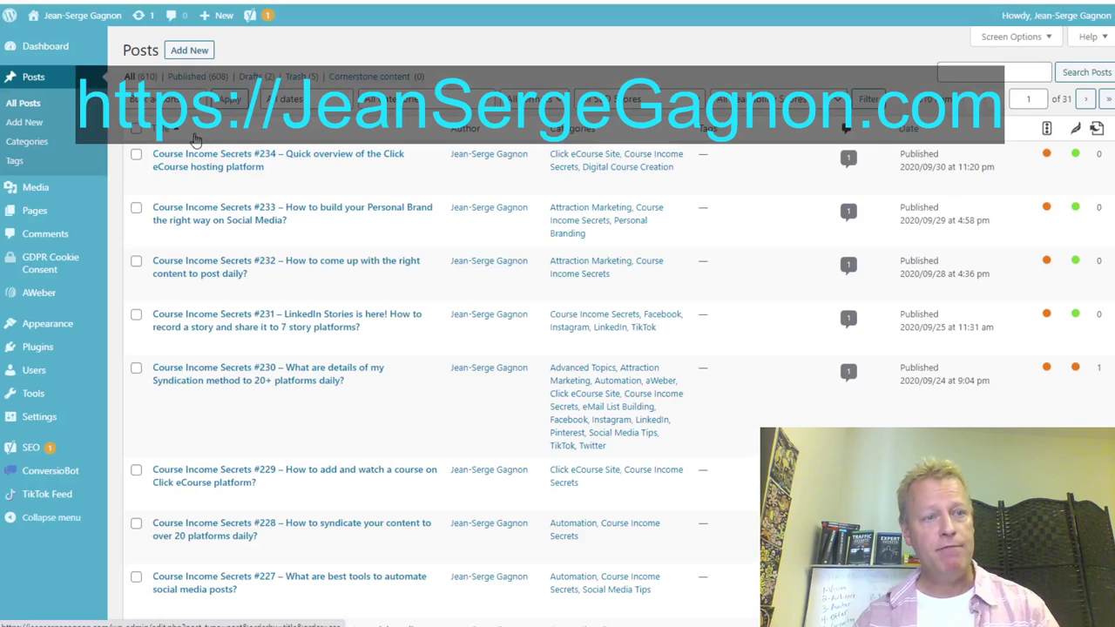
scroll(316, 187, "down", 5)
scroll(315, 187, "up", 5)
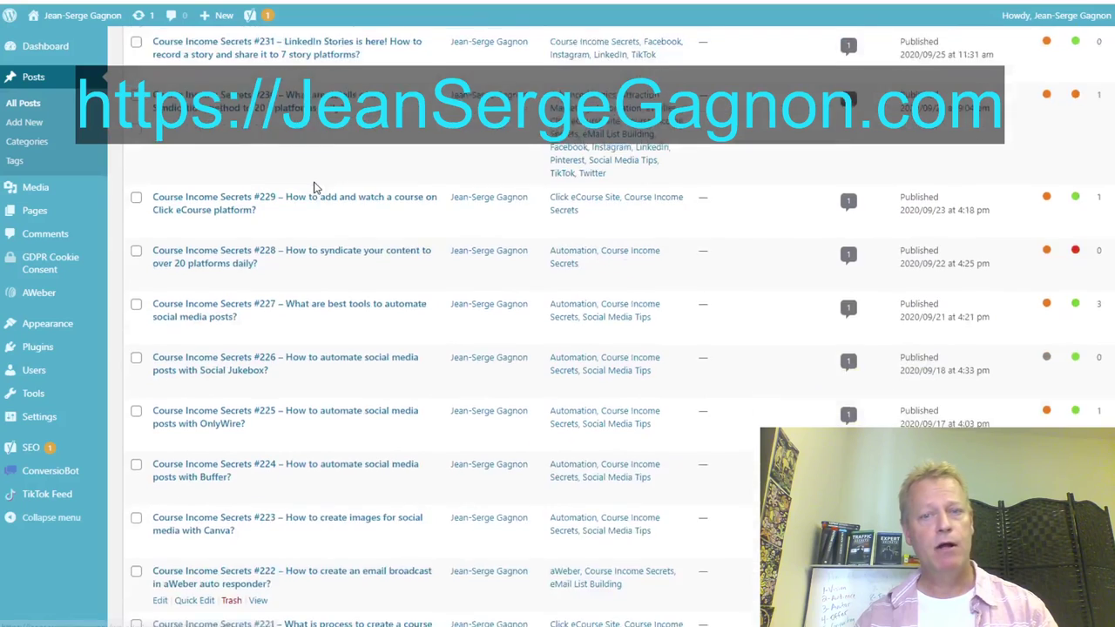
left_click(50, 446)
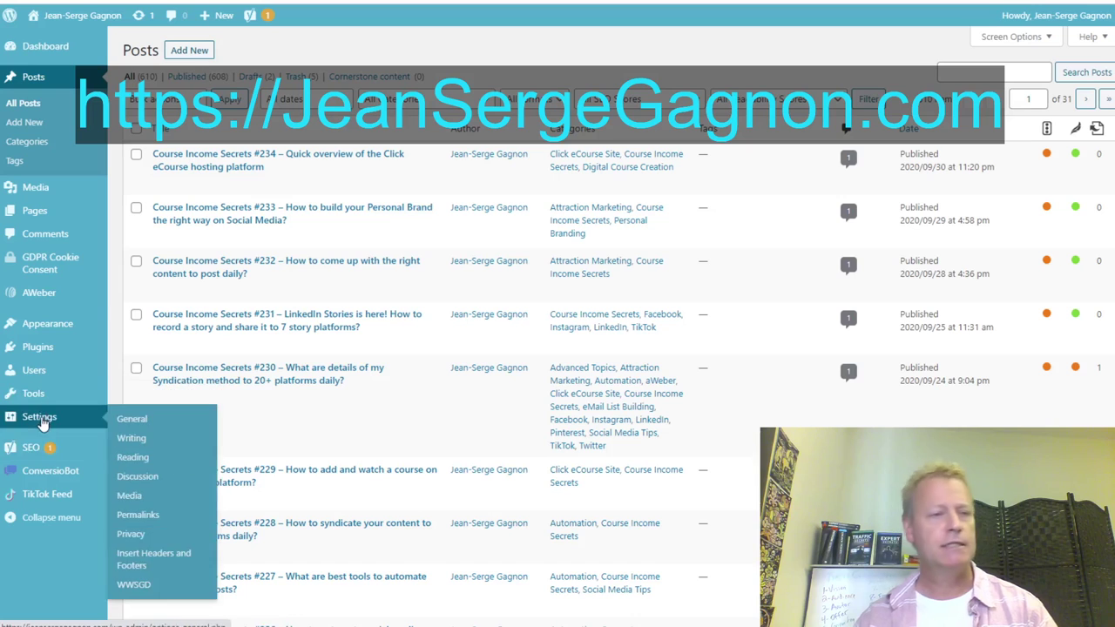
left_click(46, 277)
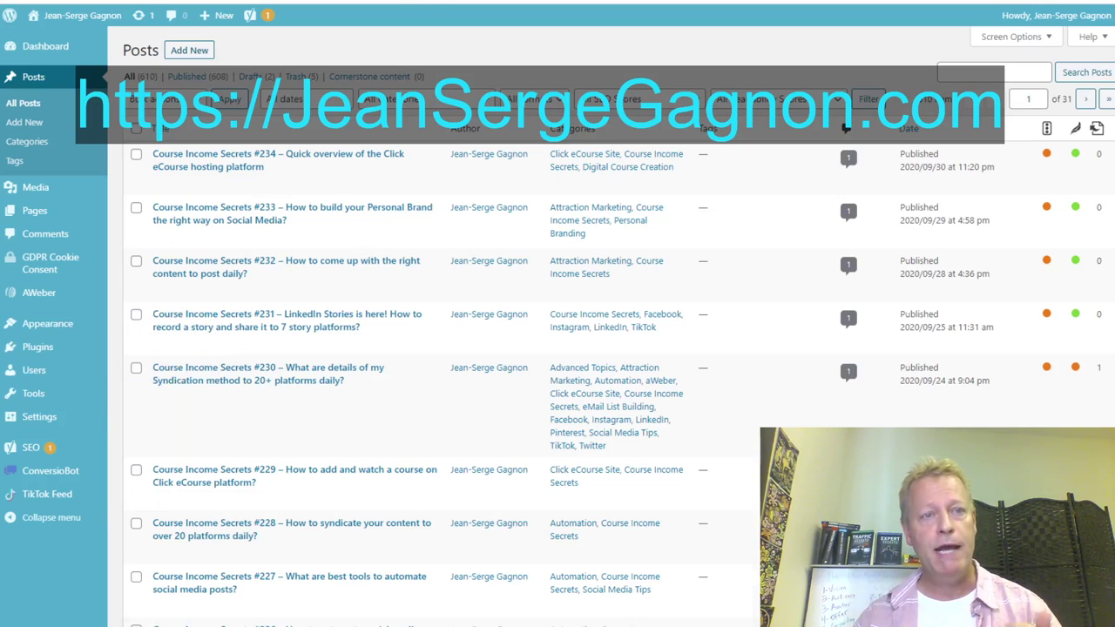
key("ctrl+t")
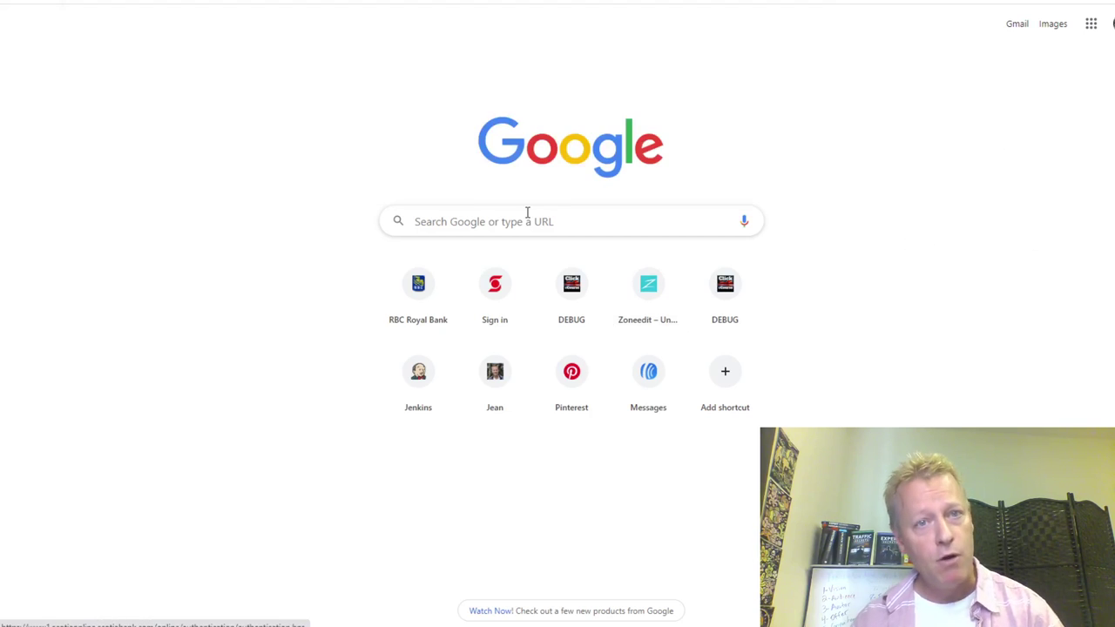
- Load the clickecourse.com site from the address bar
key("ctrl+l")
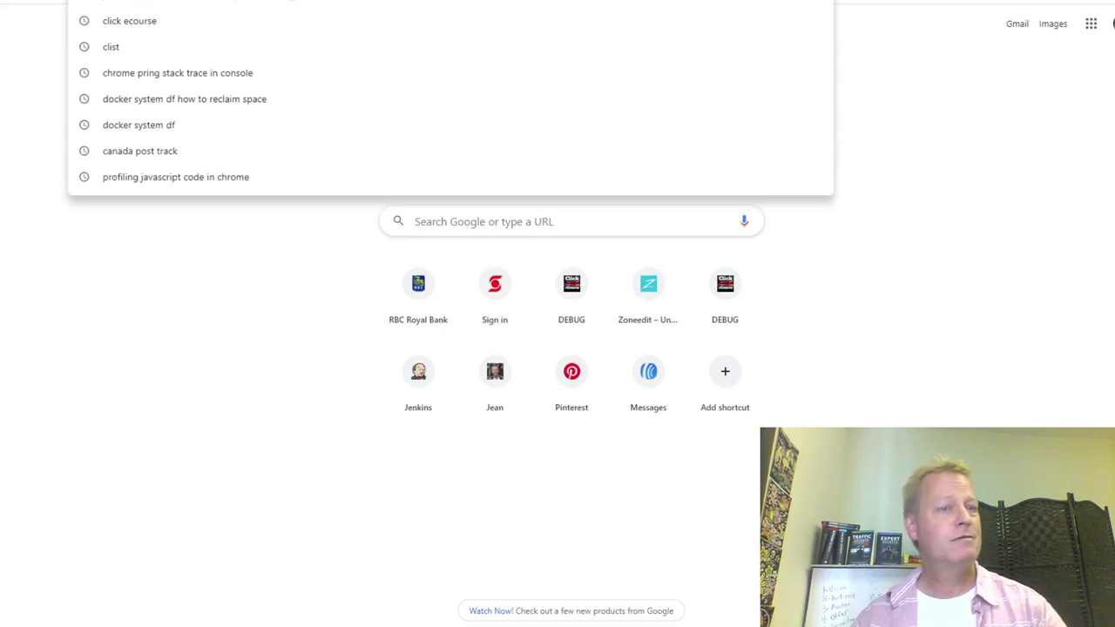
type("click")
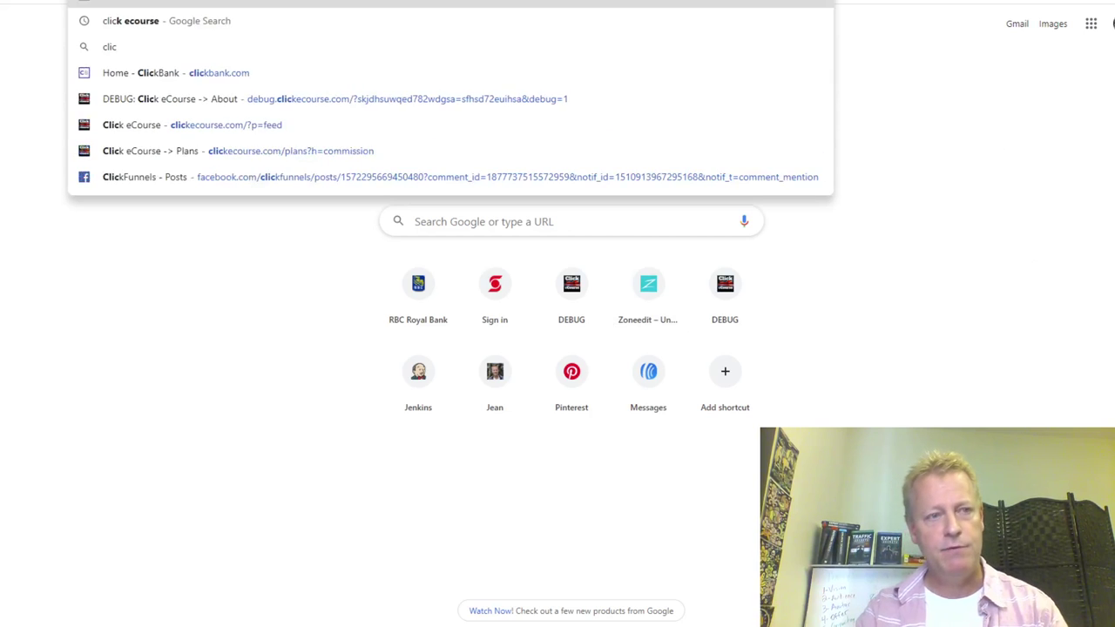
key("Return")
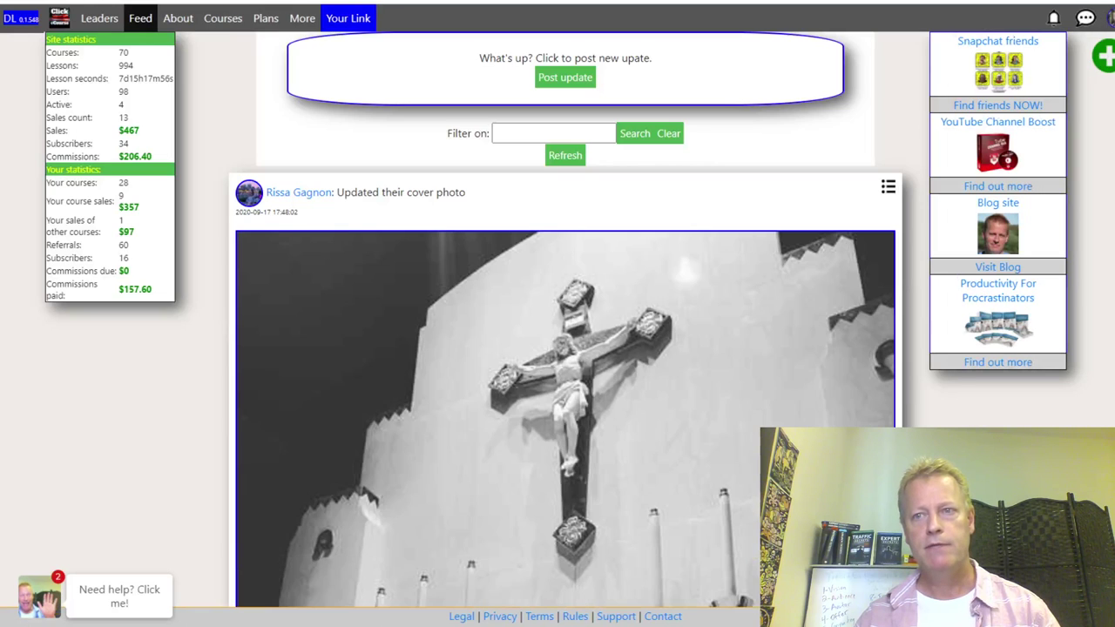
- Log out from the avatar's Account menu and scroll the Welcome to Click eCourse page
left_click(1109, 17)
left_click(980, 438)
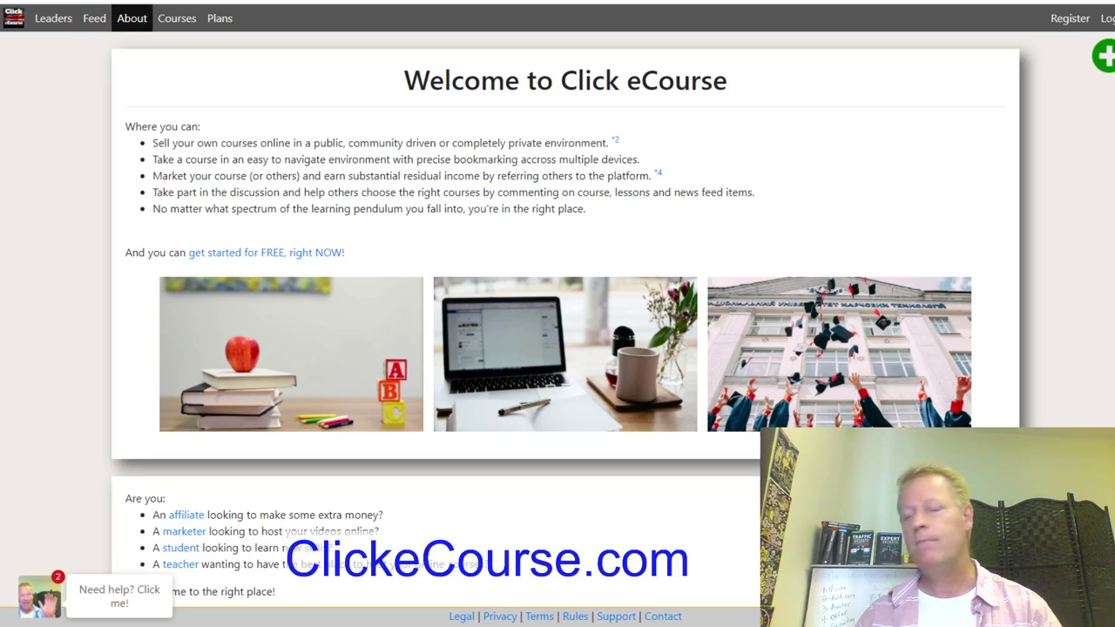
scroll(486, 200, "down", 20)
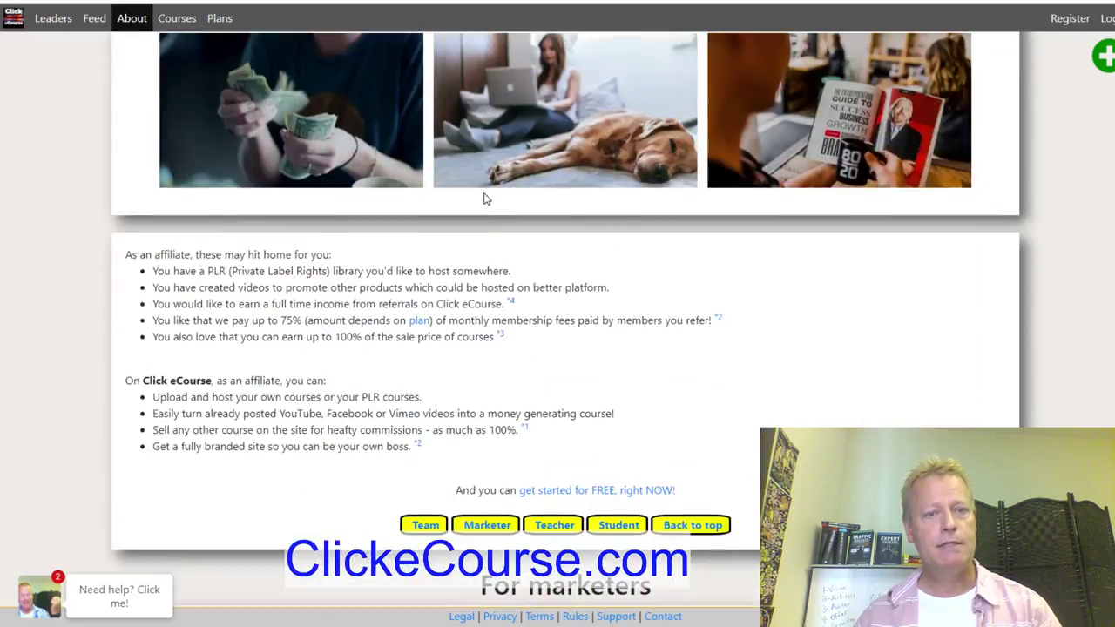
scroll(485, 199, "up", 20)
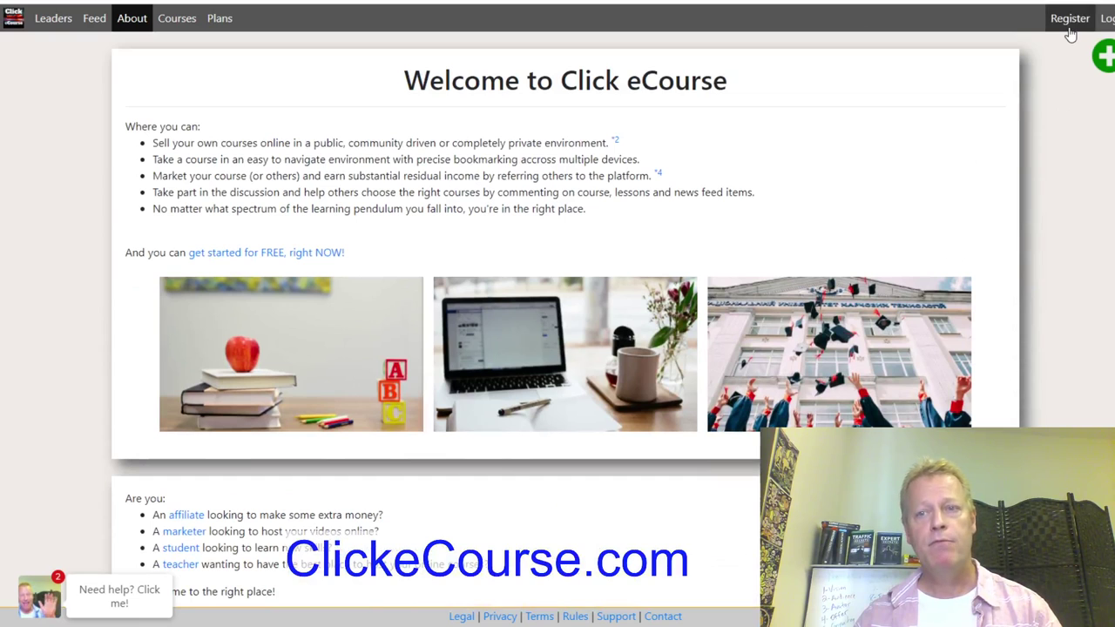
- Fill the Register form with a new e-mail address and a six-character password, confirmed, and submit
left_click(1068, 20)
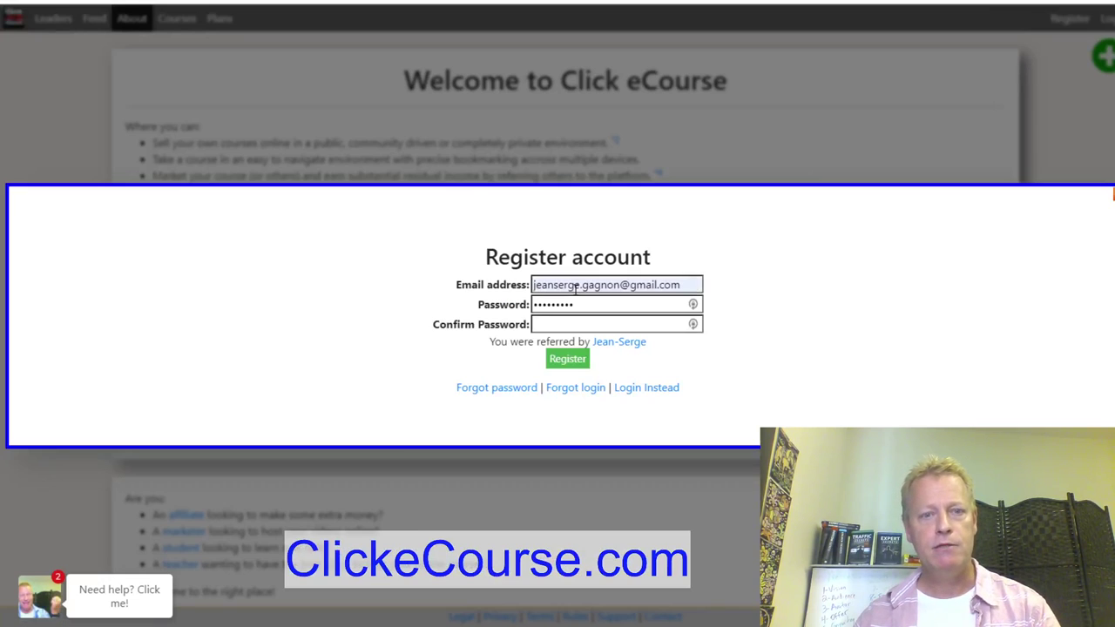
left_click(576, 285)
key("ctrl+a")
type("cis")
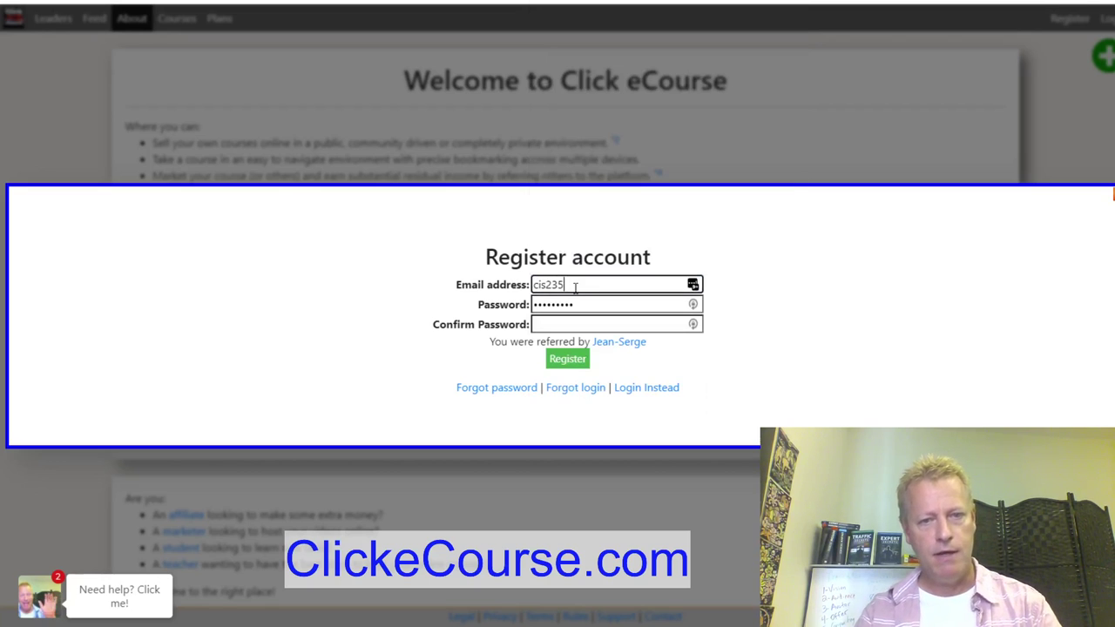
key("Tab")
key("Tab")
left_click(567, 358)
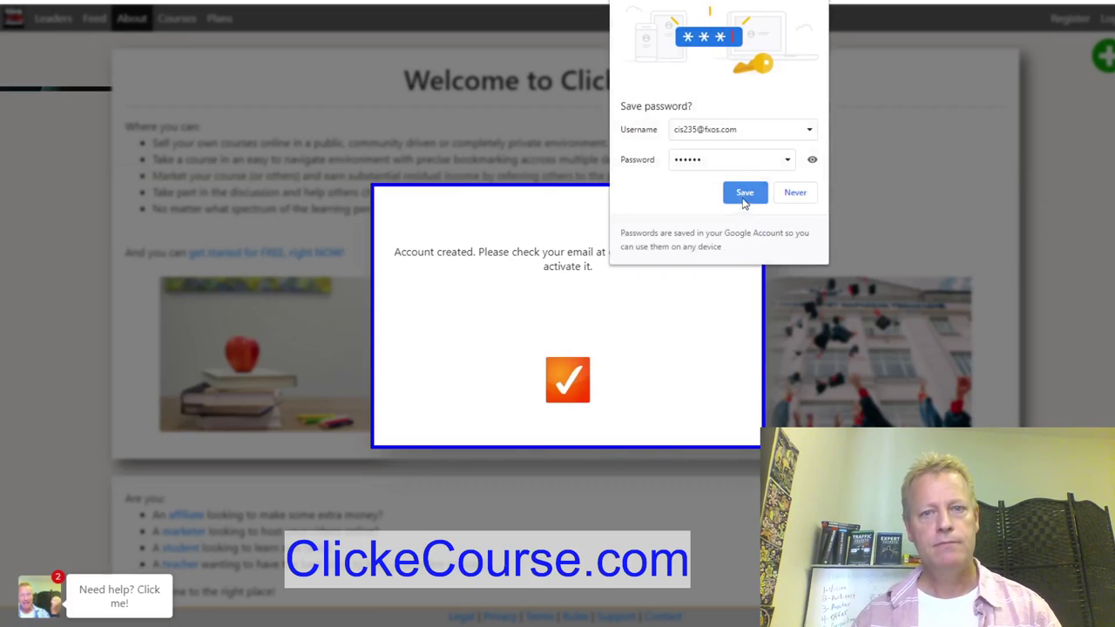
- Save the new login in Chrome and LastPass, then select and clear the confirmation's e-mail text
left_click(744, 198)
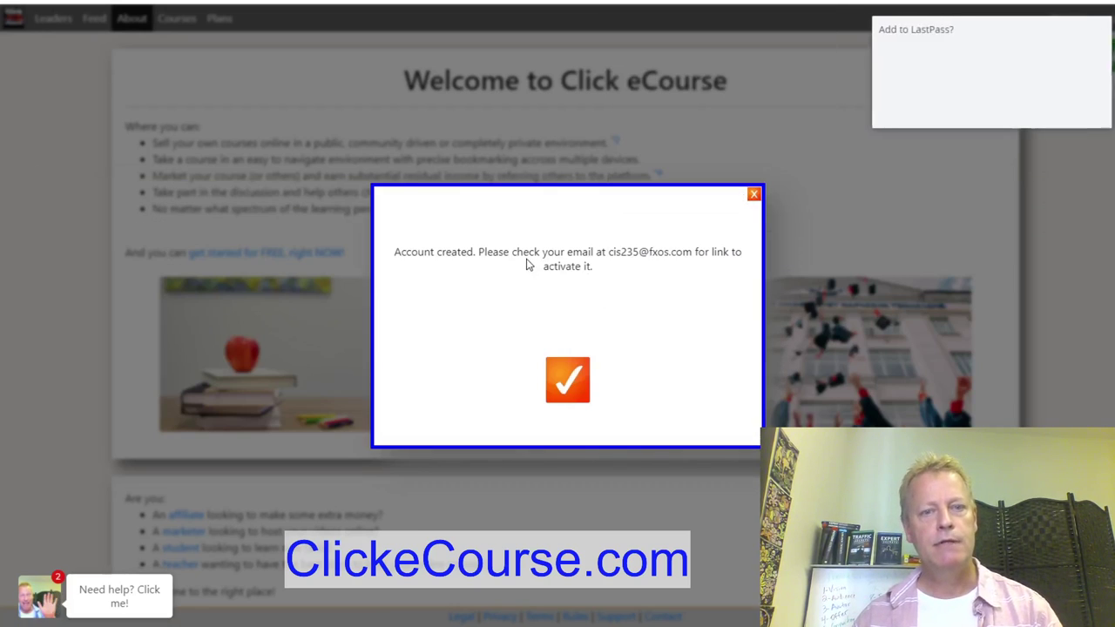
left_click(1054, 112)
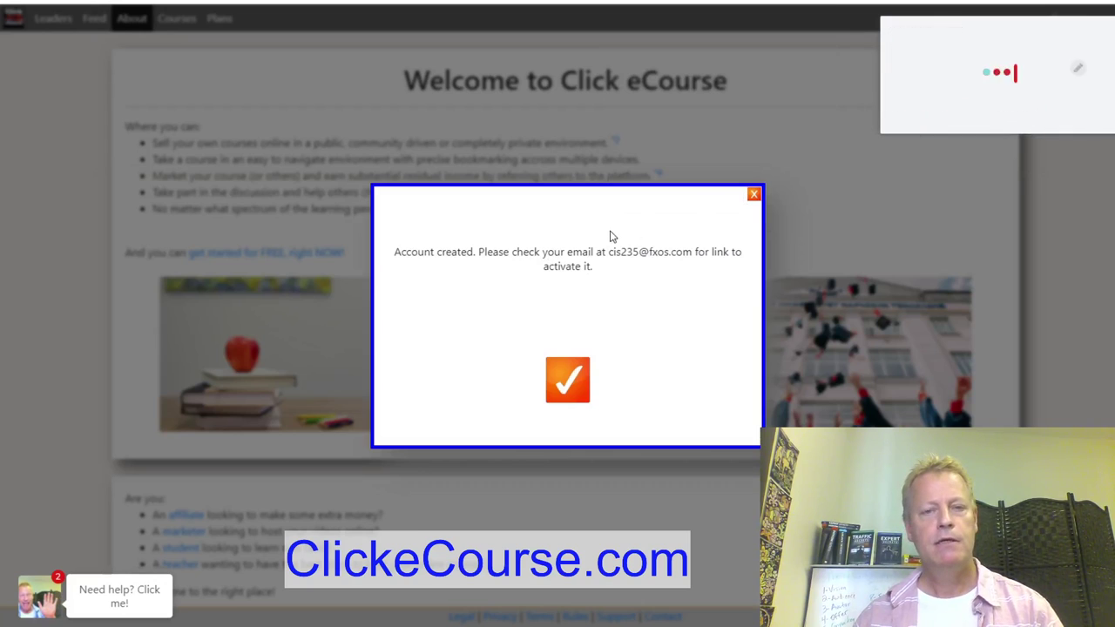
left_click_drag(458, 252, 673, 253)
left_click(643, 278)
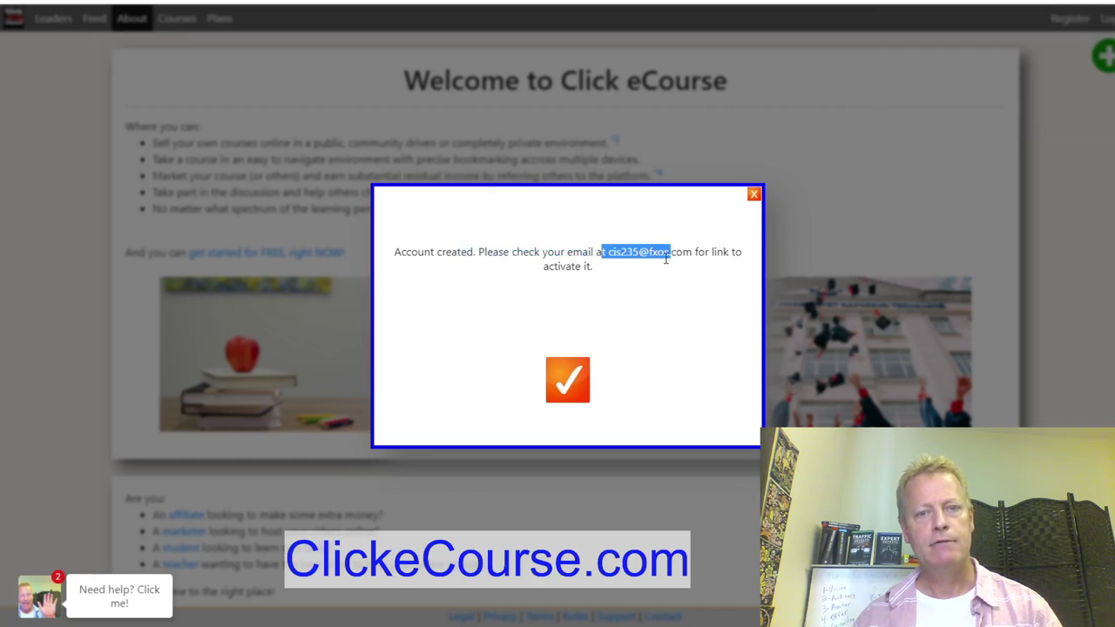
left_click(666, 257)
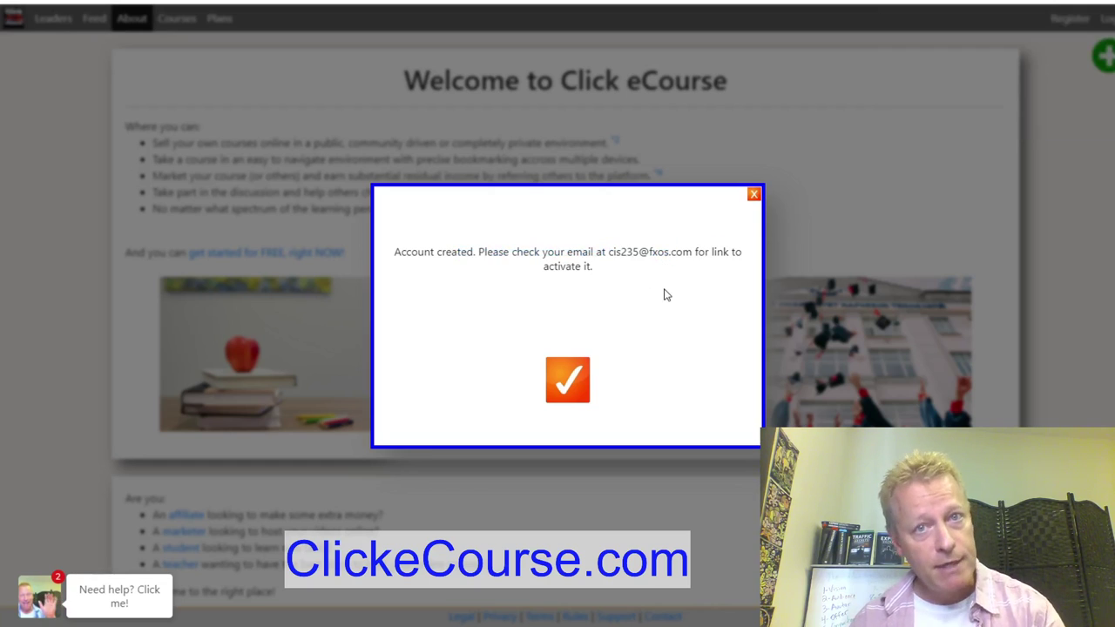
- Open Gmail in a new tab and open the 'FYI: Account Activation on Click eCourse' email
key("ctrl+t")
type("gma")
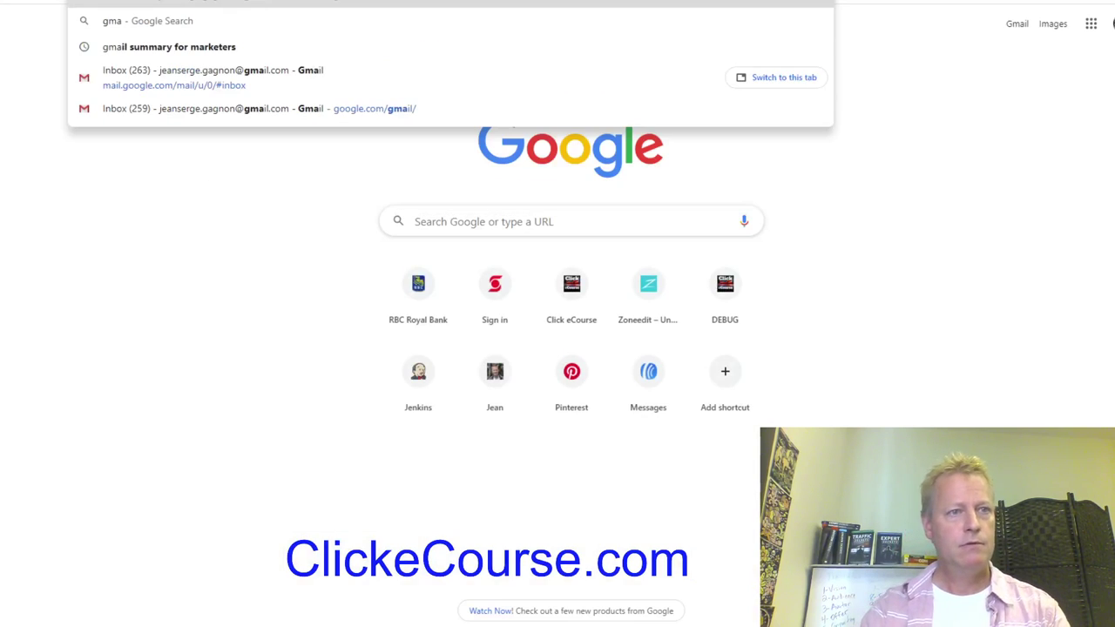
key("Return")
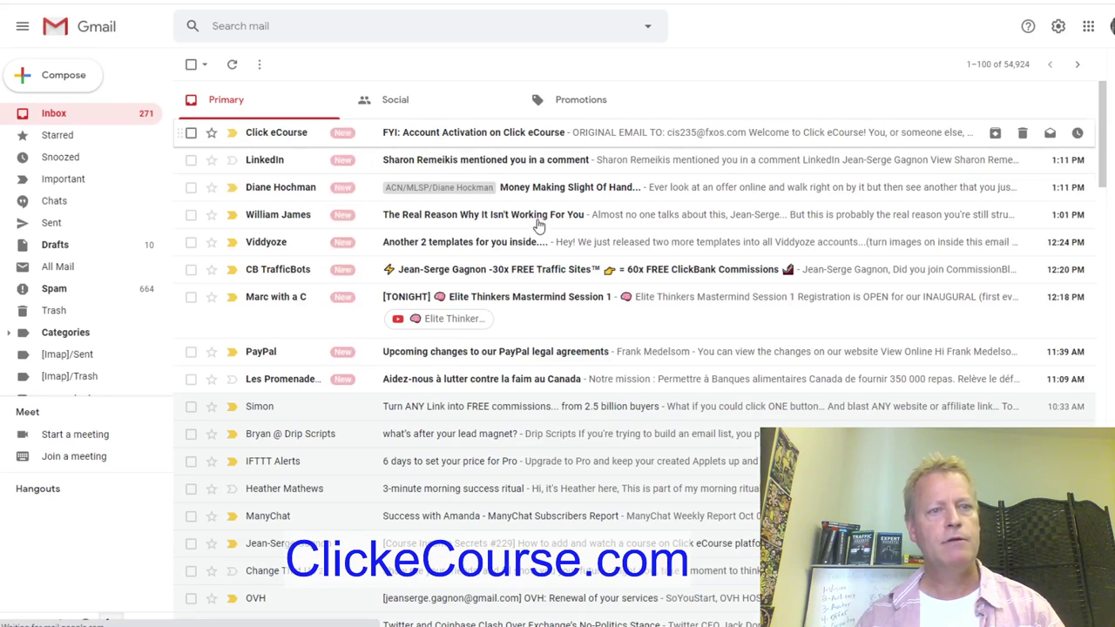
left_click(535, 126)
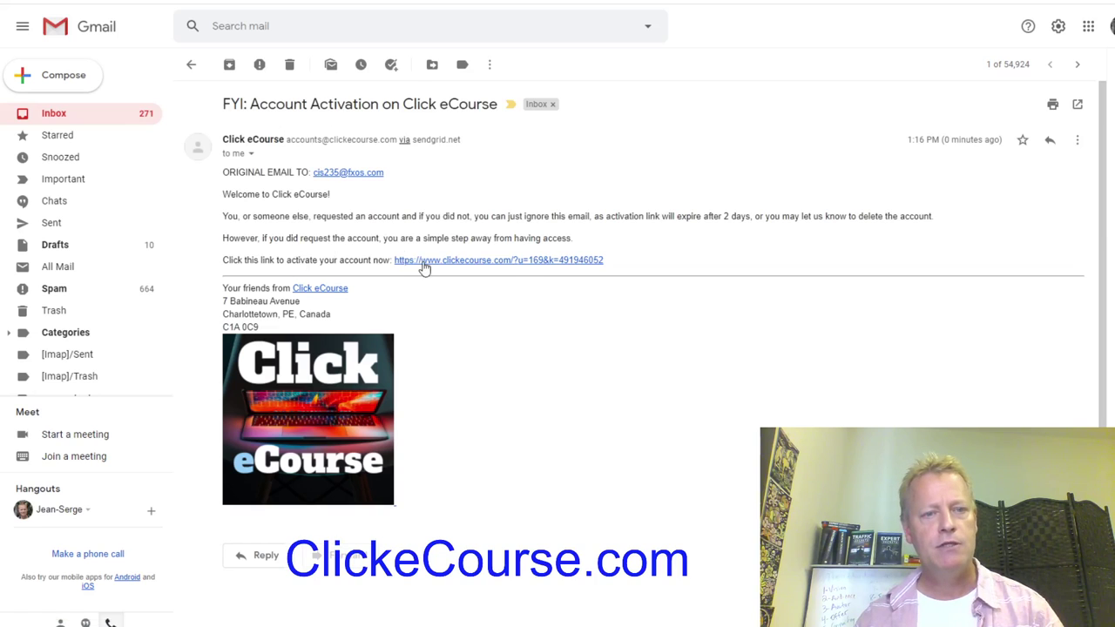
- Follow the email's activation link, then open the new account's avatar menu on the Feed
left_click(528, 262)
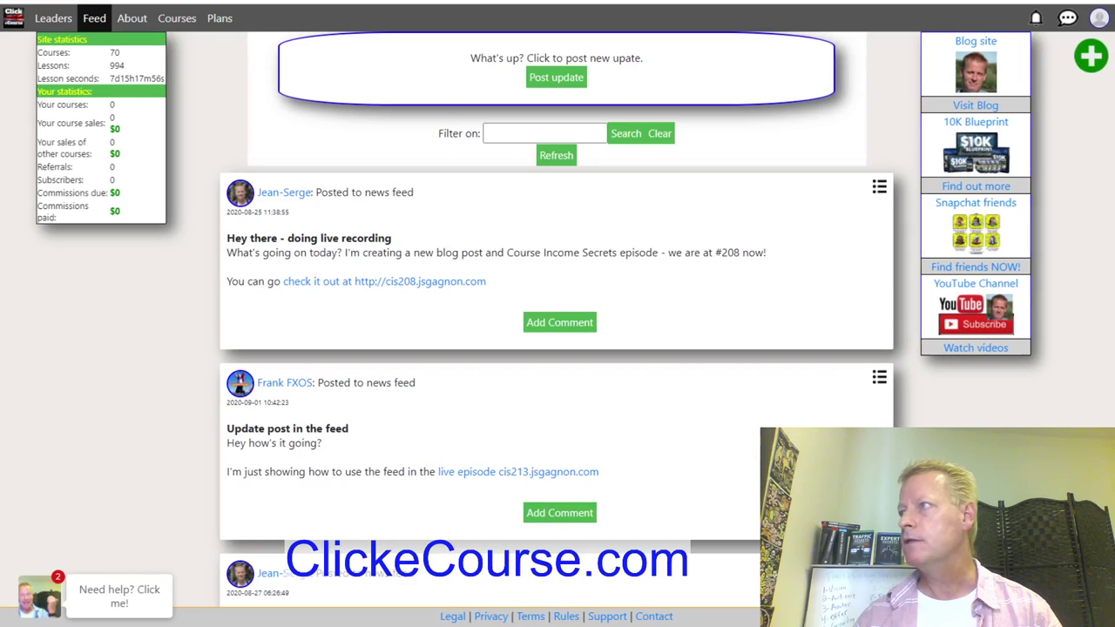
left_click(1099, 21)
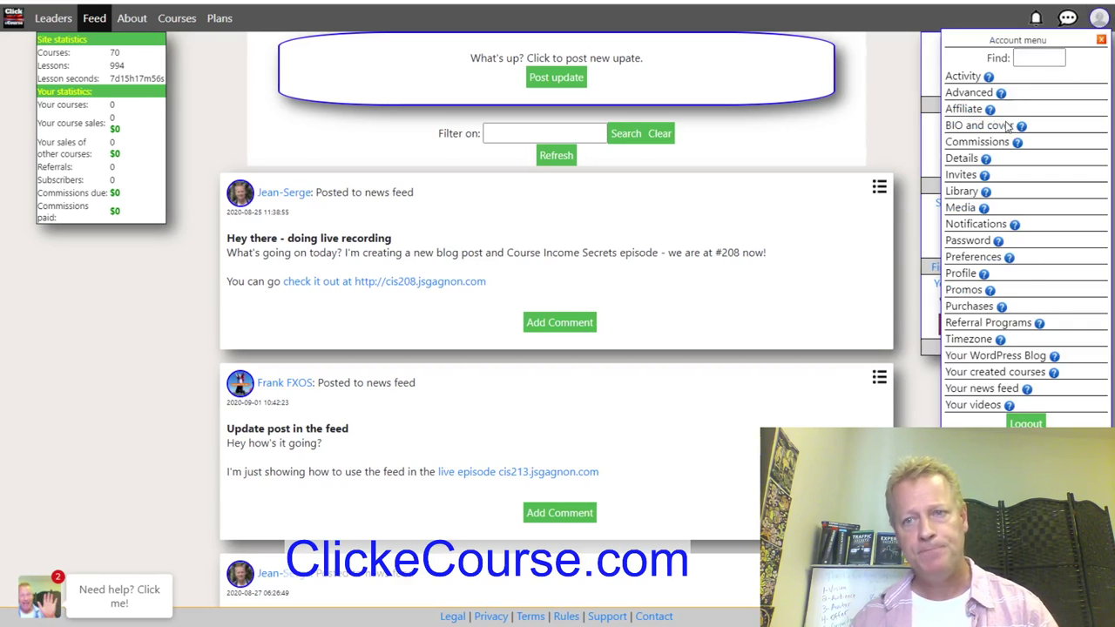
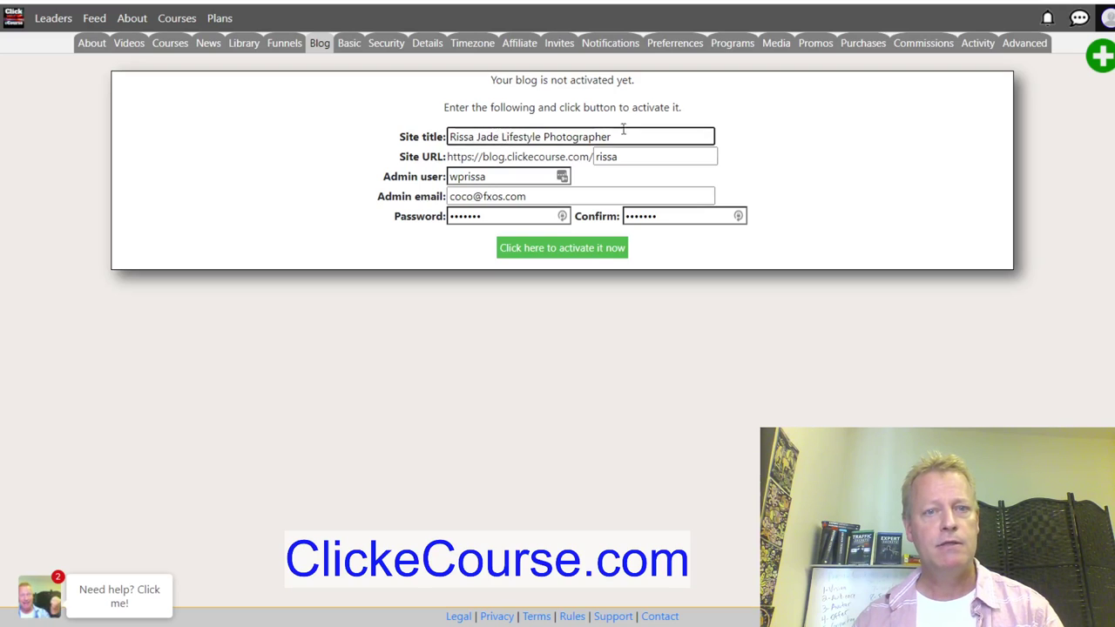
left_click_drag(611, 137, 398, 141)
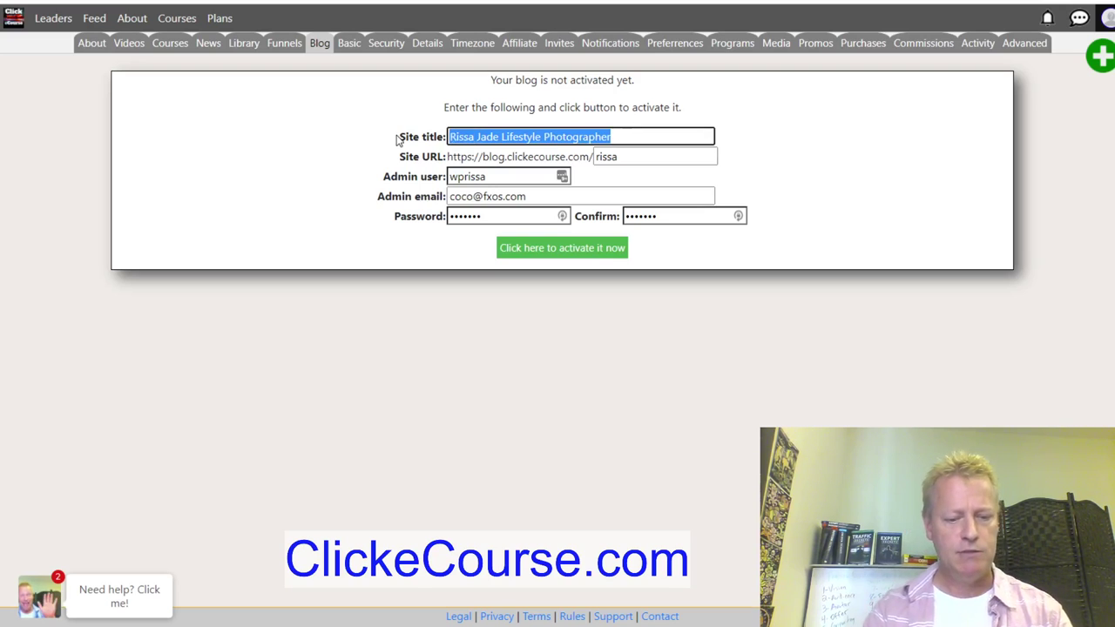
type("Myu")
key("BackSpace")
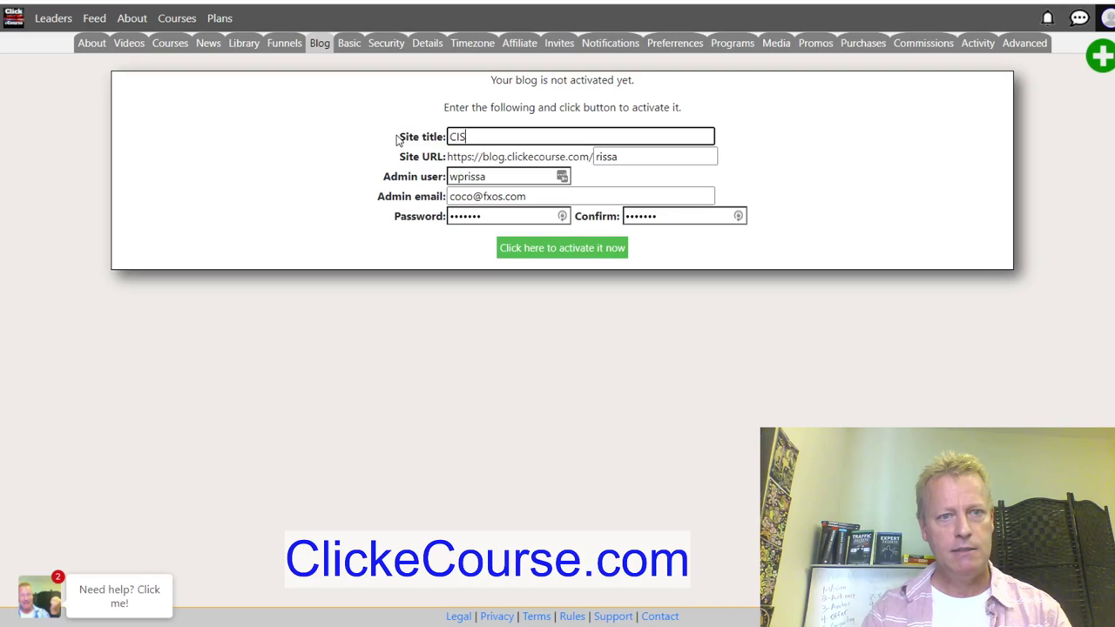
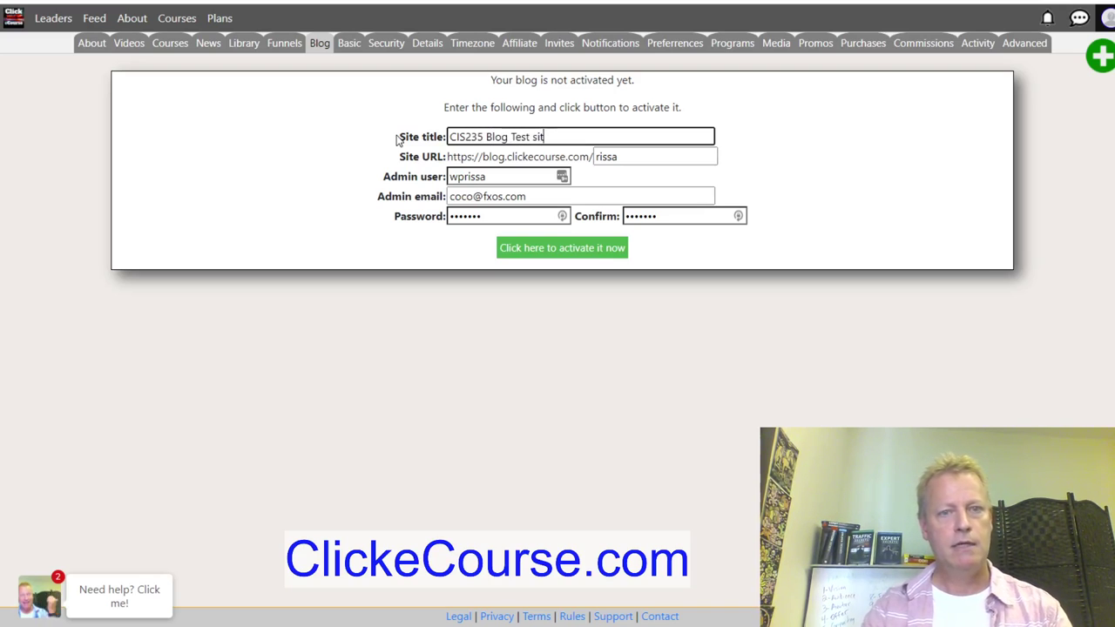
type("e")
left_click(599, 157)
double_click(600, 157)
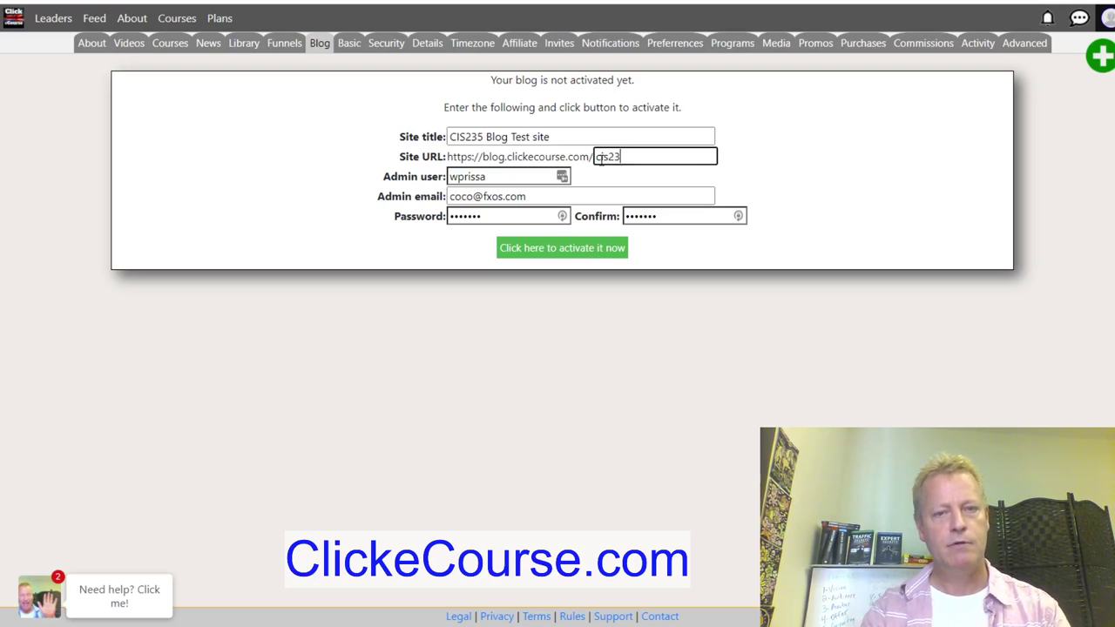
double_click(466, 176)
type("admin")
- Replace the admin email with a new address and enter a matching password twice
key("Tab")
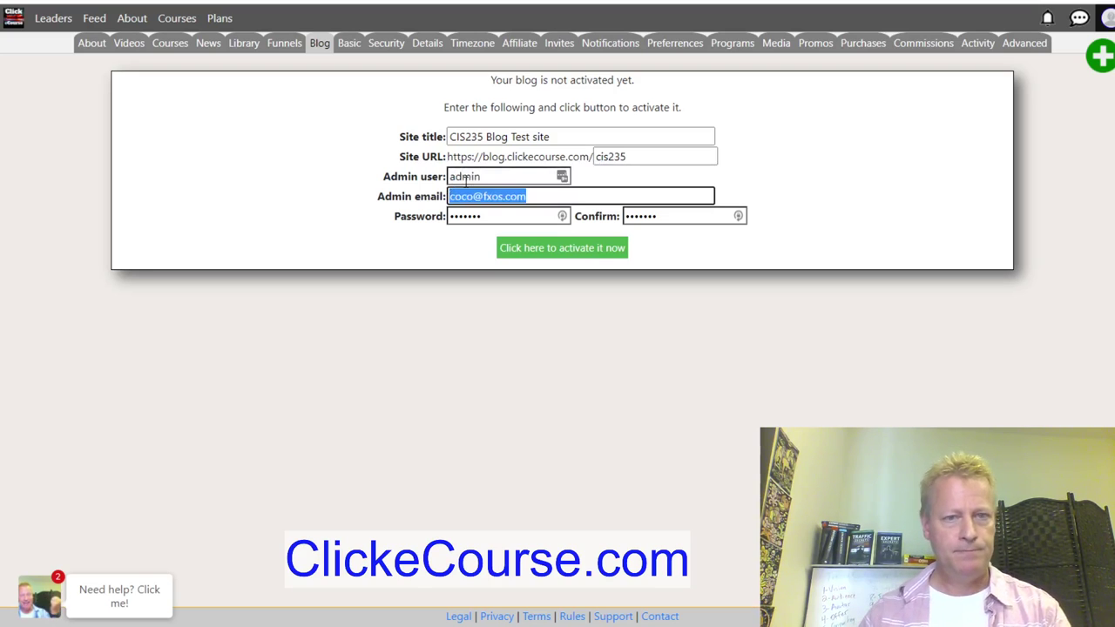
key("BackSpace")
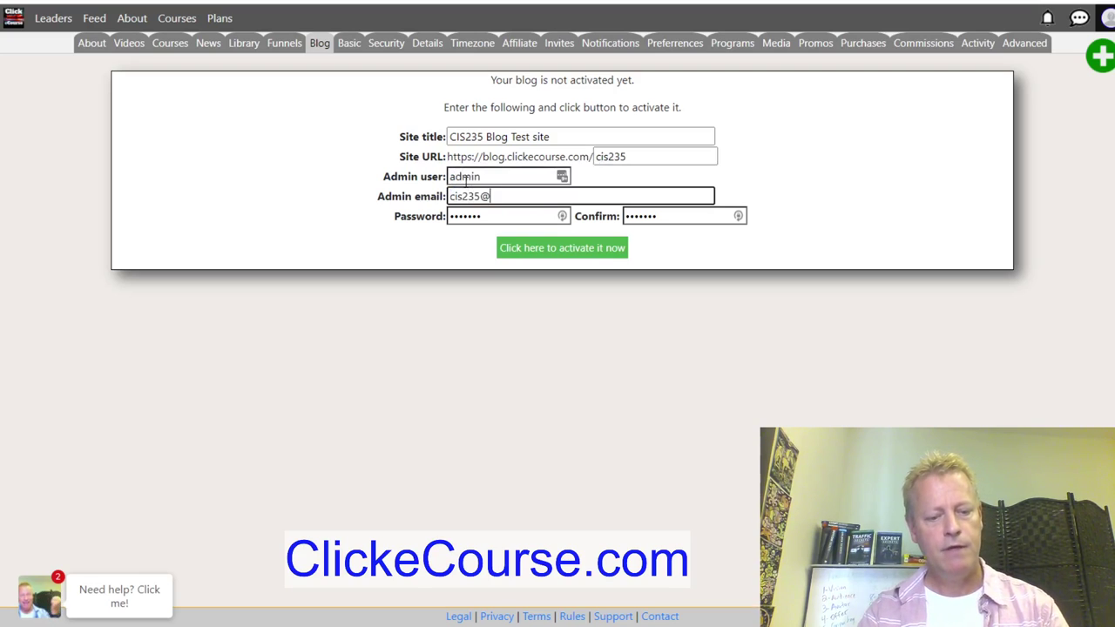
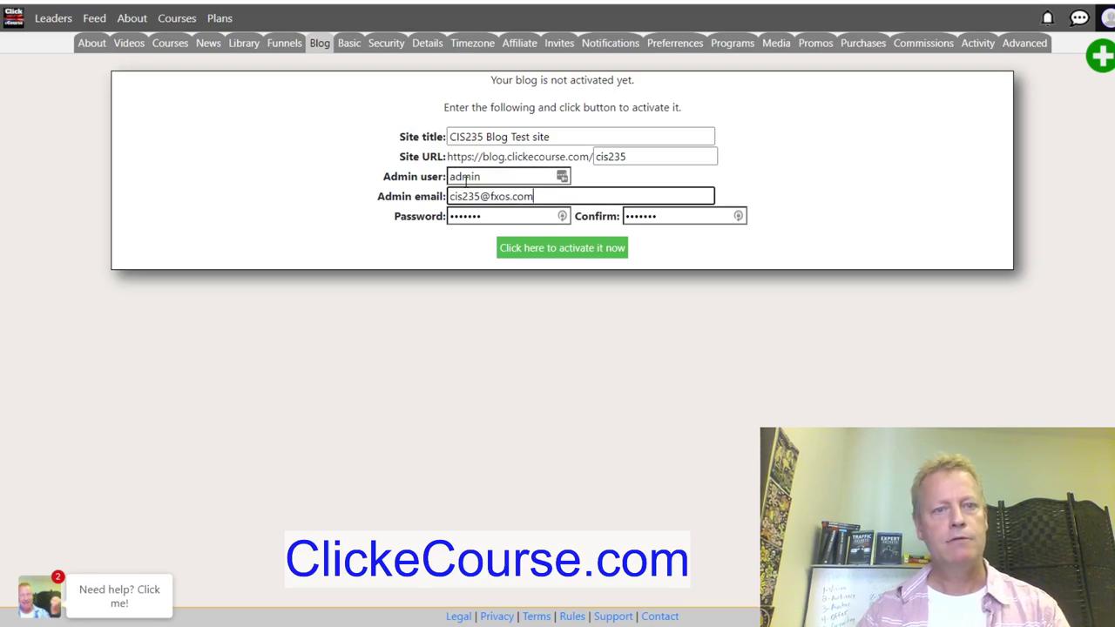
key("Tab")
key("Tab")
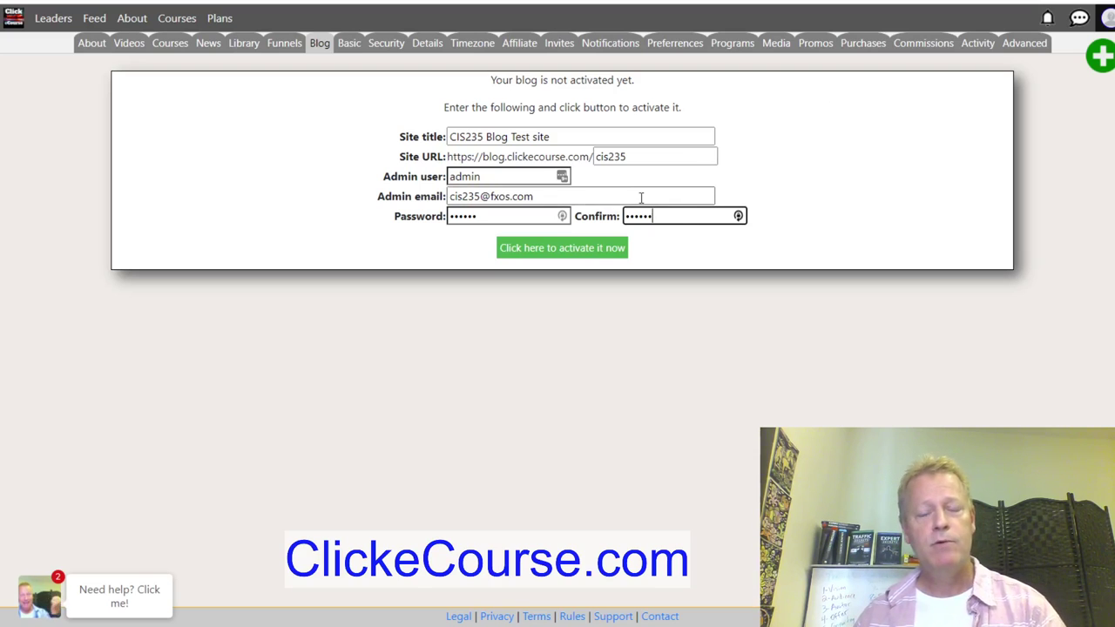
left_click(551, 252)
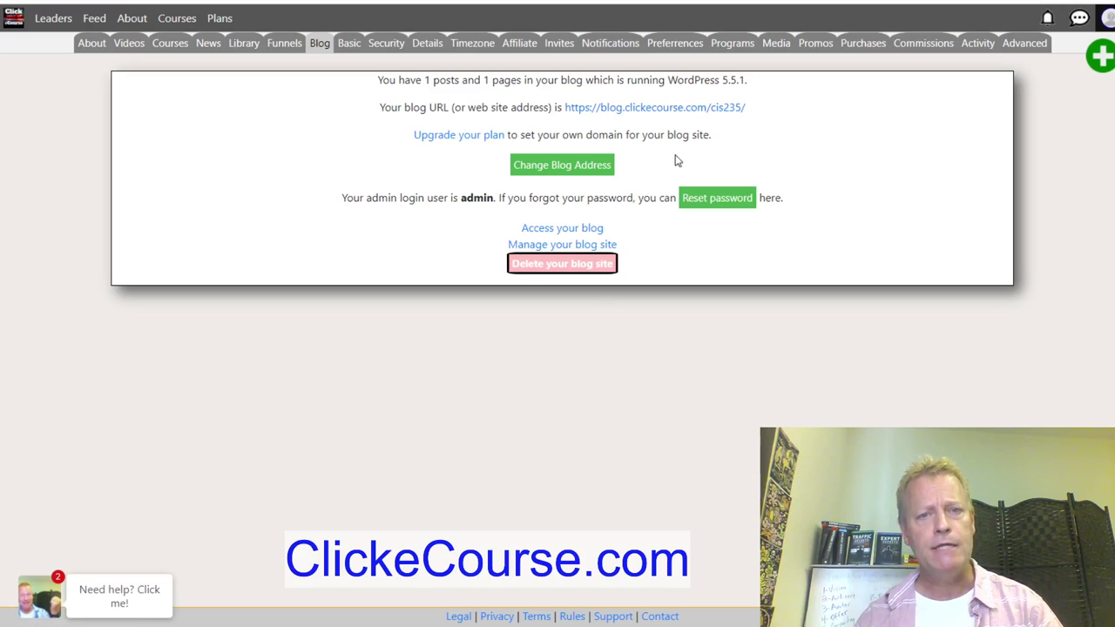
left_click(667, 108)
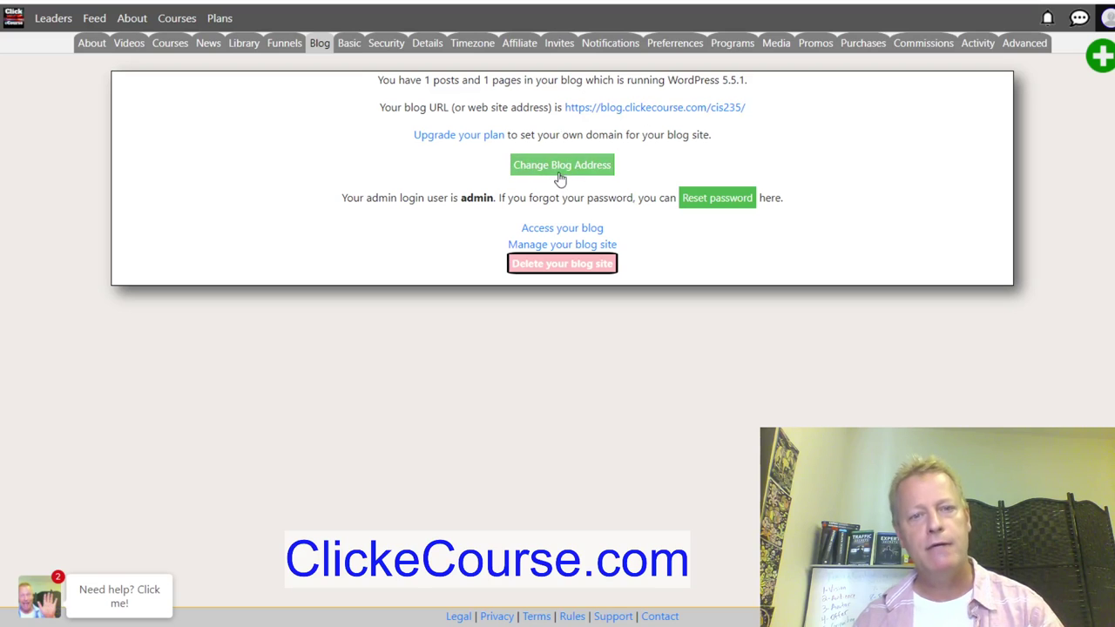
left_click(562, 167)
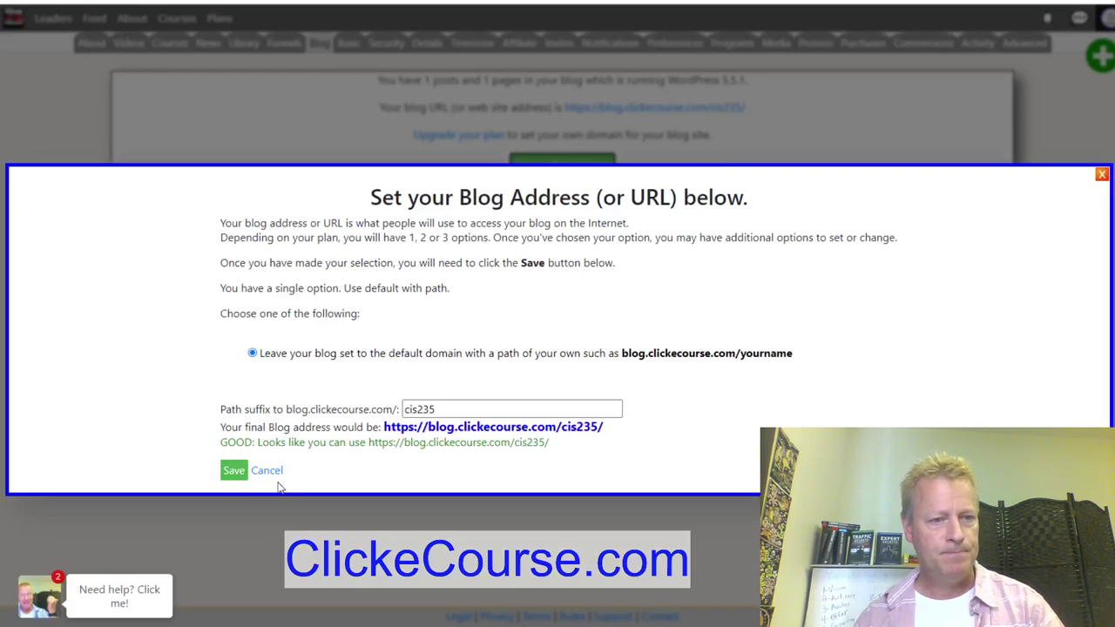
left_click(265, 471)
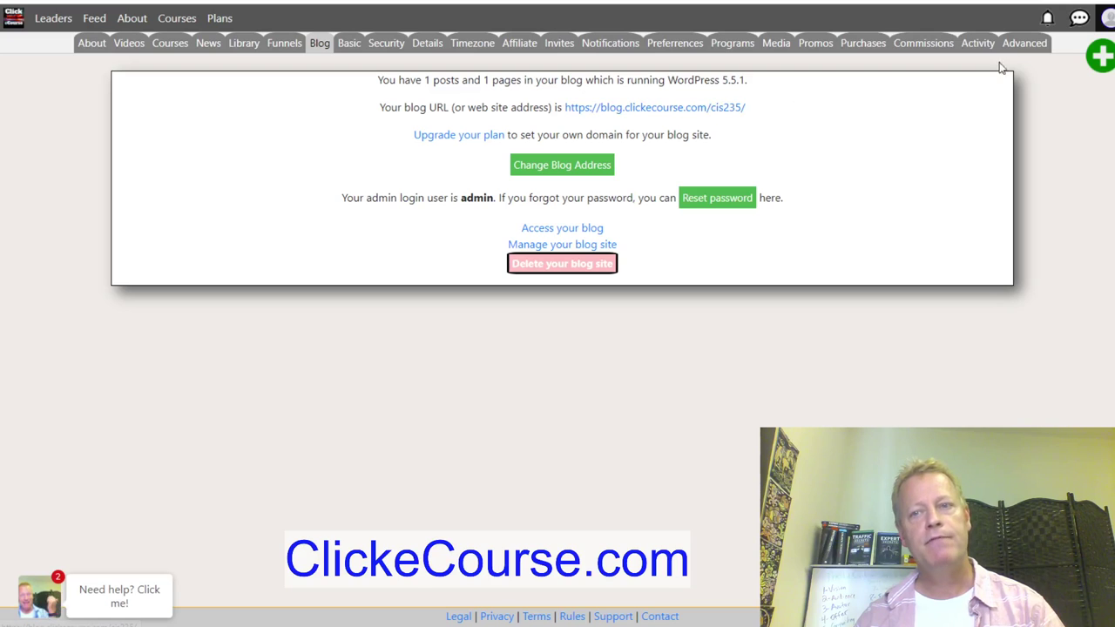
left_click(1108, 21)
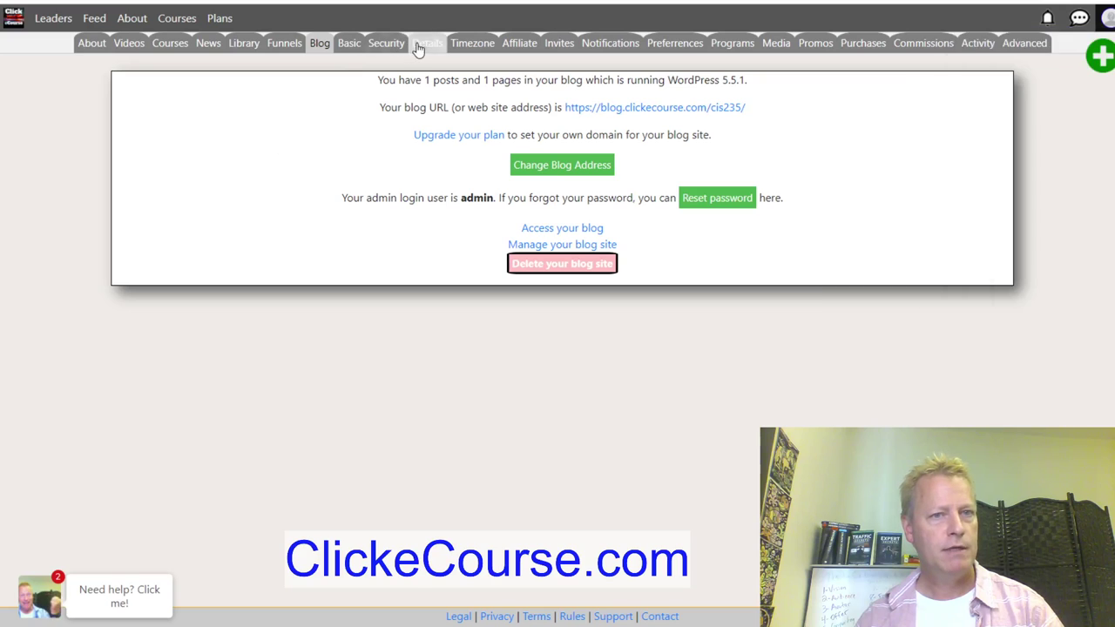
left_click(423, 42)
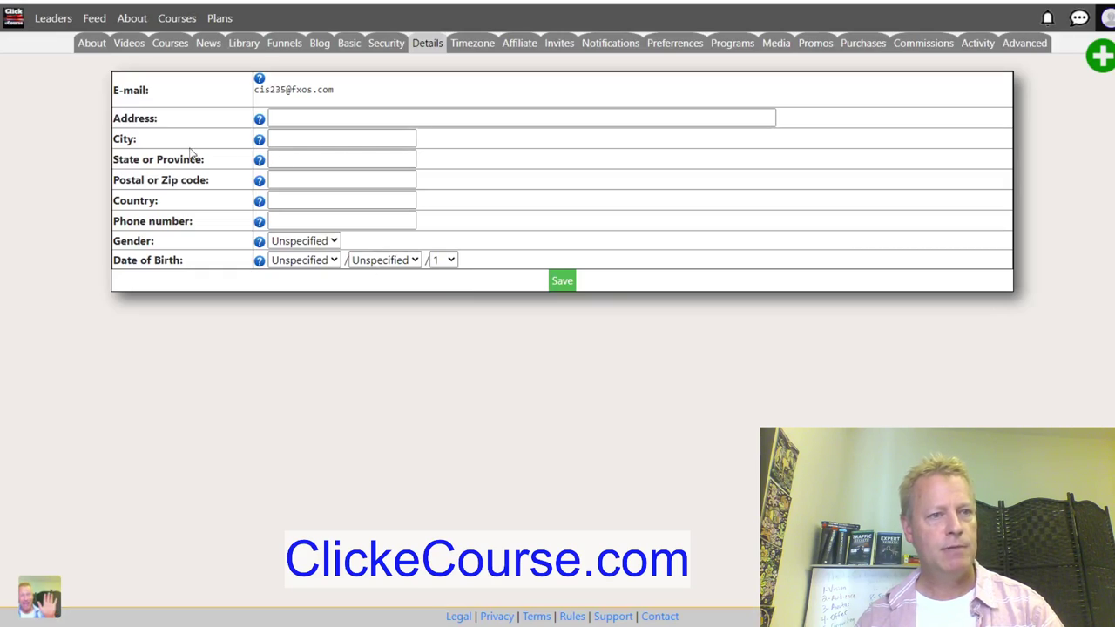
left_click(520, 42)
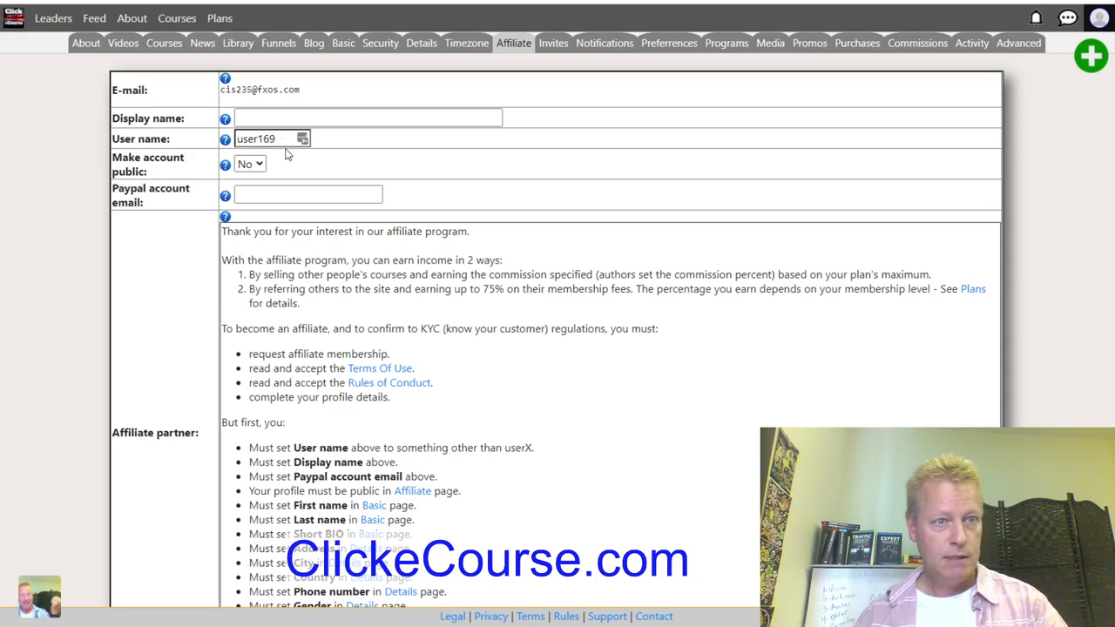
double_click(271, 139)
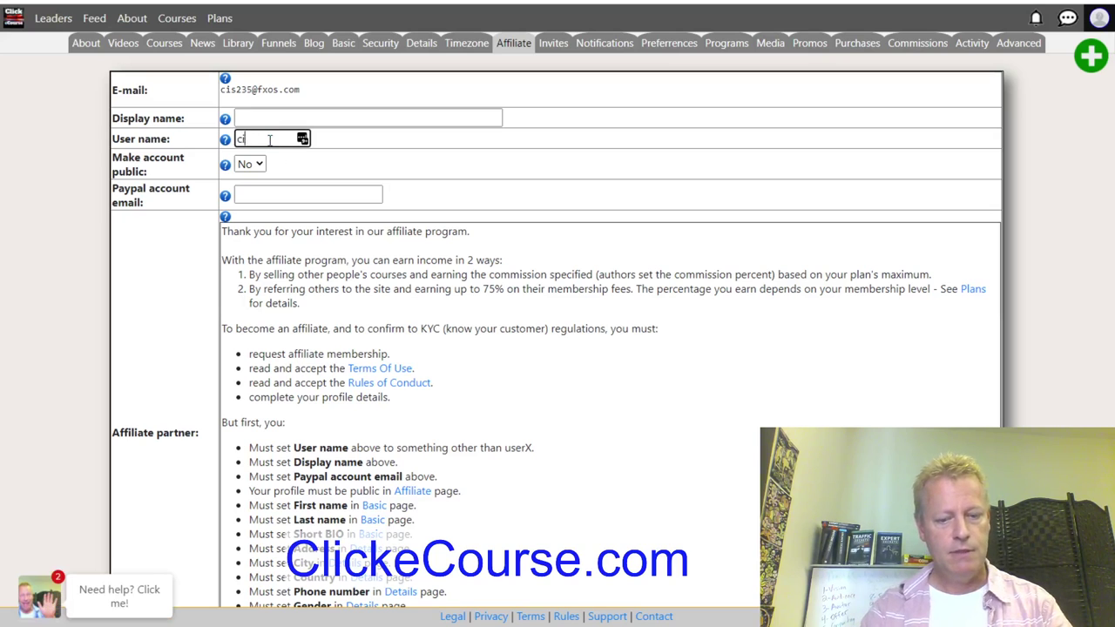
left_click(266, 119)
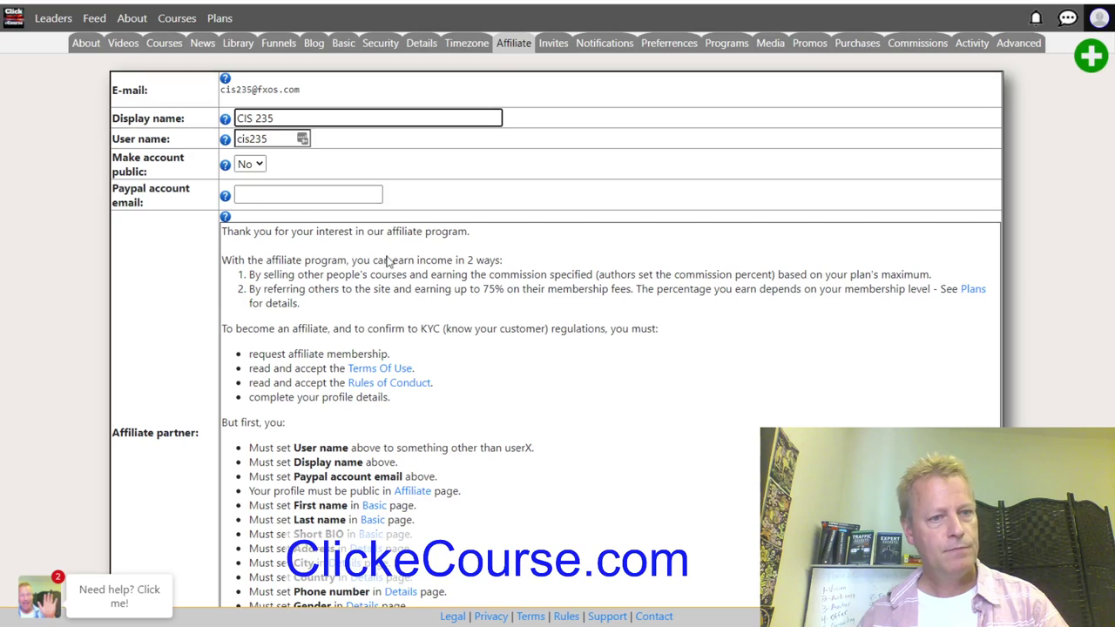
scroll(642, 323, "down", 2)
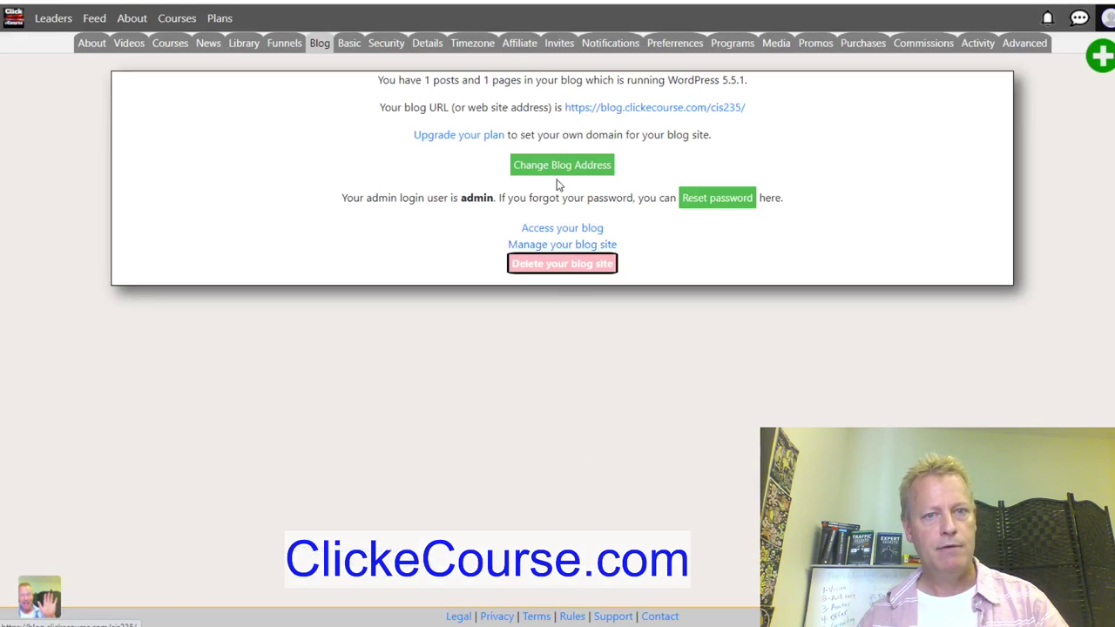
left_click(641, 114)
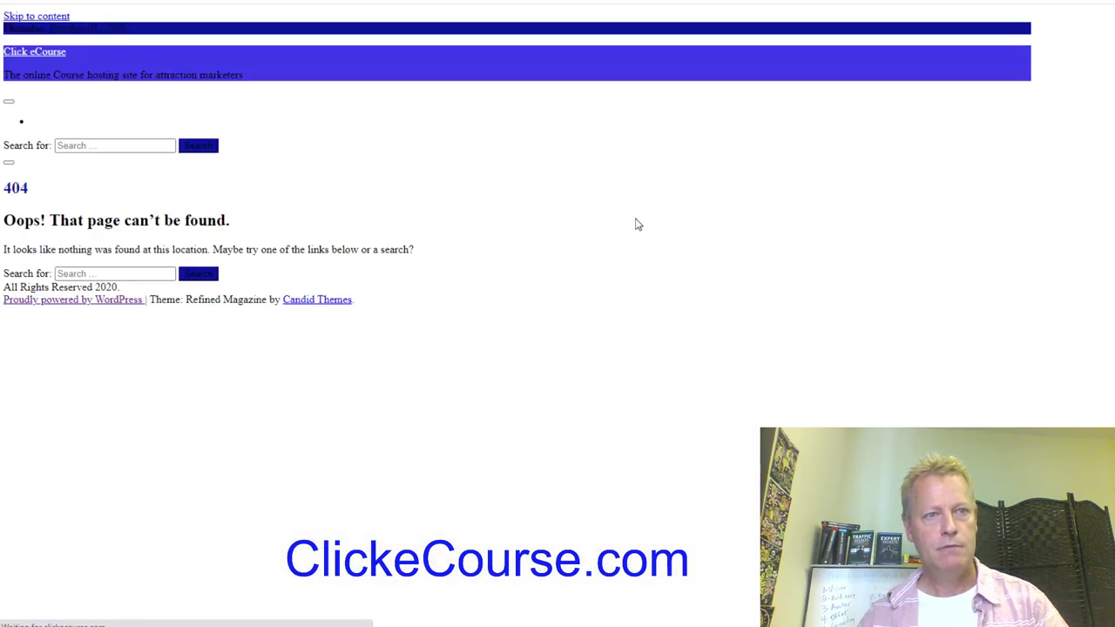
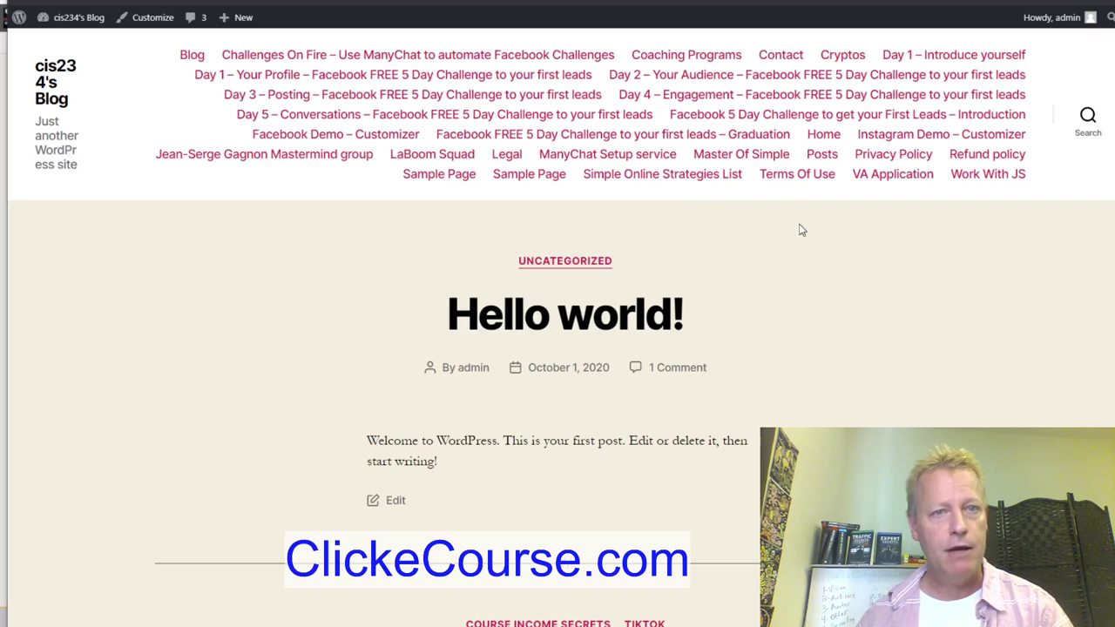
- Read through the TikTok Influencer post on the blog before returning to the import report
scroll(812, 209, "up", 10)
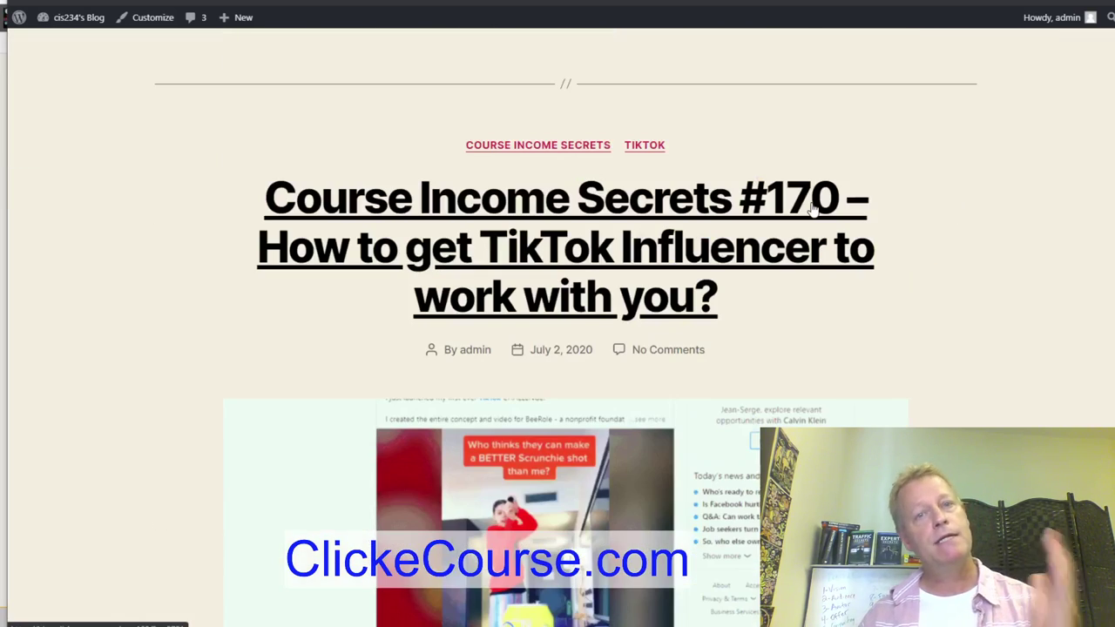
scroll(812, 208, "down", 10)
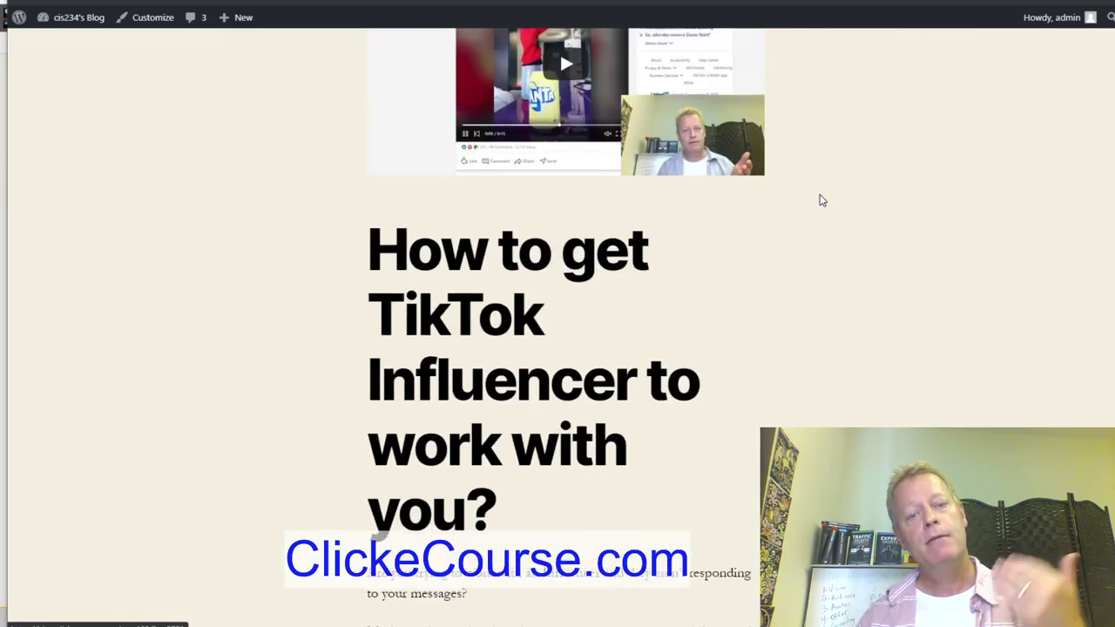
scroll(820, 200, "down", 15)
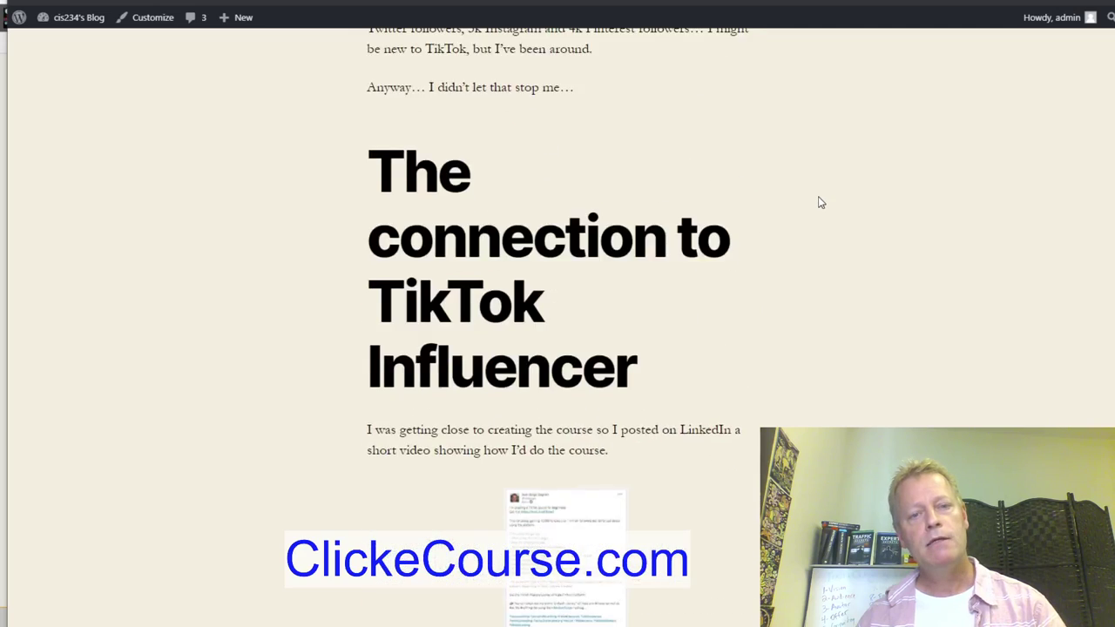
scroll(819, 202, "down", 20)
scroll(819, 208, "down", 15)
scroll(813, 213, "up", 10)
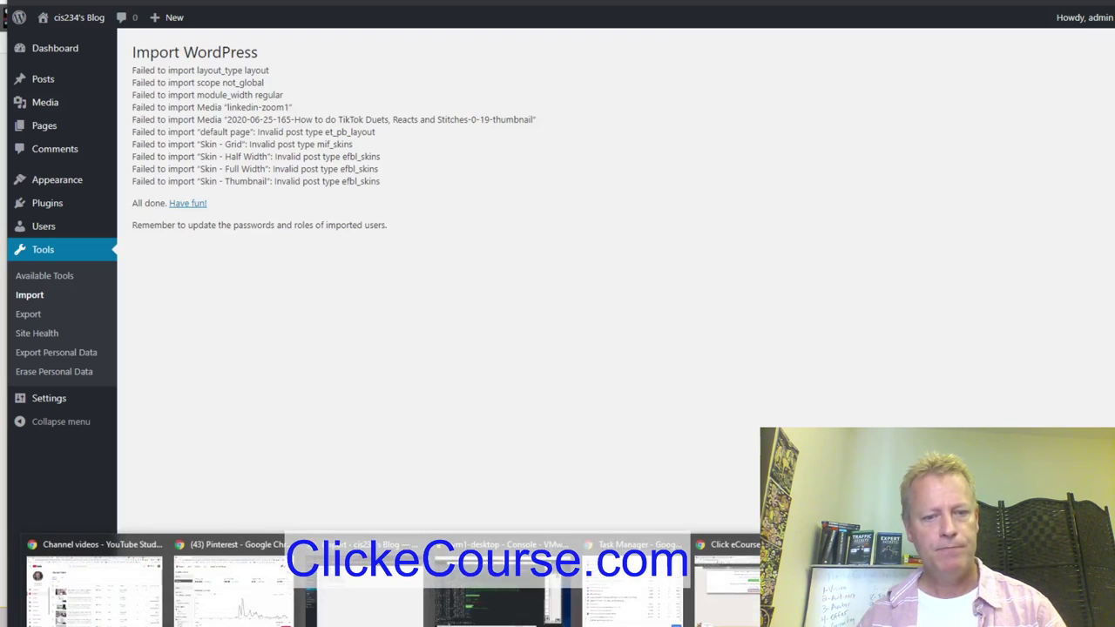
- Delete the existing ClickeCourse blog site
left_click(723, 575)
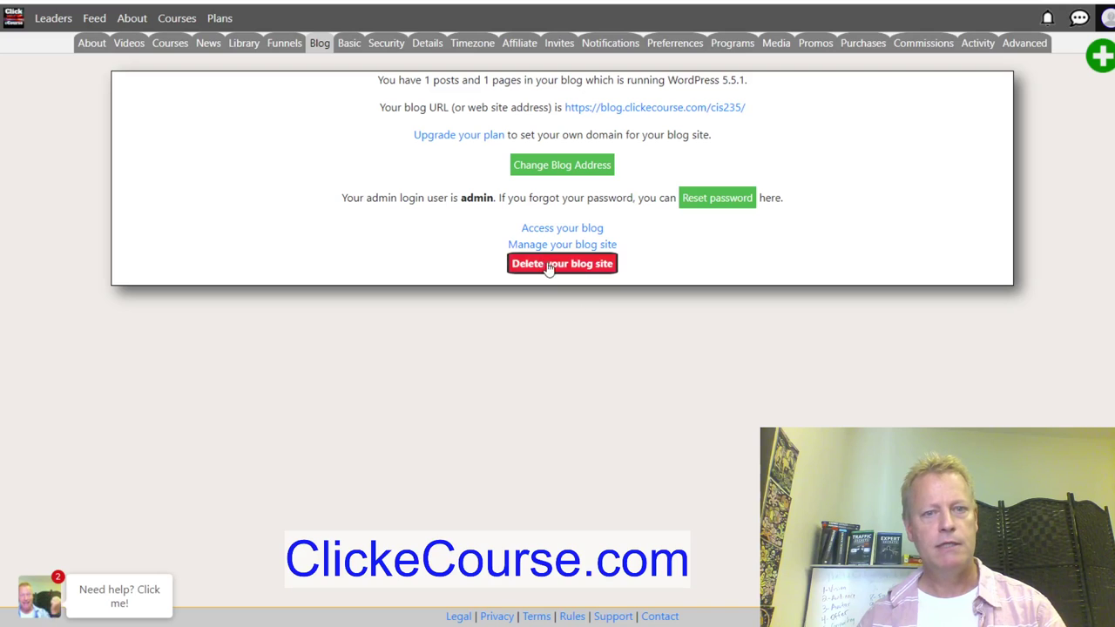
left_click(547, 265)
left_click(580, 383)
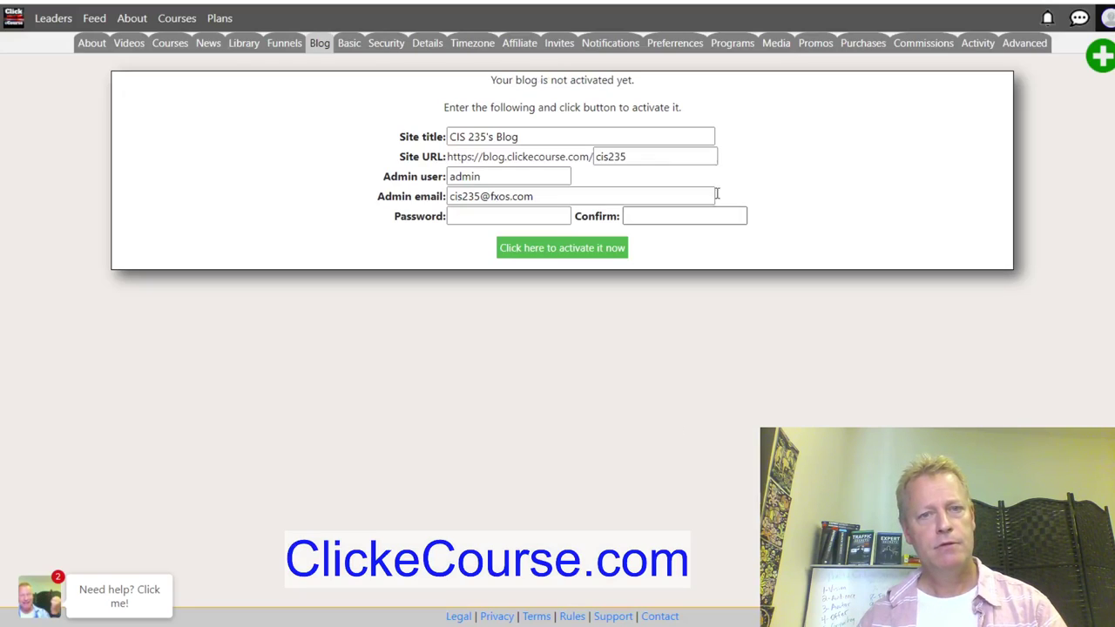
left_click_drag(629, 136, 368, 167)
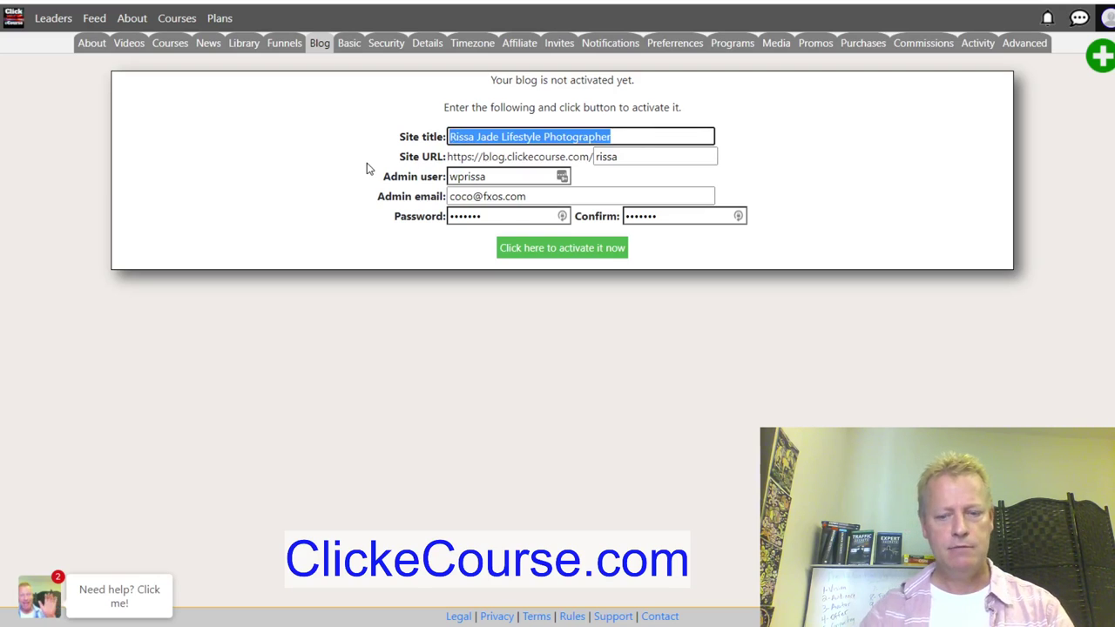
key("BackSpace")
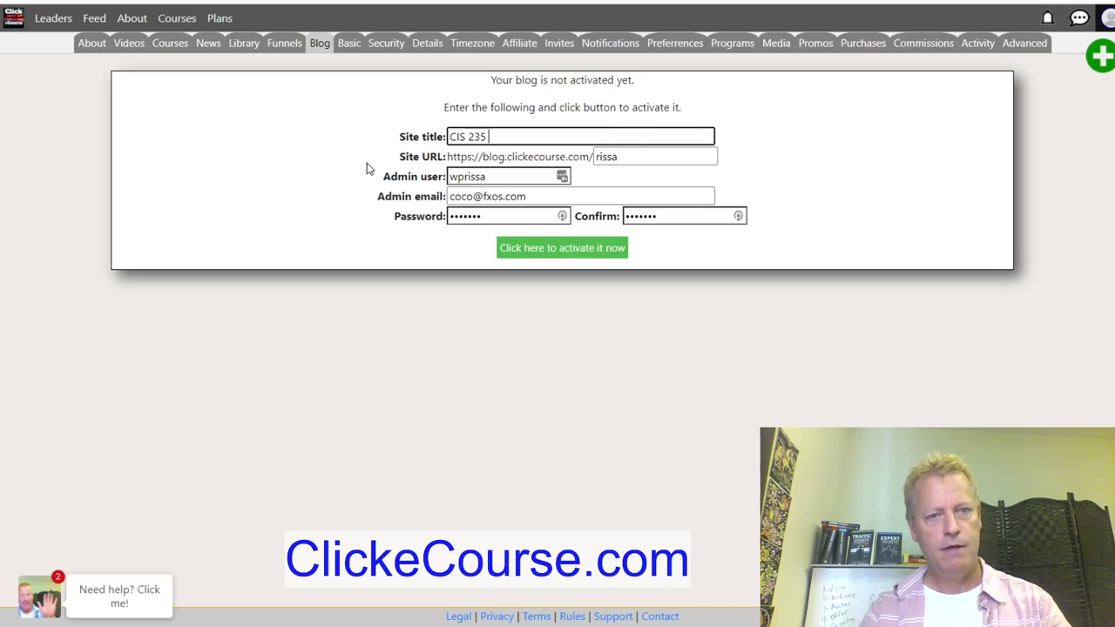
type(" test blog")
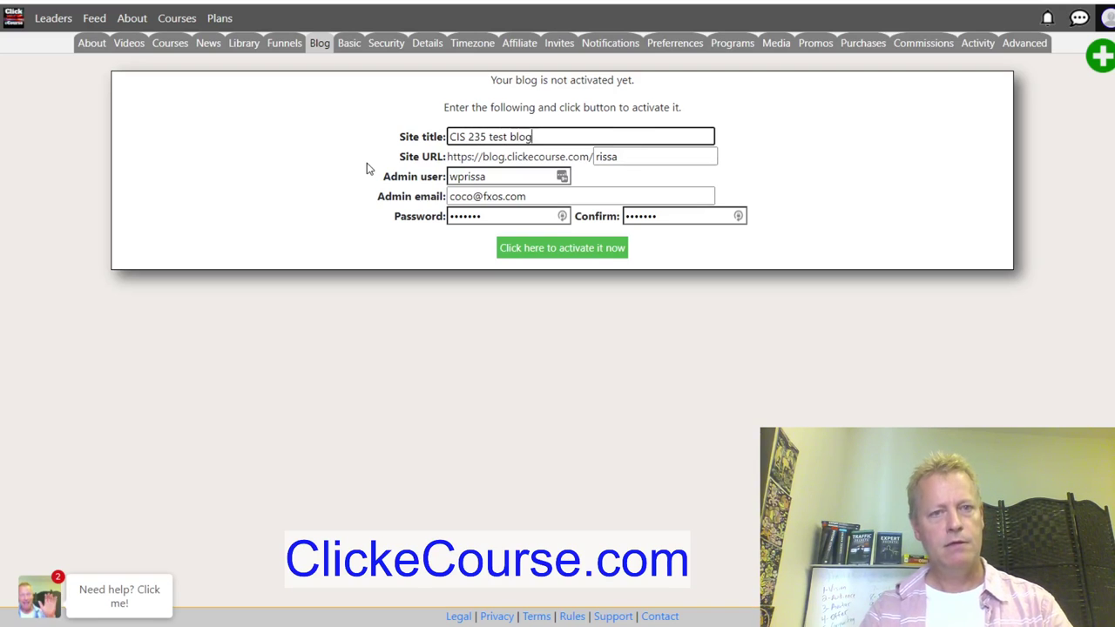
key("Tab")
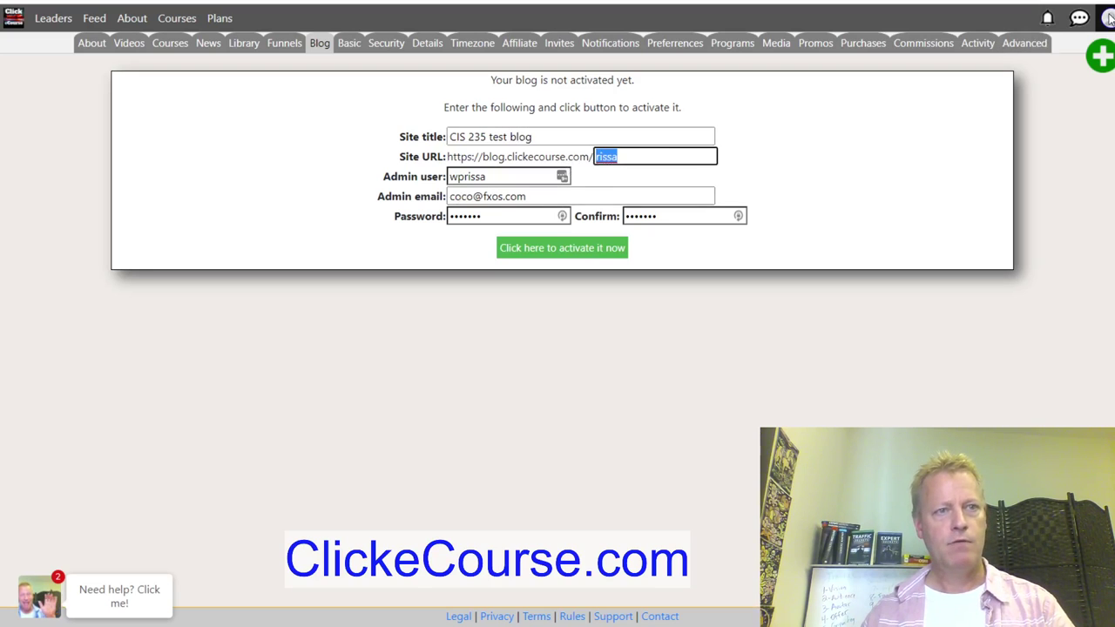
key("BackSpace")
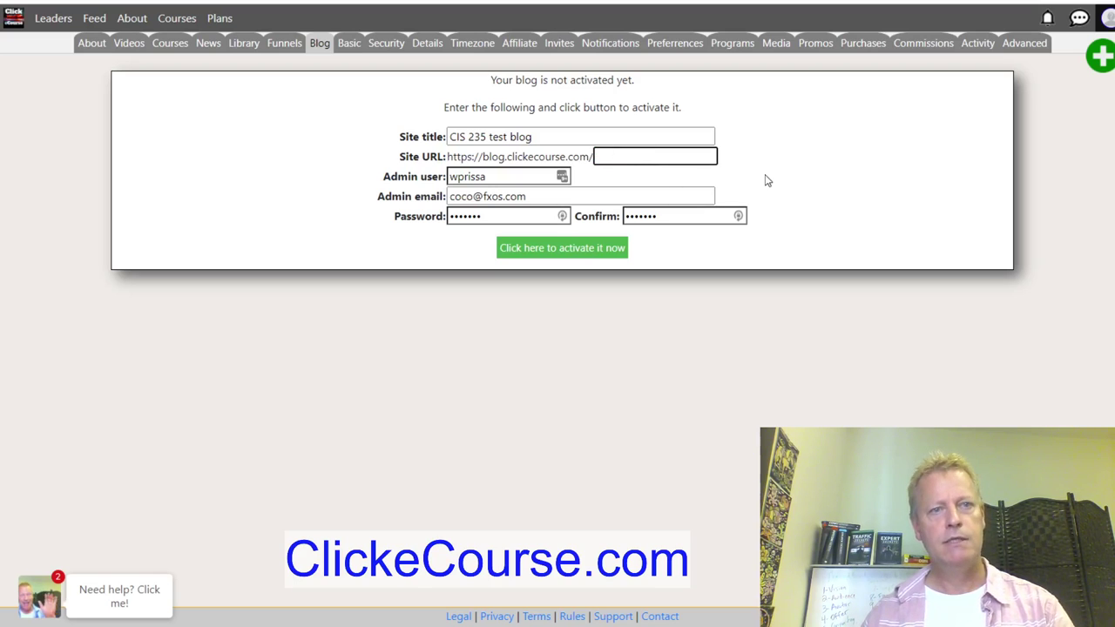
left_click(453, 191)
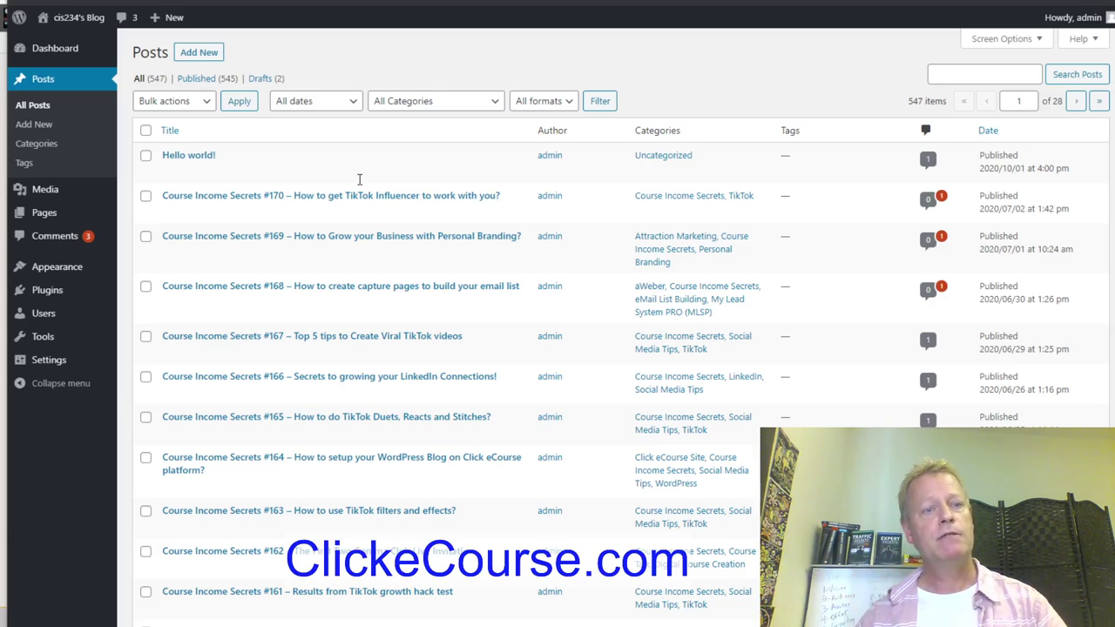
- Move the Hello world! post to the trash
scroll(378, 236, "down", 4)
scroll(446, 325, "up", 4)
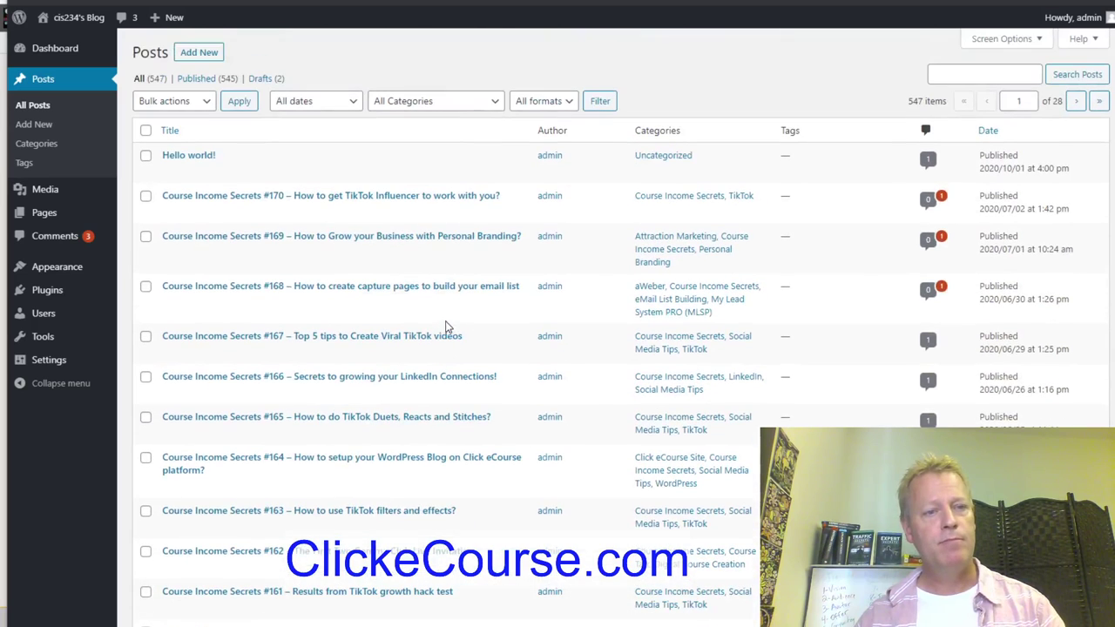
mouse_move(209, 161)
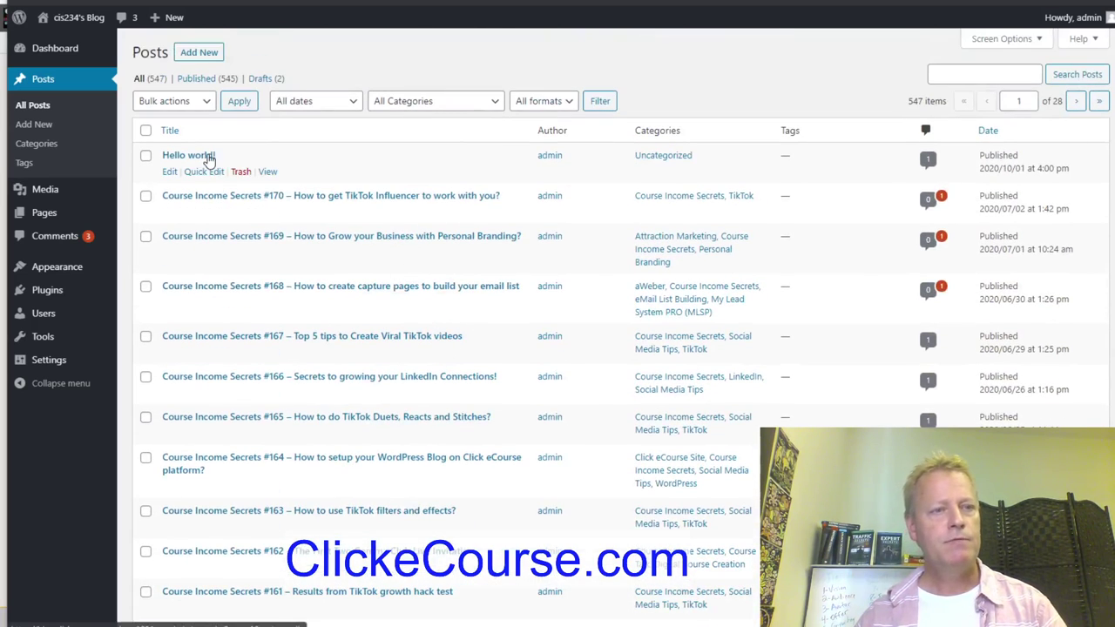
left_click(241, 173)
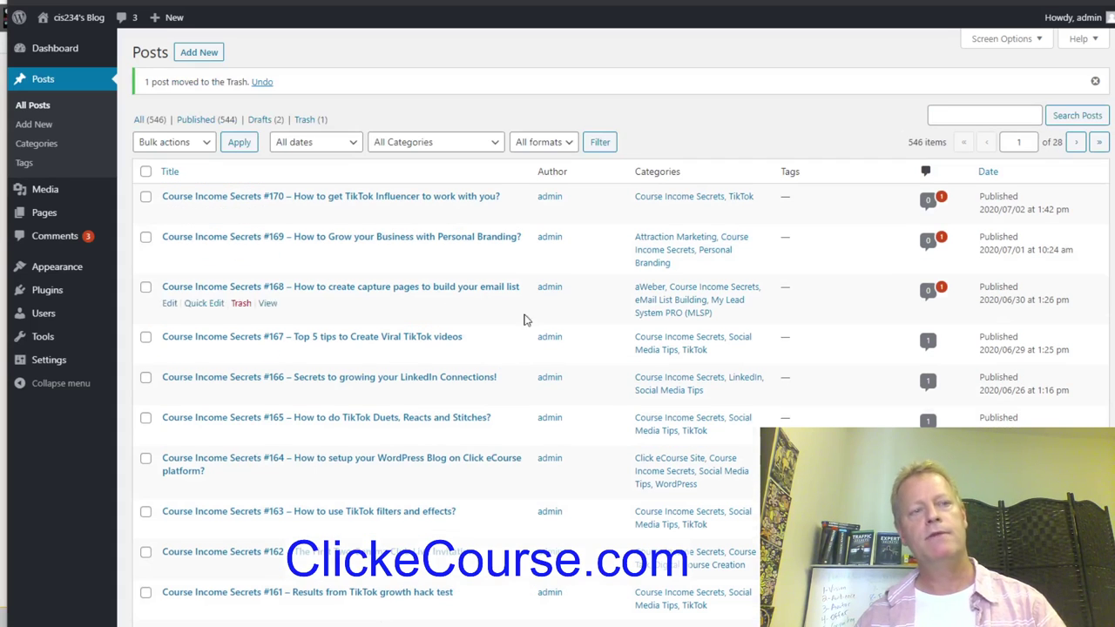
- Open the Appearance > Menus editor
scroll(406, 242, "down", 3)
scroll(369, 306, "up", 3)
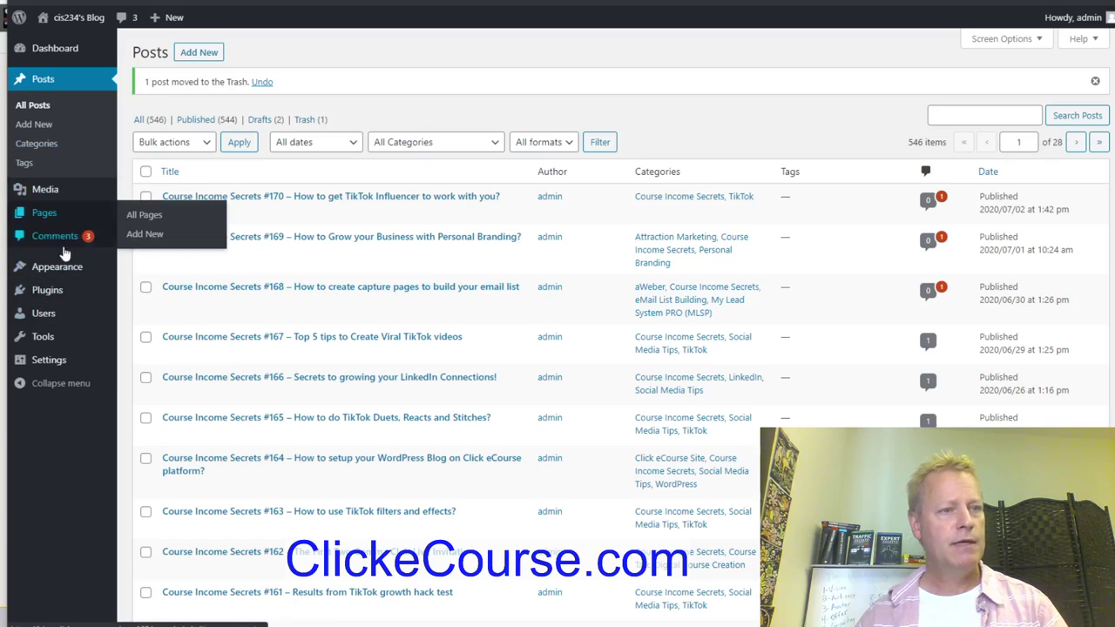
mouse_move(61, 267)
left_click(144, 329)
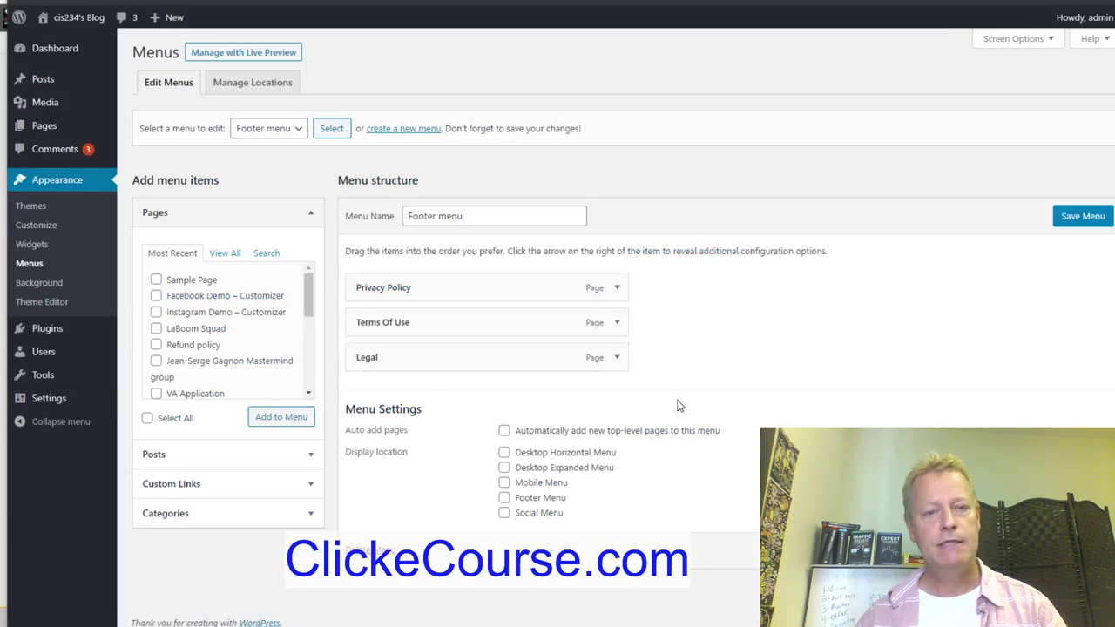
- Choose Top menu in 'Select a menu to edit' and load it
scroll(244, 340, "down", 5)
left_click(292, 135)
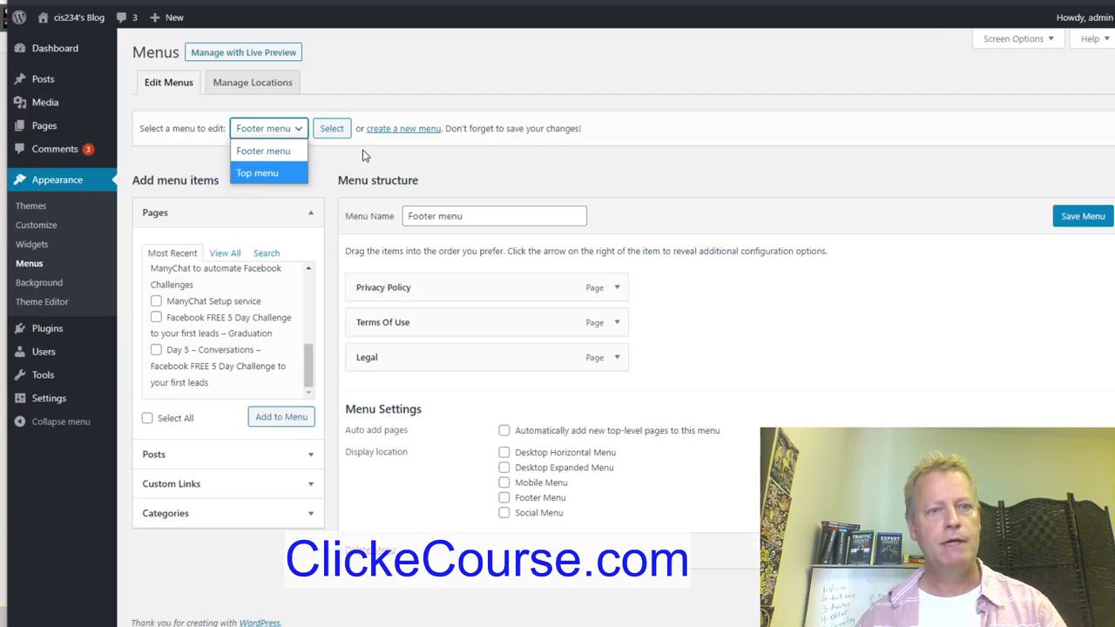
left_click(485, 152)
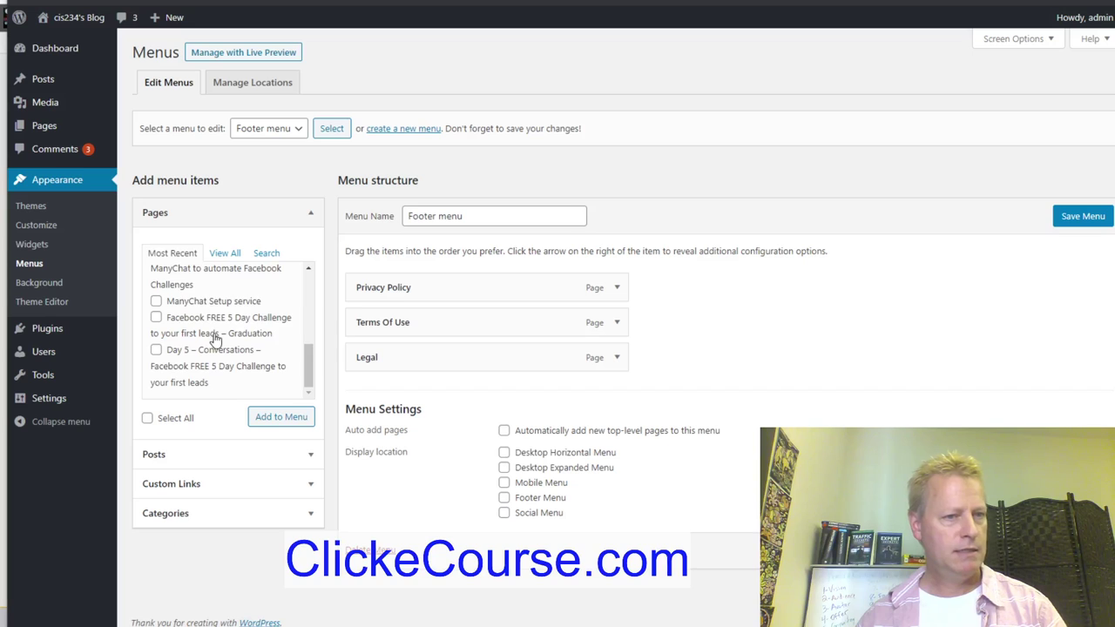
scroll(218, 338, "up", 5)
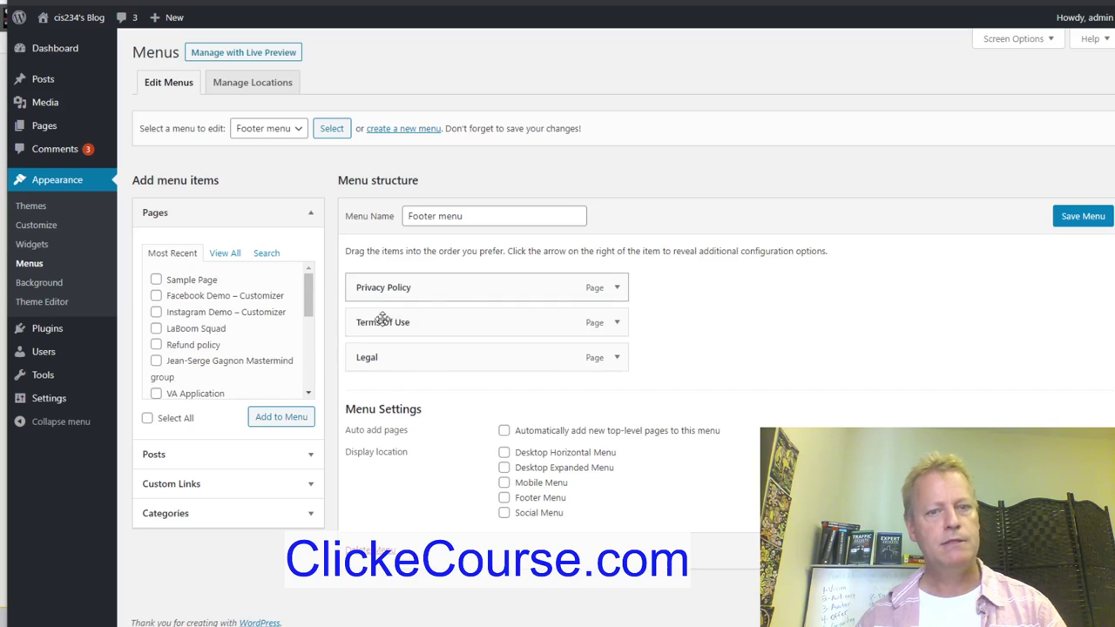
left_click(441, 216)
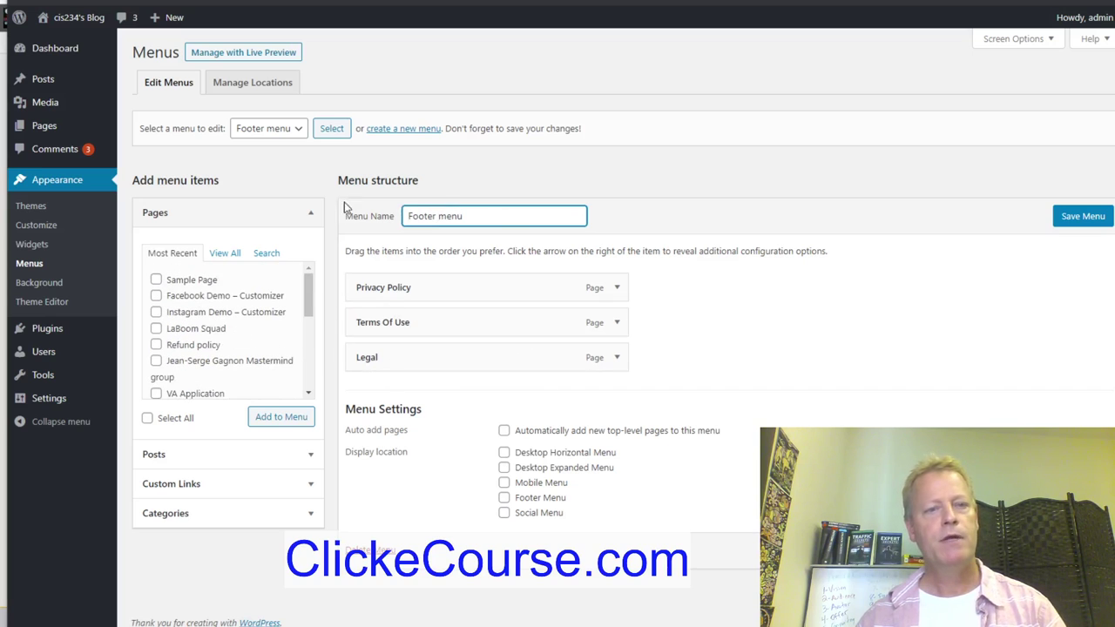
left_click(281, 133)
left_click(270, 174)
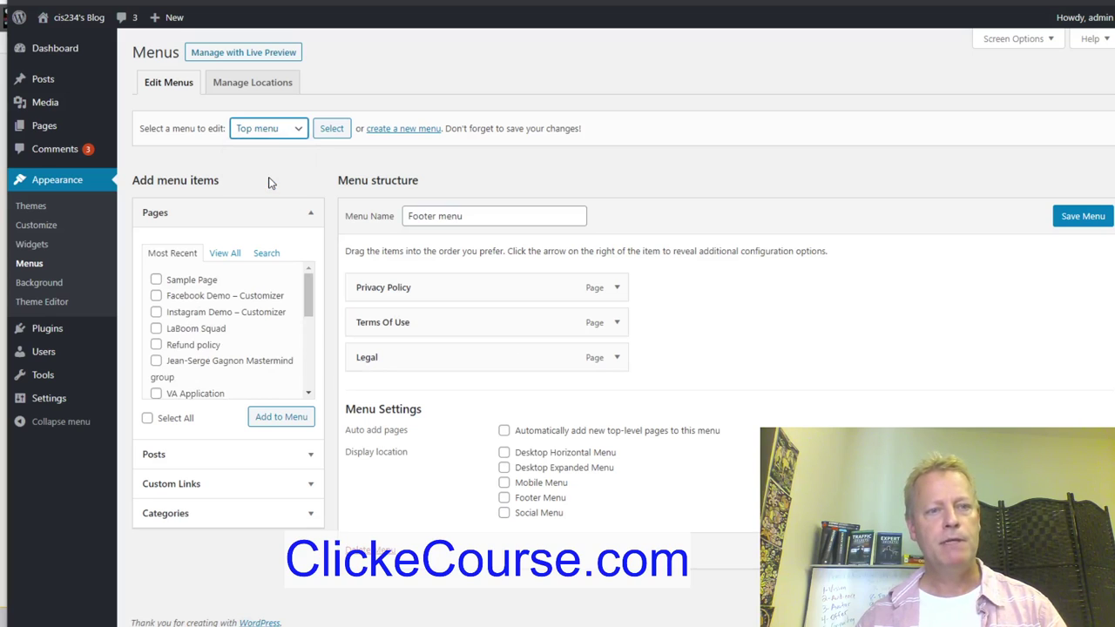
left_click(340, 132)
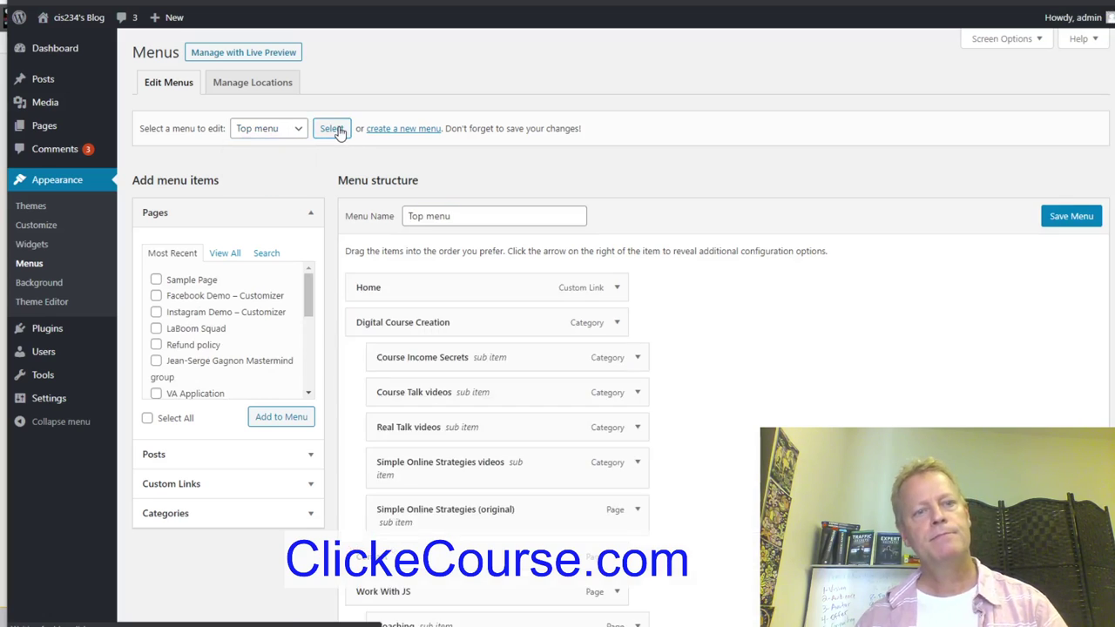
- Scroll through the Top menu's Home, Digital Course Creation, Contact and Work With JS items
scroll(610, 383, "down", 4)
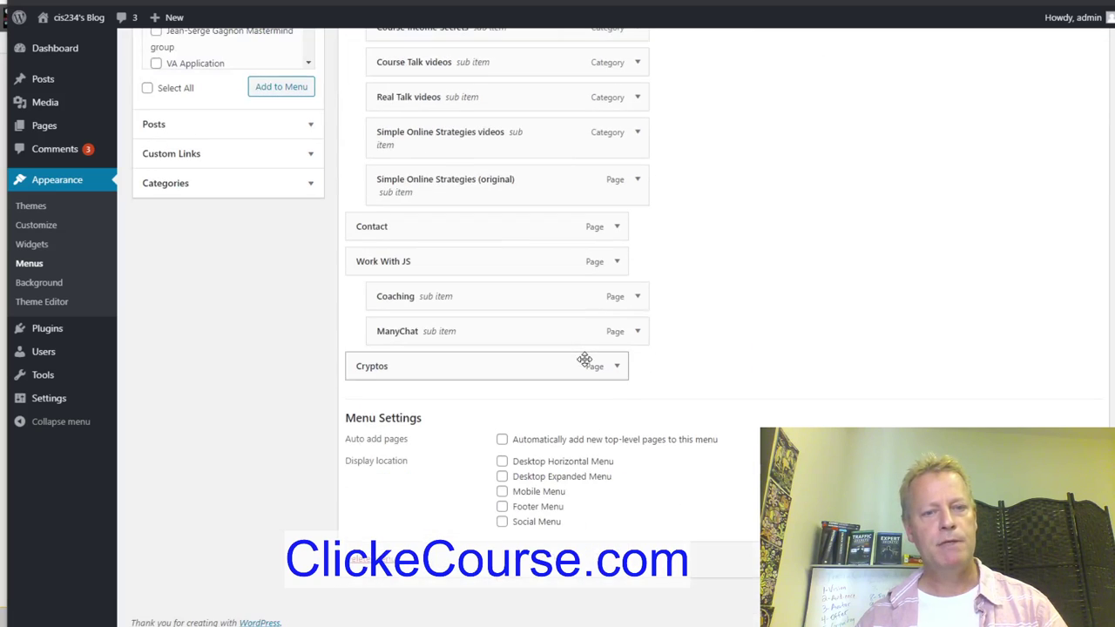
scroll(584, 355, "up", 4)
scroll(566, 357, "down", 4)
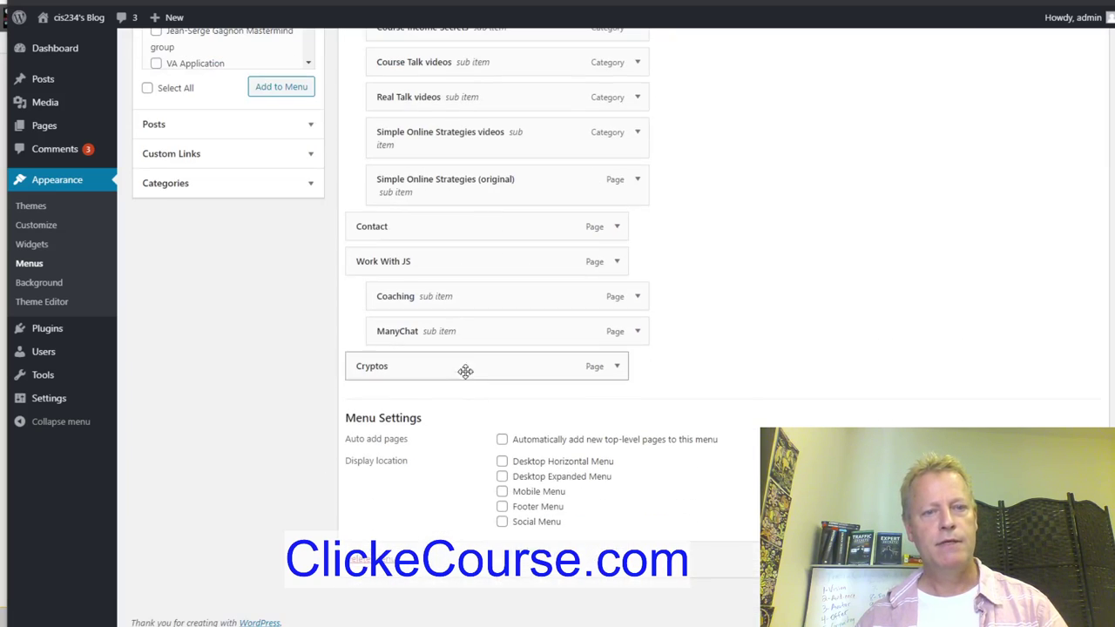
scroll(456, 307, "up", 4)
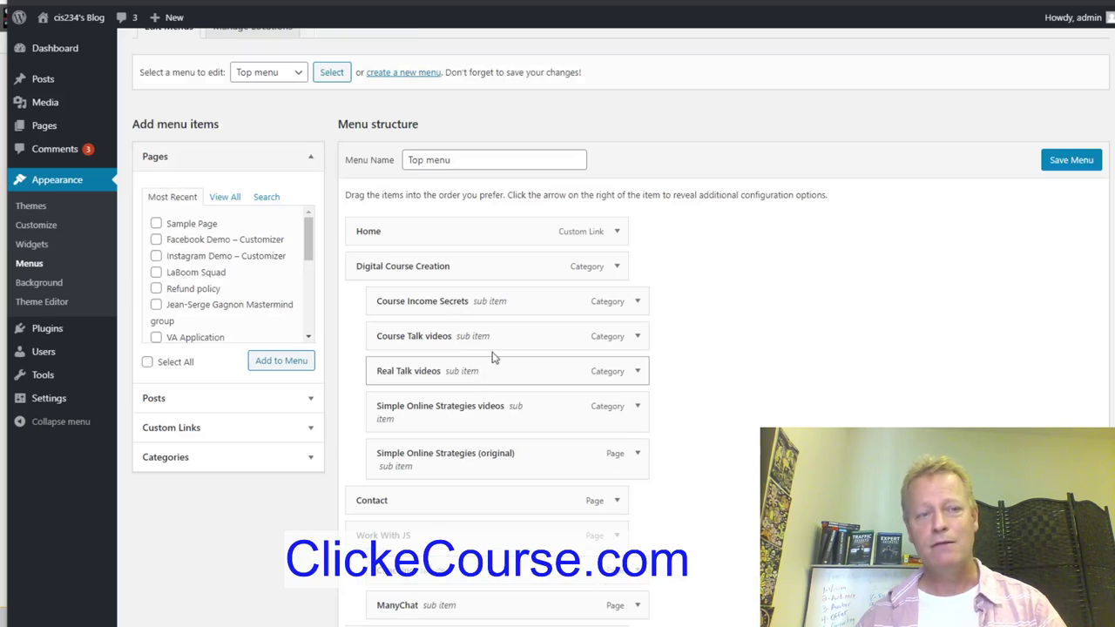
scroll(490, 356, "down", 4)
scroll(493, 345, "up", 4)
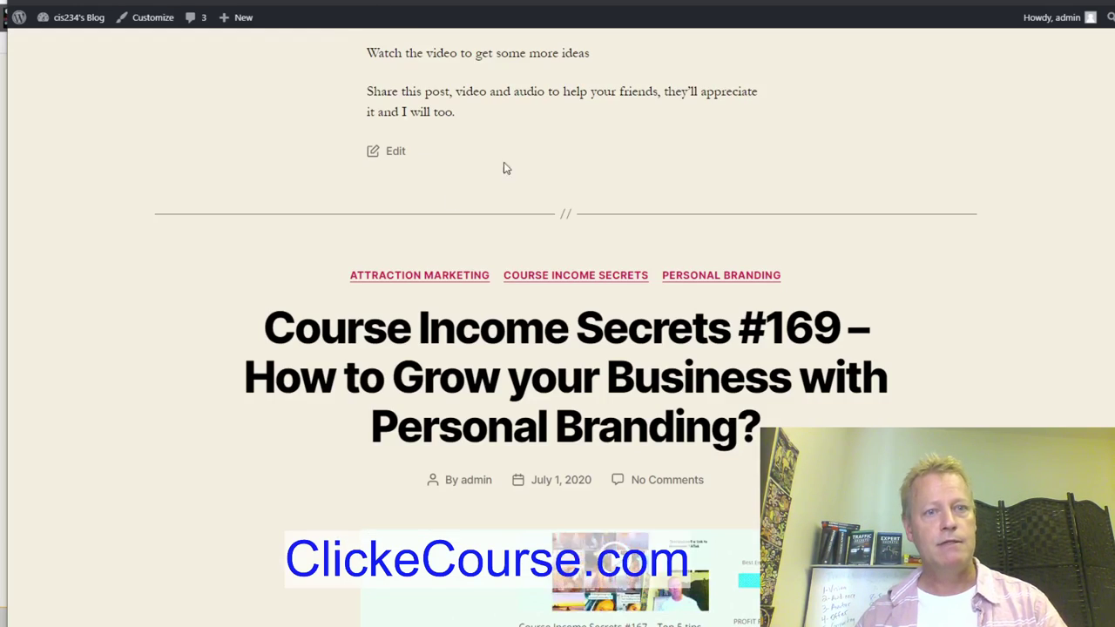
scroll(503, 166, "down", 10)
scroll(450, 263, "up", 15)
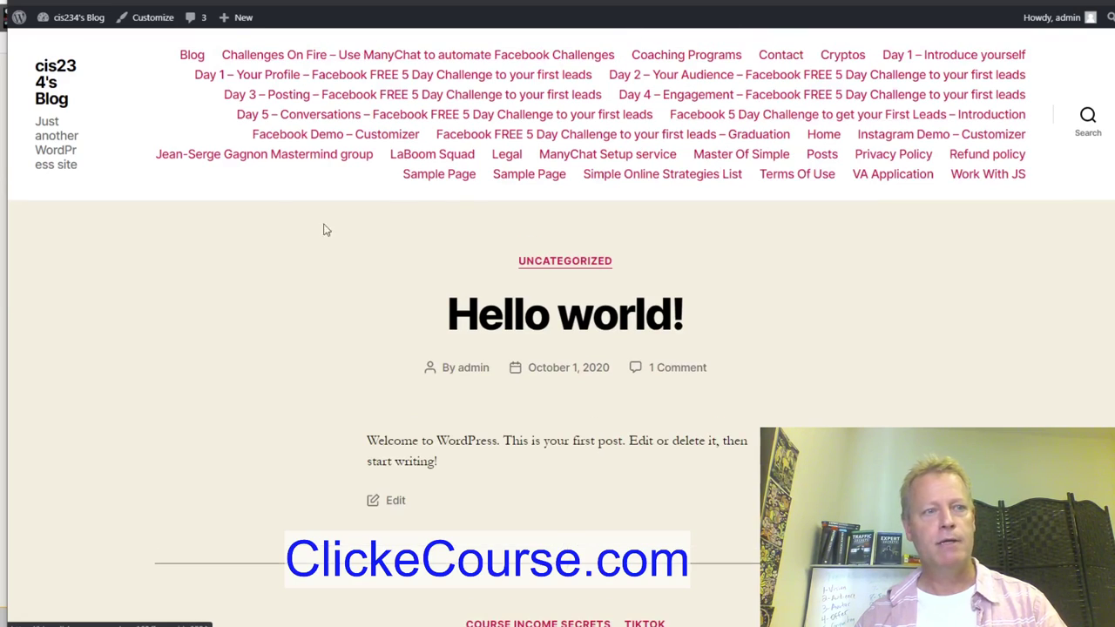
- On Manage Locations, assign Top menu to Desktop Horizontal Menu and leave Desktop Expanded unassigned
left_click(588, 2)
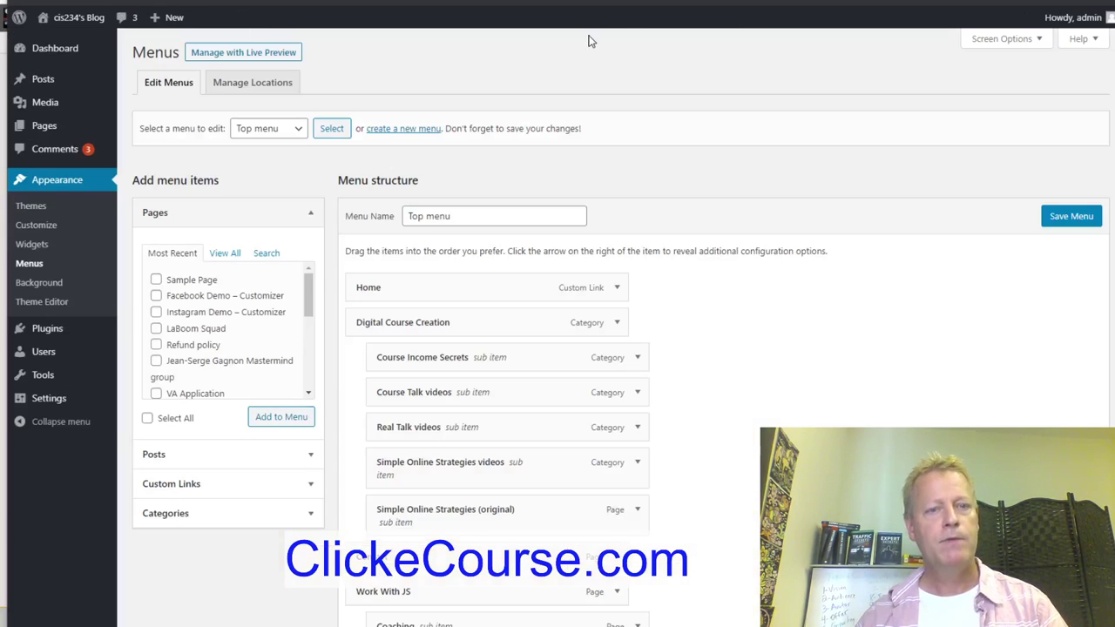
left_click(285, 90)
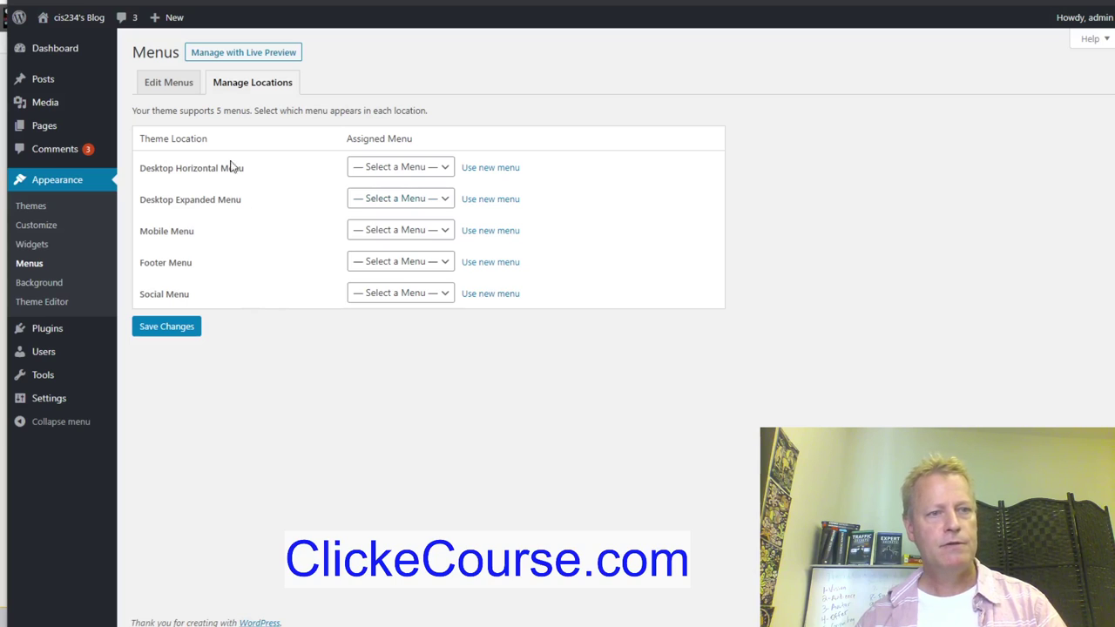
left_click(427, 168)
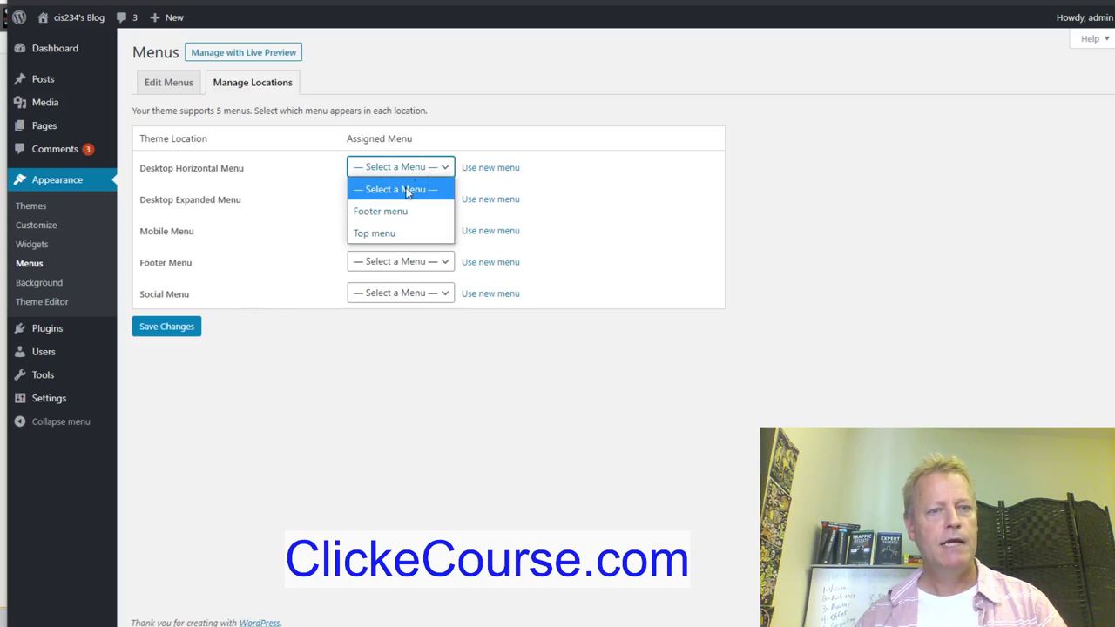
left_click(383, 235)
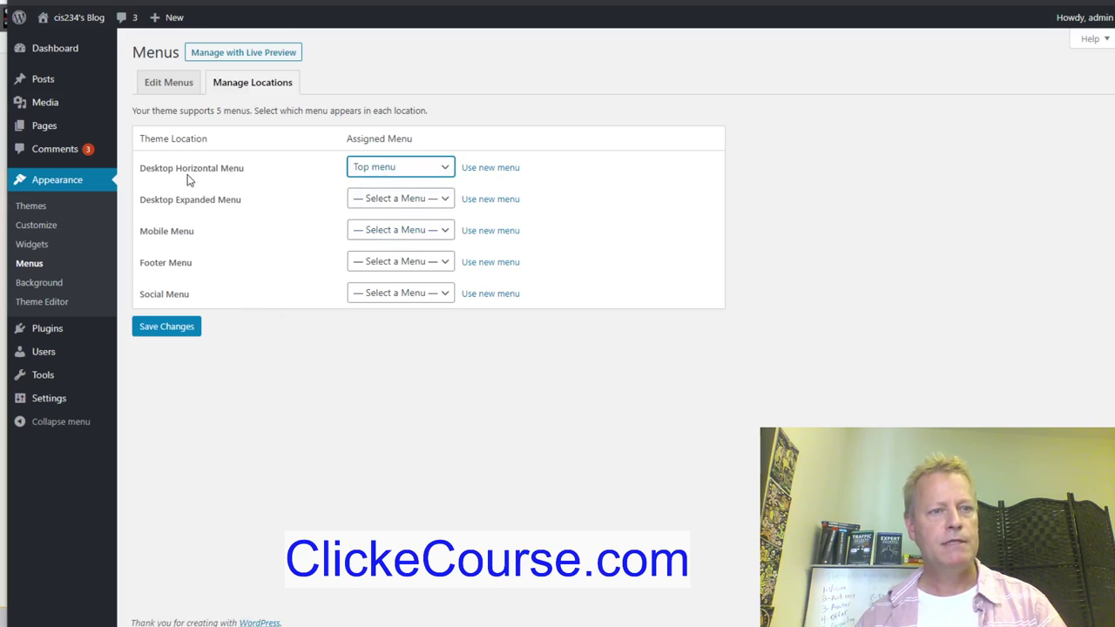
left_click(402, 200)
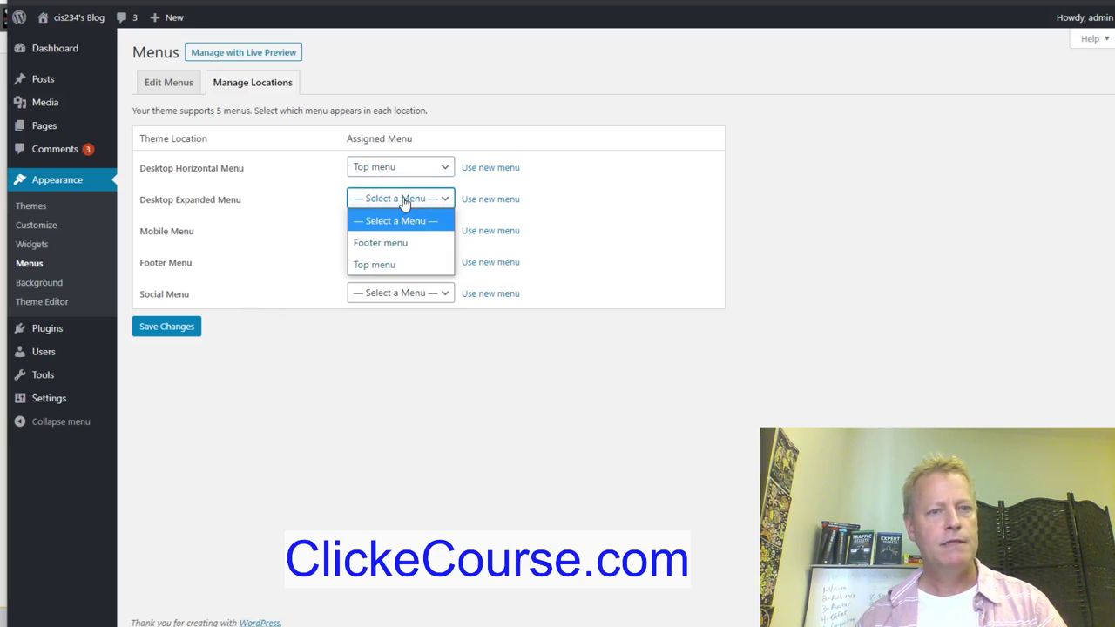
left_click(287, 226)
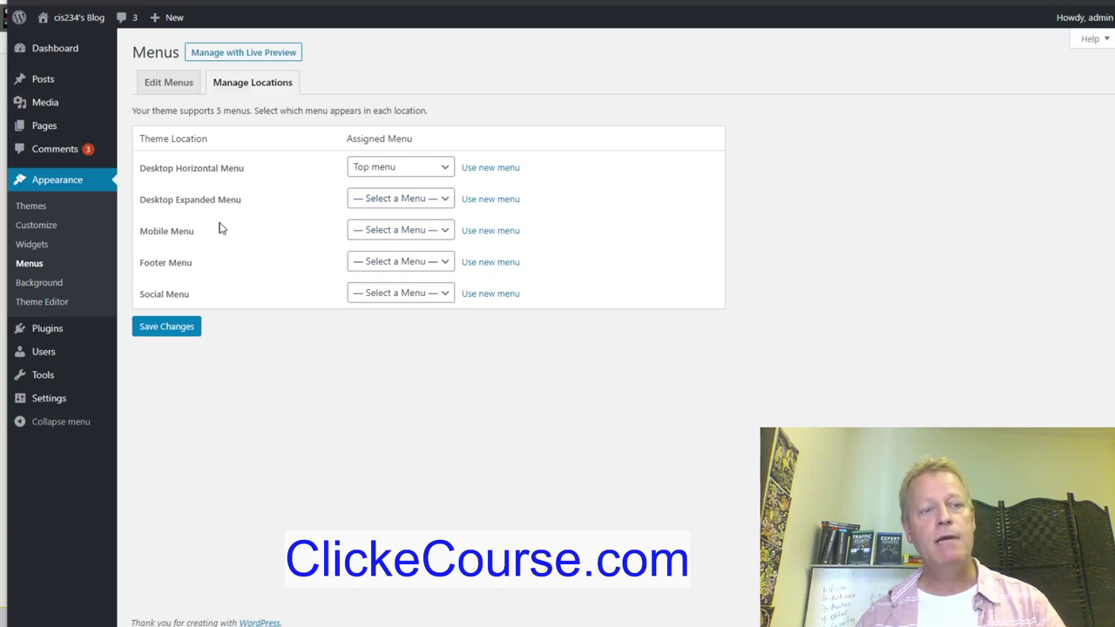
- Assign Footer menu to the Footer Menu location, leave Social unassigned, and save the locations
left_click(396, 263)
left_click(393, 311)
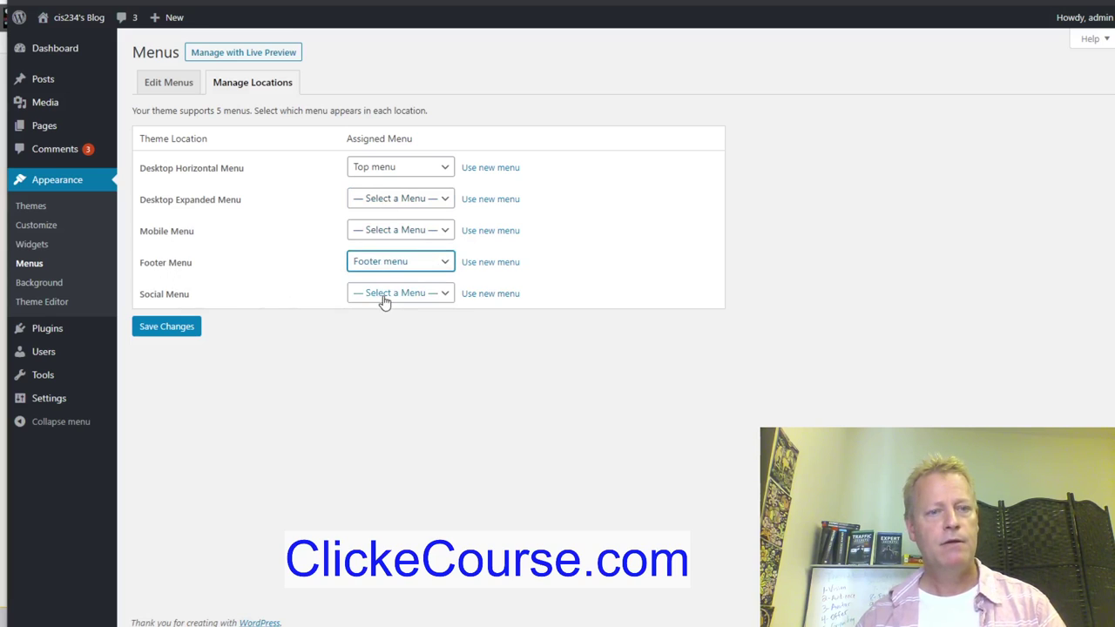
left_click(384, 293)
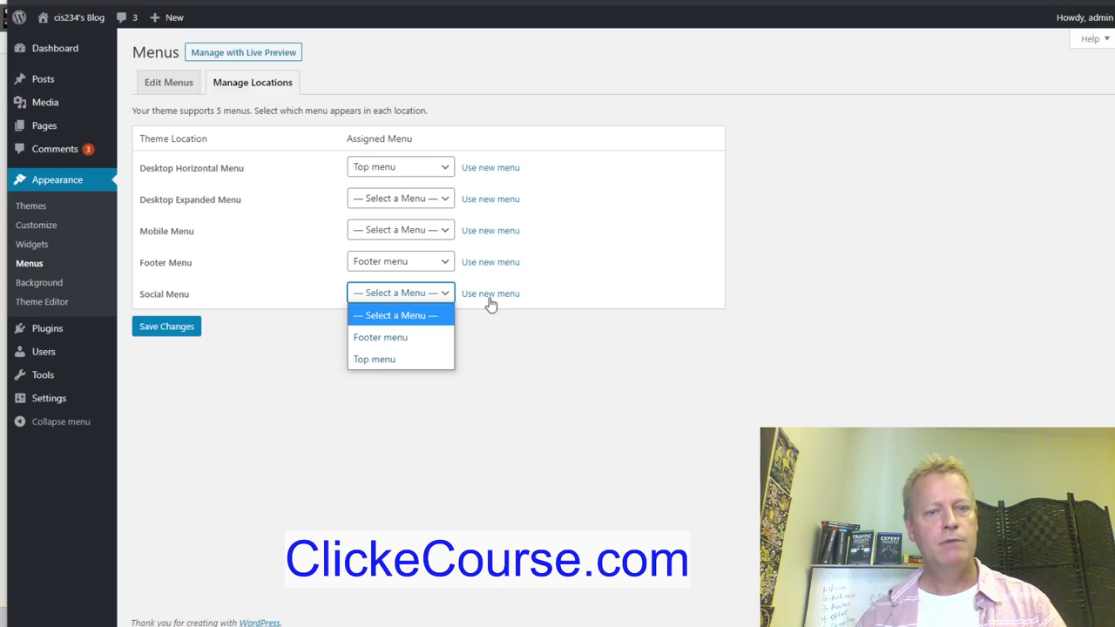
left_click(268, 301)
left_click(194, 326)
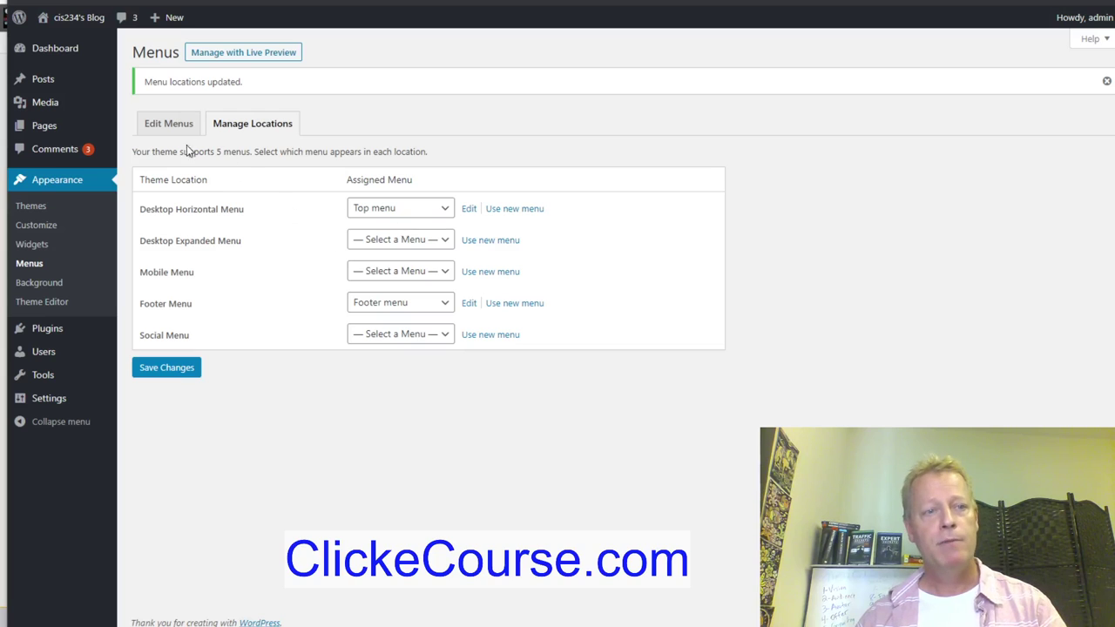
left_click(170, 125)
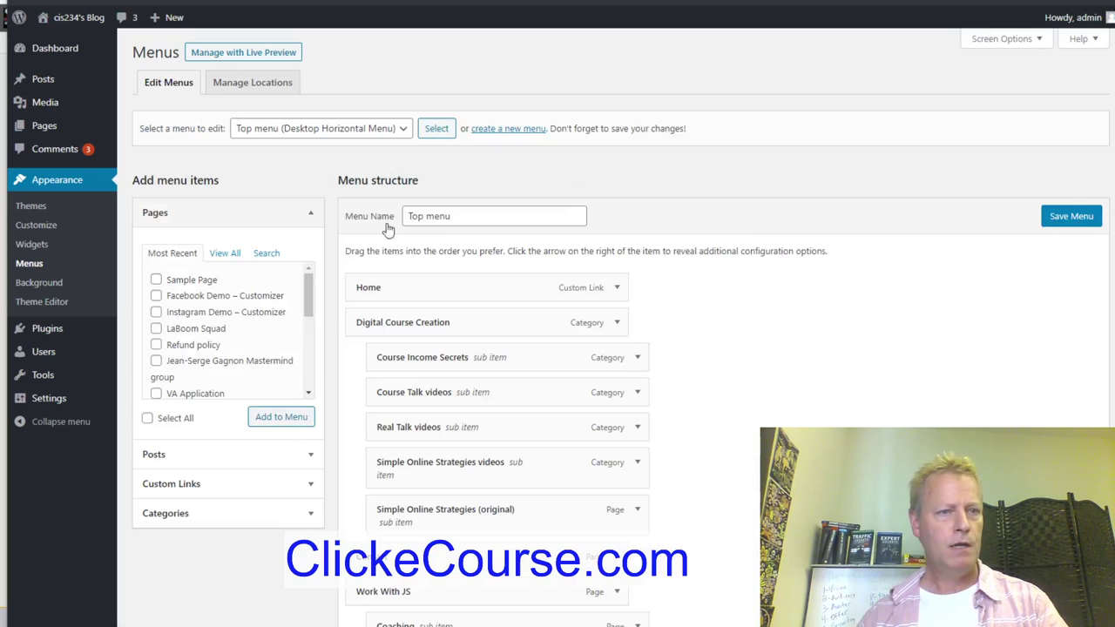
- Review Top menu's items and Desktop Horizontal Menu location, keeping Top menu selected
scroll(354, 254, "down", 4)
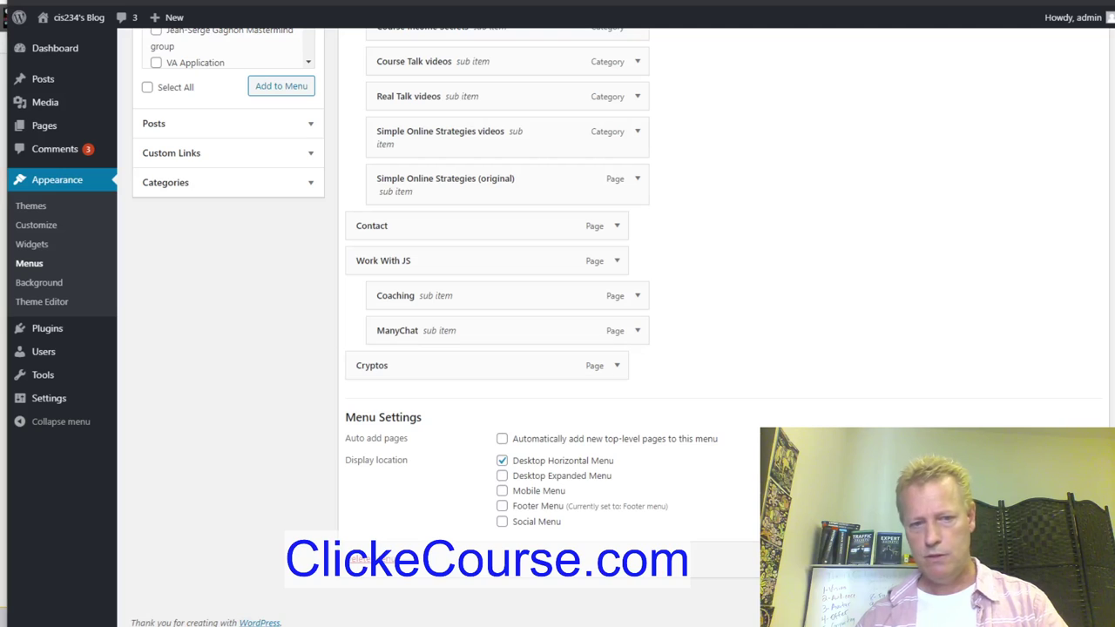
scroll(719, 517, "up", 4)
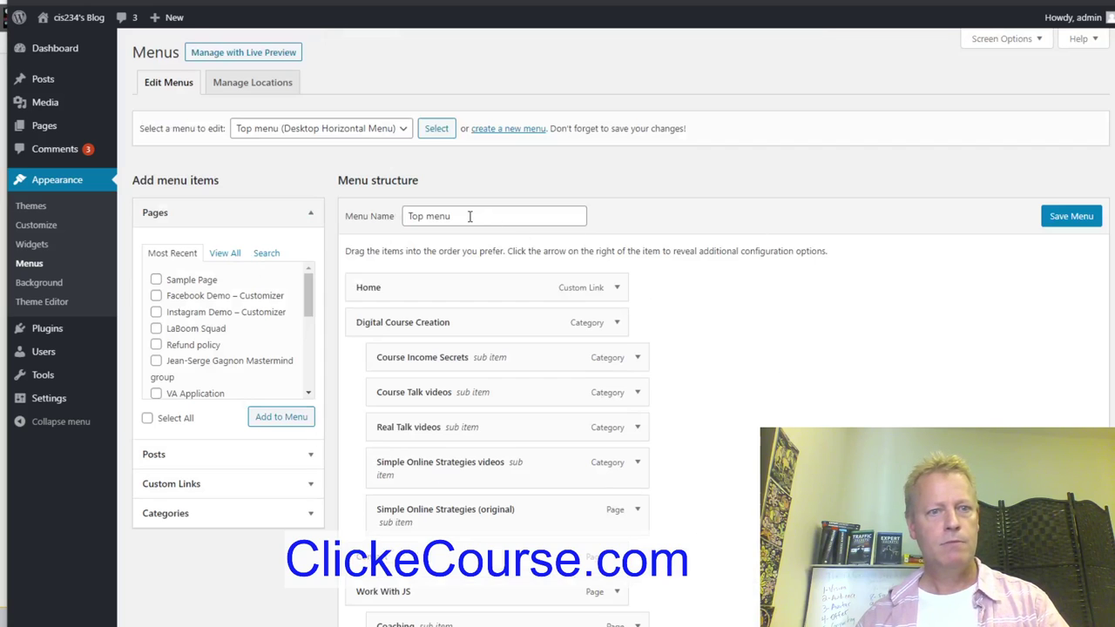
scroll(509, 233, "down", 4)
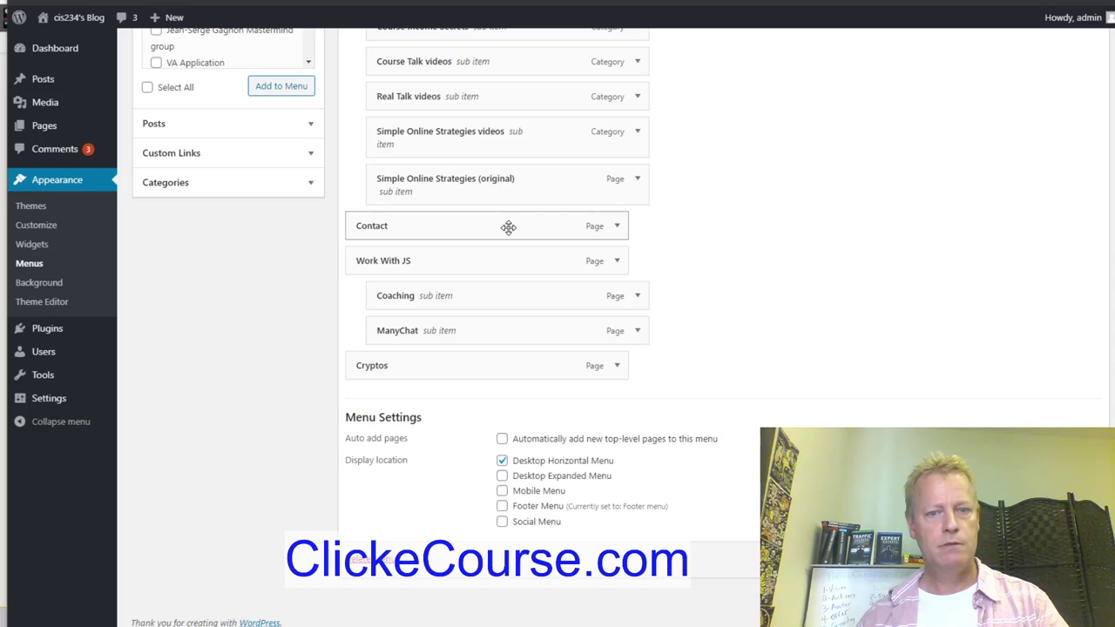
scroll(508, 232, "up", 4)
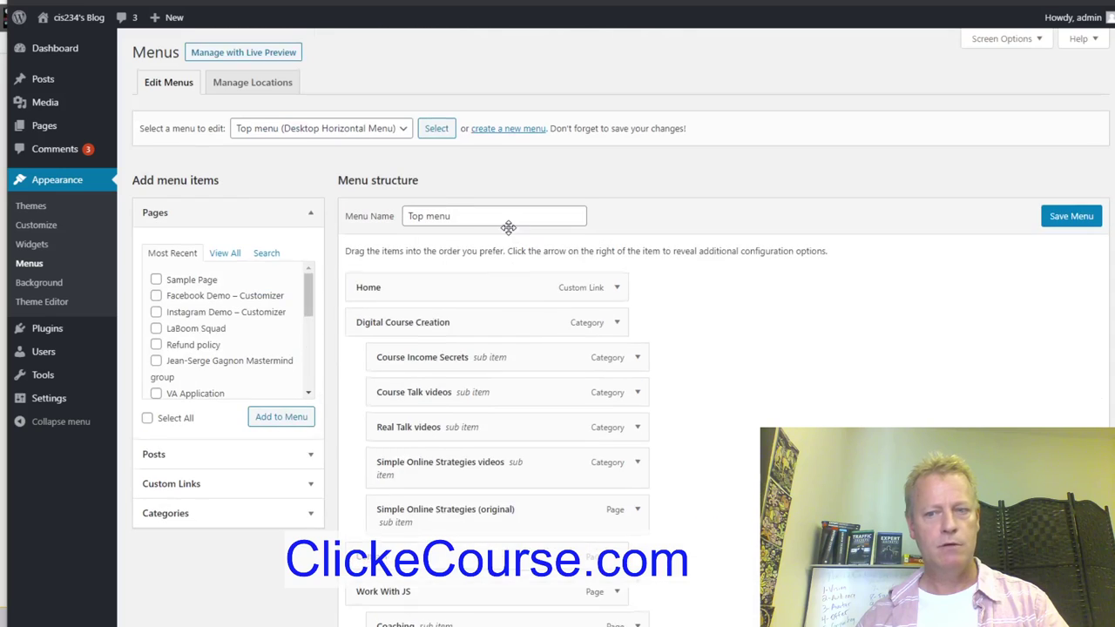
left_click(402, 131)
left_click(521, 152)
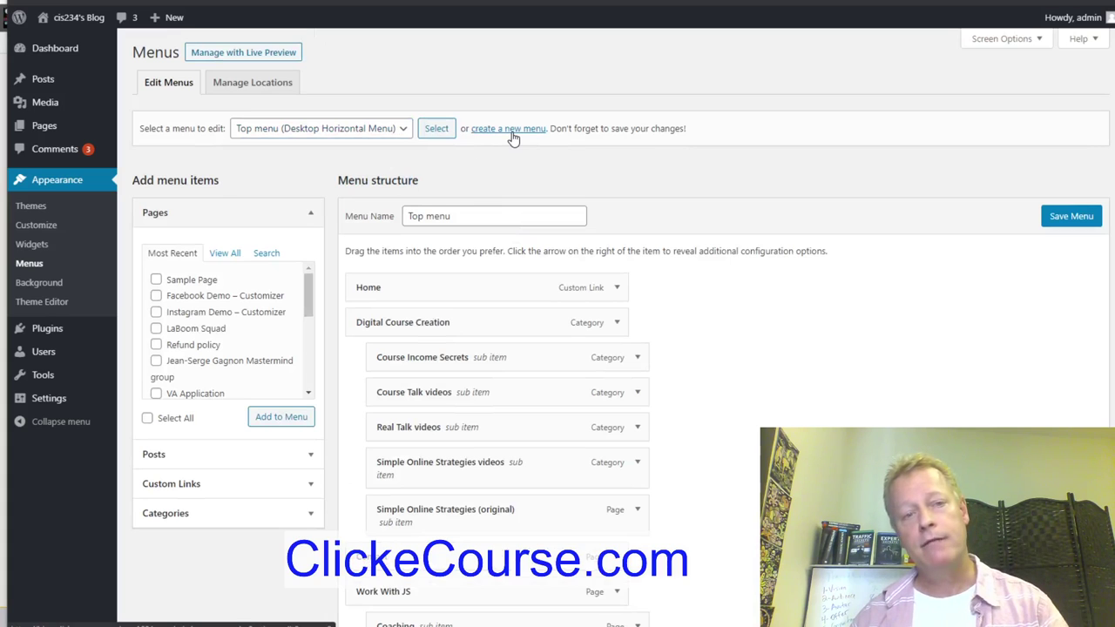
- Start a new menu and name it 'Destkop top'
left_click(508, 129)
left_click(450, 218)
type("Des")
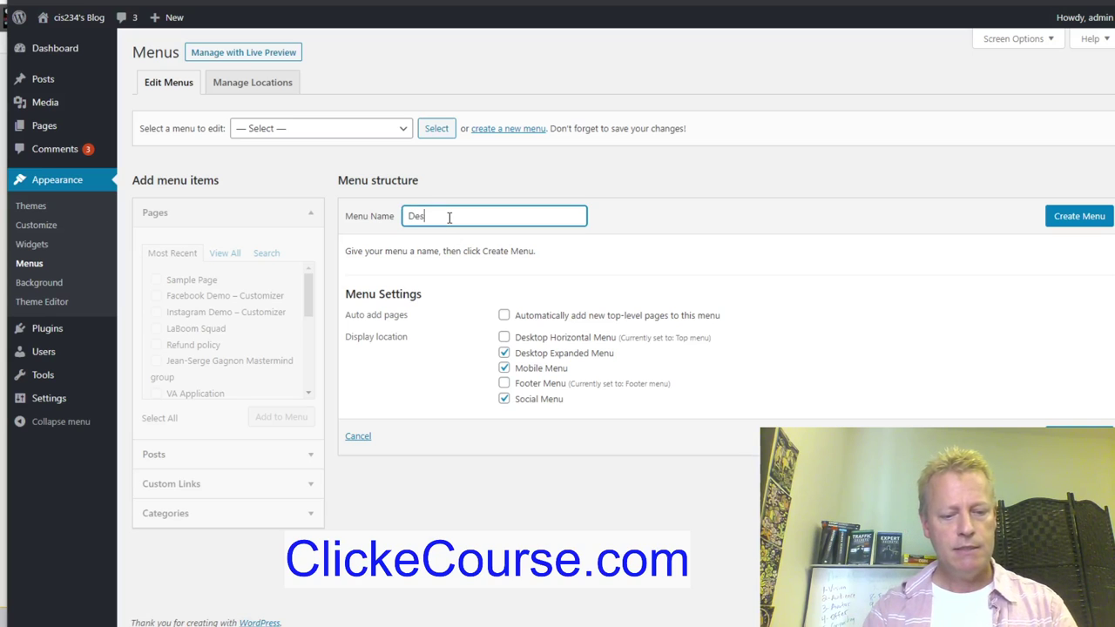
type("top top")
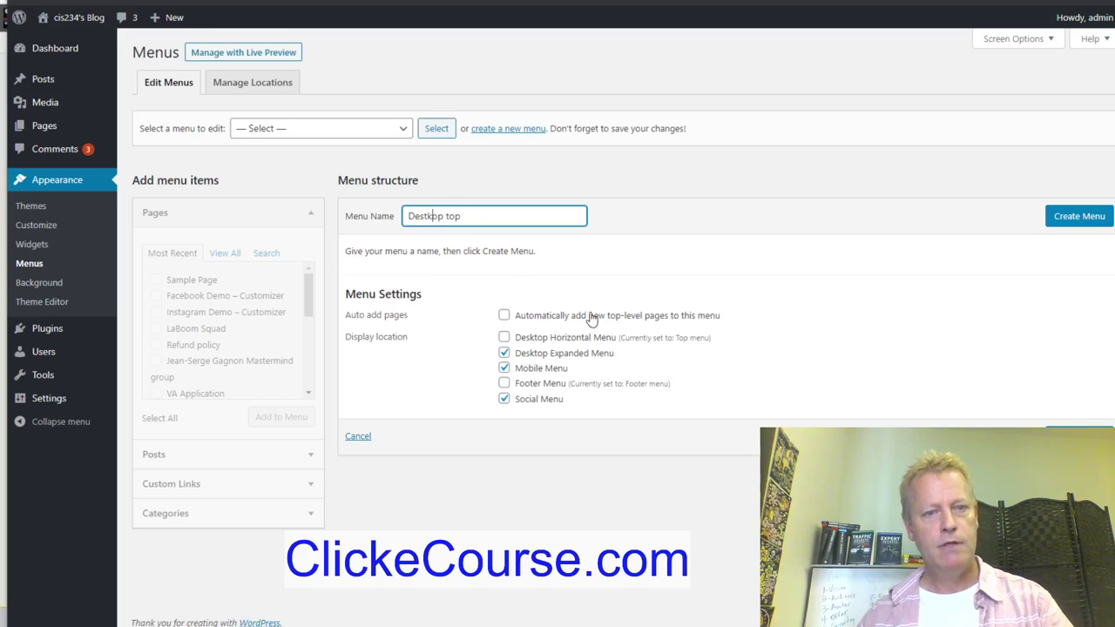
type("k")
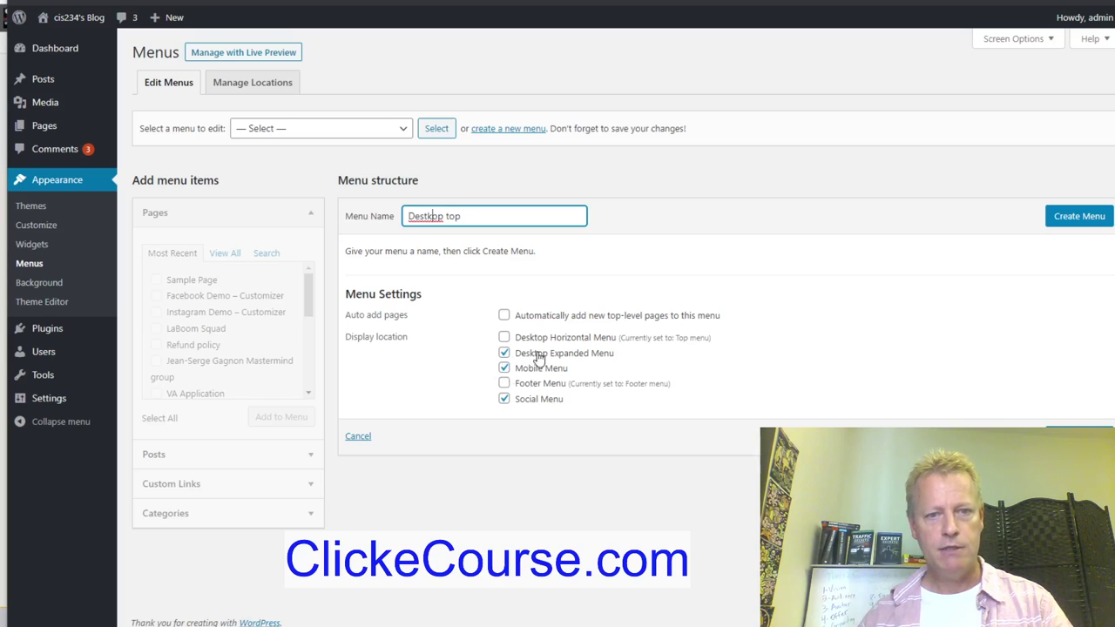
- Adjust display location checkboxes so Destkop top uses only Desktop Expanded Menu
left_click(504, 399)
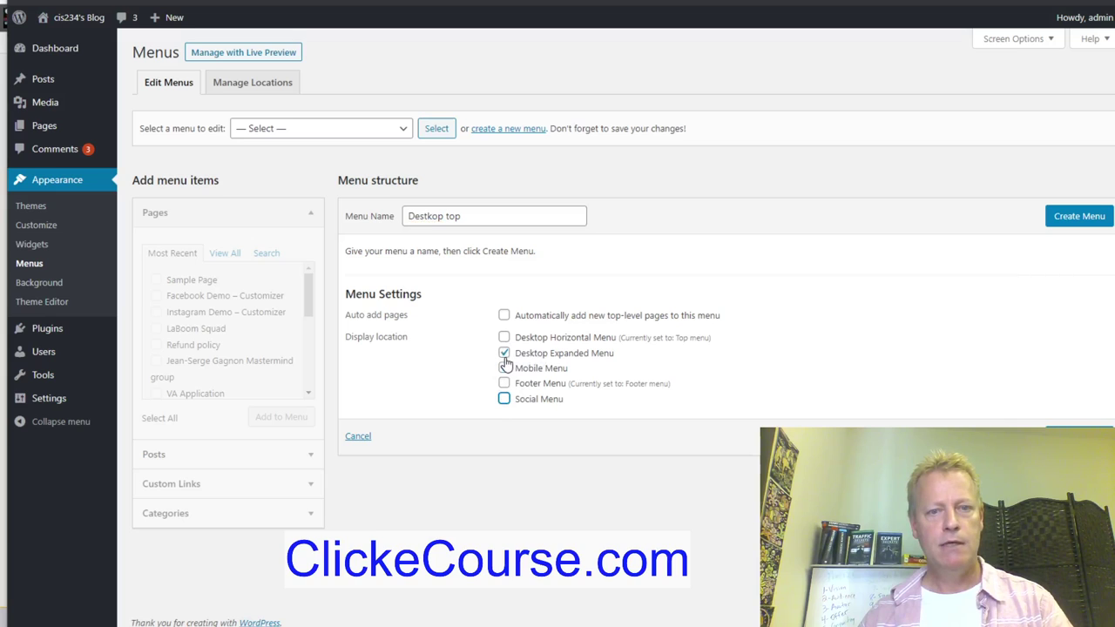
left_click(504, 368)
left_click(503, 353)
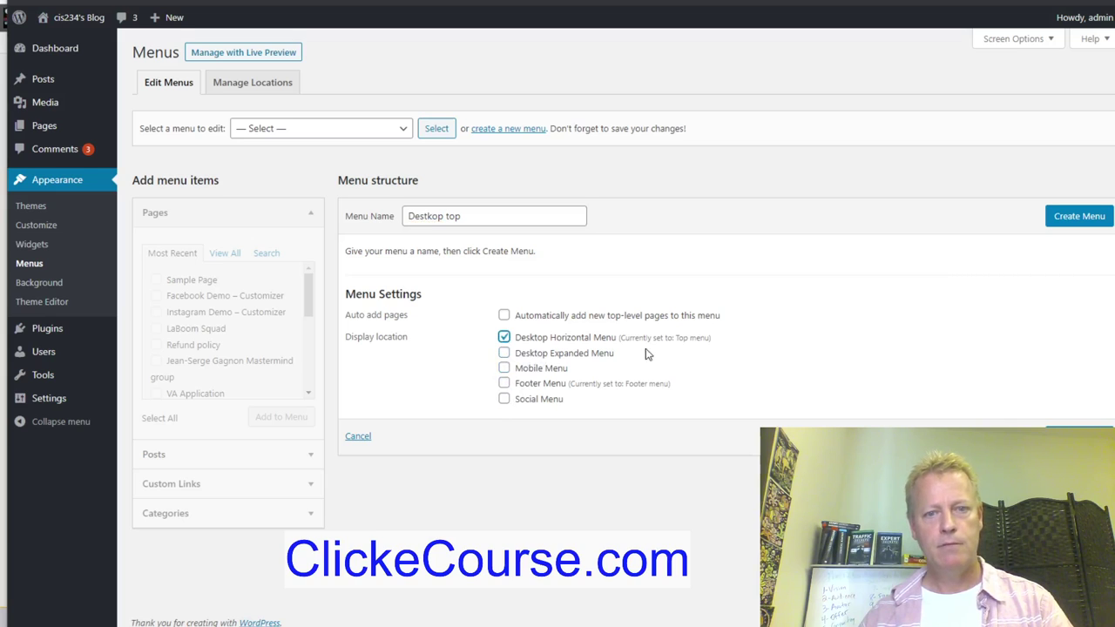
left_click(504, 339)
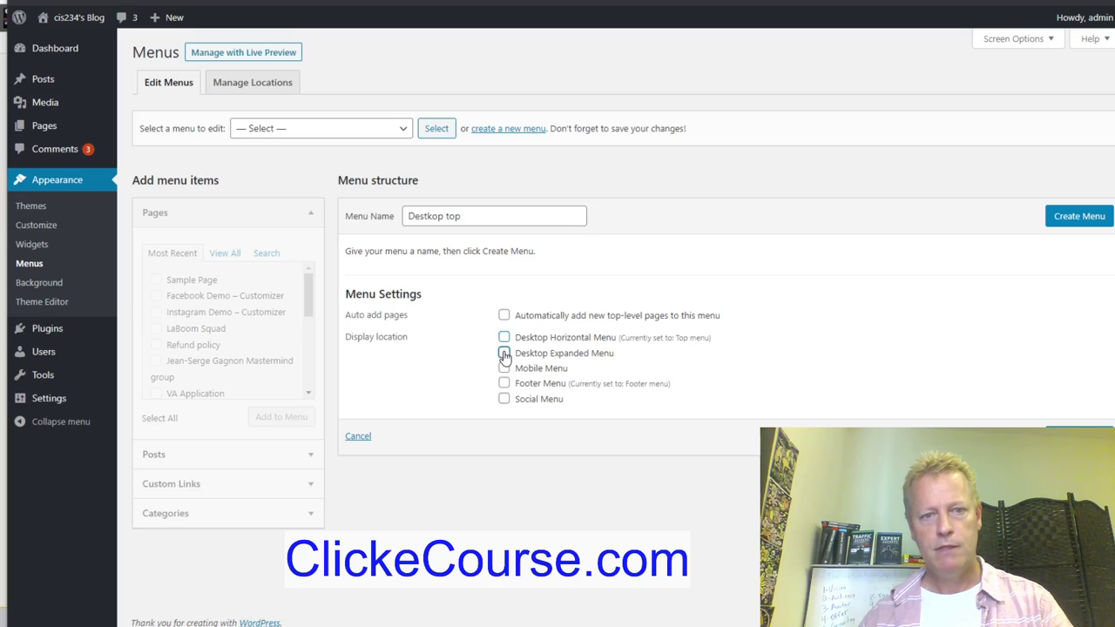
left_click_drag(654, 336, 729, 340)
left_click(659, 350)
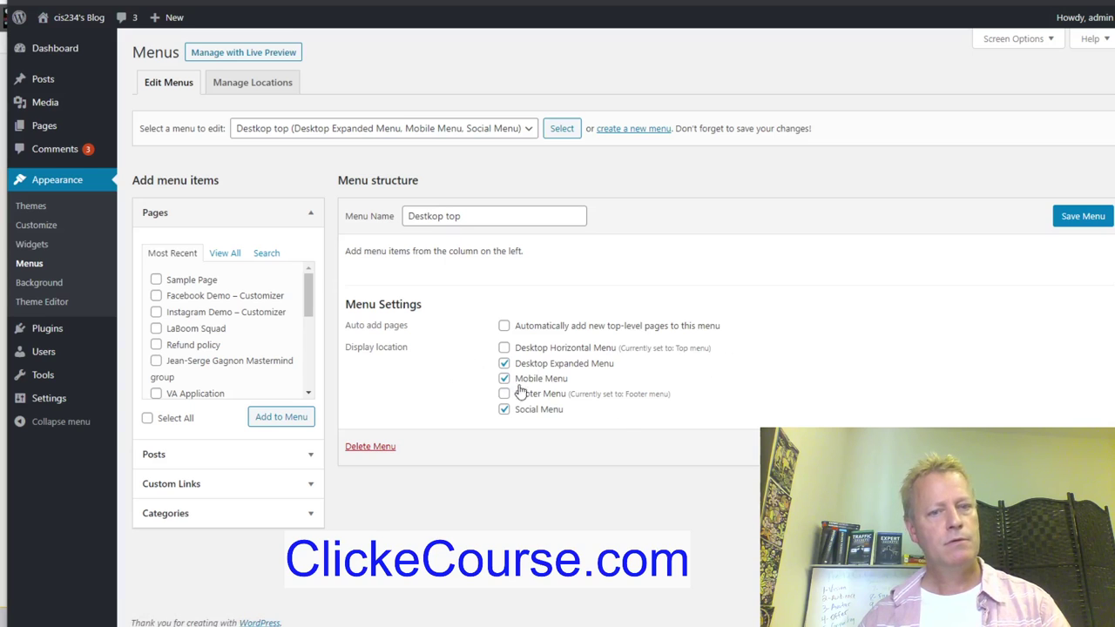
left_click(504, 378)
left_click(504, 409)
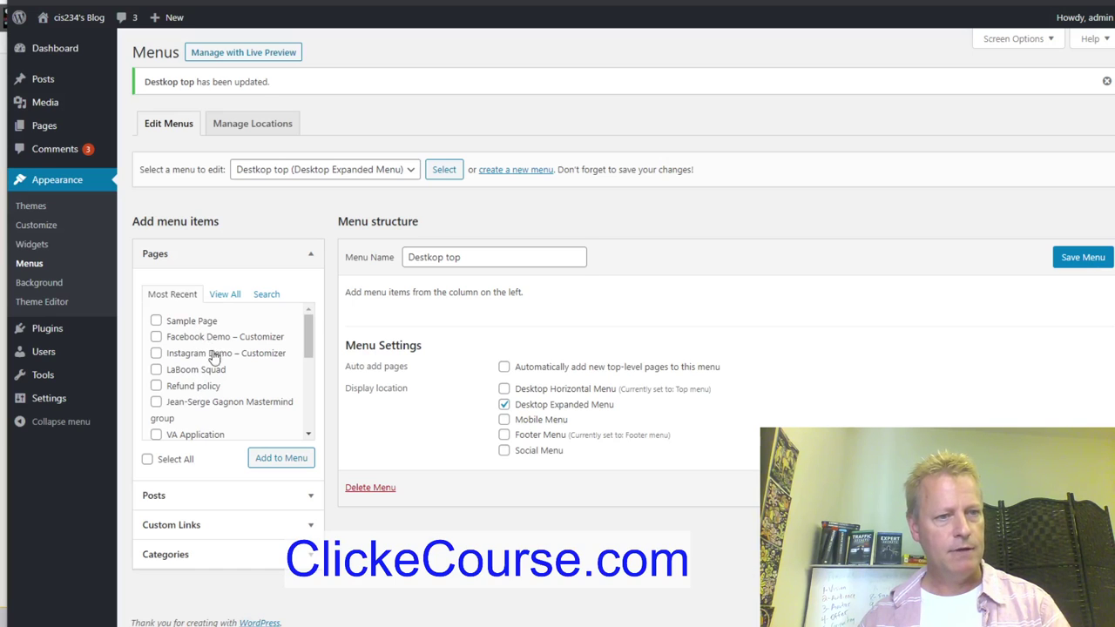
- Add the VA Application and Simple Online Strategies List pages to Destkop top
scroll(222, 390, "down", 2)
scroll(213, 366, "up", 2)
scroll(198, 366, "down", 2)
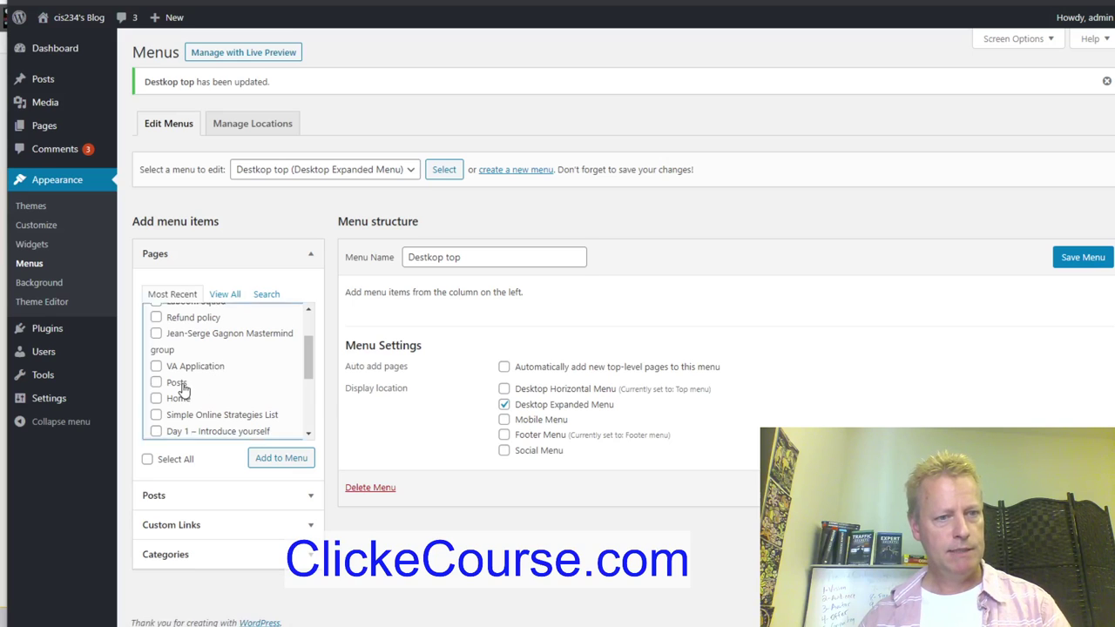
left_click(157, 399)
left_click(156, 398)
left_click(156, 366)
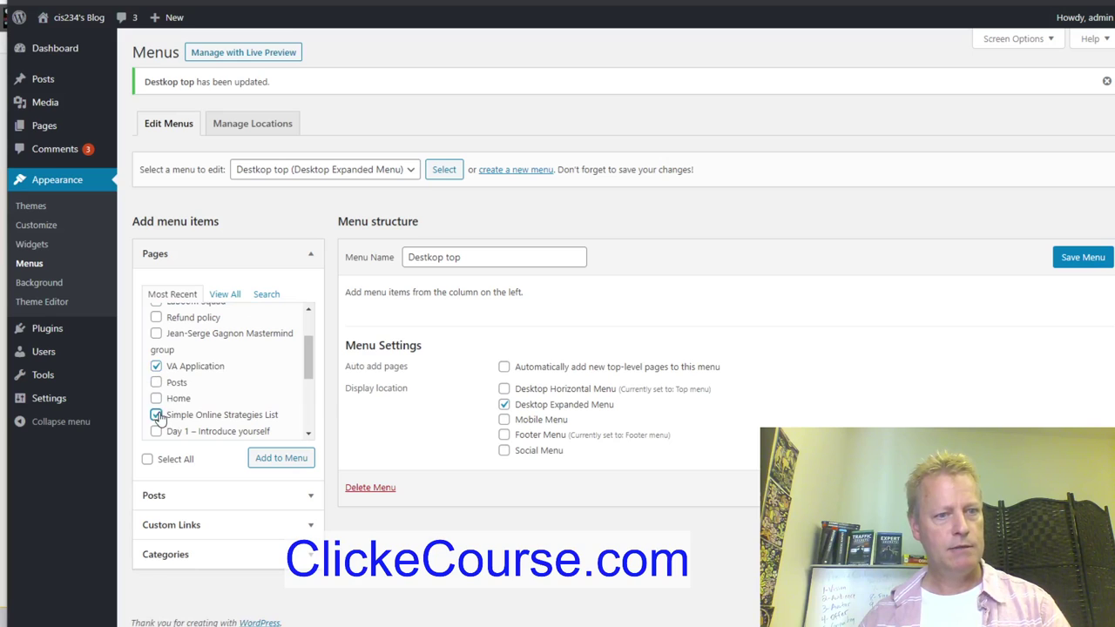
left_click(267, 459)
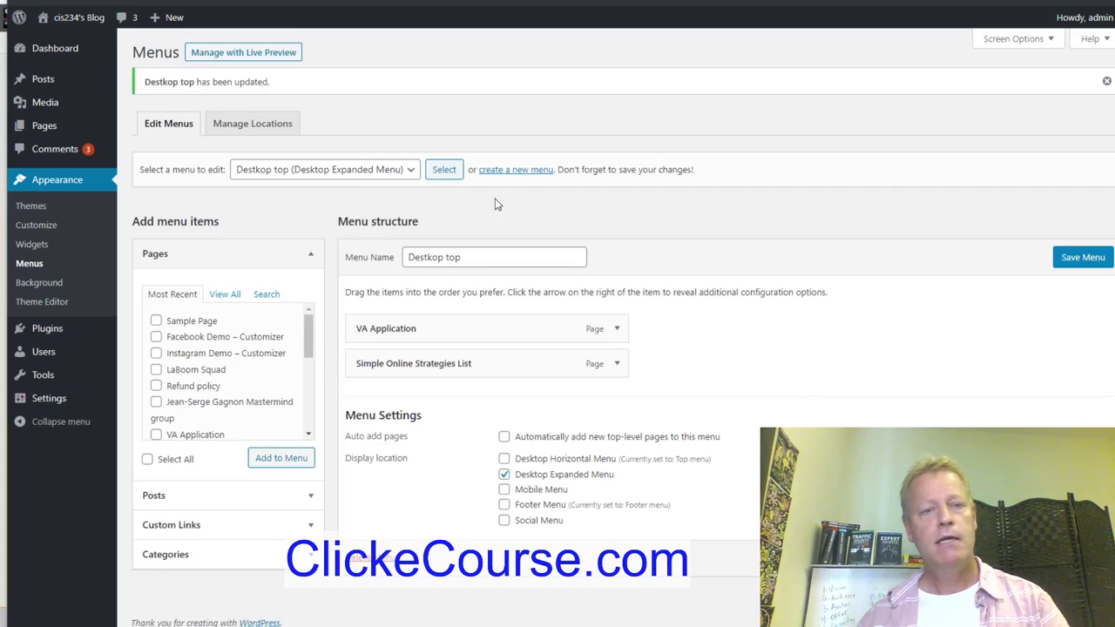
left_click(261, 126)
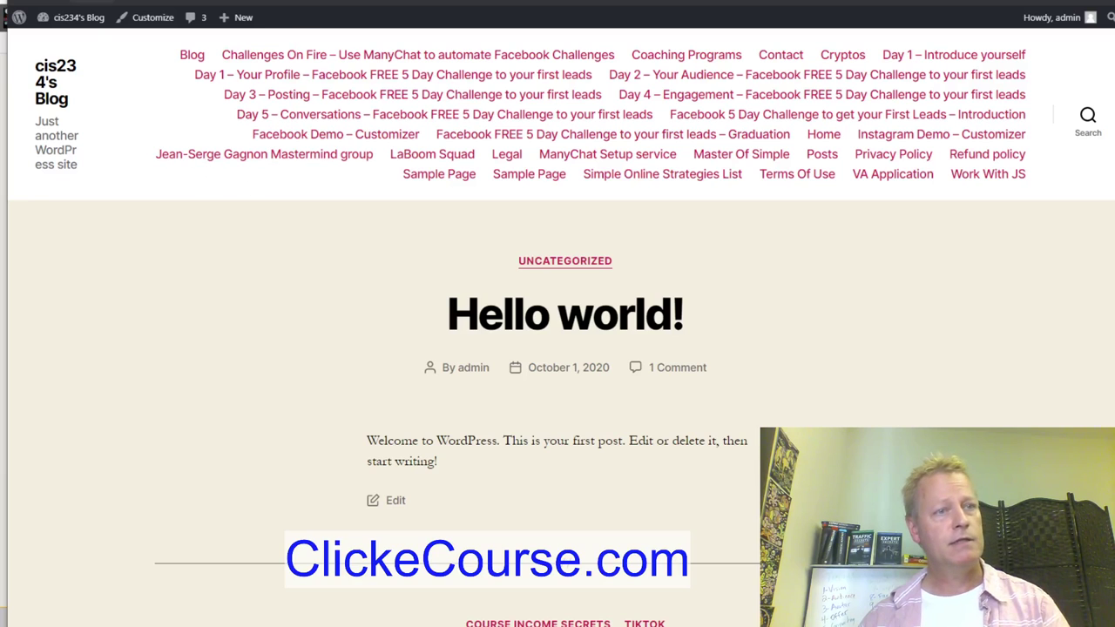
- Refresh the live blog to check its header, then go back to editing menus
key("F5")
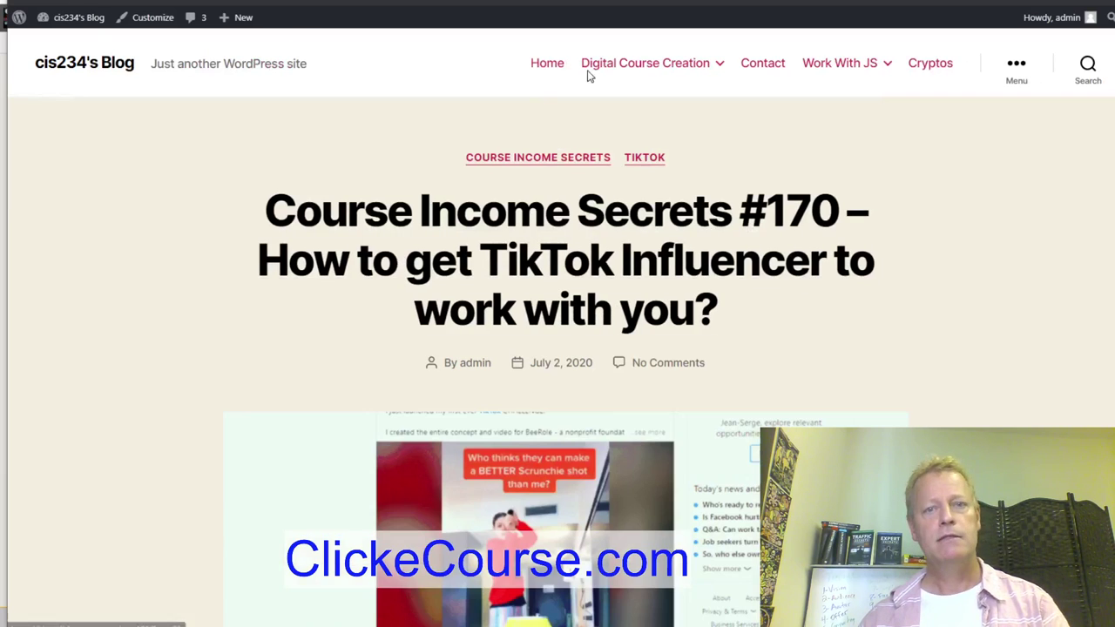
mouse_move(881, 75)
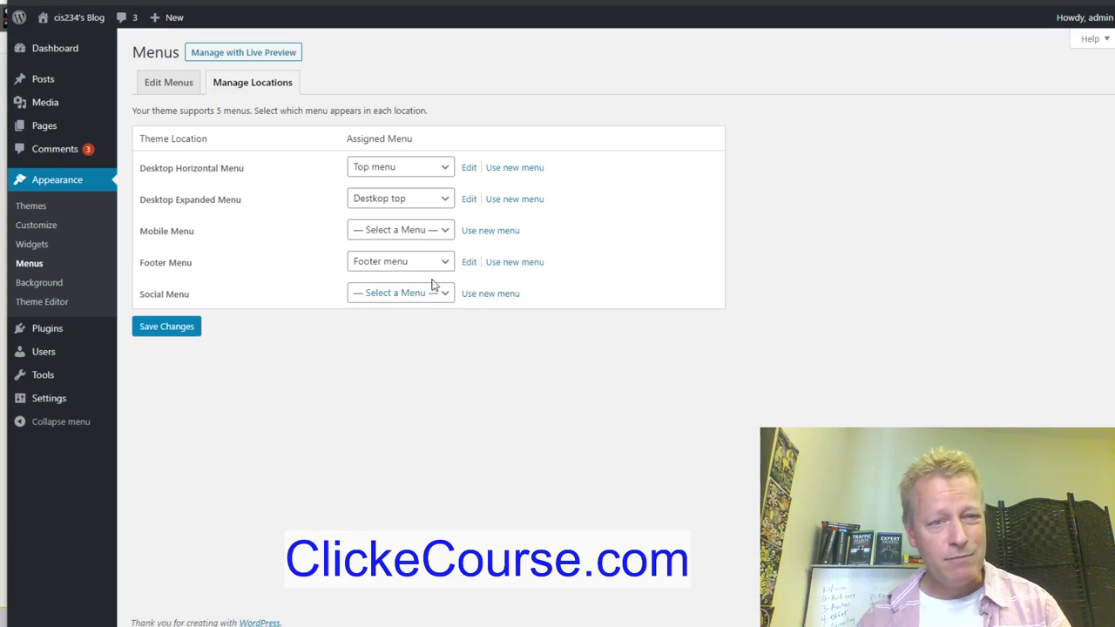
left_click(181, 82)
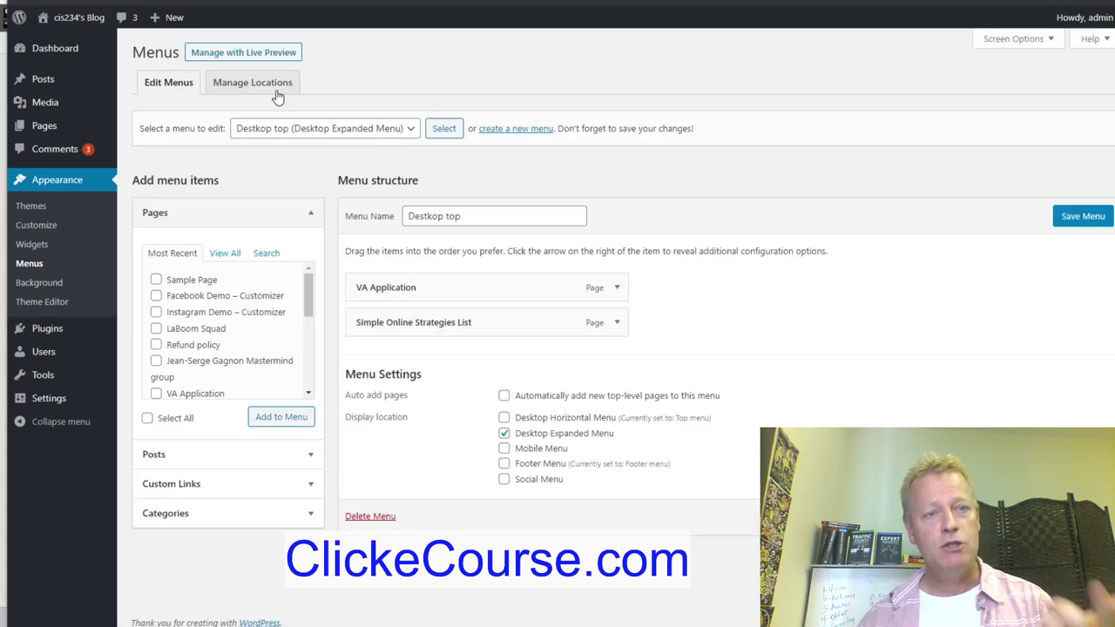
left_click(275, 87)
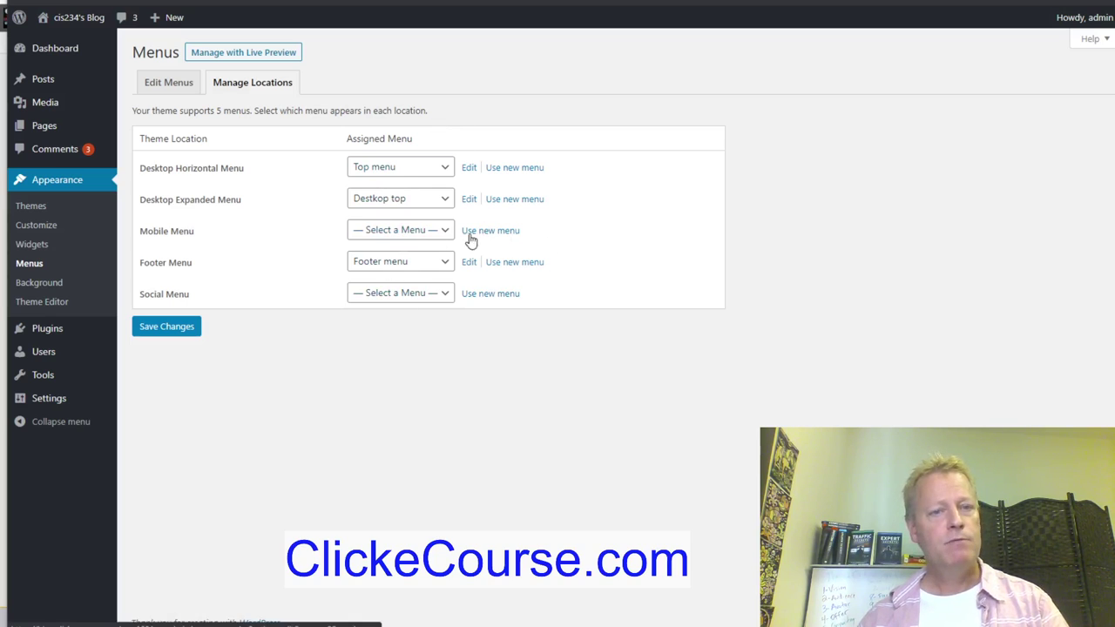
left_click(171, 87)
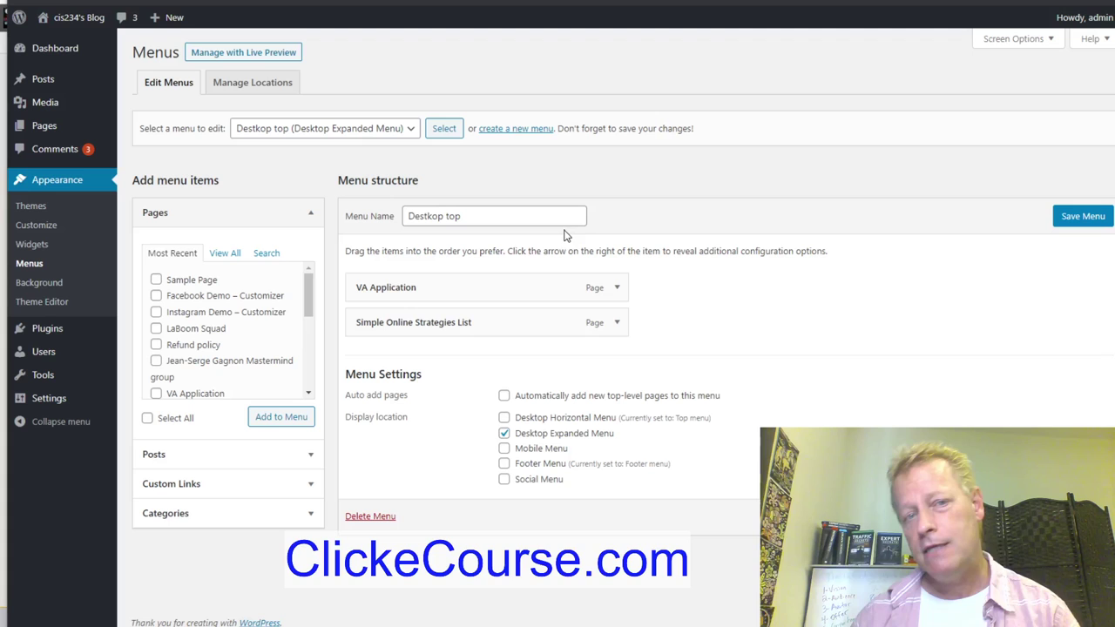
- Inspect the live blog post page header showing Home through Cryptos
key("ctrl+Tab")
scroll(535, 204, "down", 1)
scroll(523, 189, "up", 1)
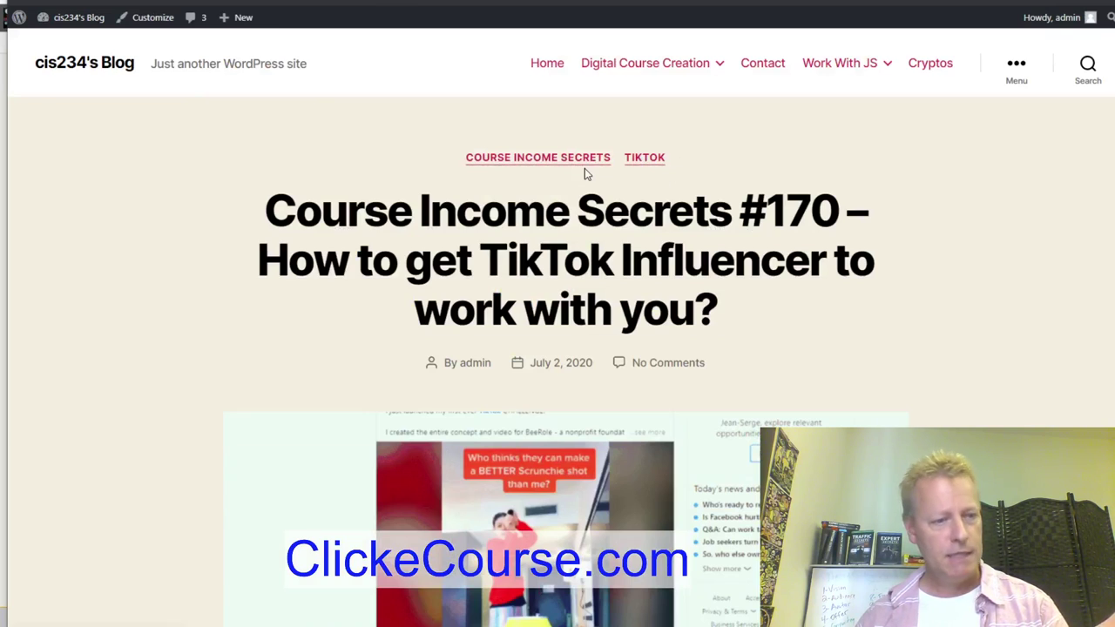
scroll(588, 152, "down", 8)
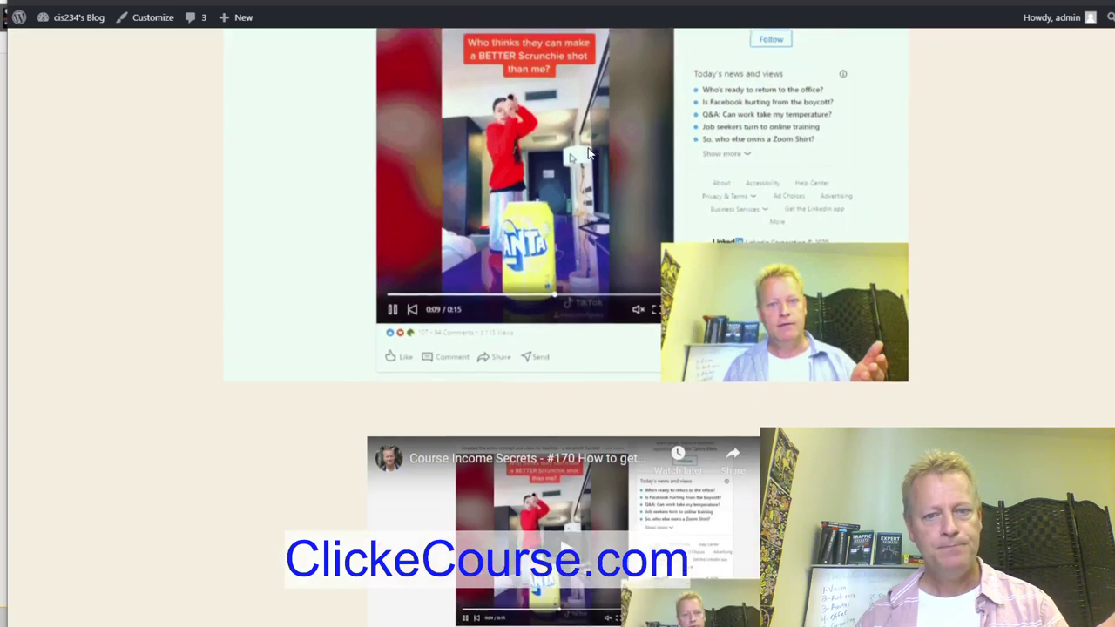
scroll(587, 148, "up", 8)
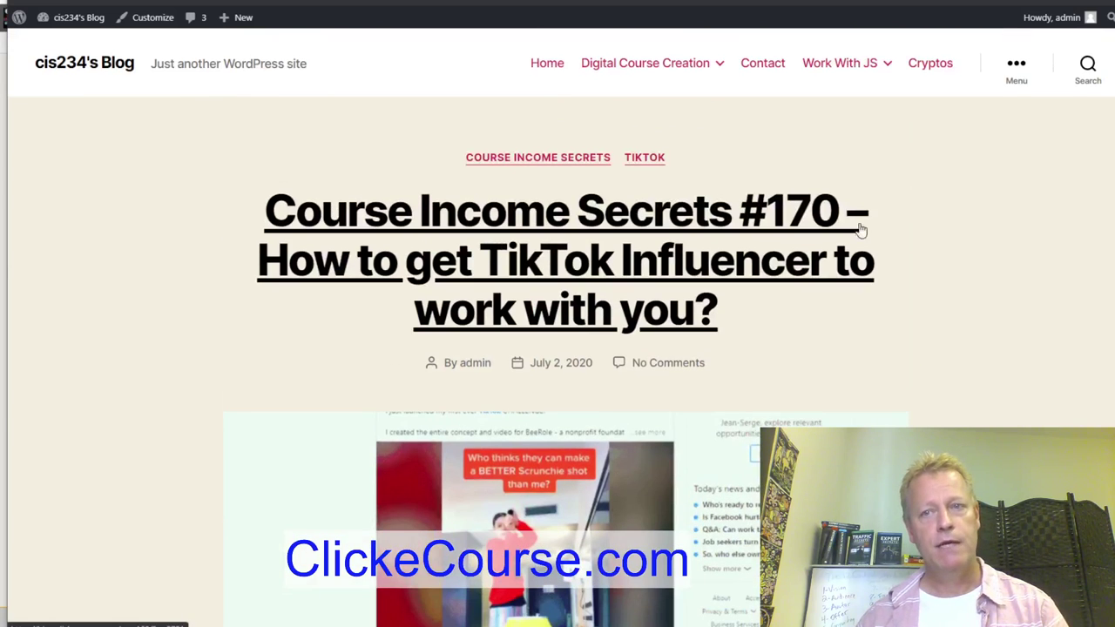
mouse_move(582, 82)
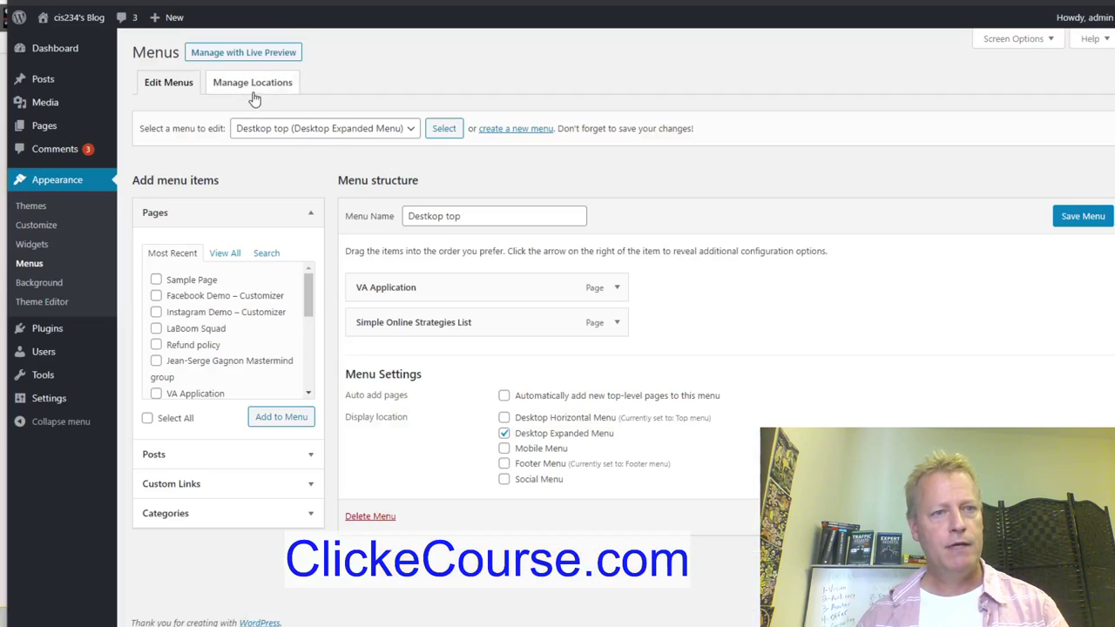
- Load the Top menu's structure in the menu editor
left_click(406, 130)
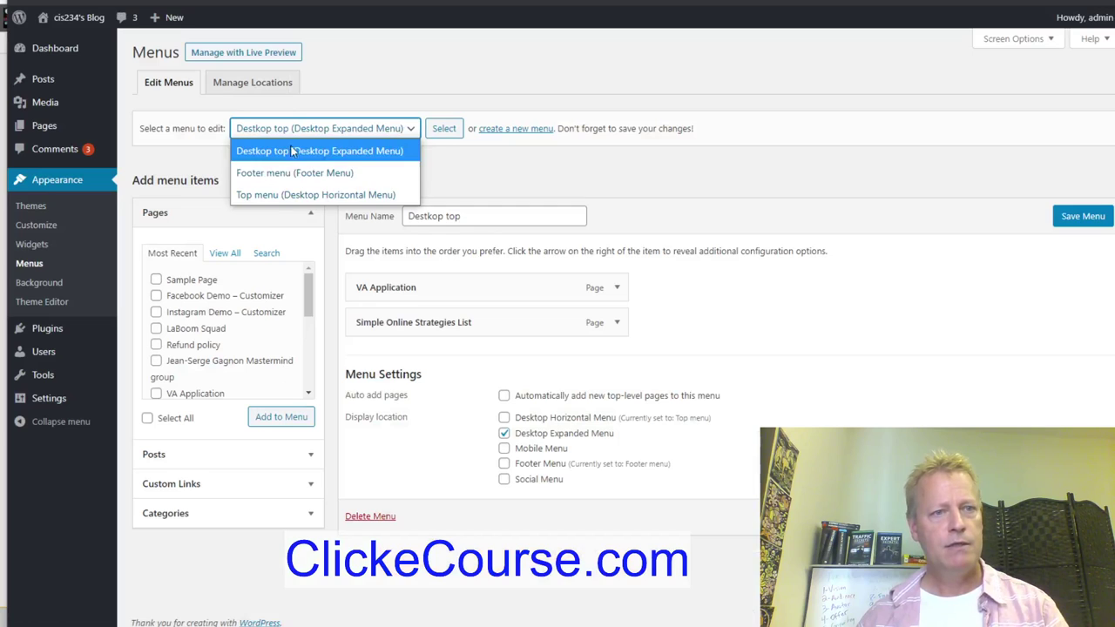
left_click(287, 195)
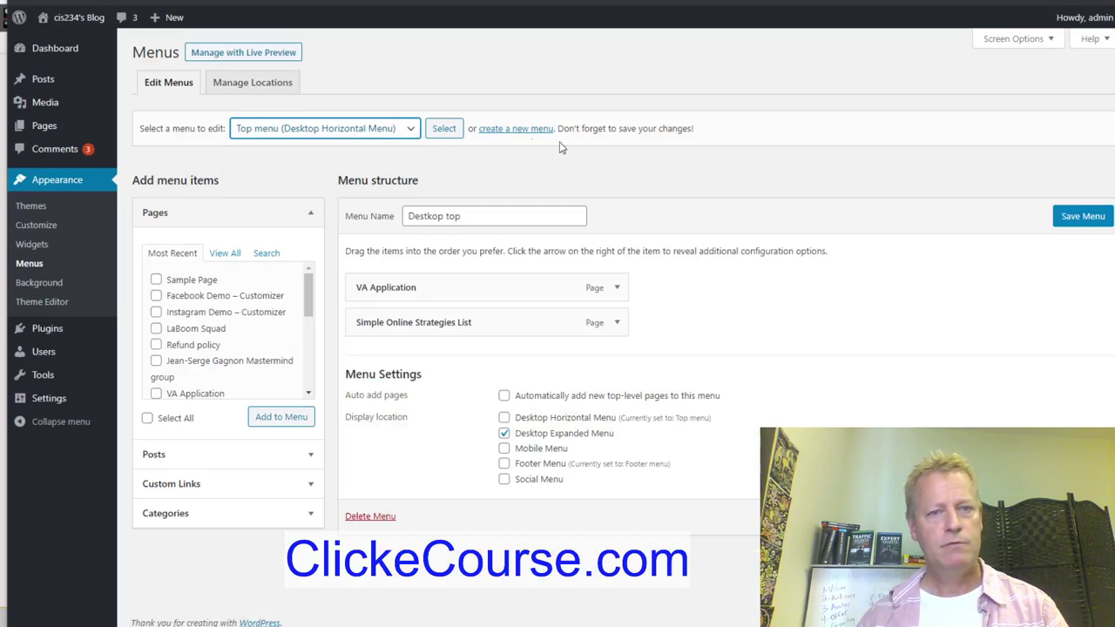
left_click(446, 131)
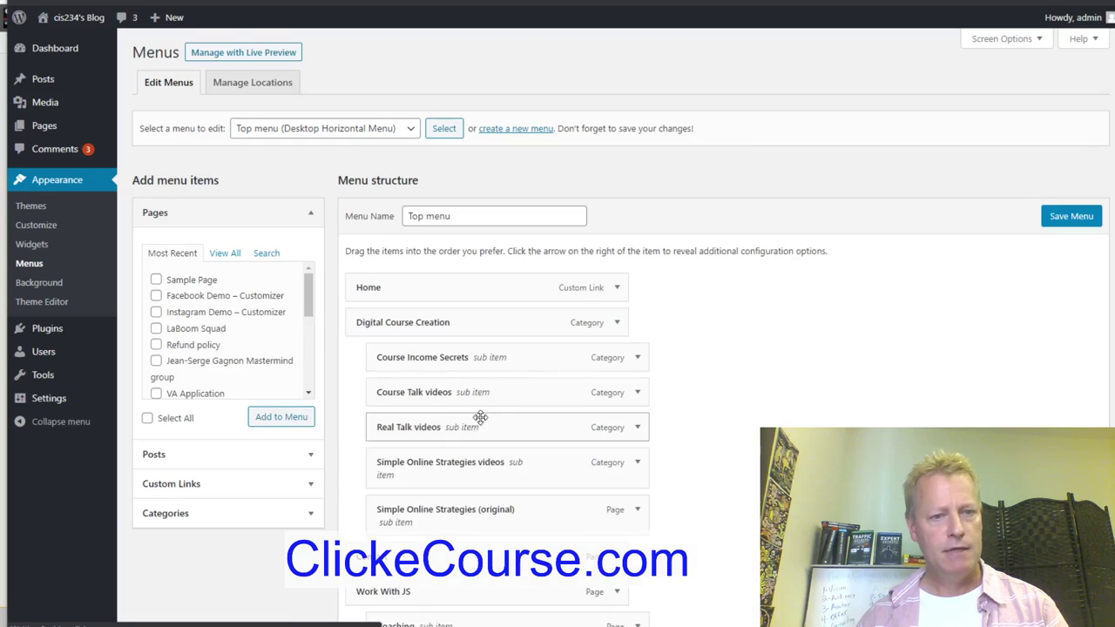
scroll(567, 435, "down", 2)
scroll(567, 436, "down", 2)
- Remove the Cryptos item from Top menu and save the menu
left_click(617, 422)
scroll(635, 438, "down", 3)
left_click(364, 366)
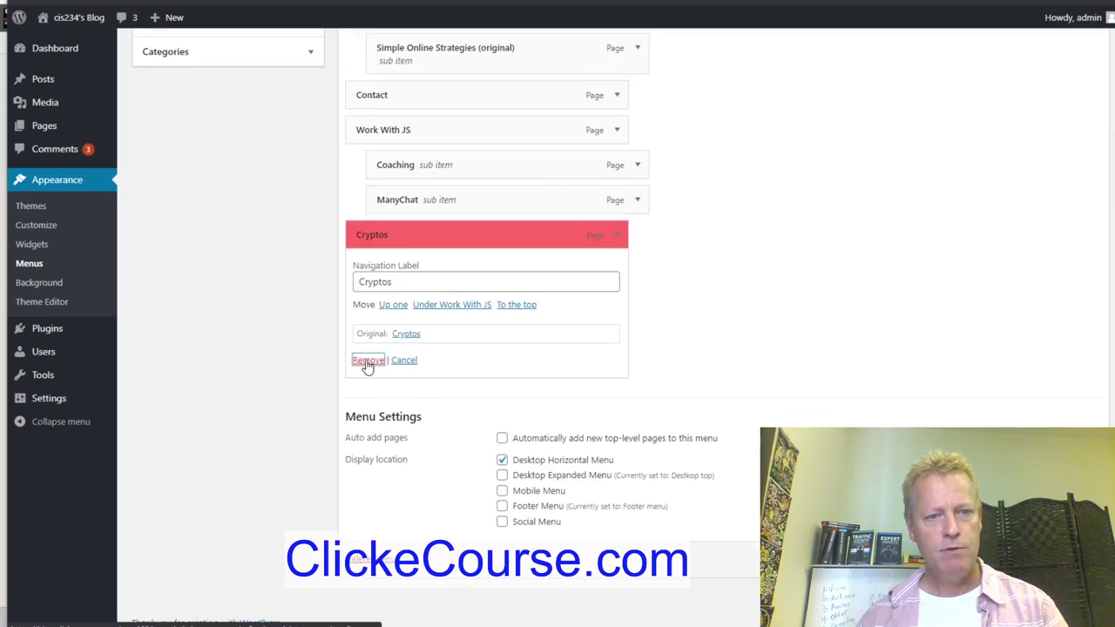
left_click(1070, 558)
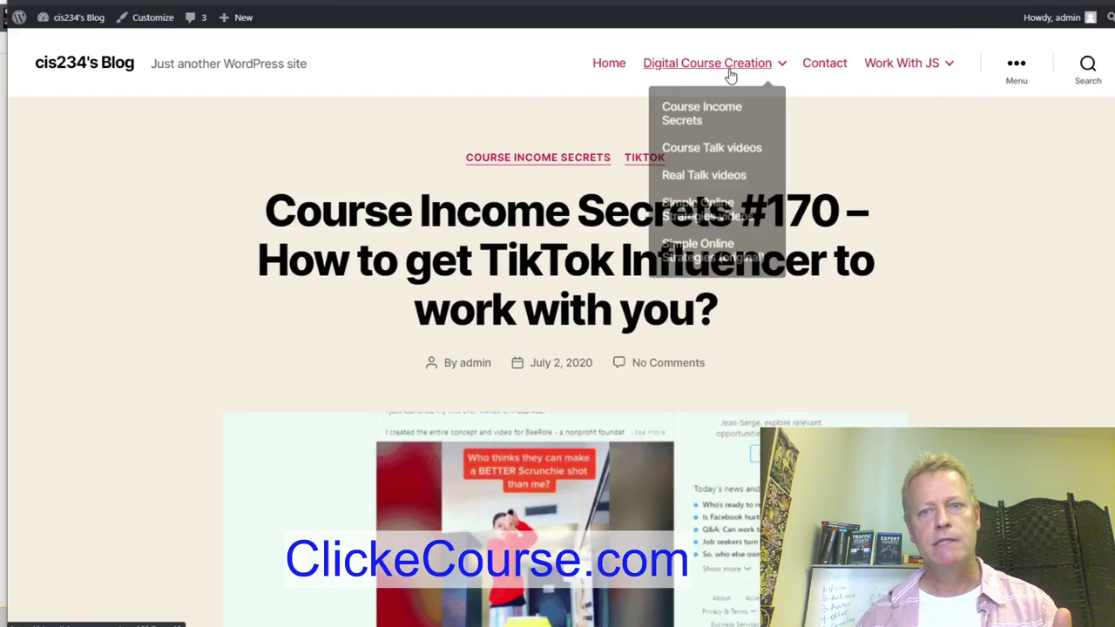
mouse_move(877, 70)
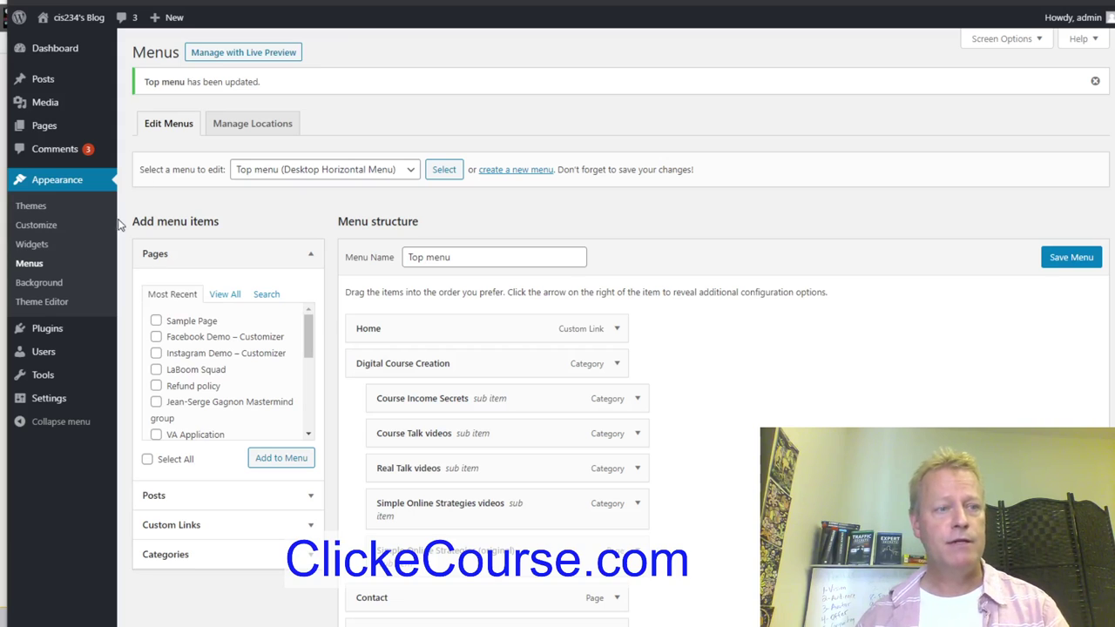
- Install the Weblog, Vikata and VW Medical Care themes from the Add Themes page
left_click(29, 207)
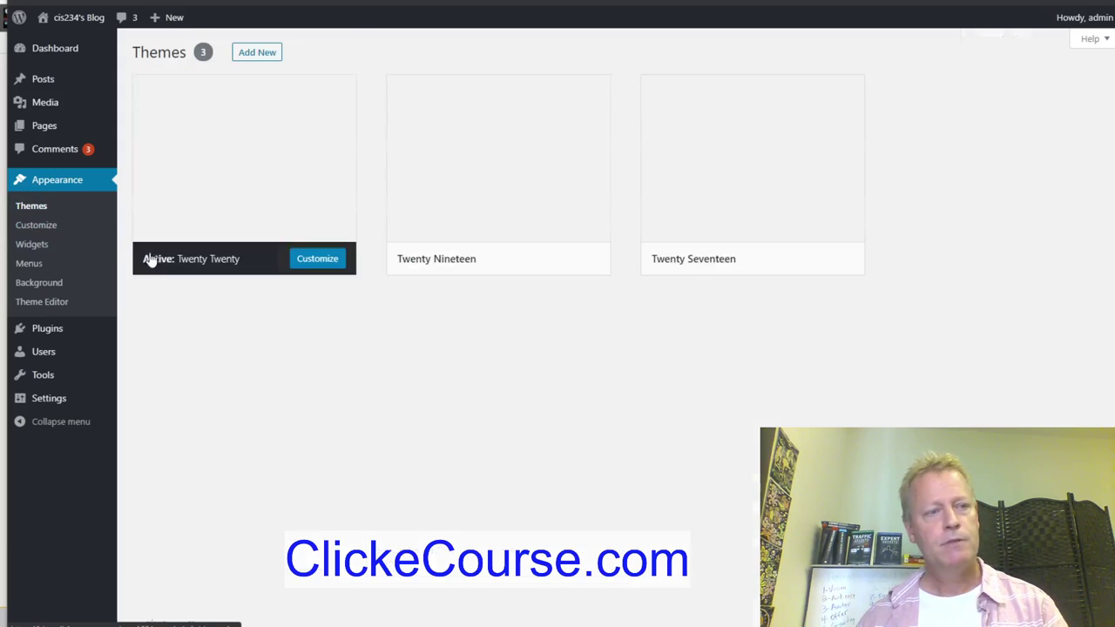
mouse_move(766, 148)
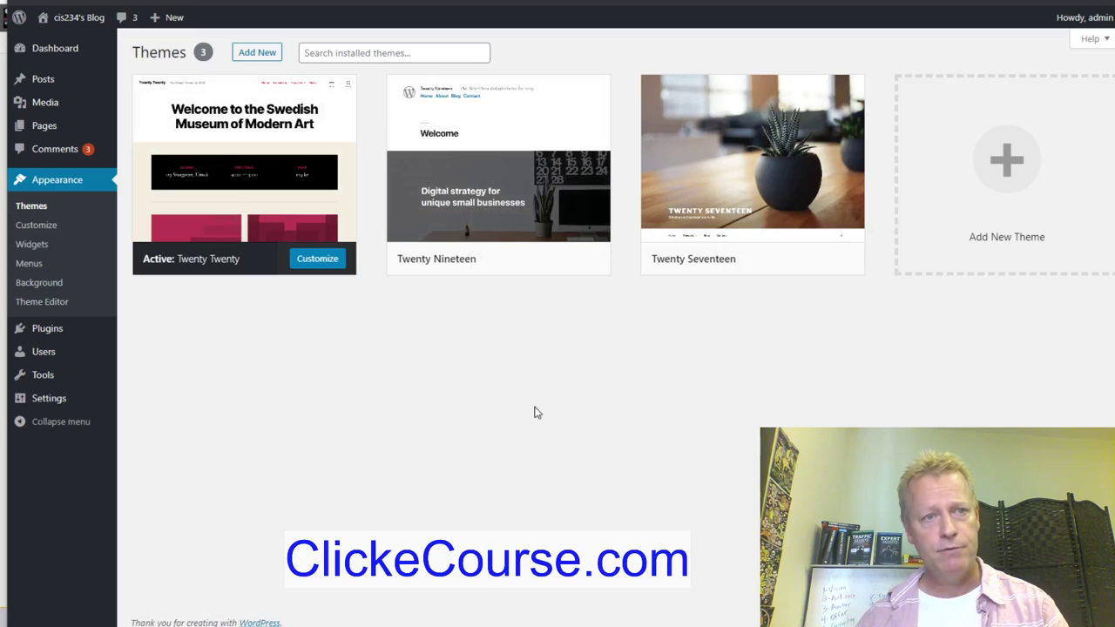
left_click(258, 53)
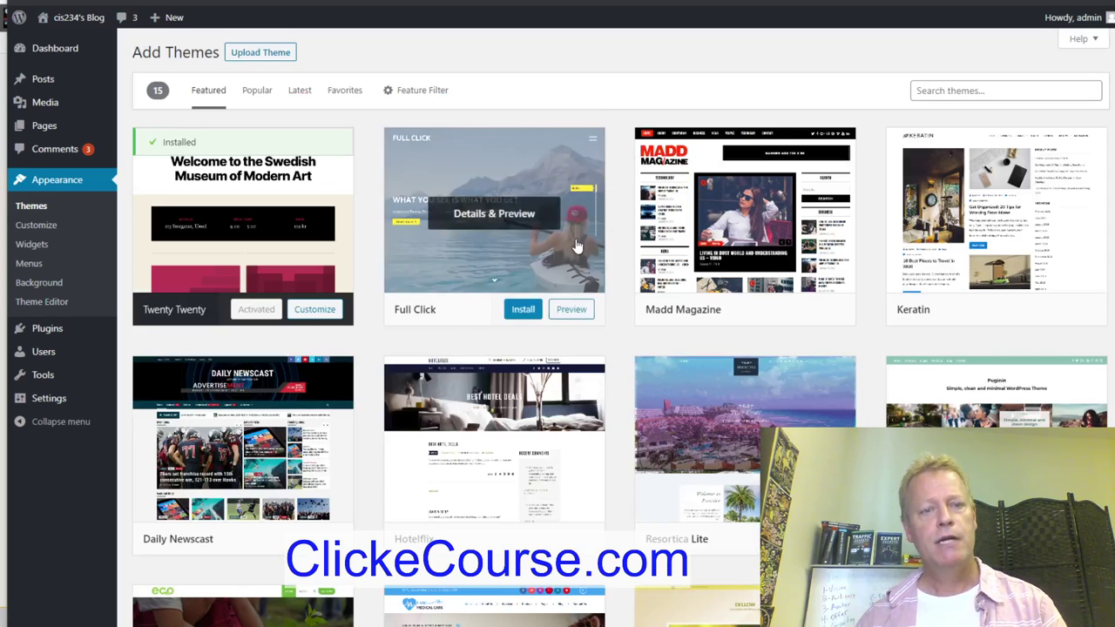
scroll(808, 385, "down", 3)
scroll(593, 410, "down", 2)
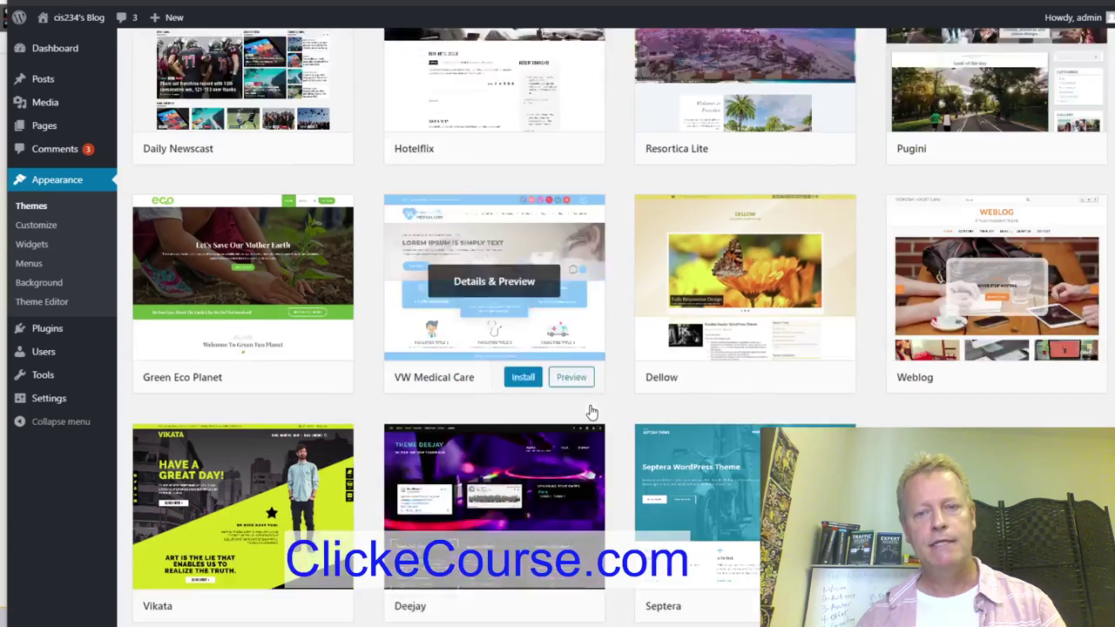
scroll(590, 391, "up", 4)
scroll(601, 392, "down", 3)
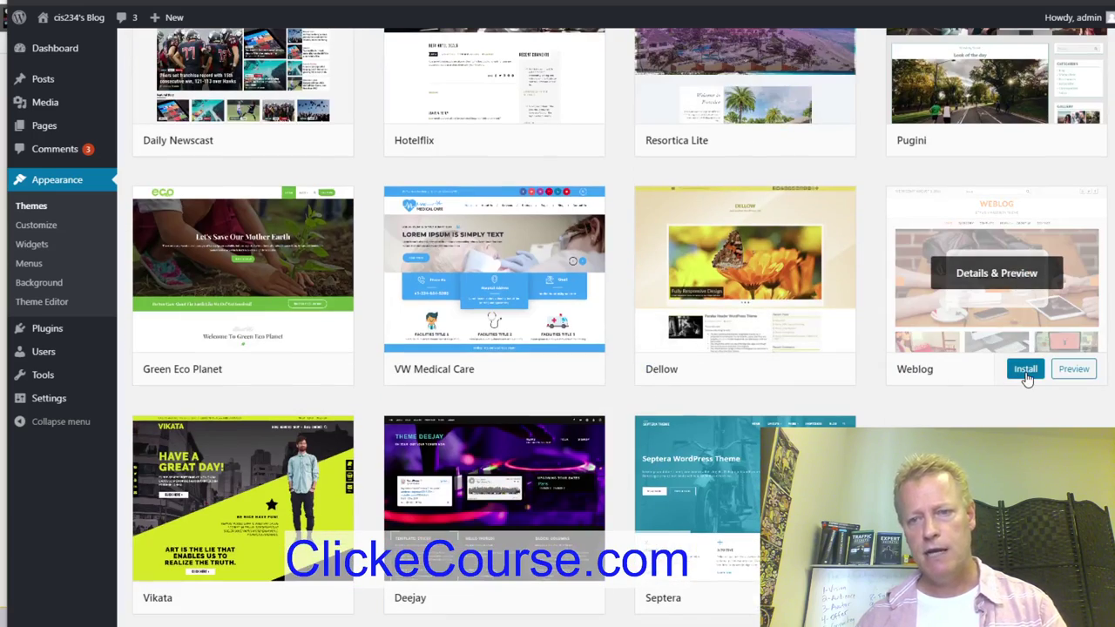
left_click(1025, 370)
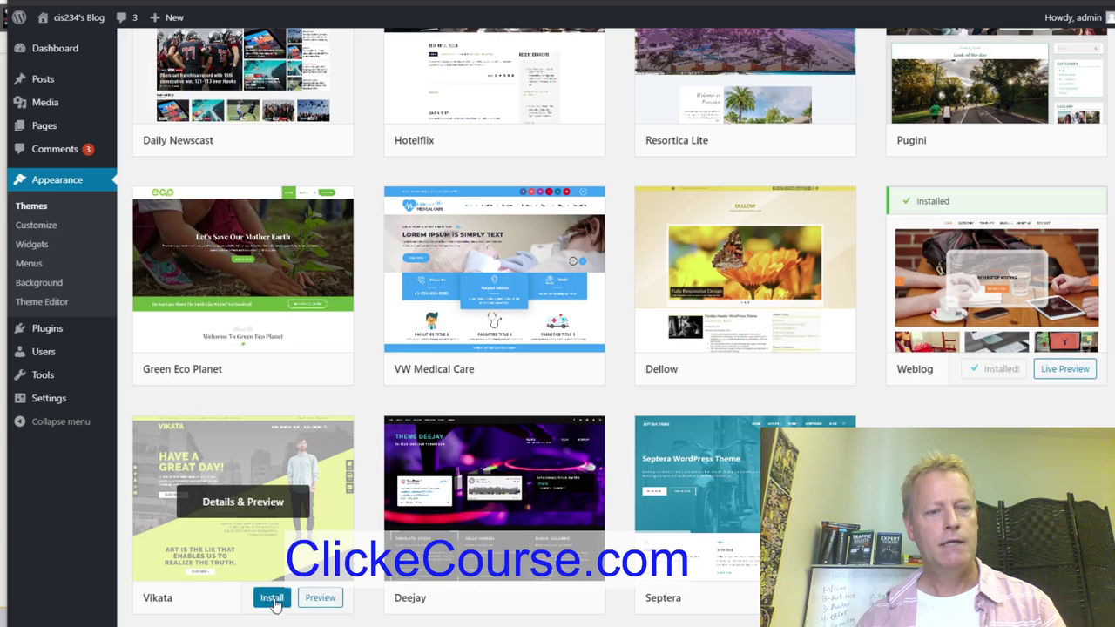
left_click(272, 598)
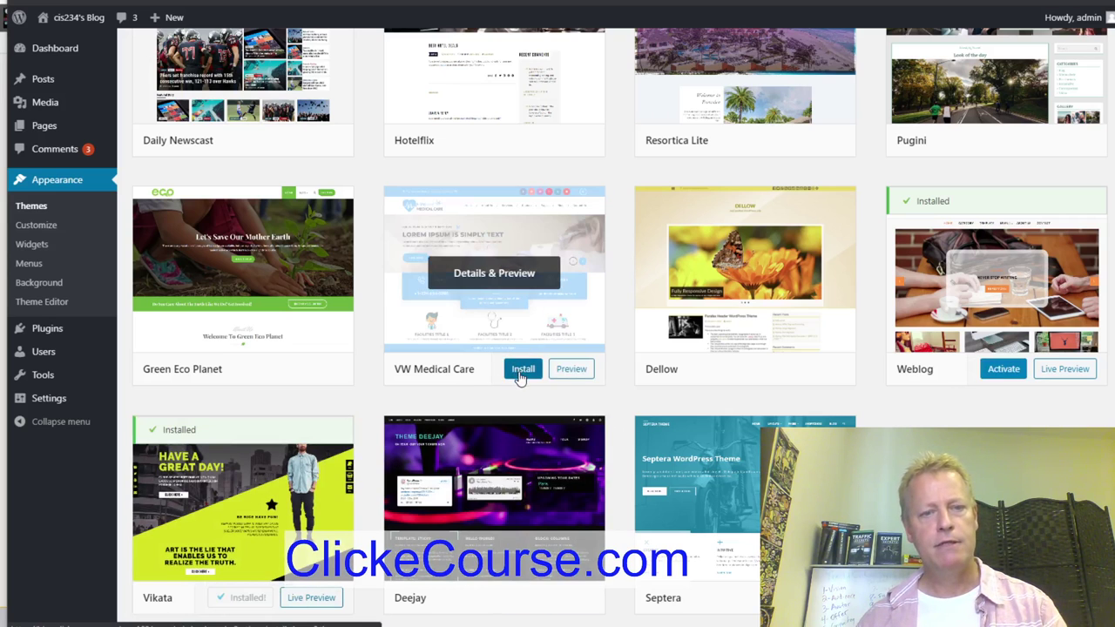
left_click(523, 369)
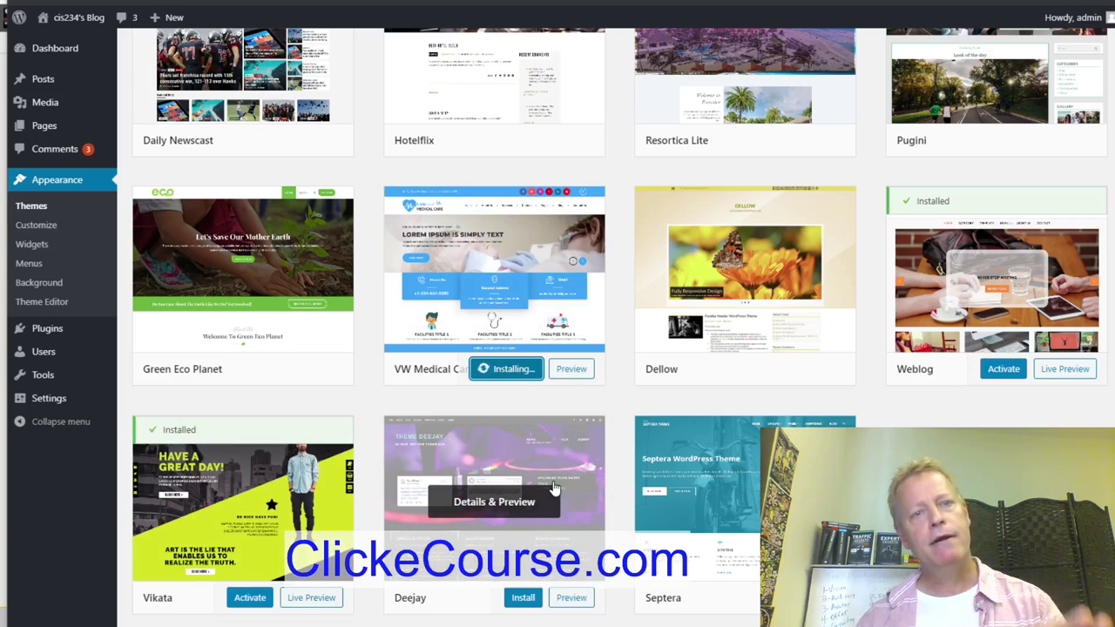
scroll(497, 262, "up", 5)
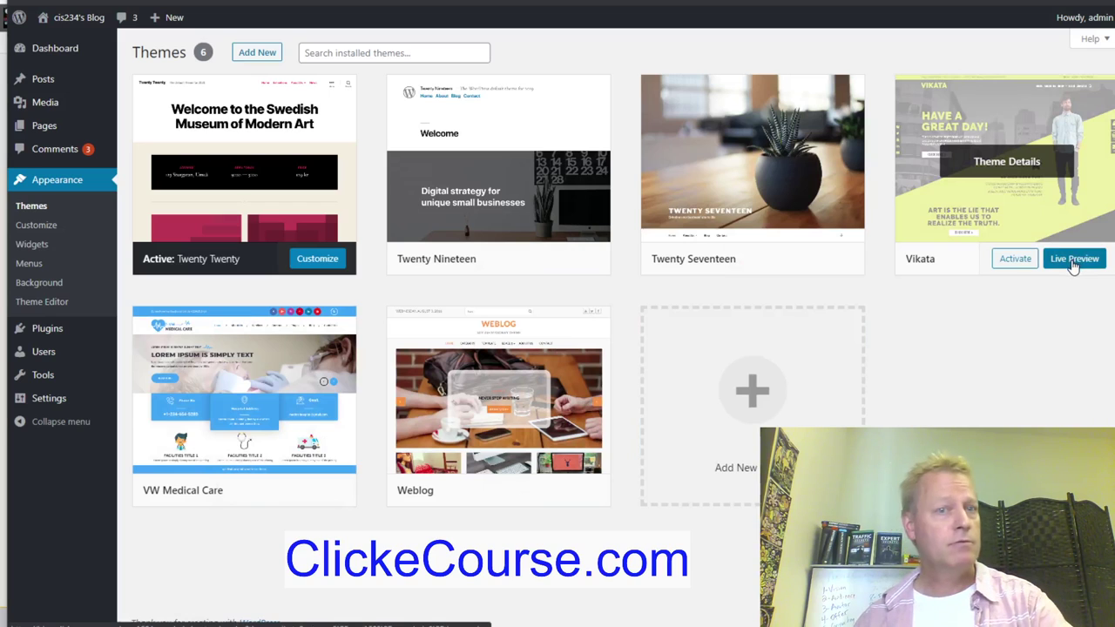
left_click(1074, 265)
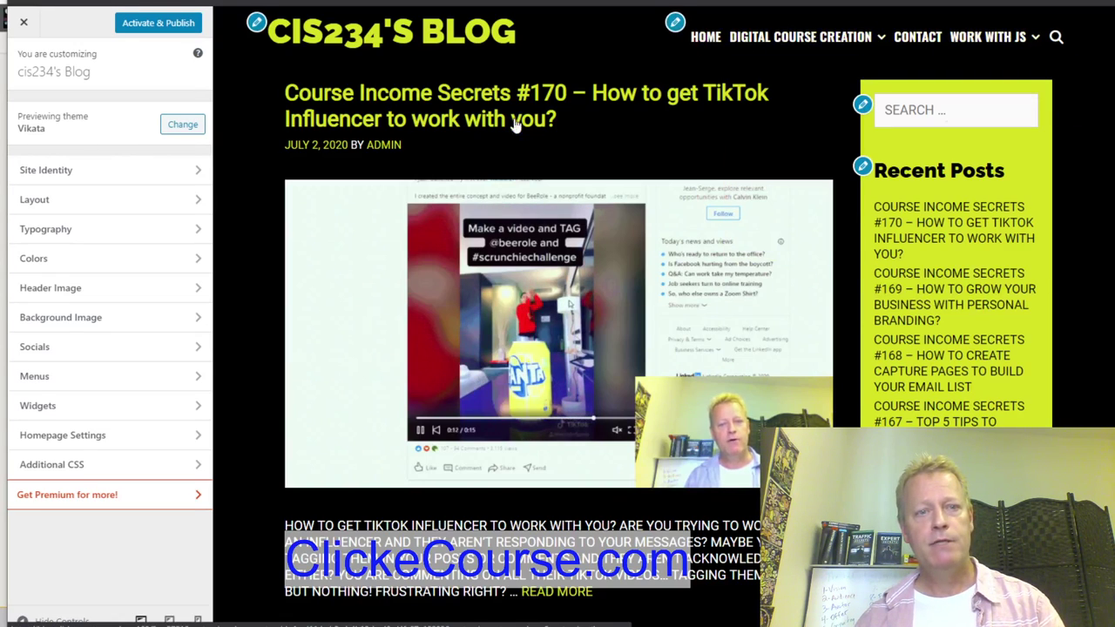
scroll(513, 124, "down", 10)
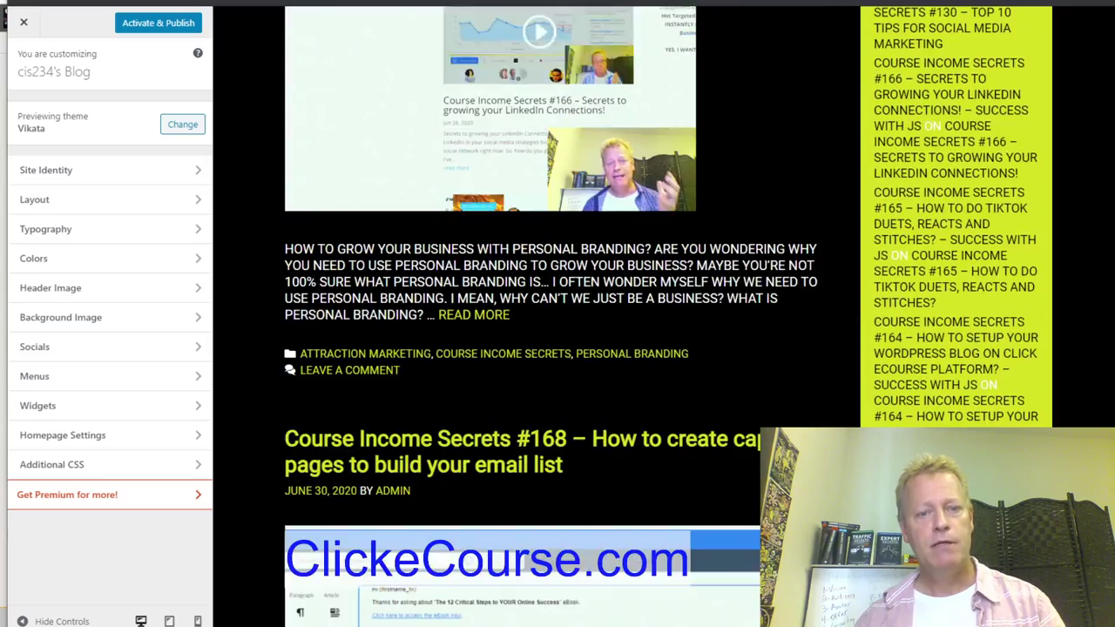
scroll(503, 347, "down", 10)
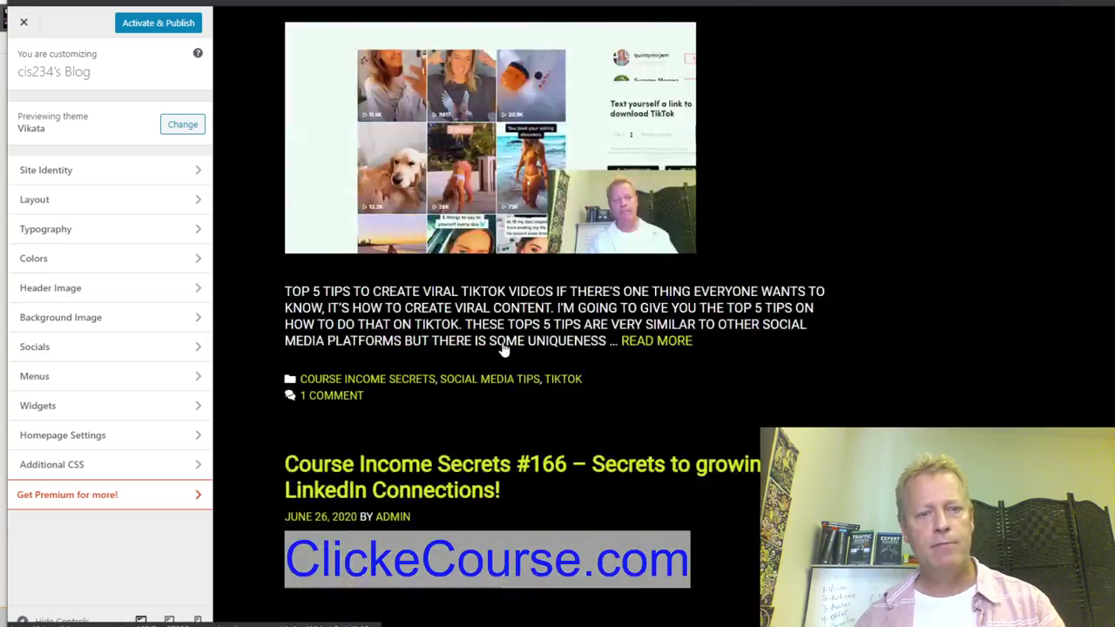
scroll(502, 347, "up", 20)
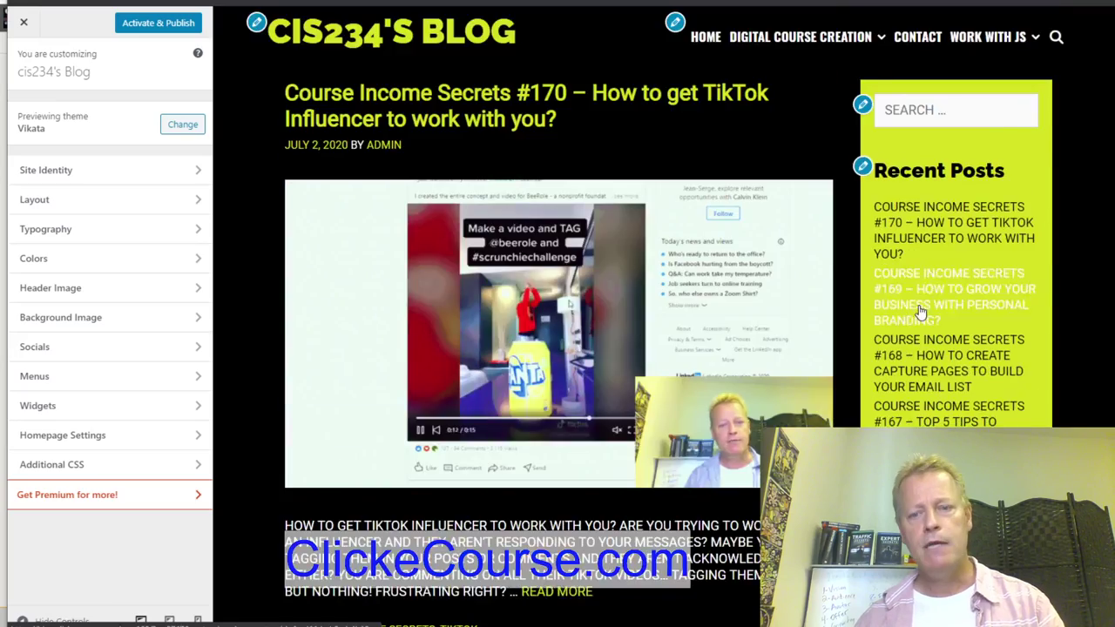
scroll(921, 312, "down", 3)
scroll(951, 245, "down", 4)
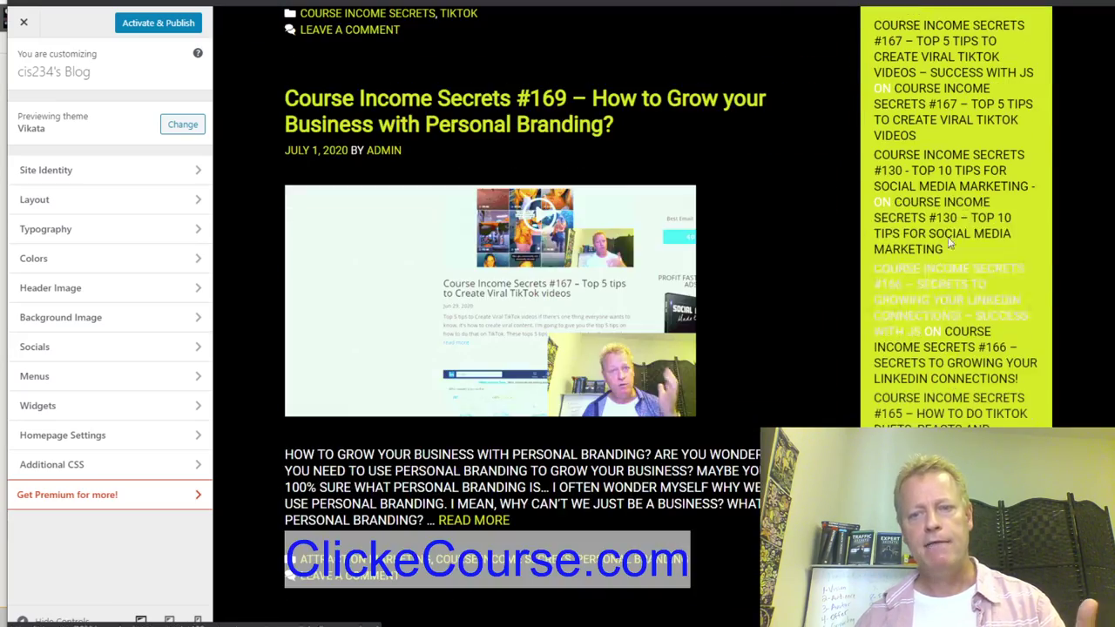
scroll(951, 244, "down", 4)
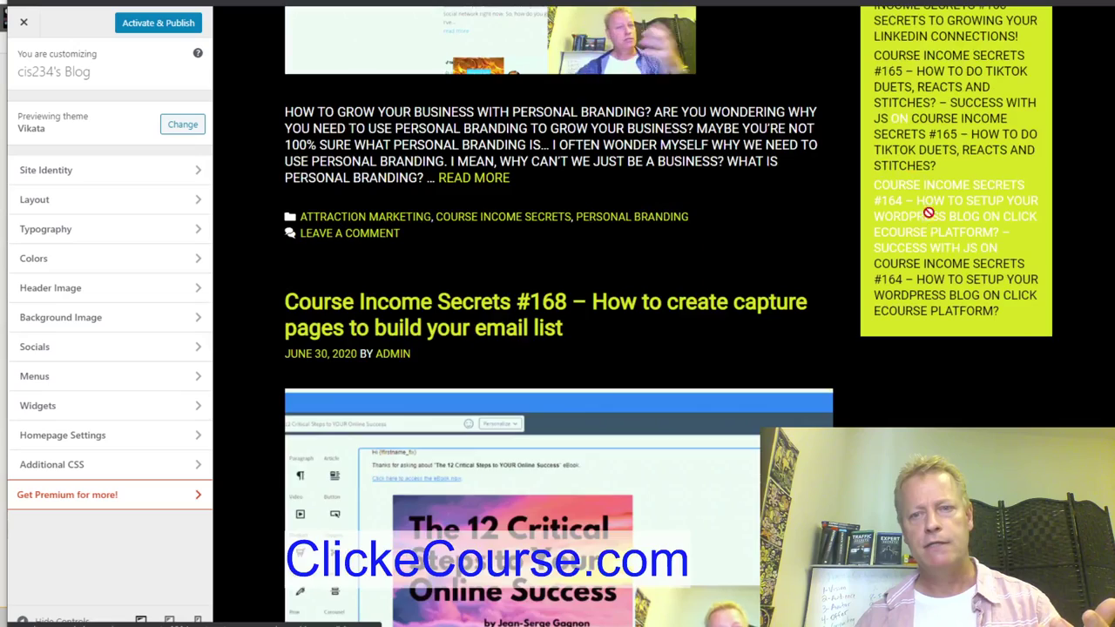
scroll(929, 212, "up", 12)
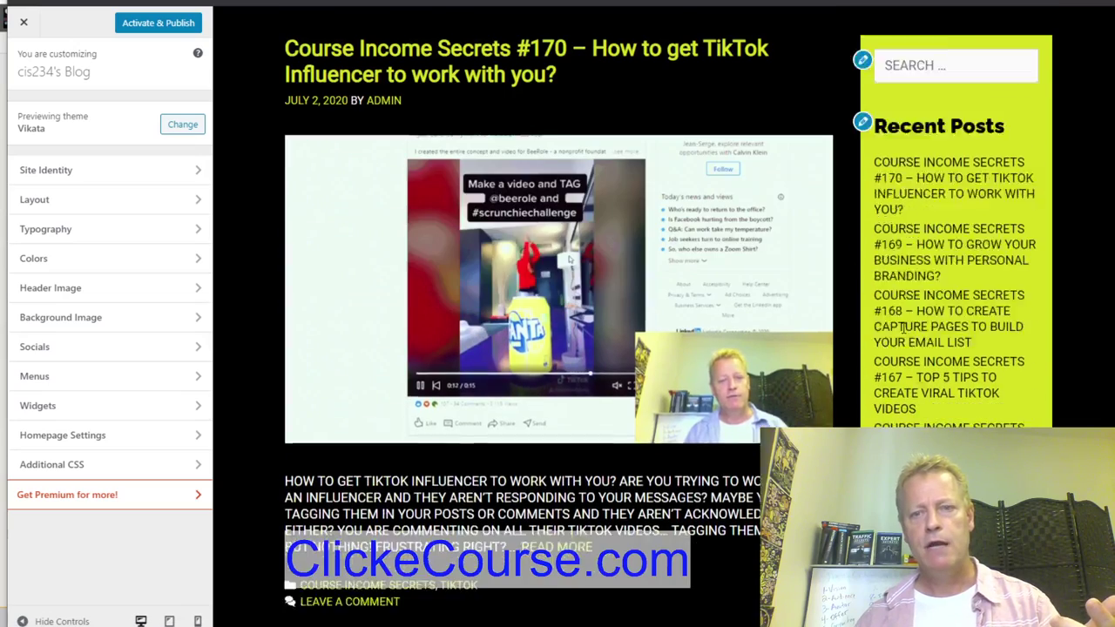
scroll(902, 327, "up", 1)
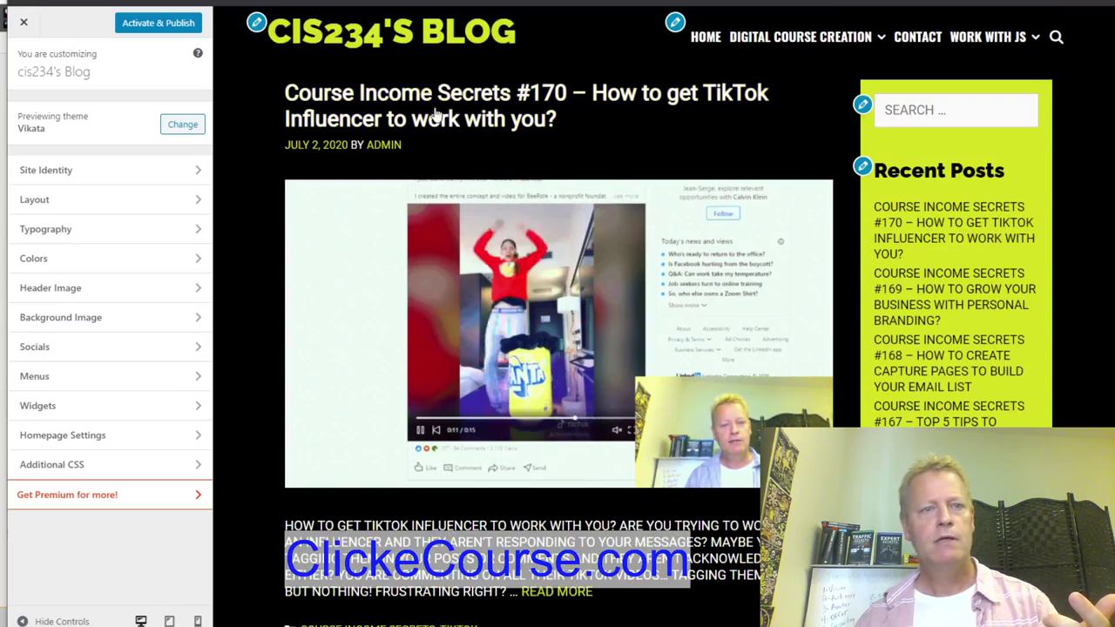
scroll(402, 139, "down", 2)
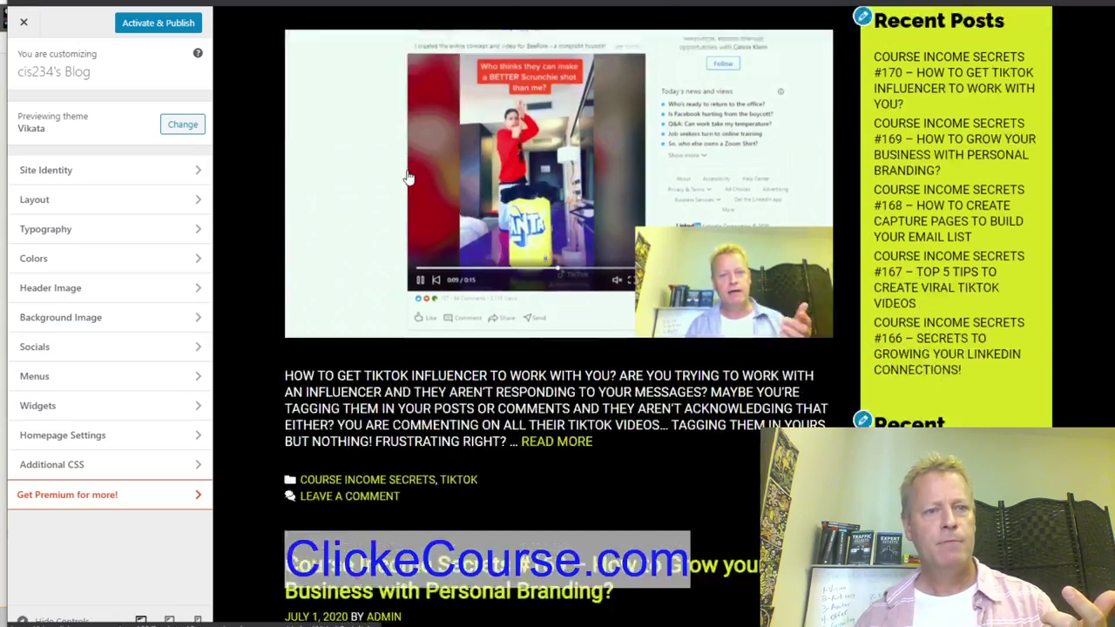
scroll(424, 182, "down", 20)
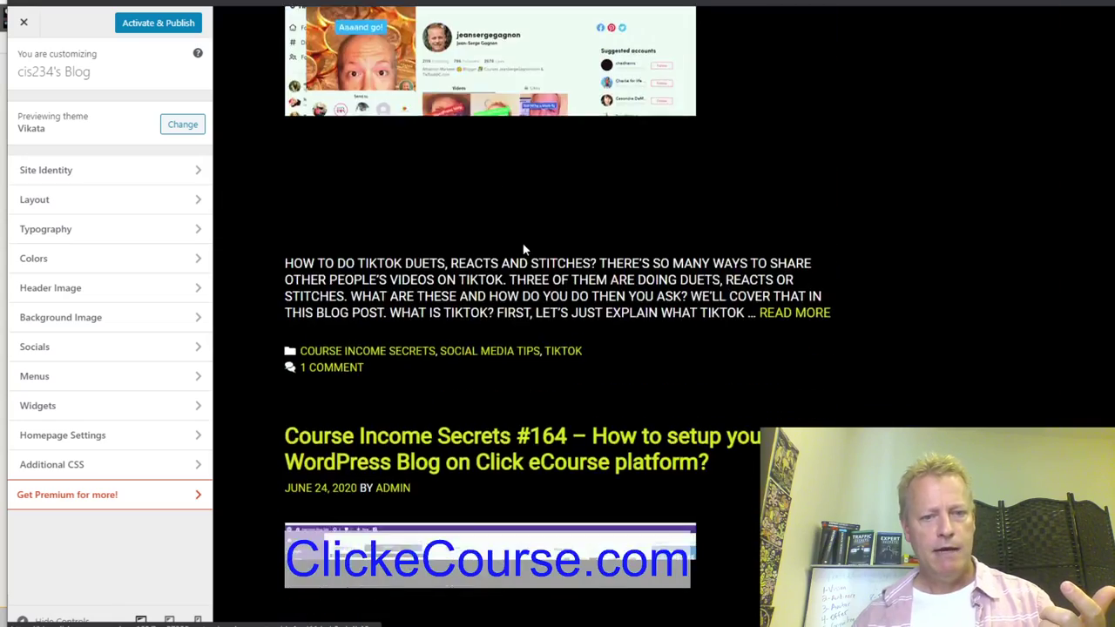
scroll(523, 249, "down", 20)
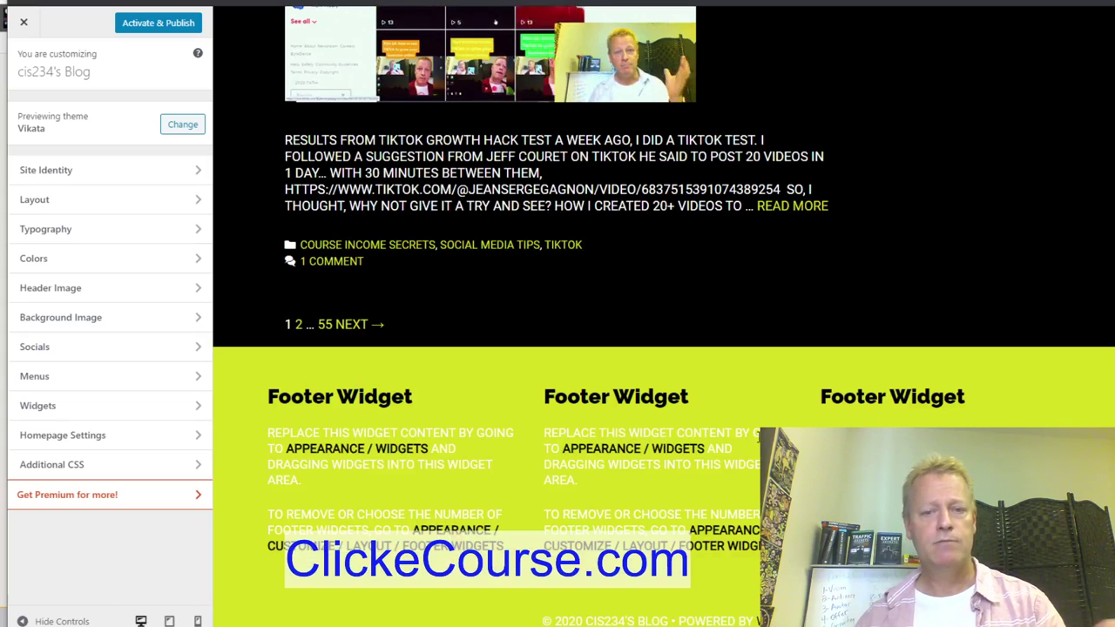
scroll(544, 314, "up", 15)
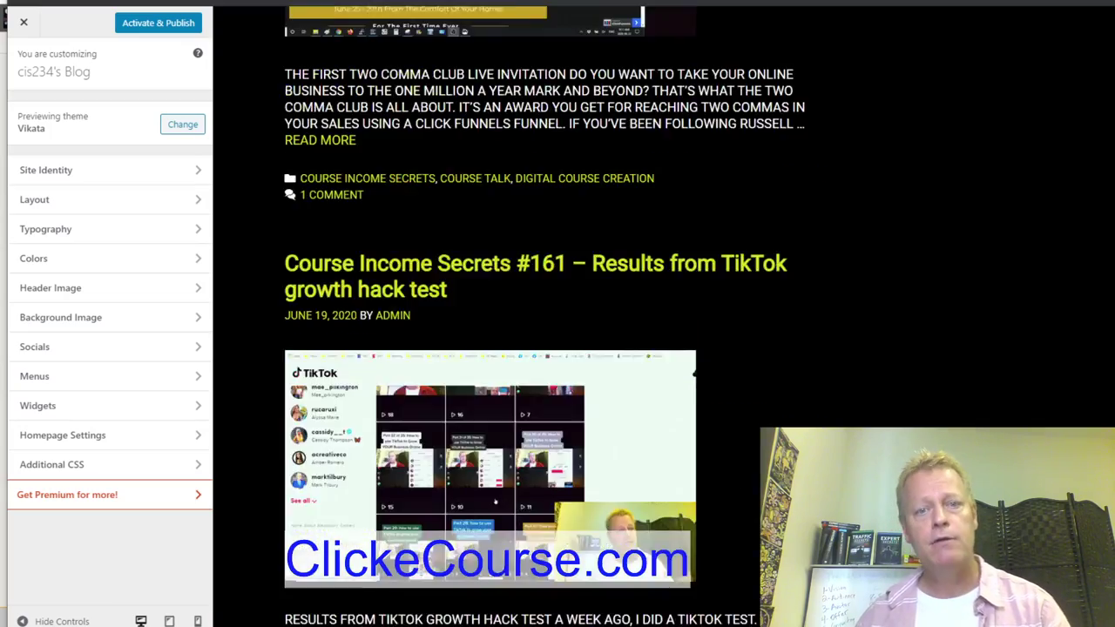
scroll(543, 314, "down", 15)
scroll(756, 441, "up", 20)
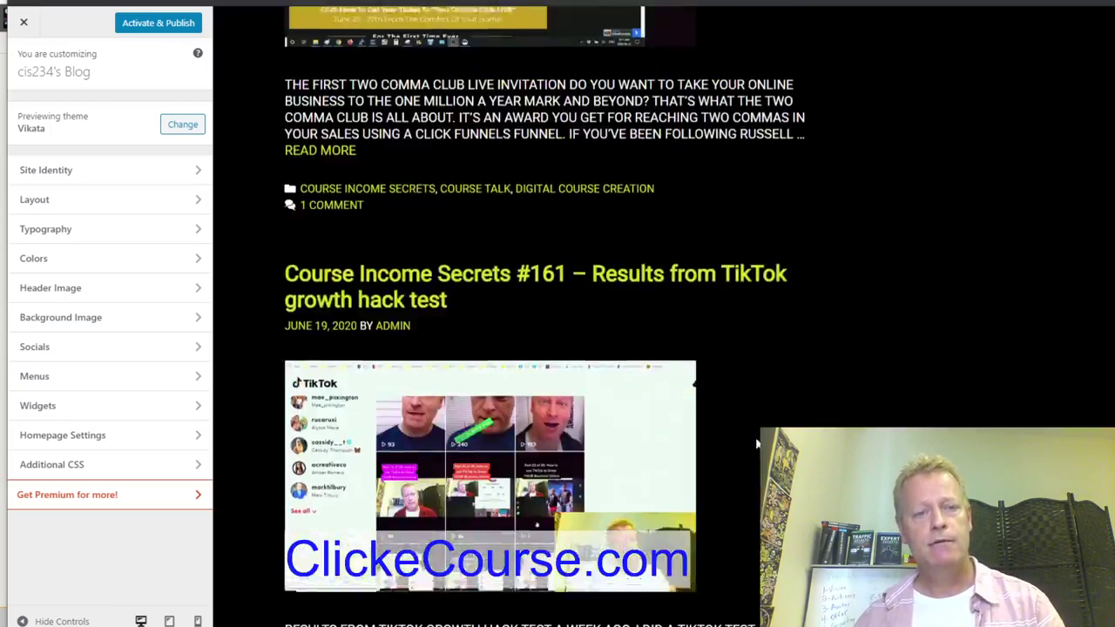
scroll(757, 442, "up", 20)
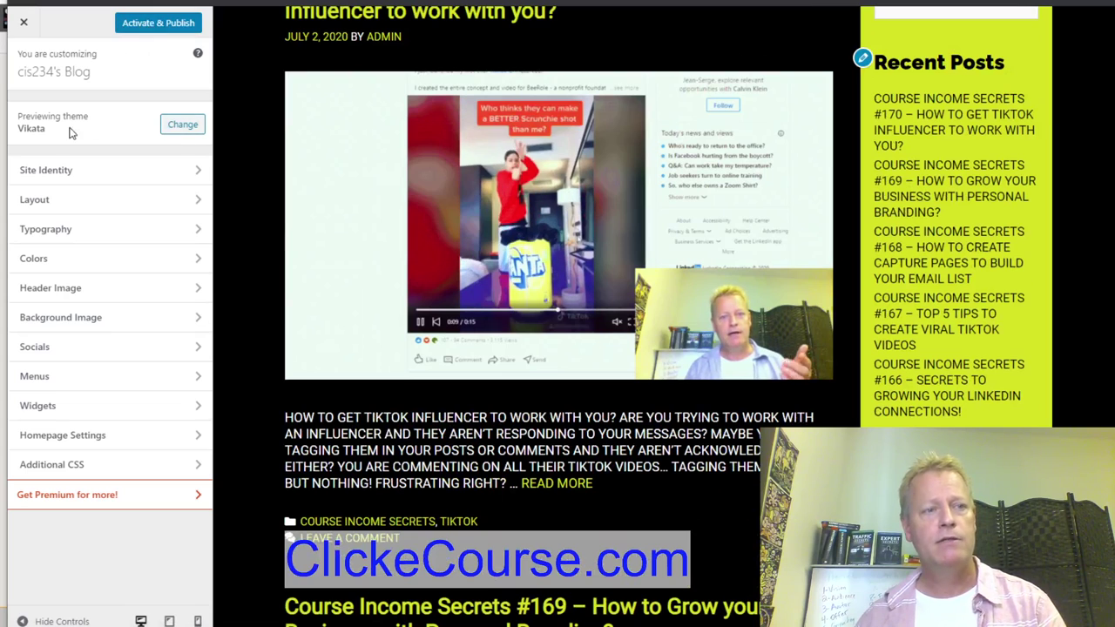
left_click(182, 123)
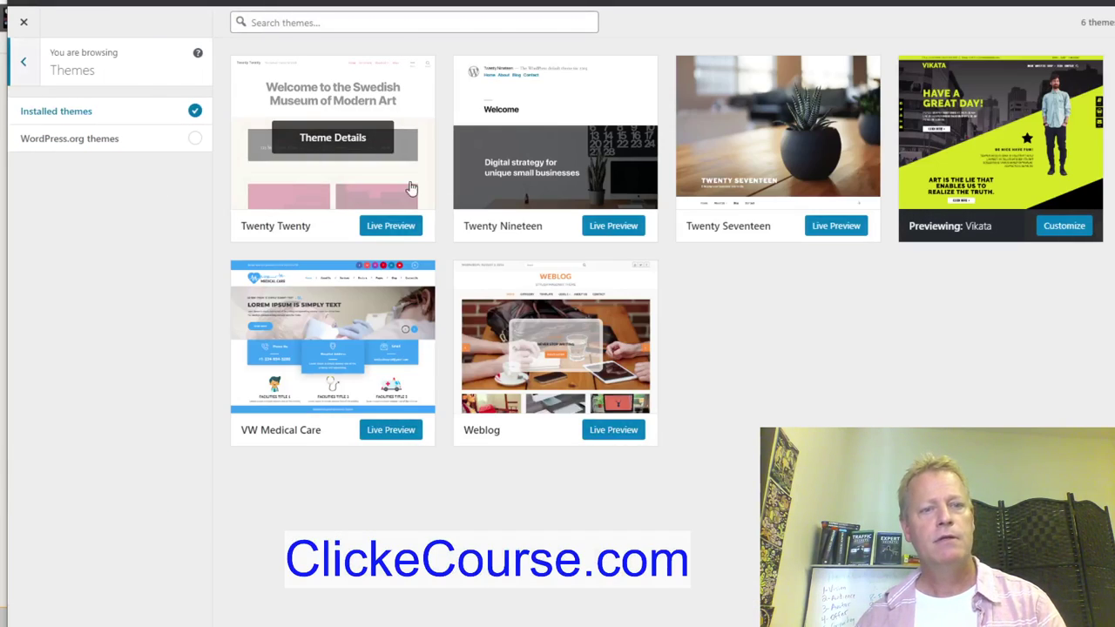
left_click(599, 429)
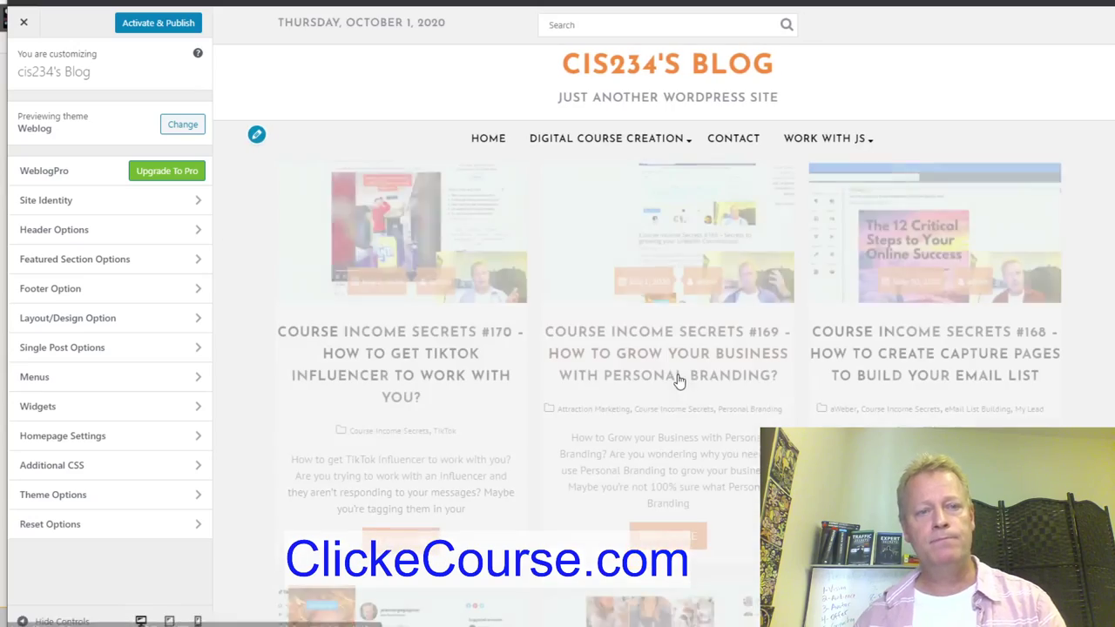
scroll(680, 381, "down", 15)
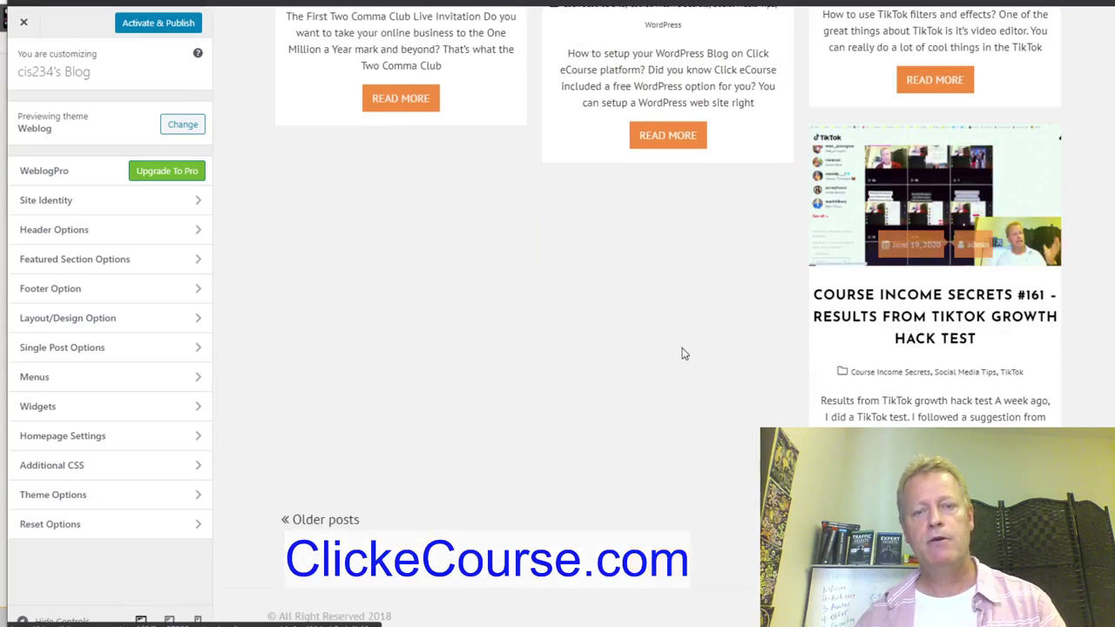
scroll(682, 353, "up", 15)
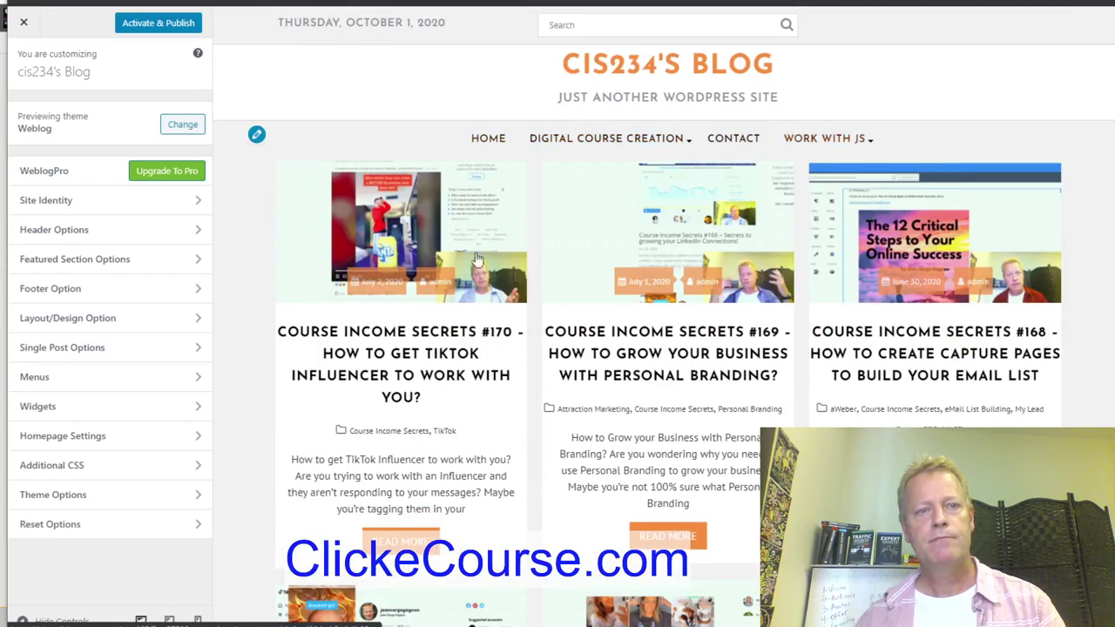
scroll(477, 278, "down", 15)
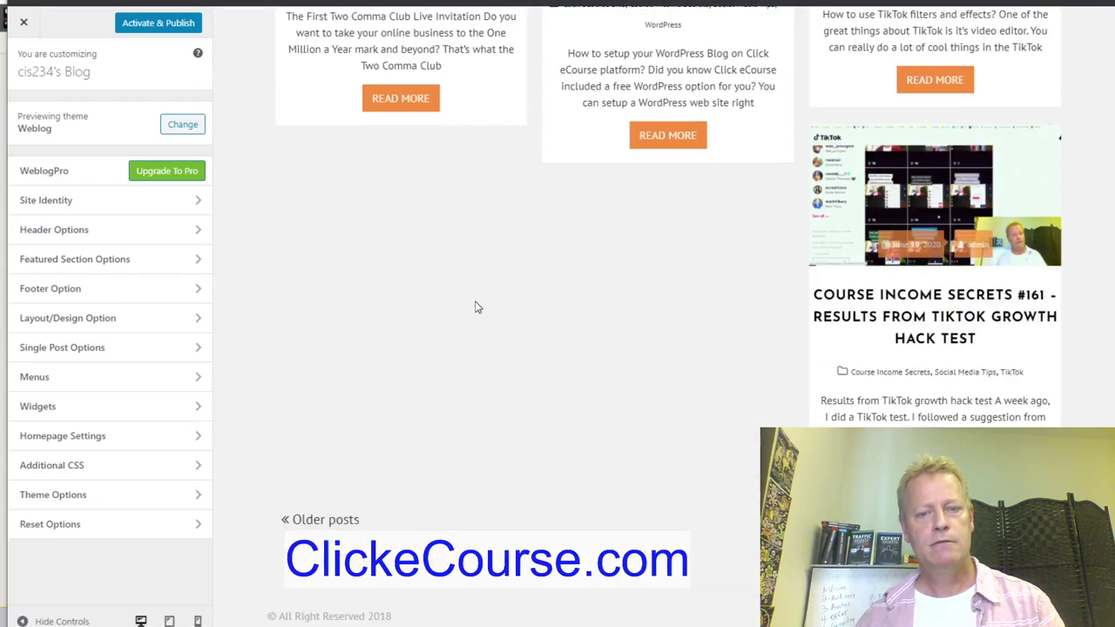
scroll(477, 308, "up", 15)
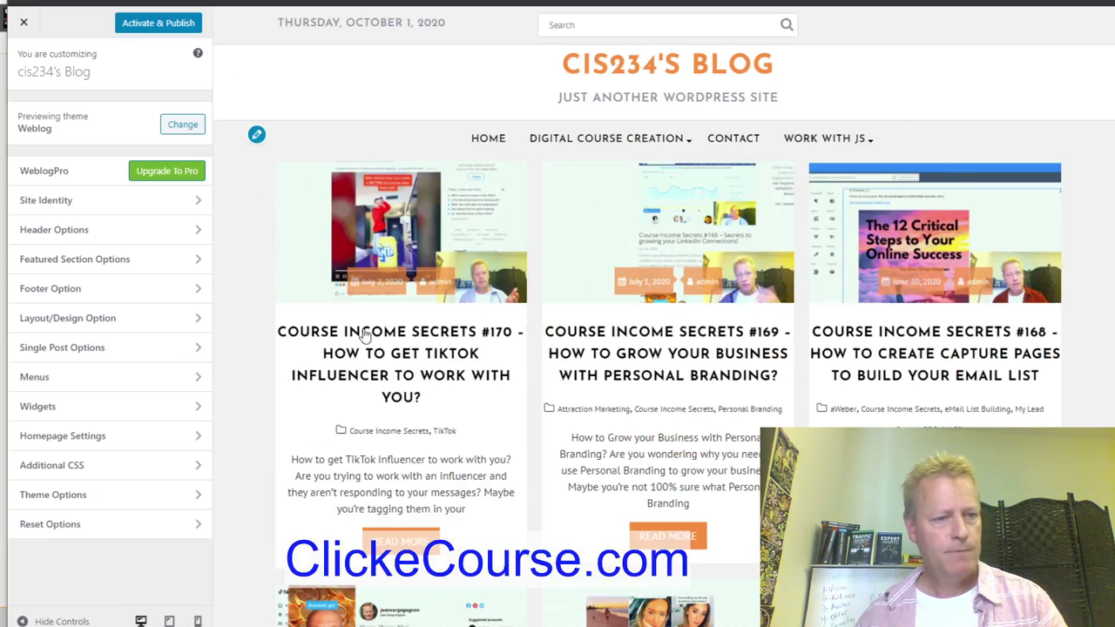
left_click(198, 621)
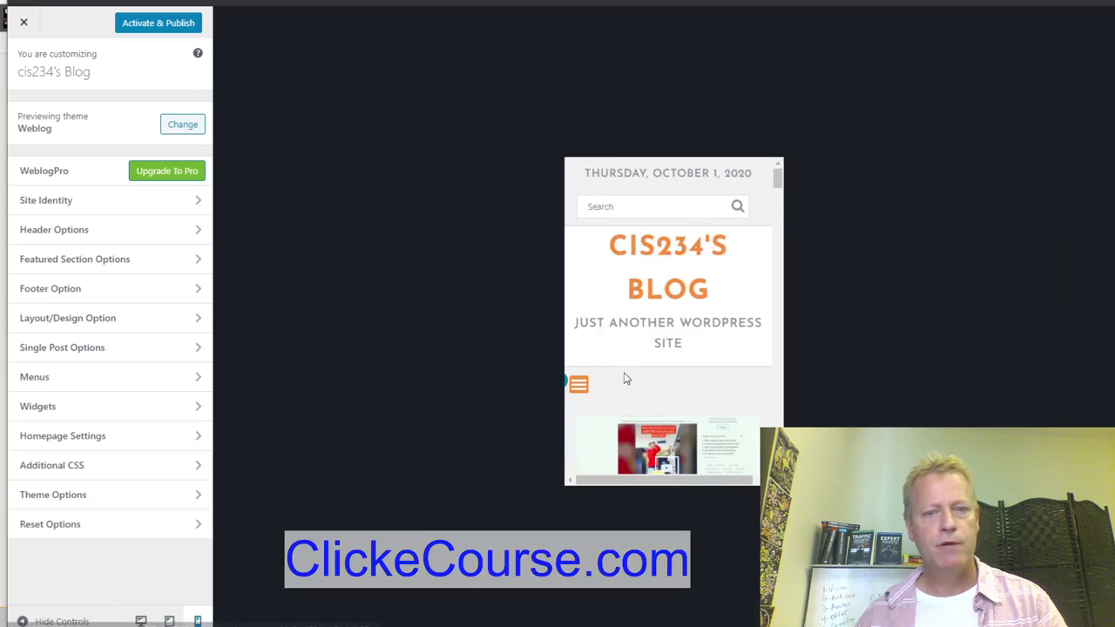
scroll(668, 330, "down", 15)
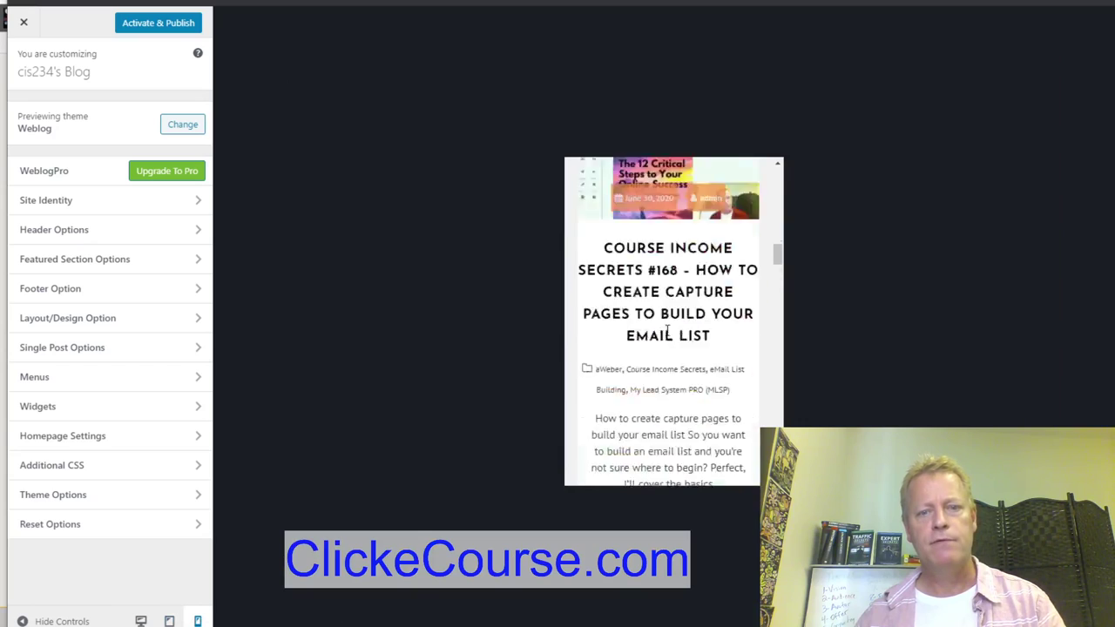
scroll(667, 329, "down", 3)
scroll(667, 326, "up", 15)
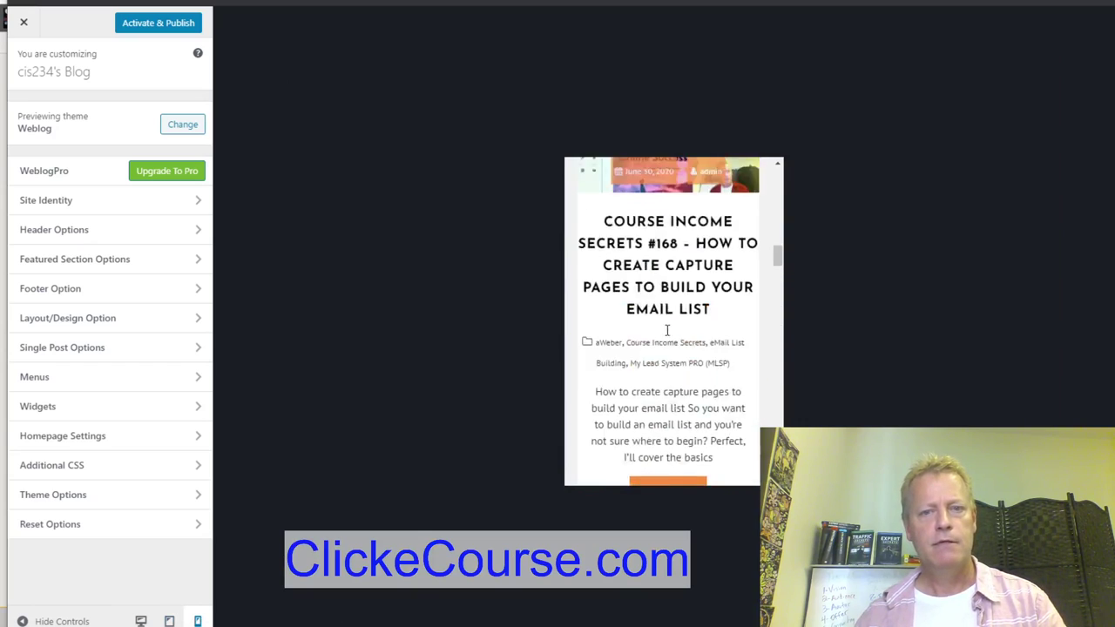
scroll(667, 330, "up", 2)
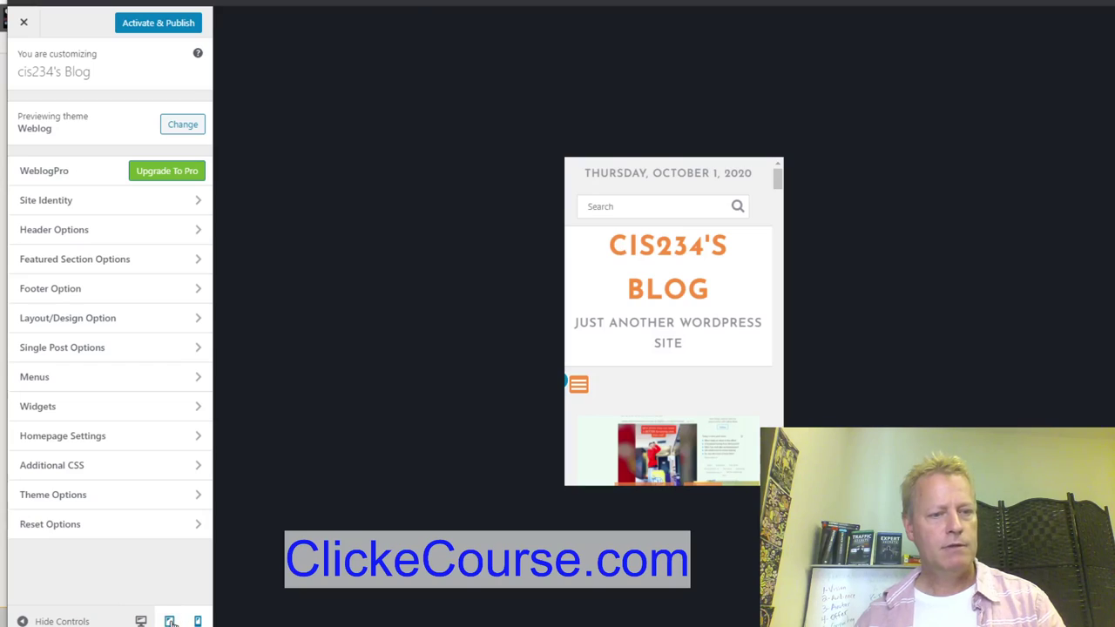
left_click(169, 621)
scroll(688, 409, "down", 10)
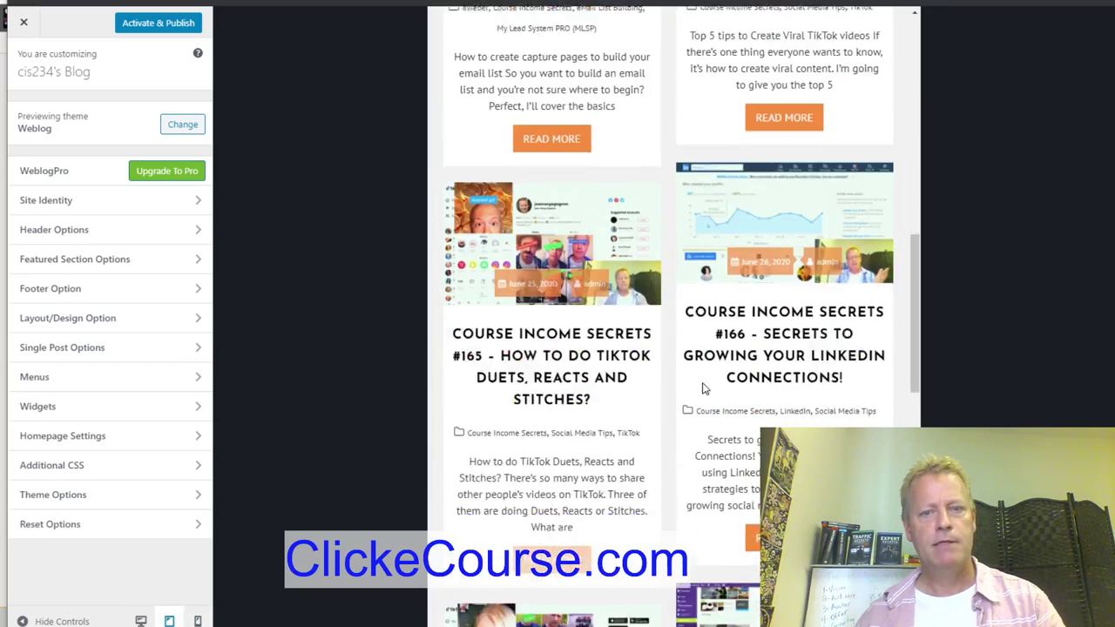
scroll(704, 389, "down", 5)
scroll(702, 386, "down", 6)
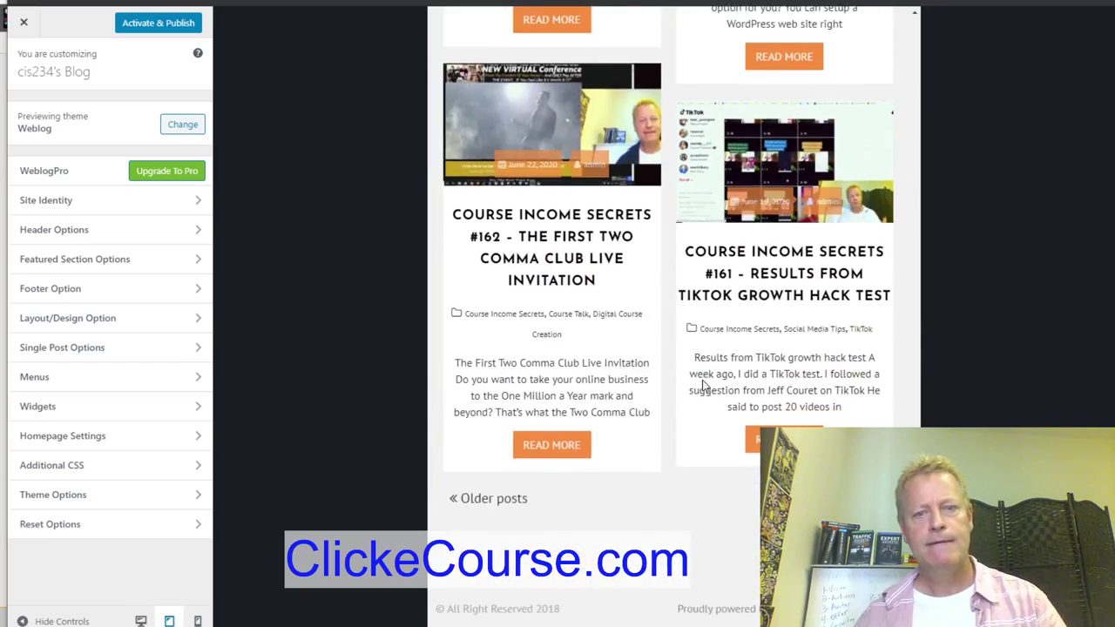
scroll(701, 385, "up", 20)
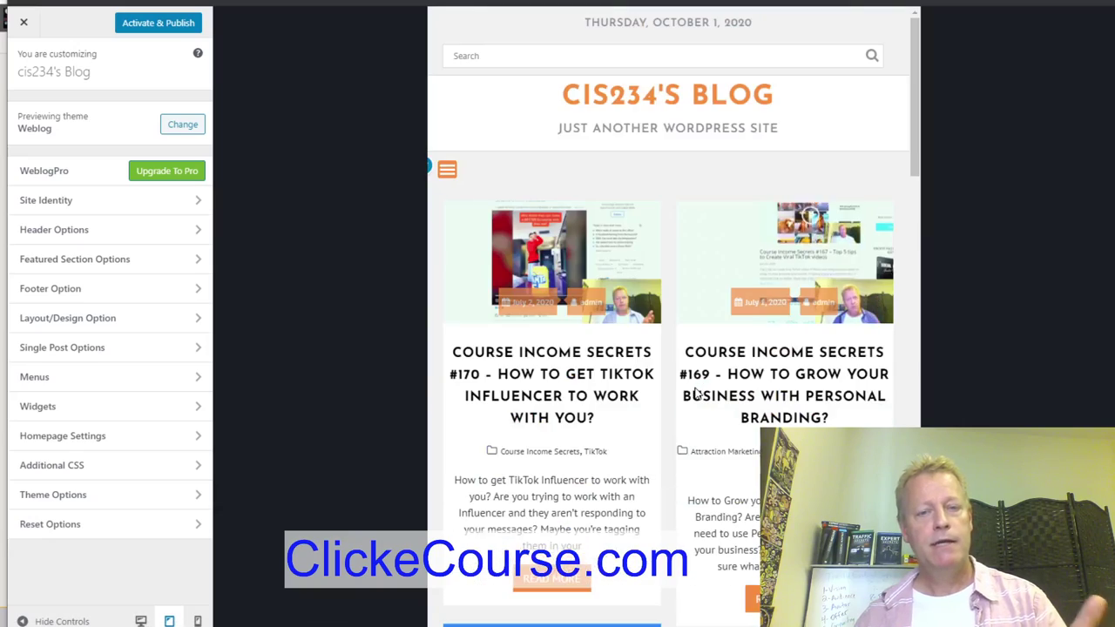
scroll(671, 435, "down", 8)
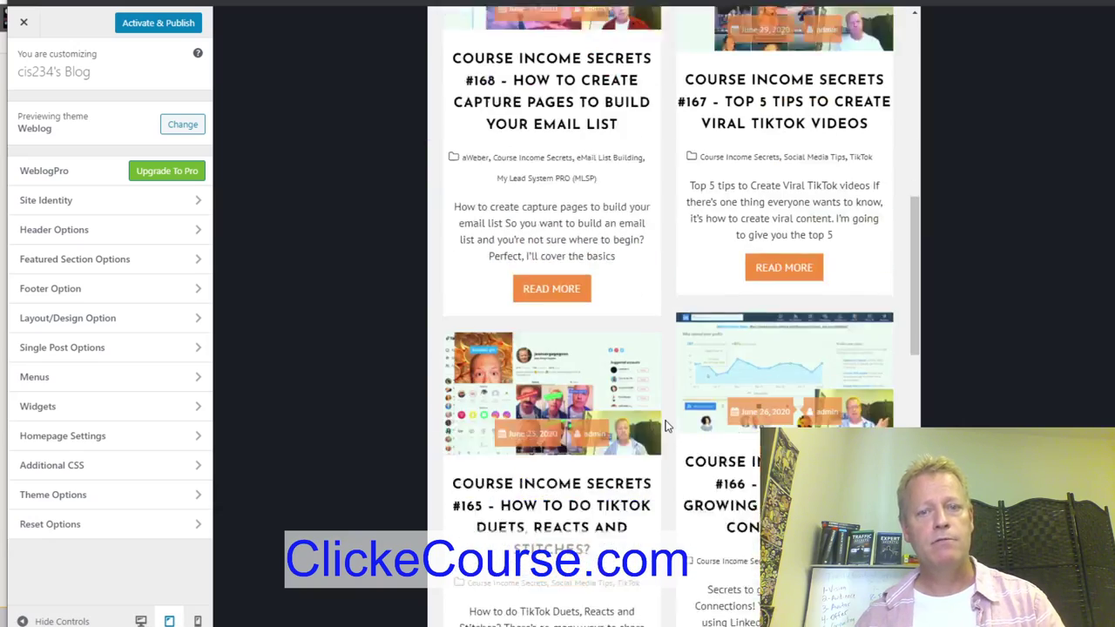
scroll(668, 427, "up", 4)
left_click(140, 621)
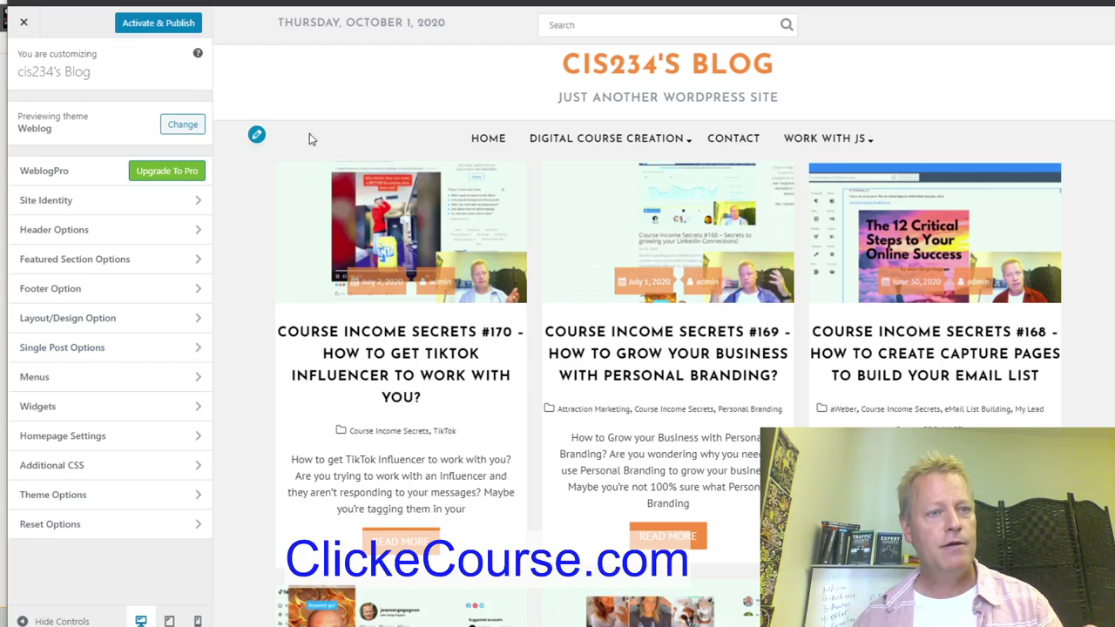
- Live-preview the VW Medical Care theme from the installed themes list
left_click(178, 124)
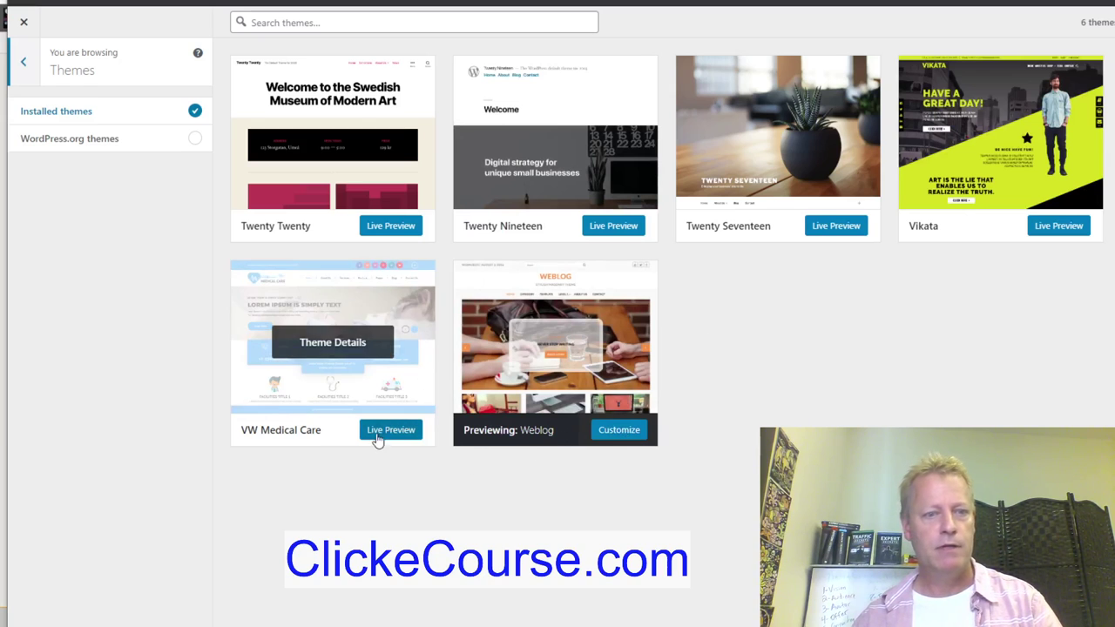
left_click(380, 433)
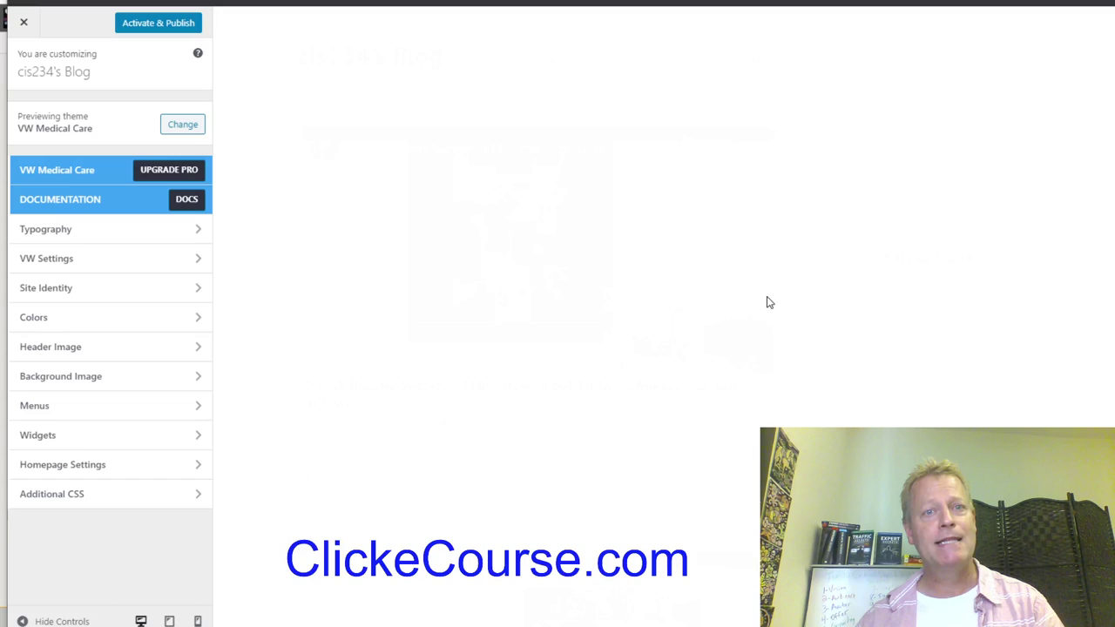
scroll(766, 296, "down", 5)
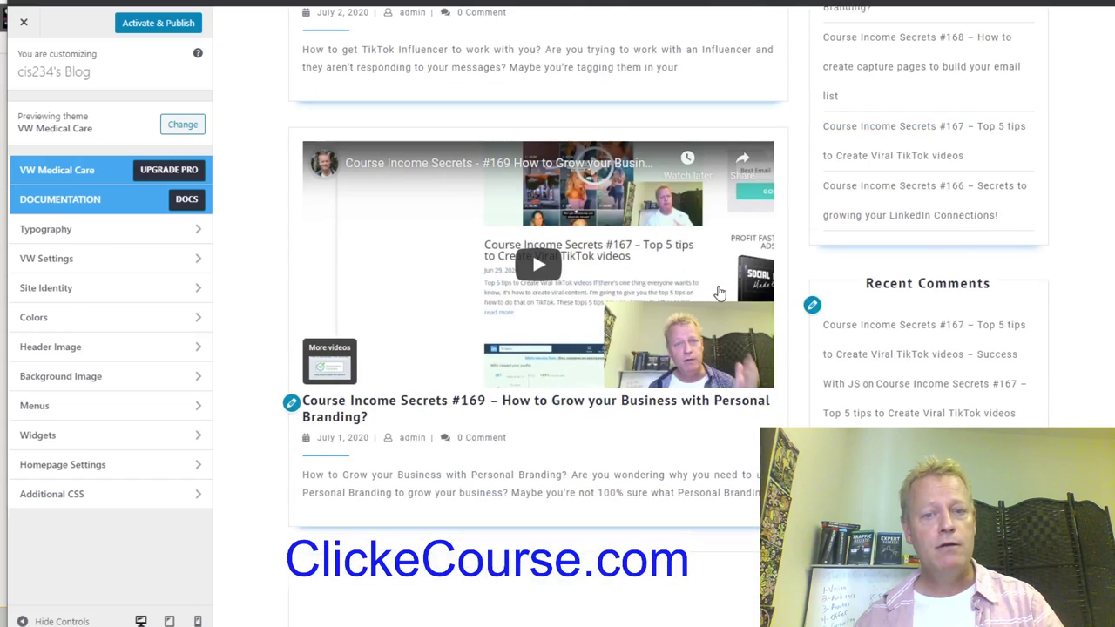
scroll(716, 284, "down", 5)
scroll(713, 275, "up", 10)
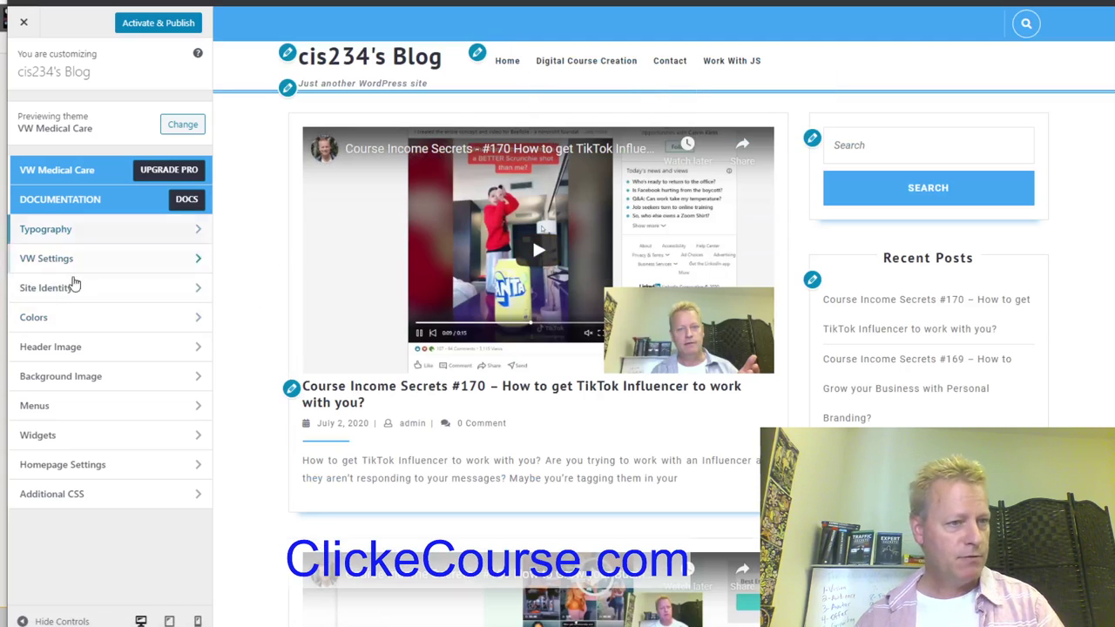
- Check VW Medical Care's Menus settings, then return to the installed themes list
left_click(73, 407)
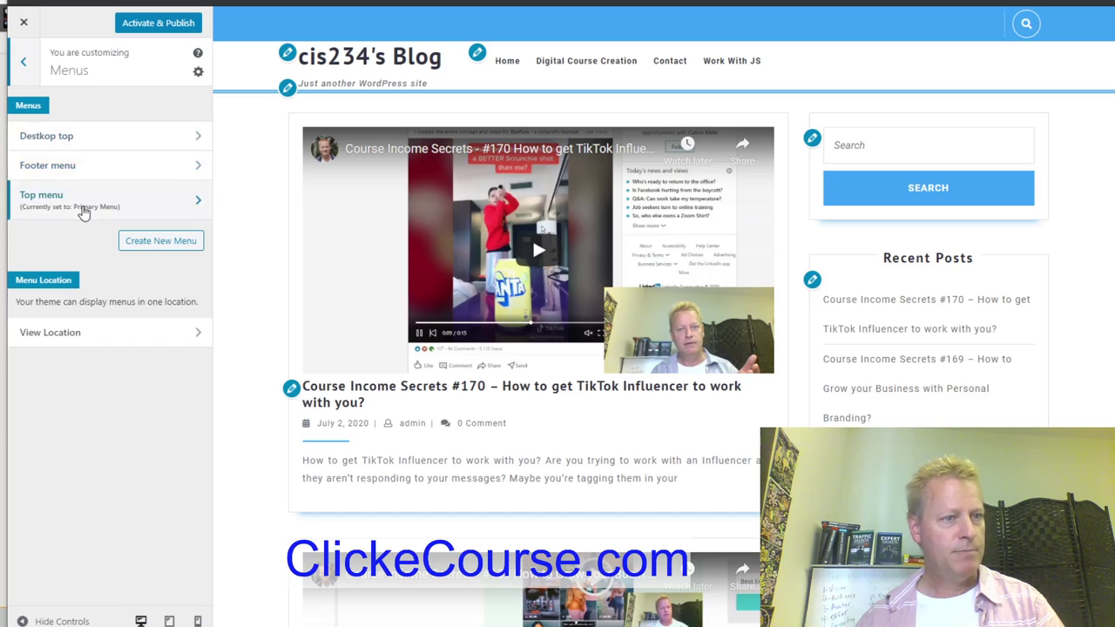
left_click(28, 65)
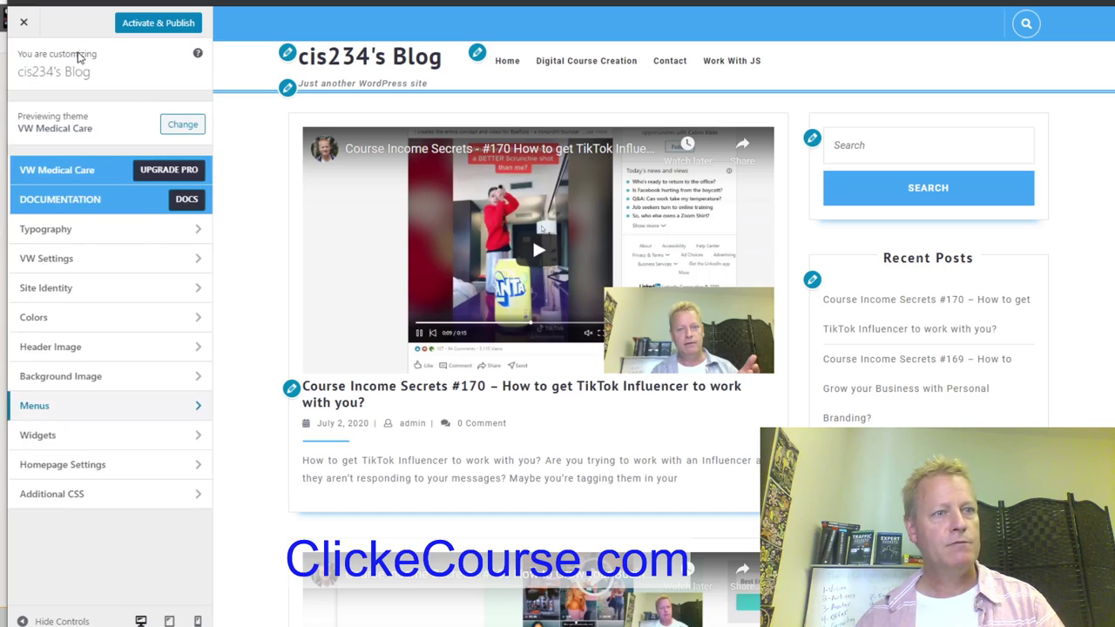
left_click(182, 126)
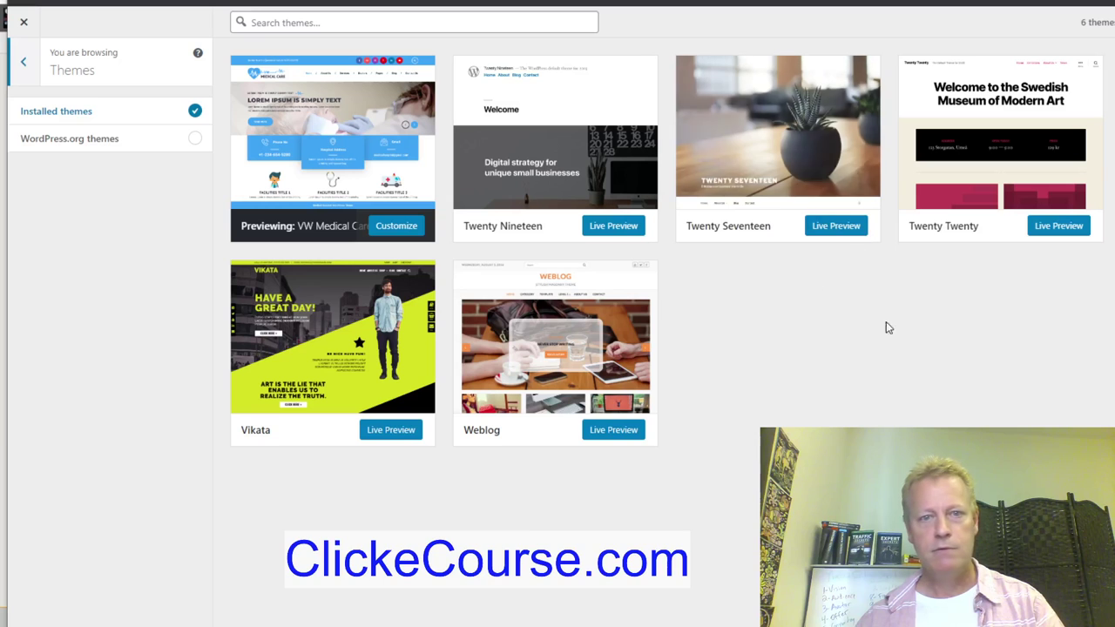
- Live-preview the Vikata theme and look at its Menus settings
left_click(400, 431)
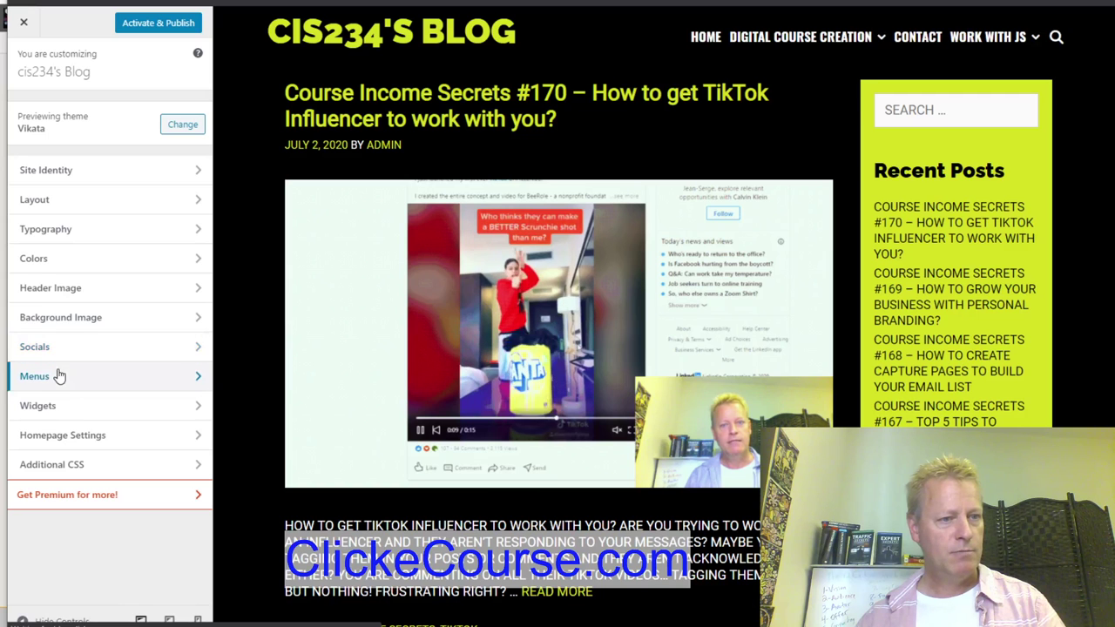
left_click(66, 378)
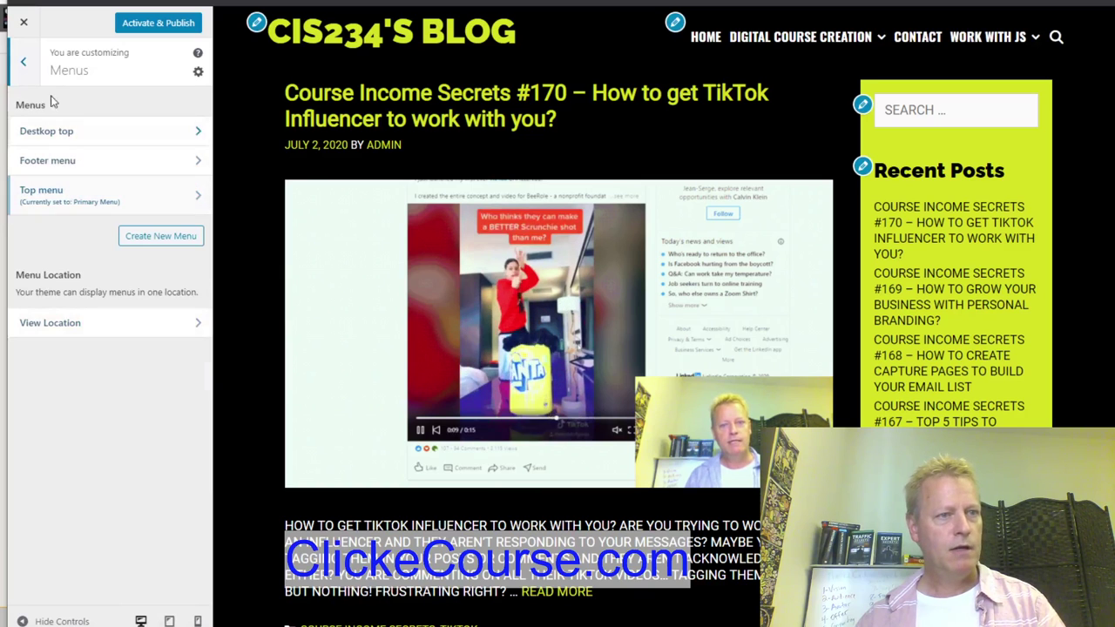
key("Escape")
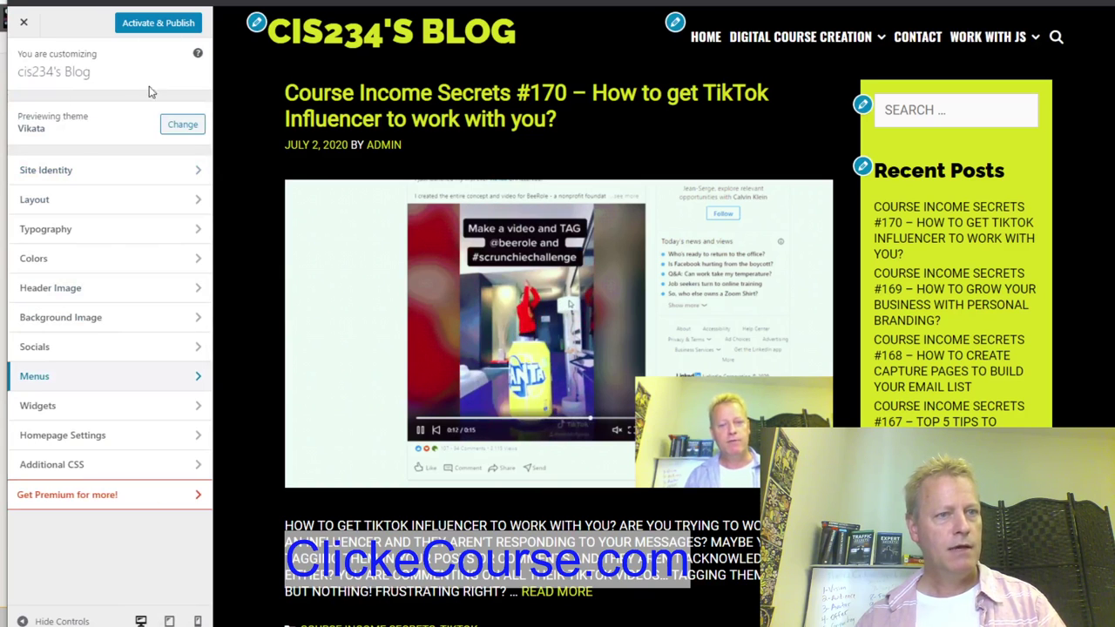
- Live-preview the Weblog theme and open its Menus panel, showing Top menu as Primary Menu
left_click(182, 124)
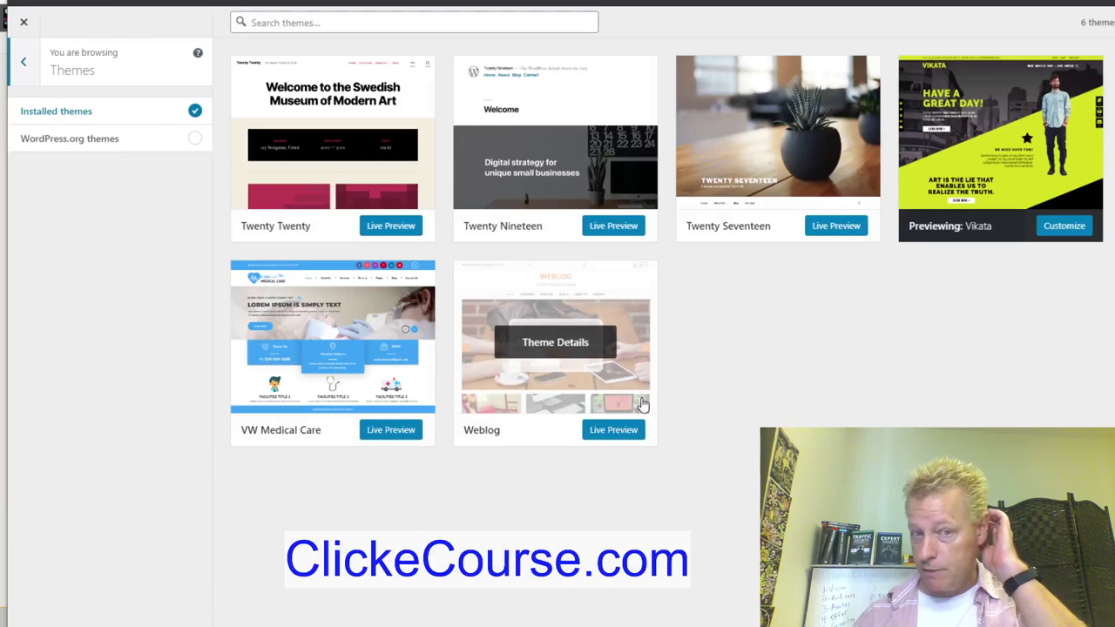
left_click(607, 430)
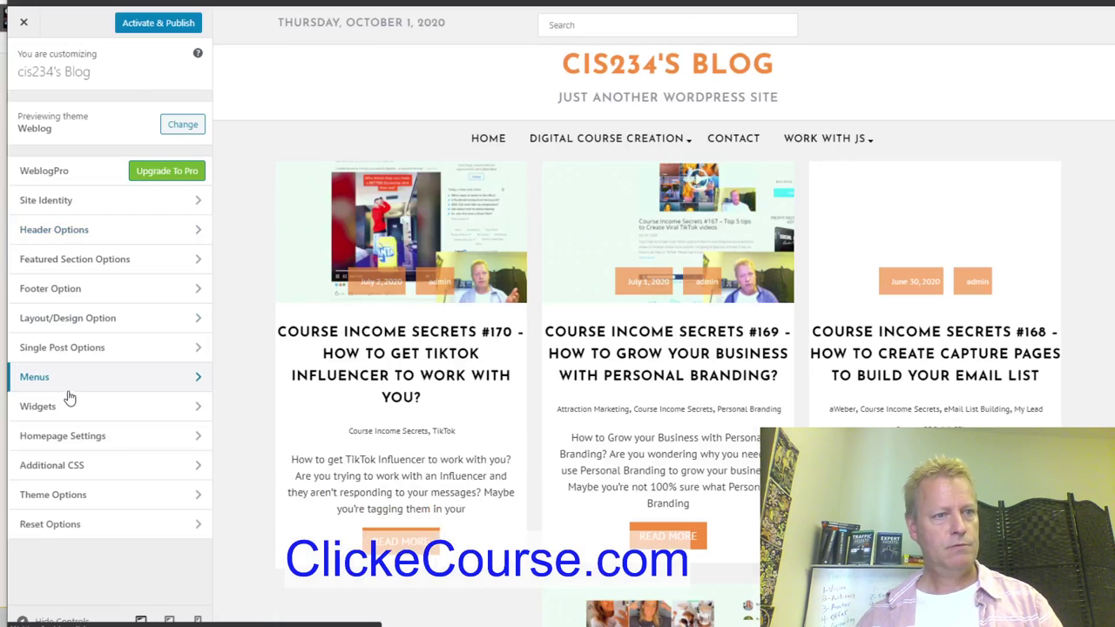
left_click(70, 391)
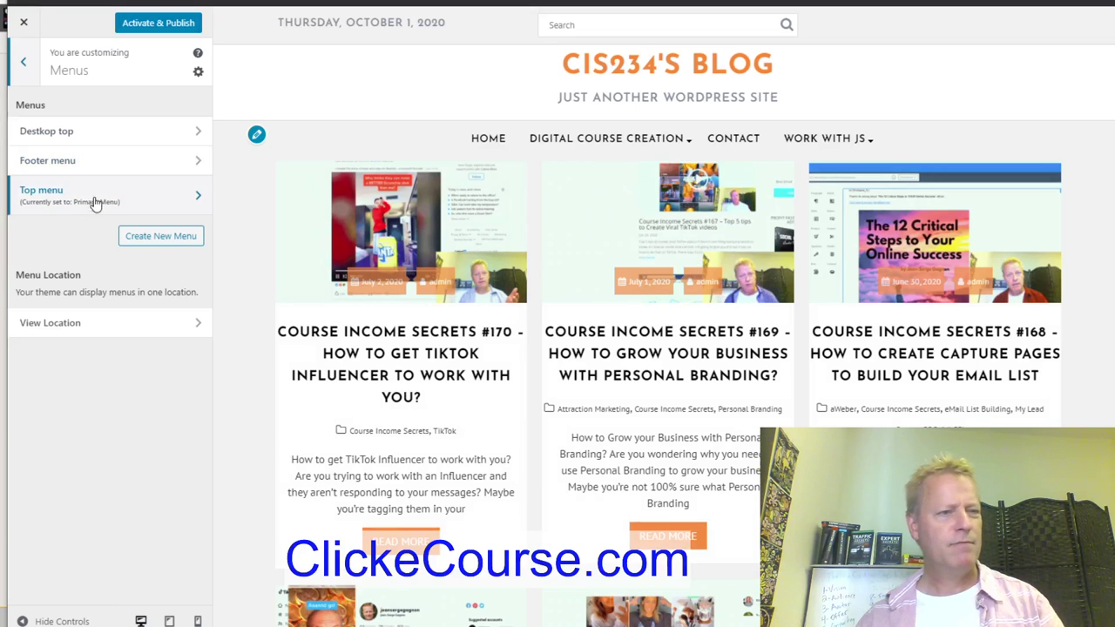
mouse_move(590, 148)
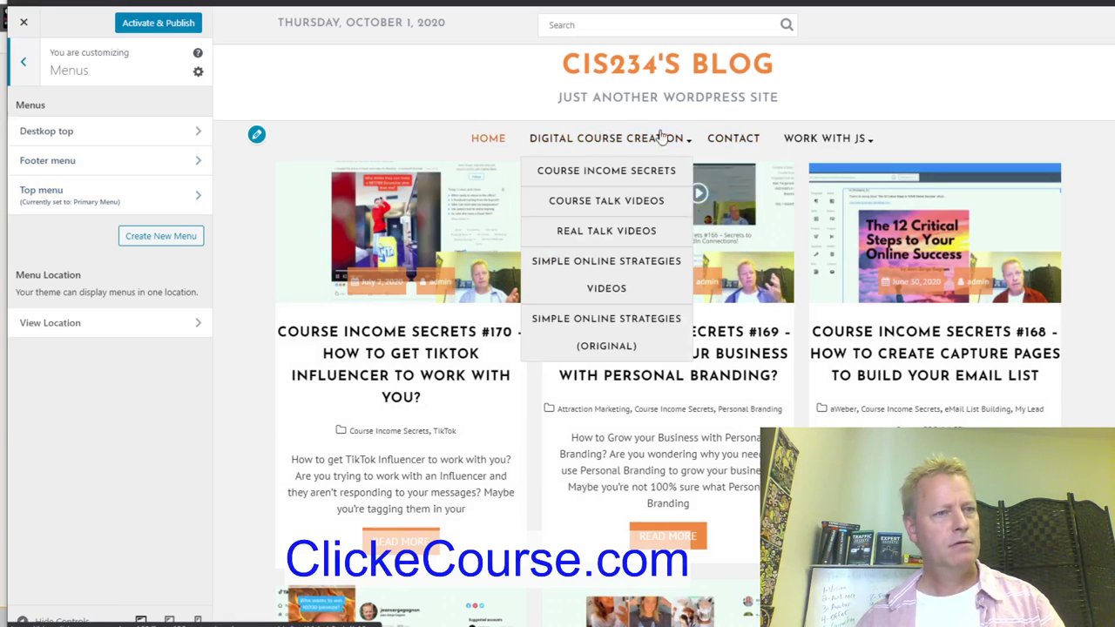
scroll(642, 321, "down", 15)
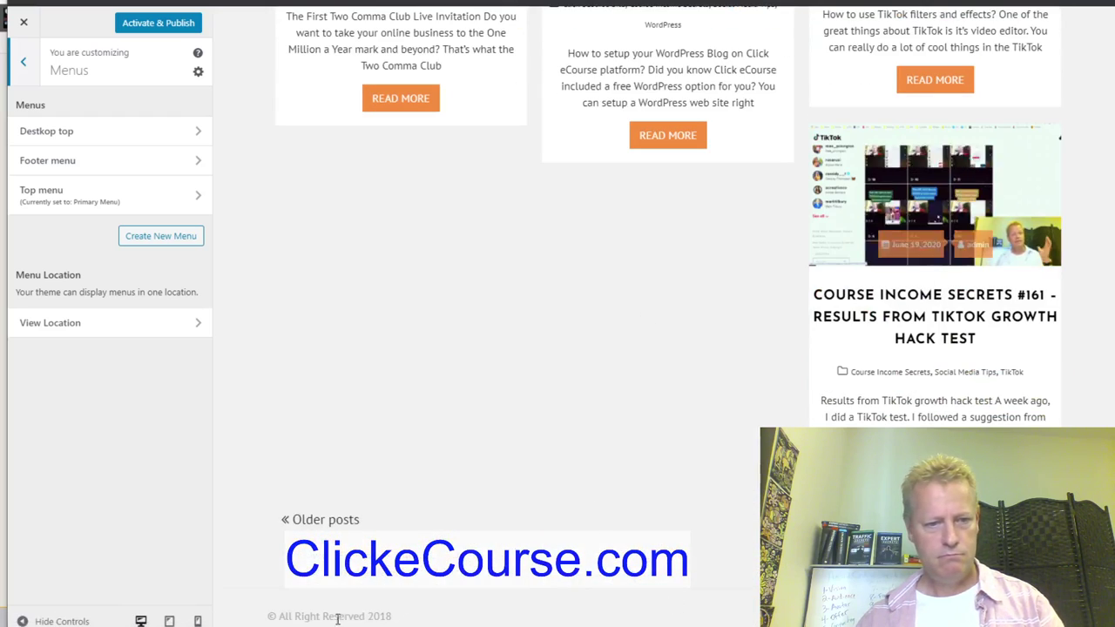
- Review the Footer menu, toggling its Add Items list, then check the Top menu's items
left_click(98, 162)
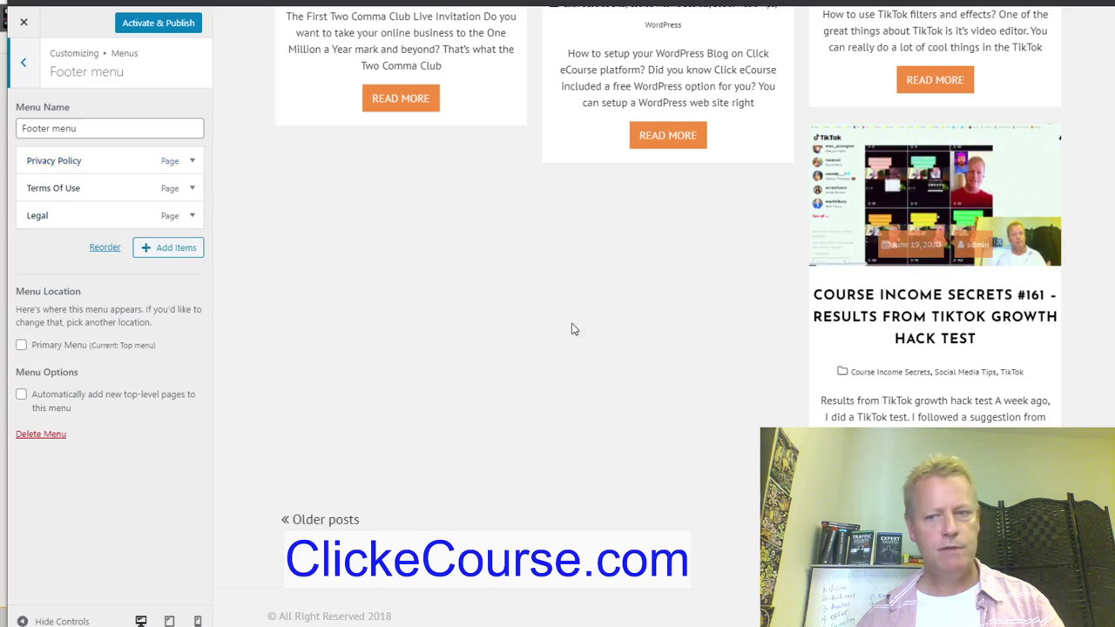
scroll(1107, 106, "up", 15)
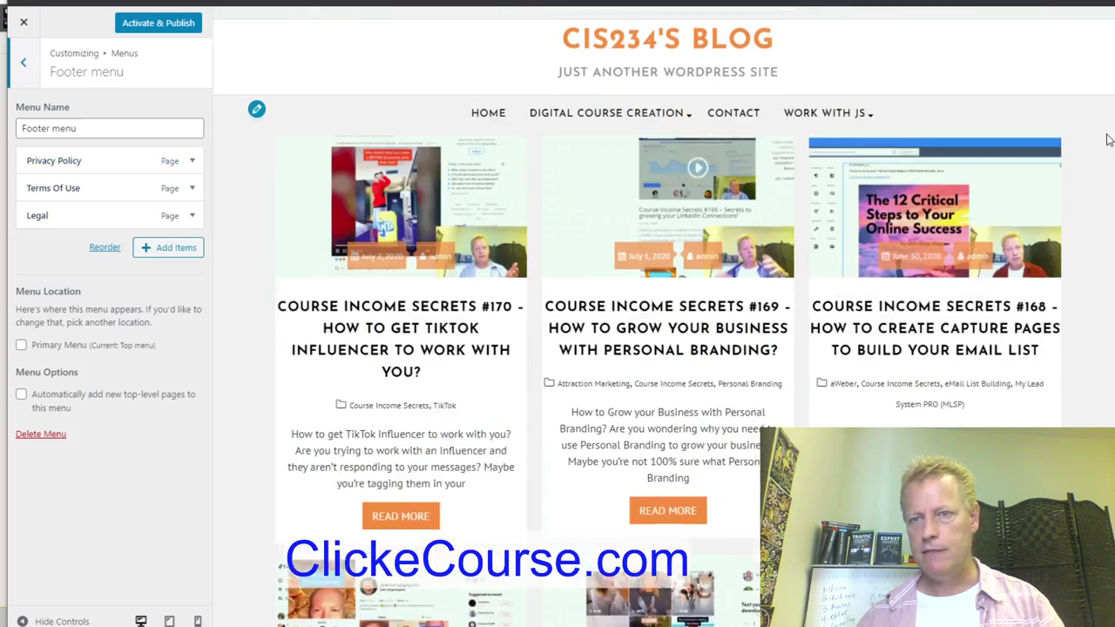
scroll(1106, 106, "down", 20)
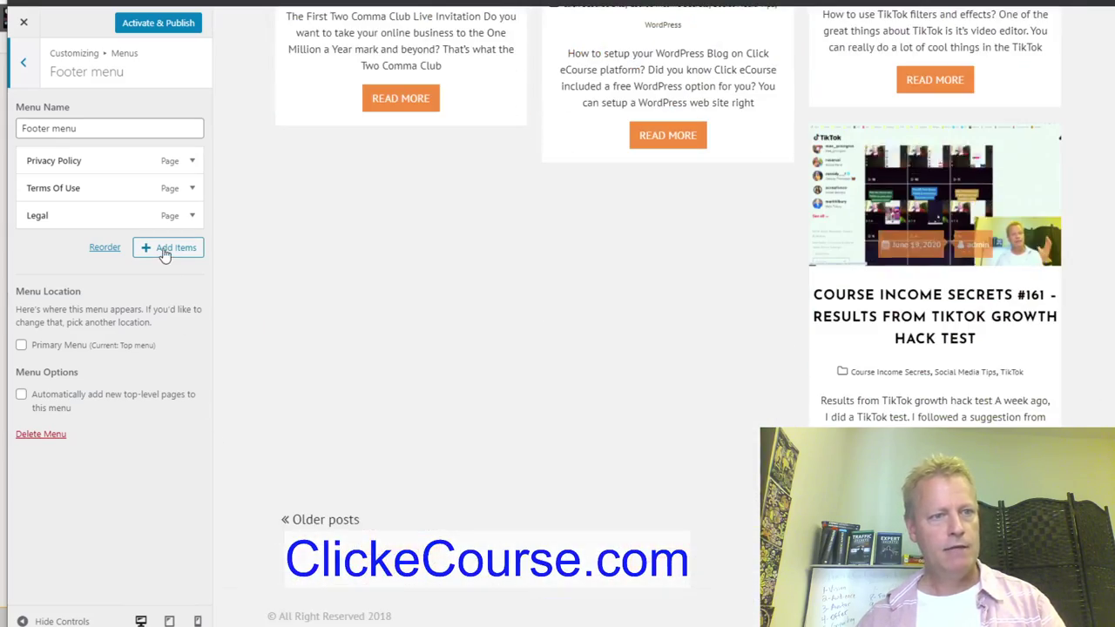
left_click(165, 251)
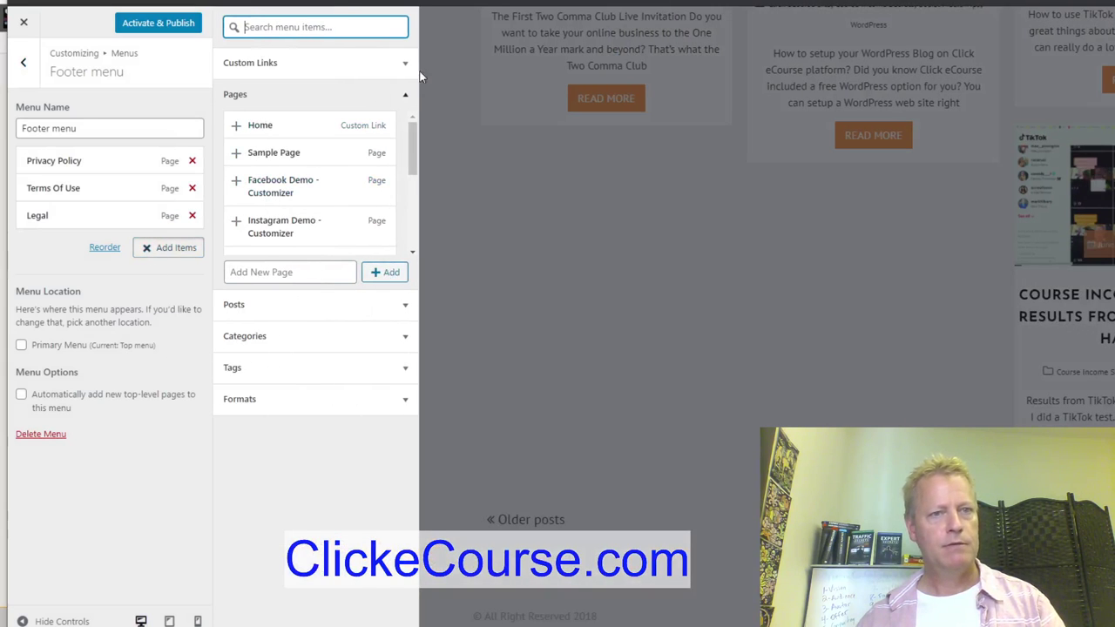
left_click(142, 253)
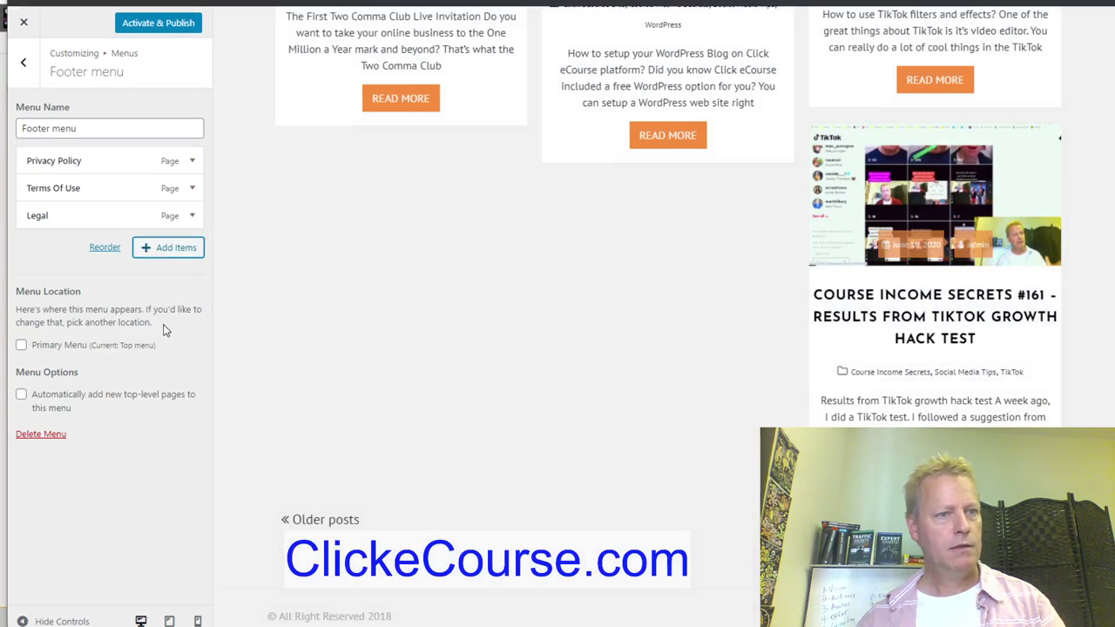
left_click(157, 250)
left_click(146, 249)
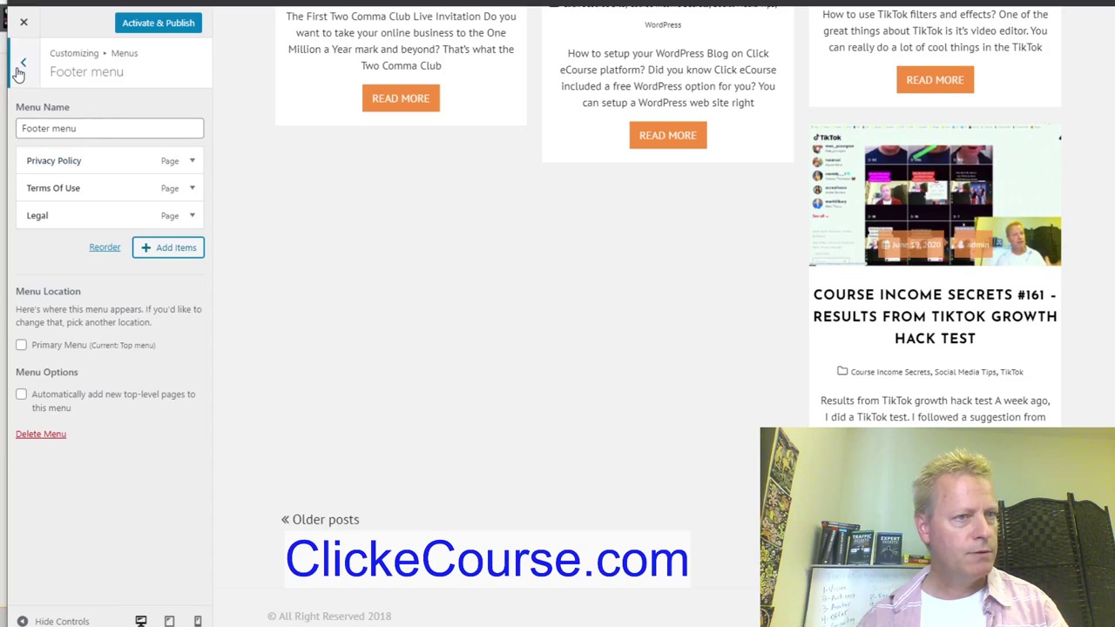
left_click(24, 62)
left_click(104, 189)
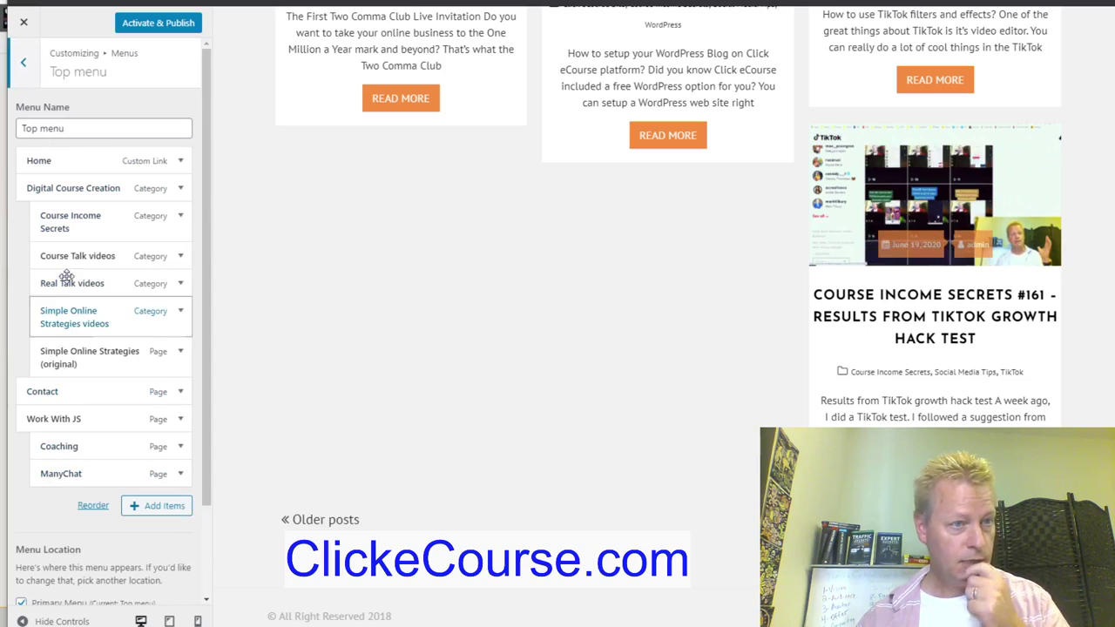
left_click(27, 66)
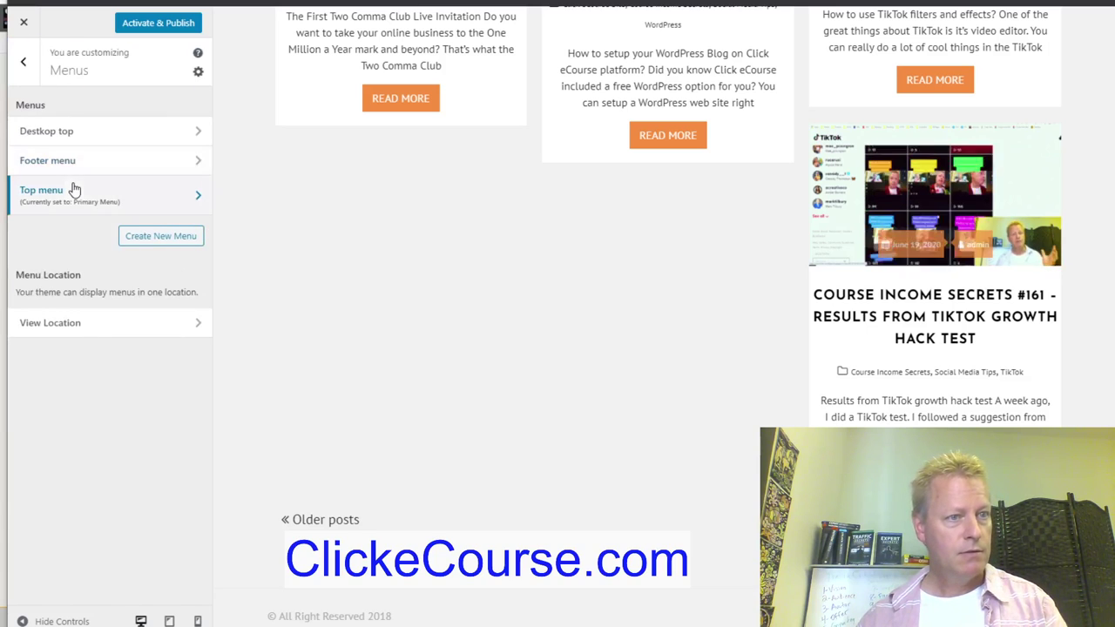
- Look at the Destkop top menu, then assign it to the Primary Menu location
left_click(67, 139)
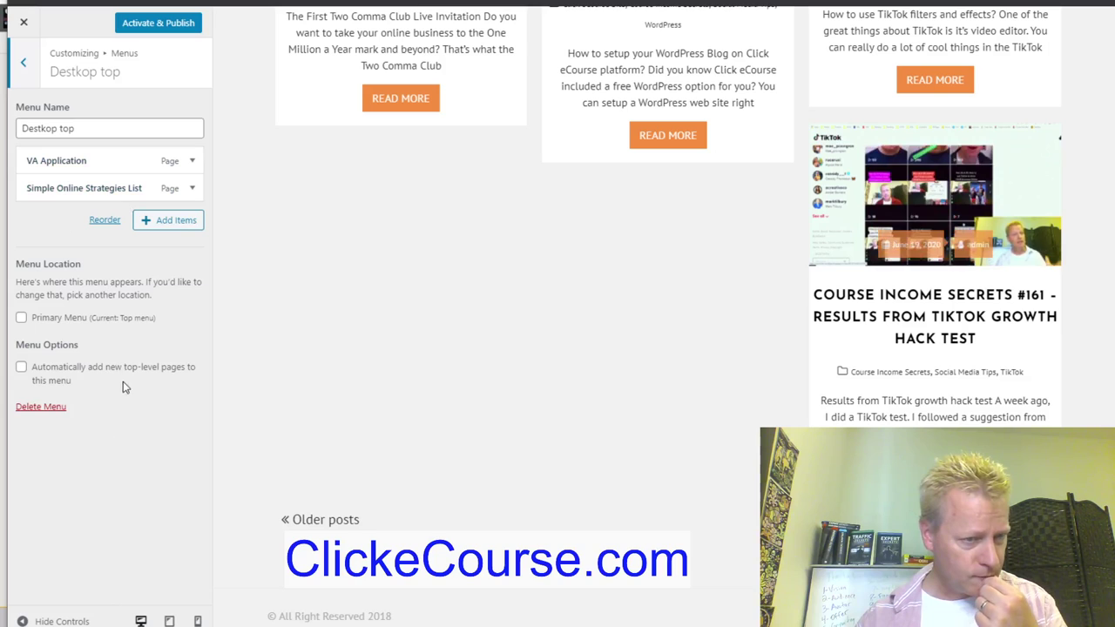
left_click(27, 66)
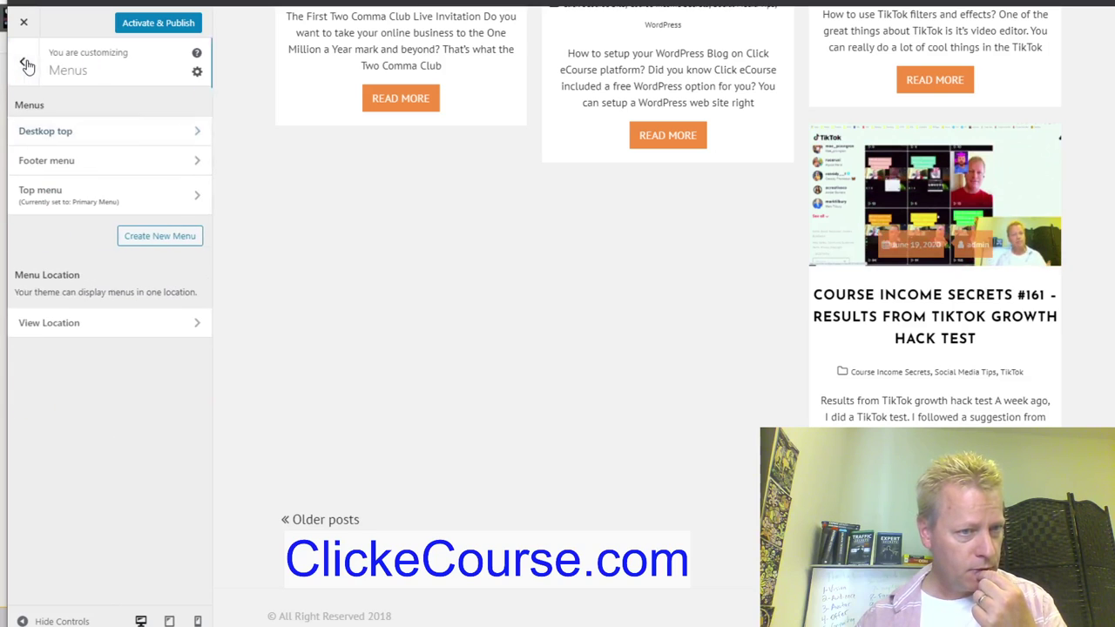
left_click(83, 336)
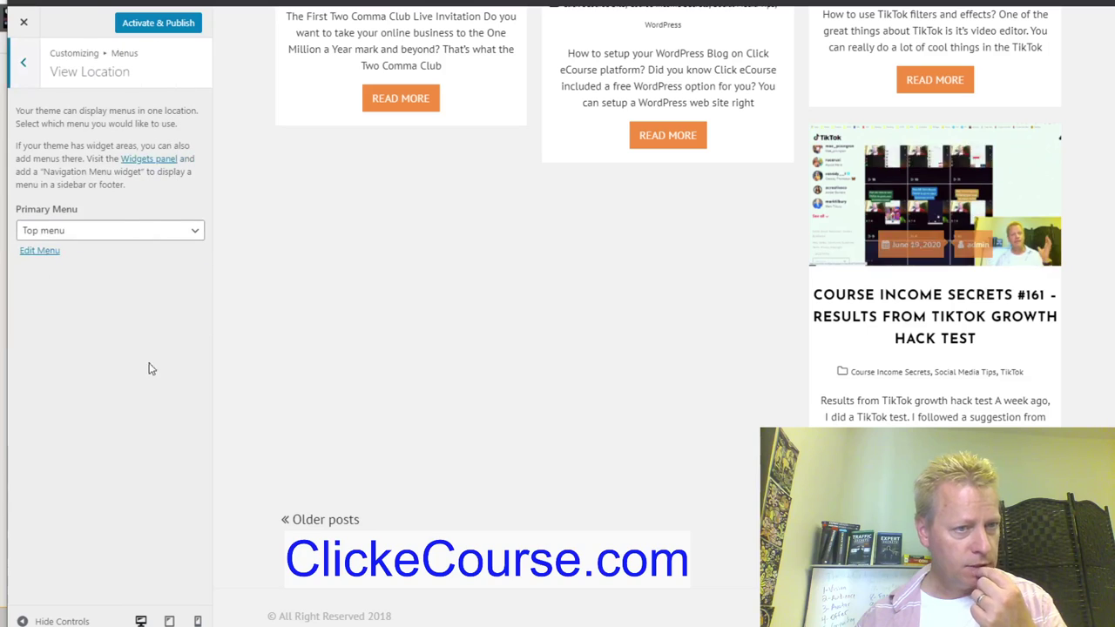
left_click(113, 237)
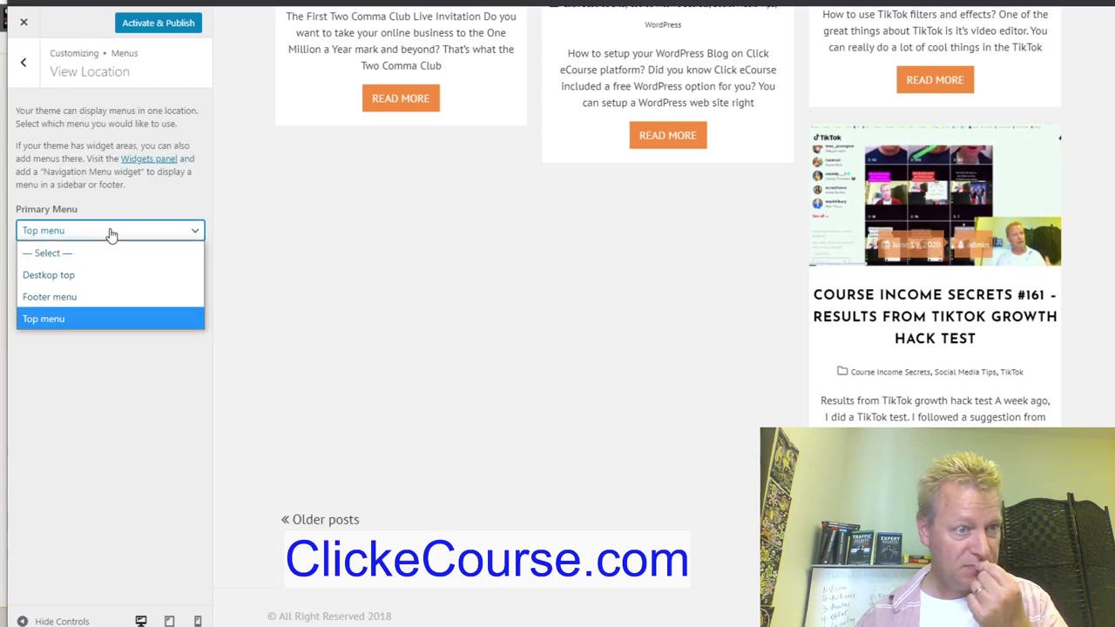
left_click(101, 280)
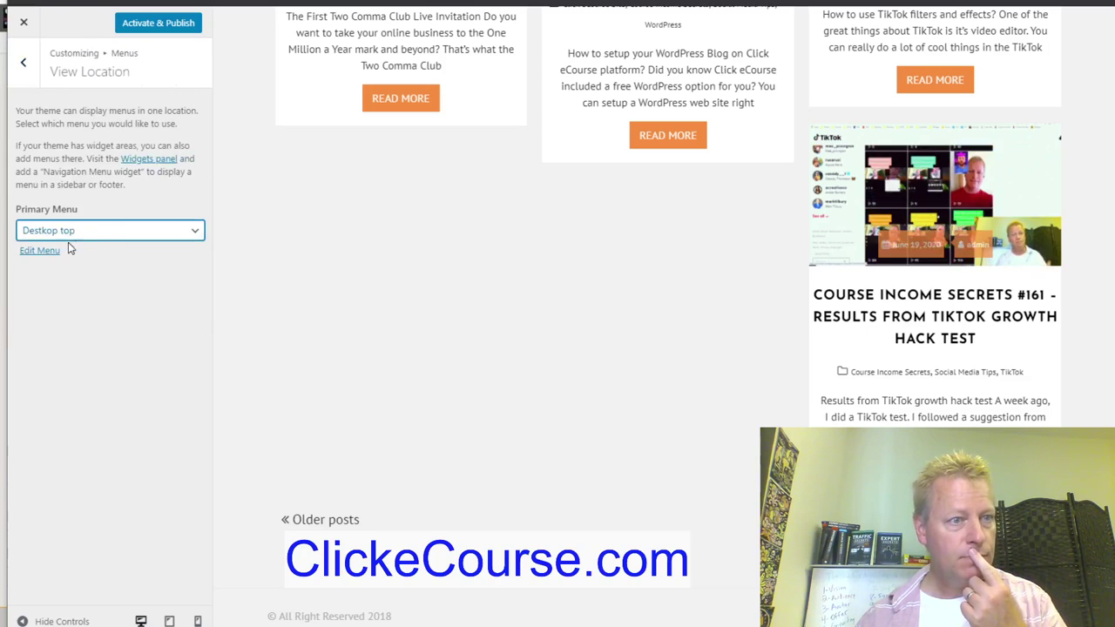
- Switch Primary Menu to Footer menu, restore Top menu, and return to the main customizer options
left_click(73, 237)
left_click(70, 290)
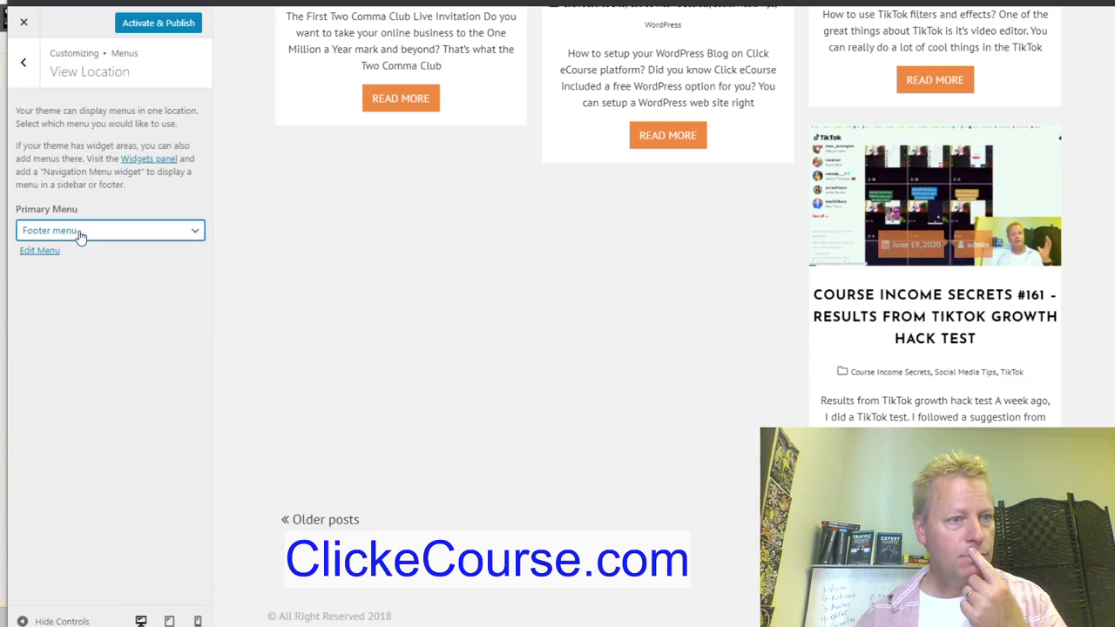
left_click(79, 233)
left_click(80, 315)
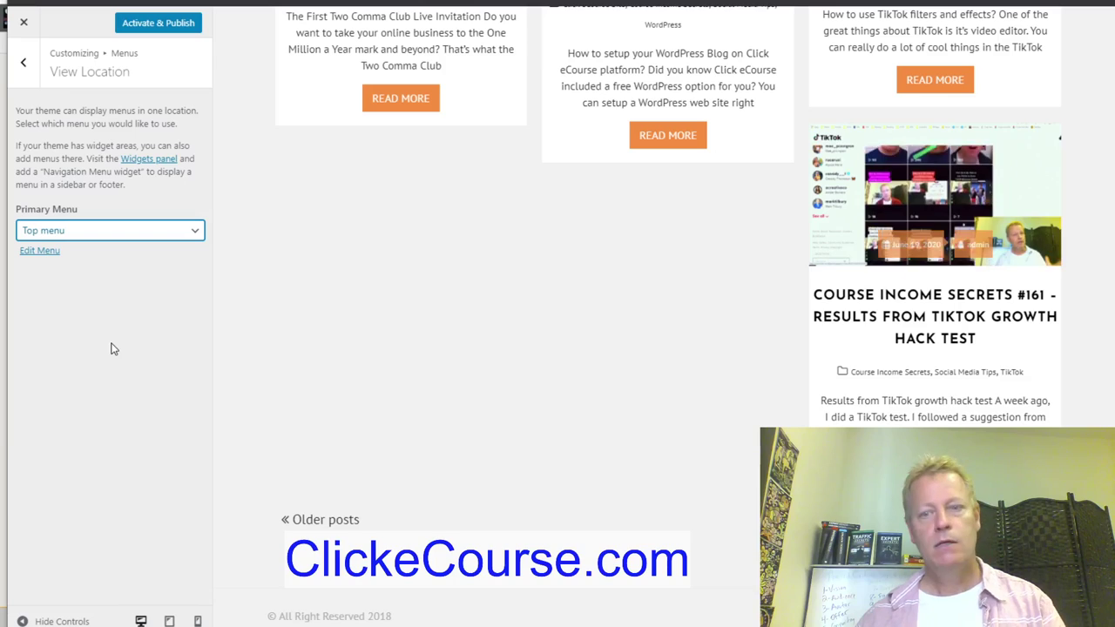
scroll(490, 410, "up", 15)
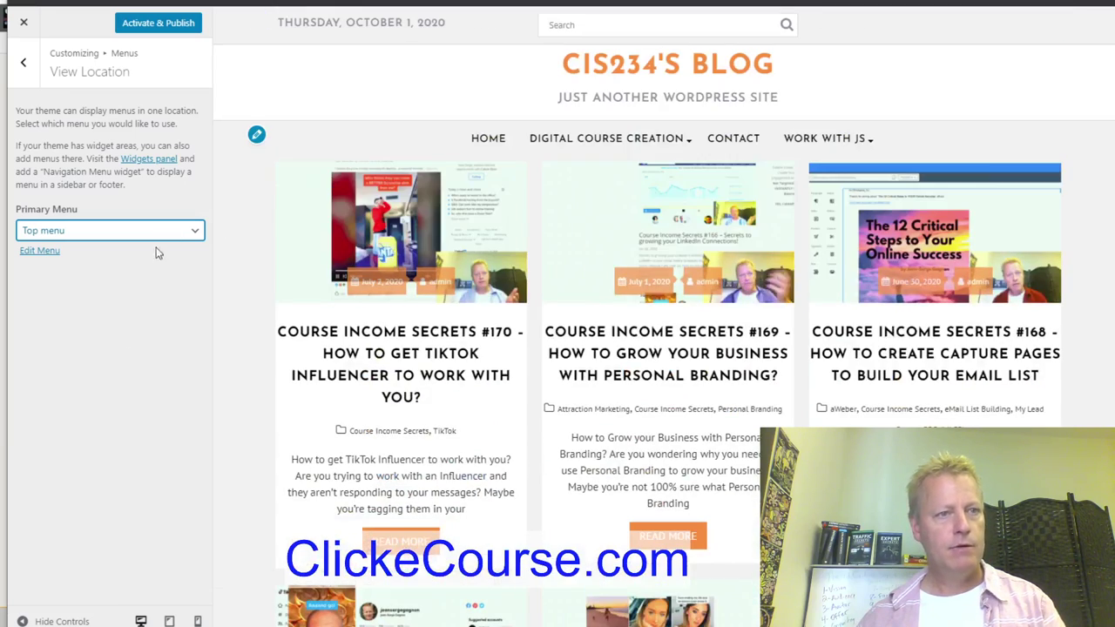
left_click(25, 65)
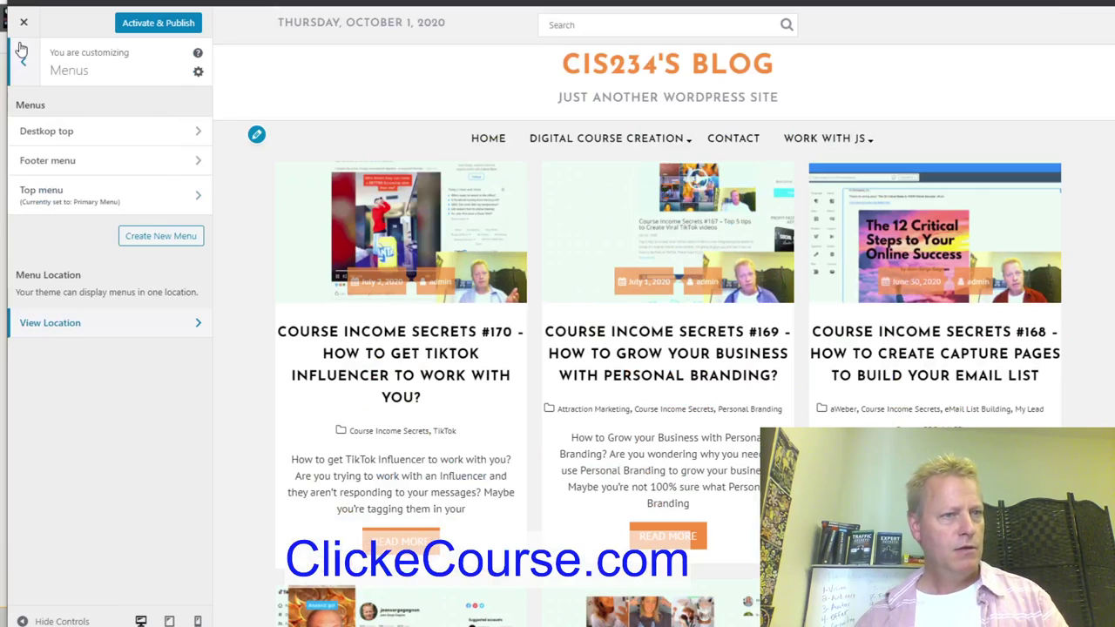
left_click(26, 65)
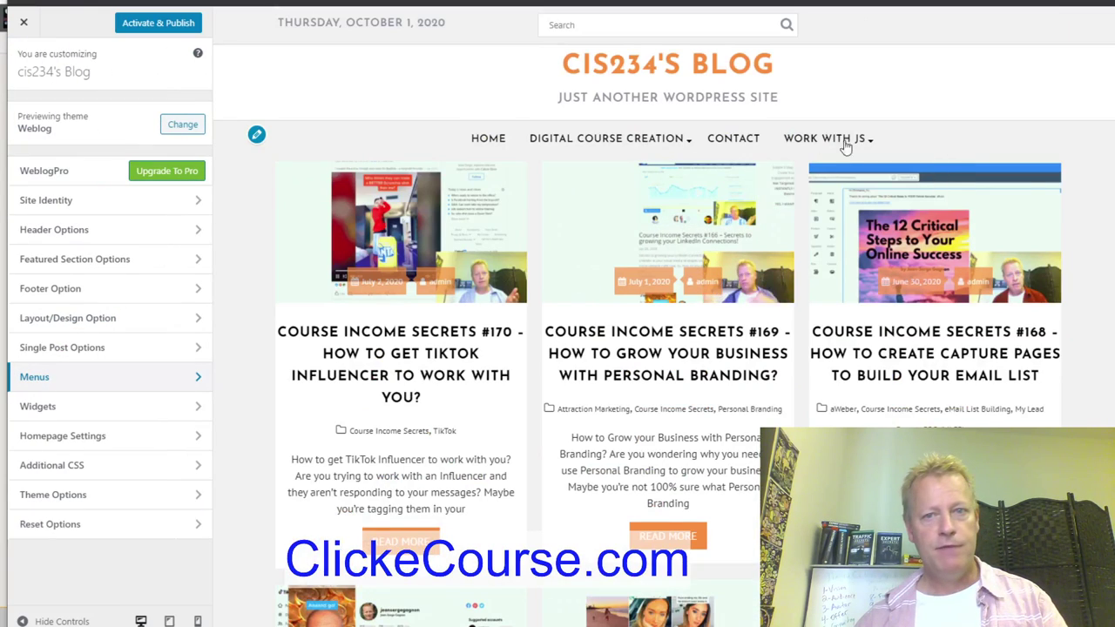
- Activate and publish the Weblog theme, retrying after the already-published notice
scroll(846, 142, "down", 2)
scroll(662, 348, "down", 15)
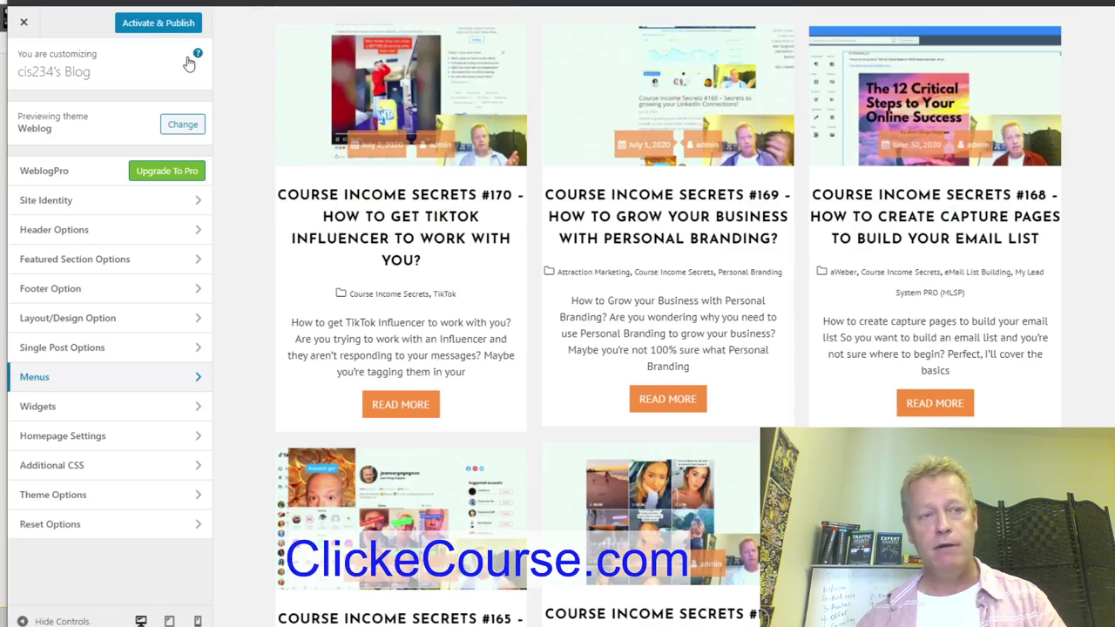
left_click(166, 24)
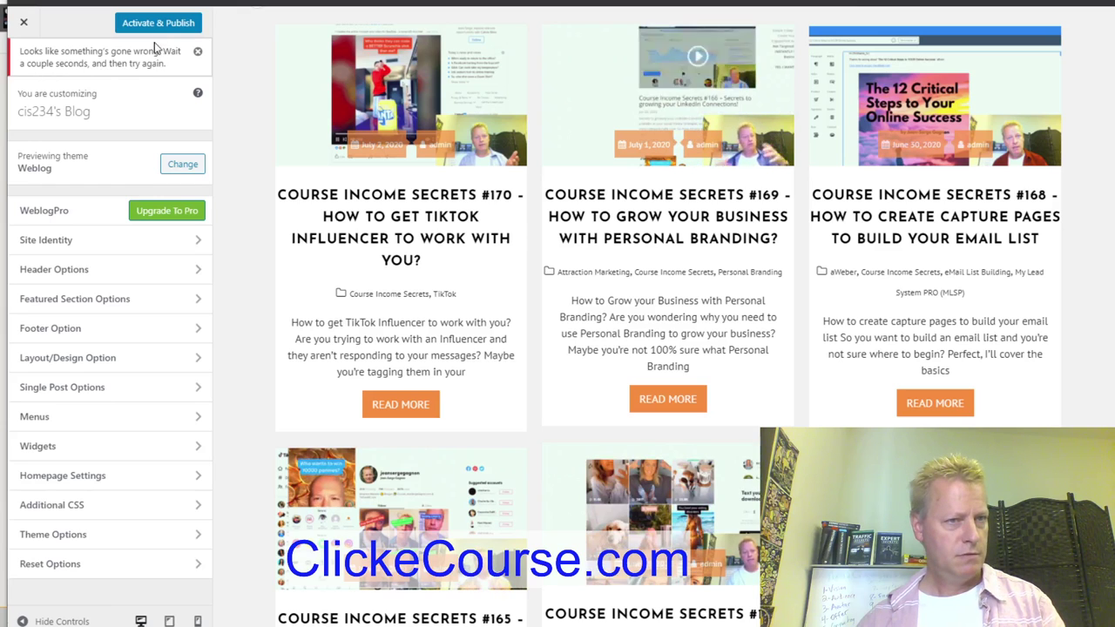
left_click(155, 24)
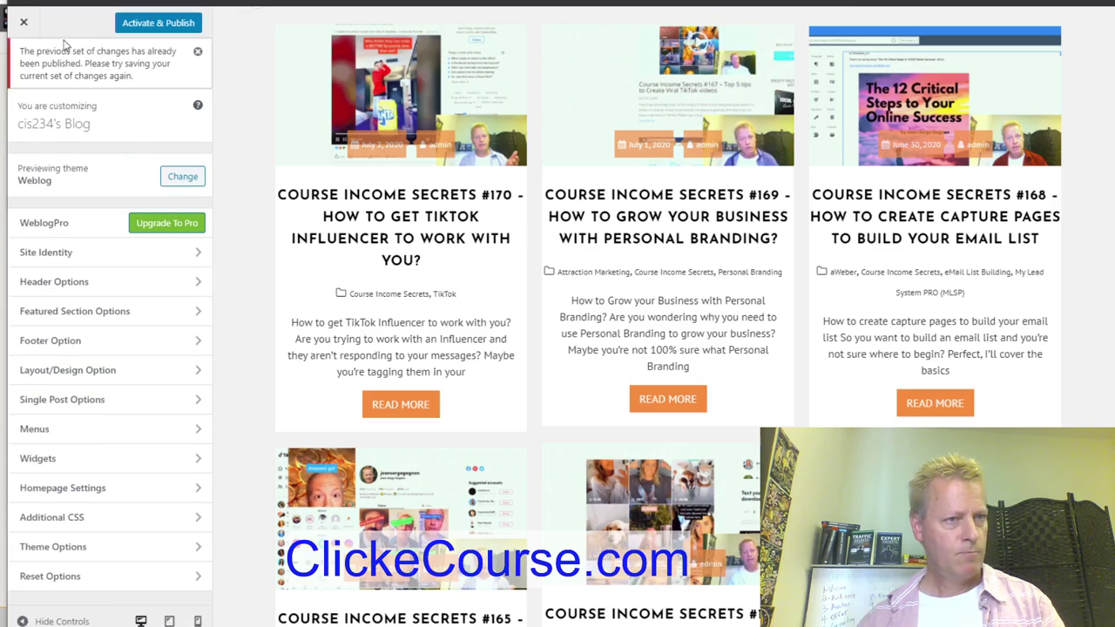
- Close the Customizer discarding unsaved changes, then browse the live Weblog blog and header menu
left_click(23, 25)
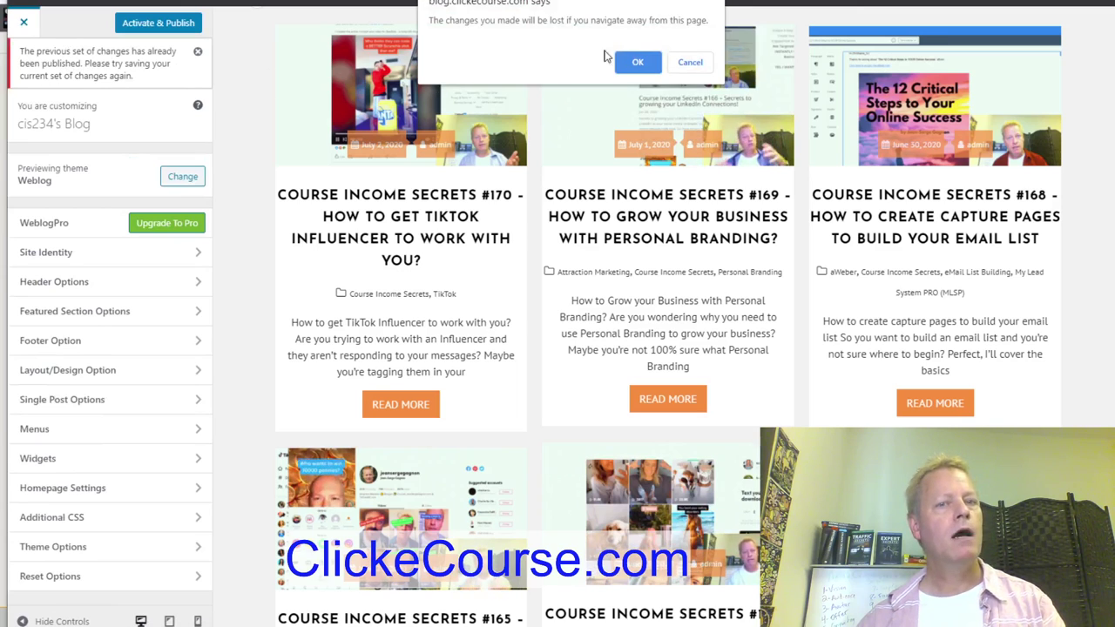
left_click(638, 63)
left_click(23, 25)
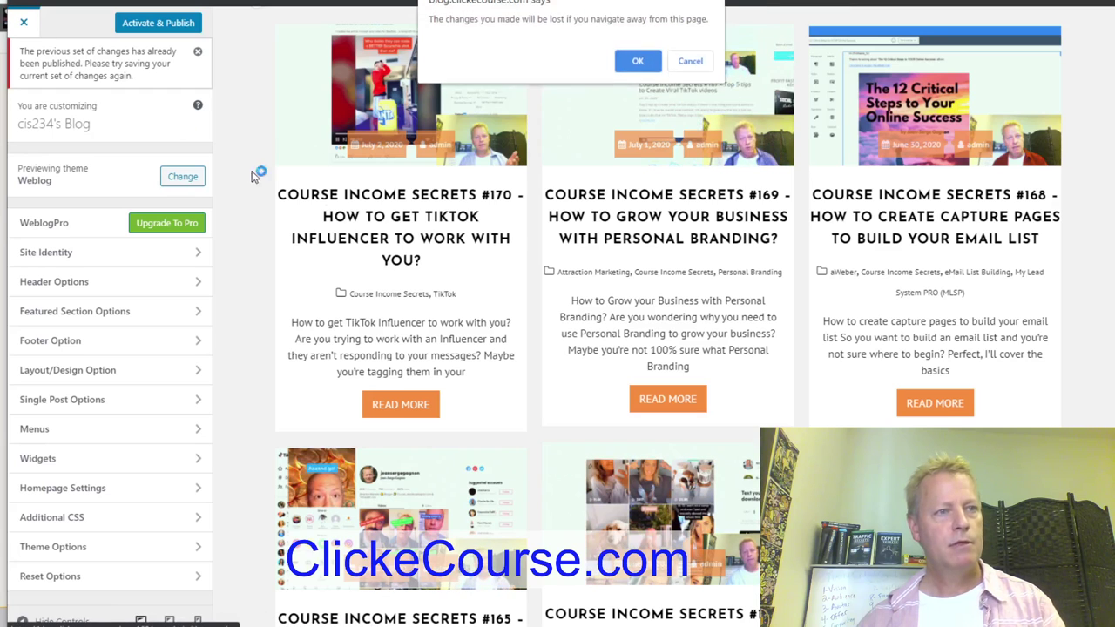
left_click(638, 62)
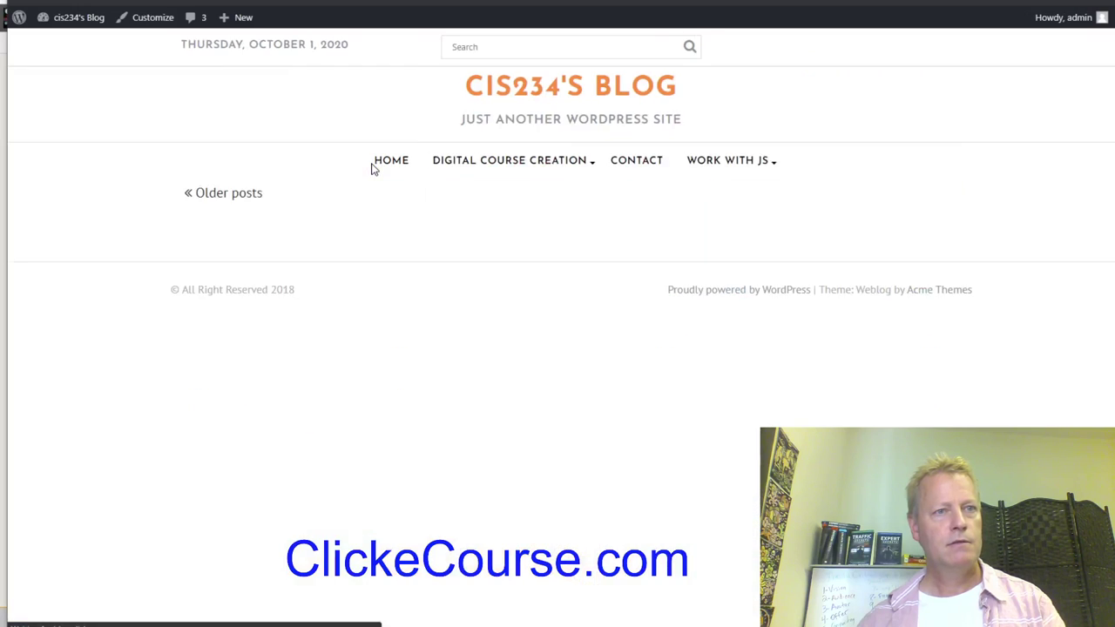
scroll(747, 333, "down", 10)
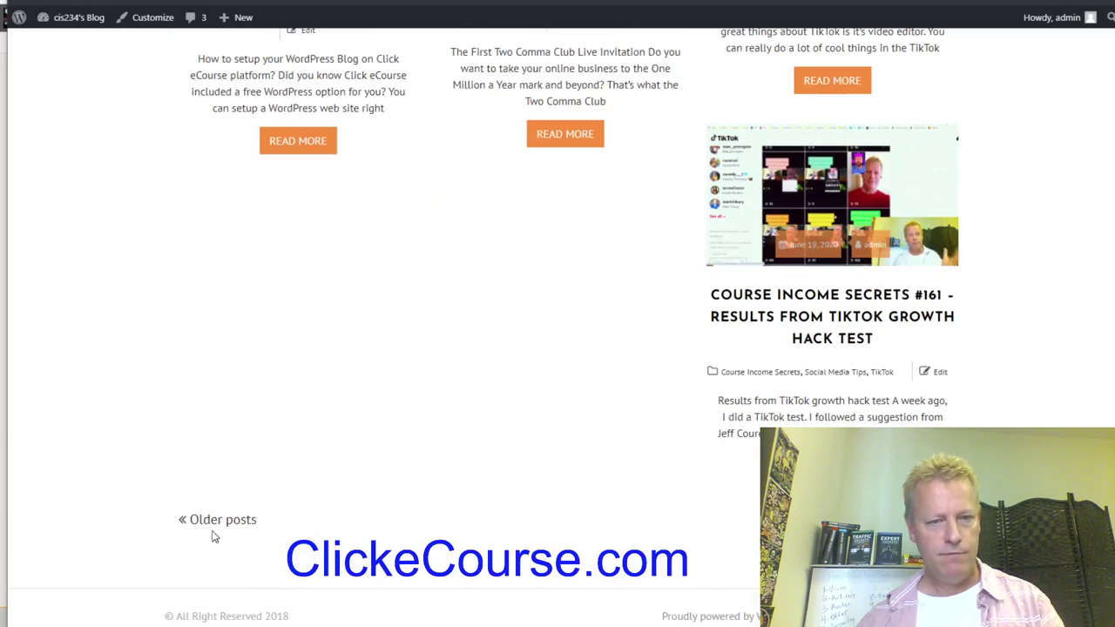
scroll(551, 198, "up", 10)
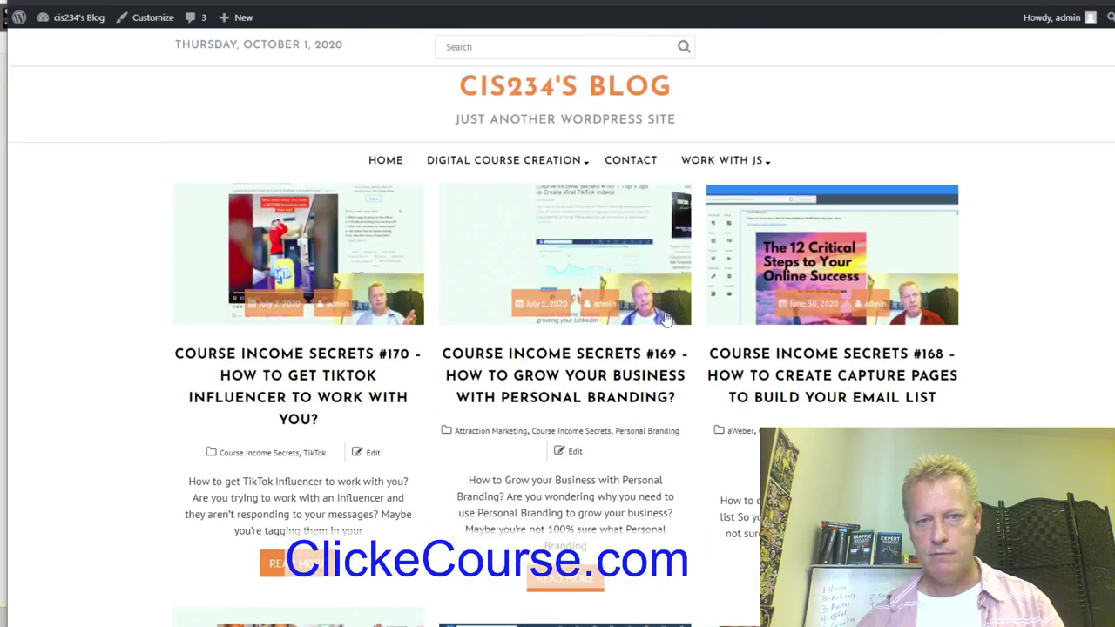
mouse_move(580, 159)
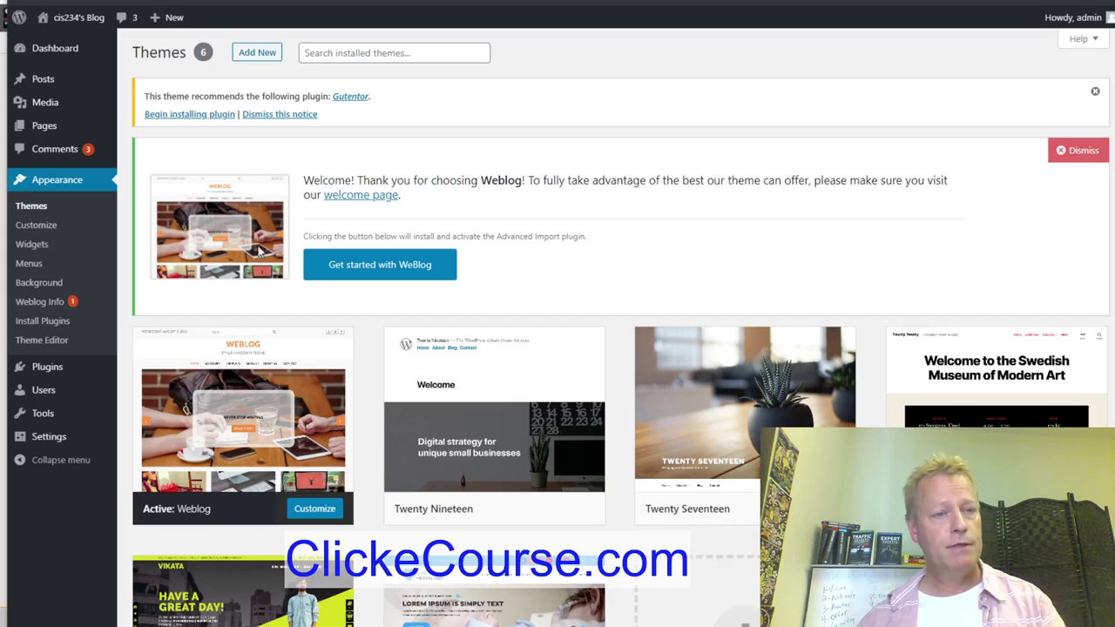
left_click(29, 263)
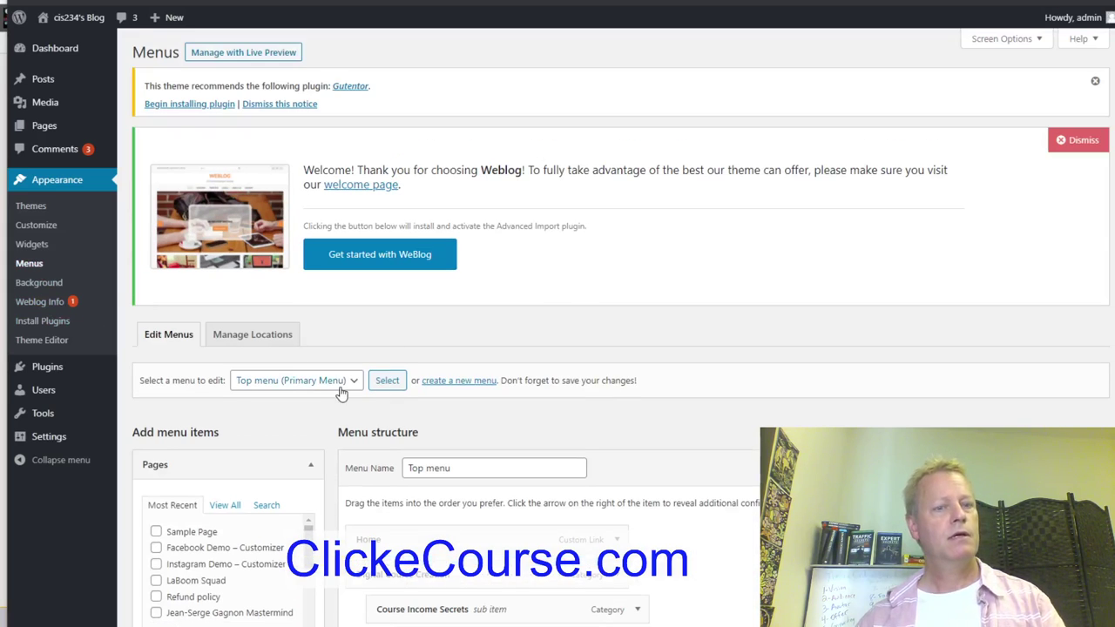
left_click(286, 336)
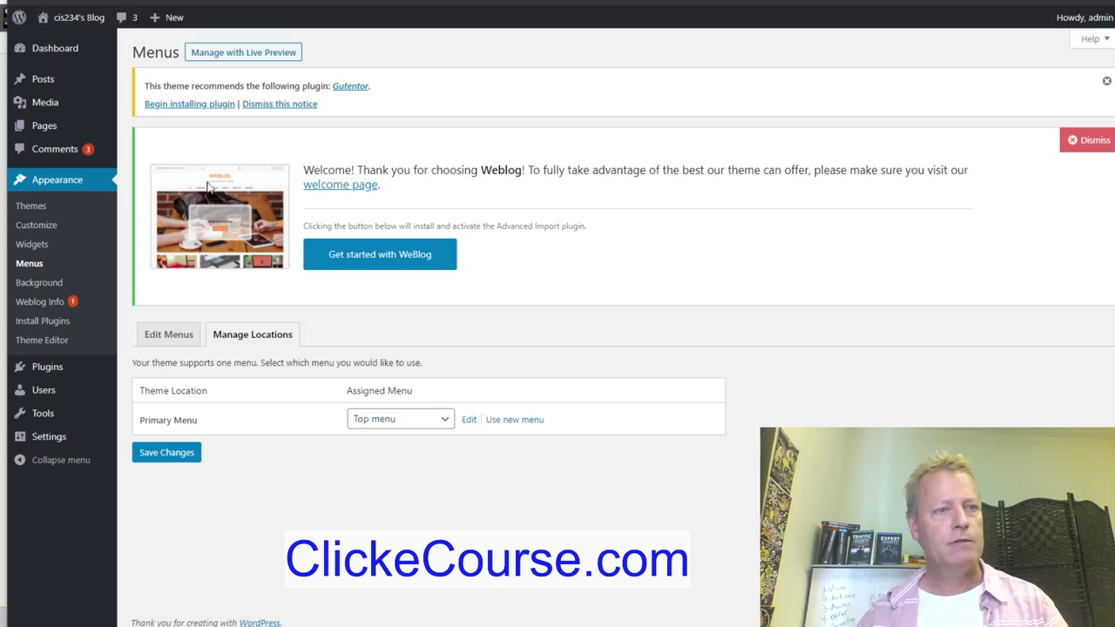
left_click(39, 209)
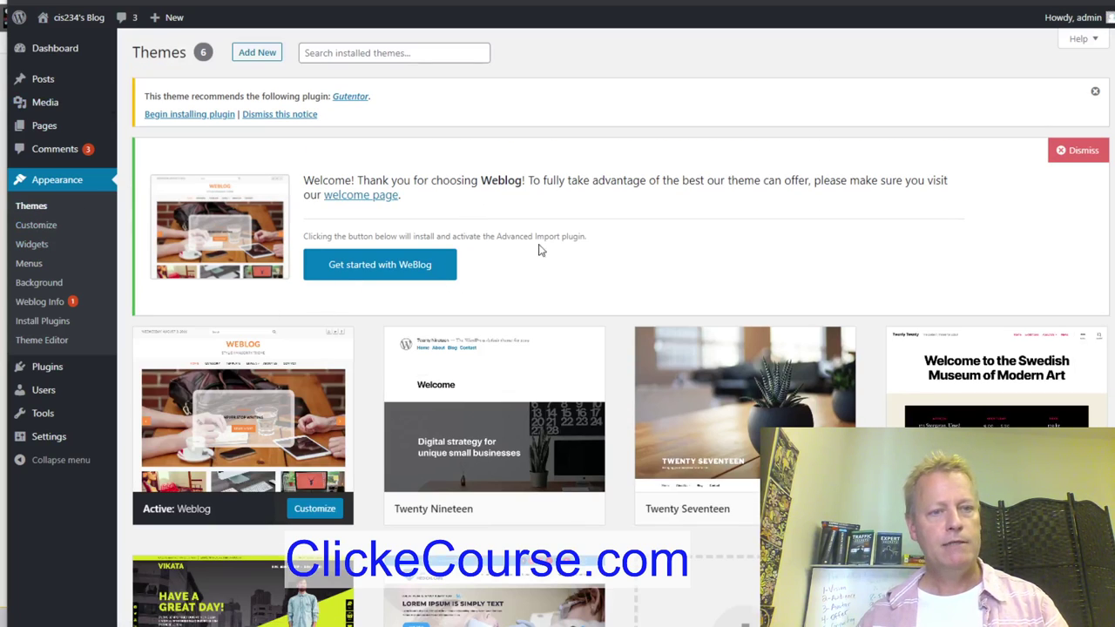
- Dismiss the Weblog welcome and plugin notices, activate Twenty Twenty, and go to Menus
left_click(1071, 151)
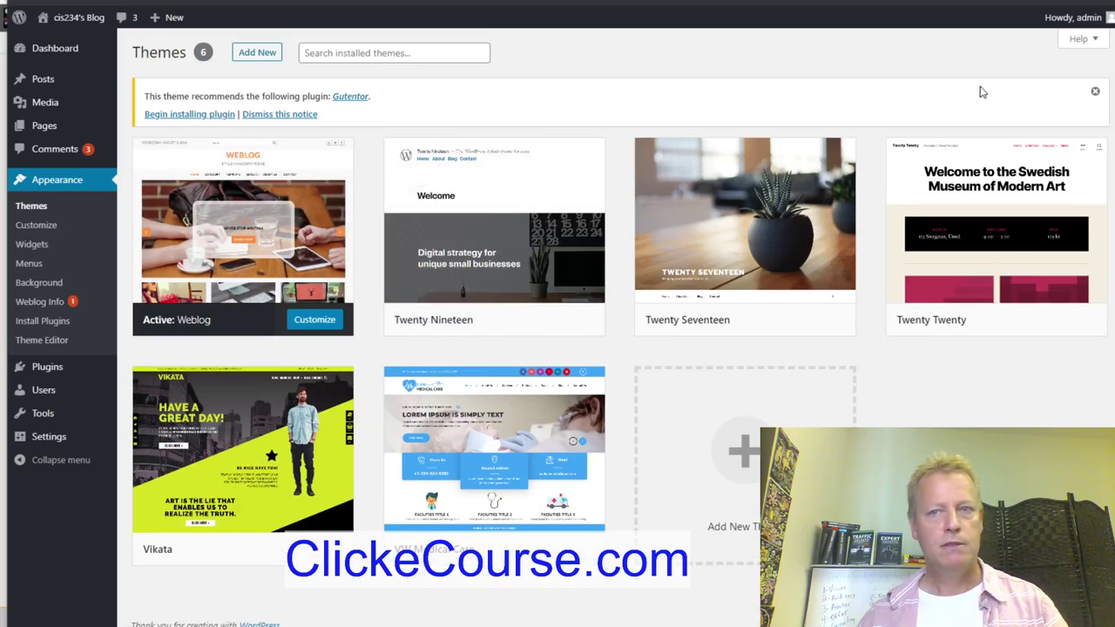
left_click(1089, 91)
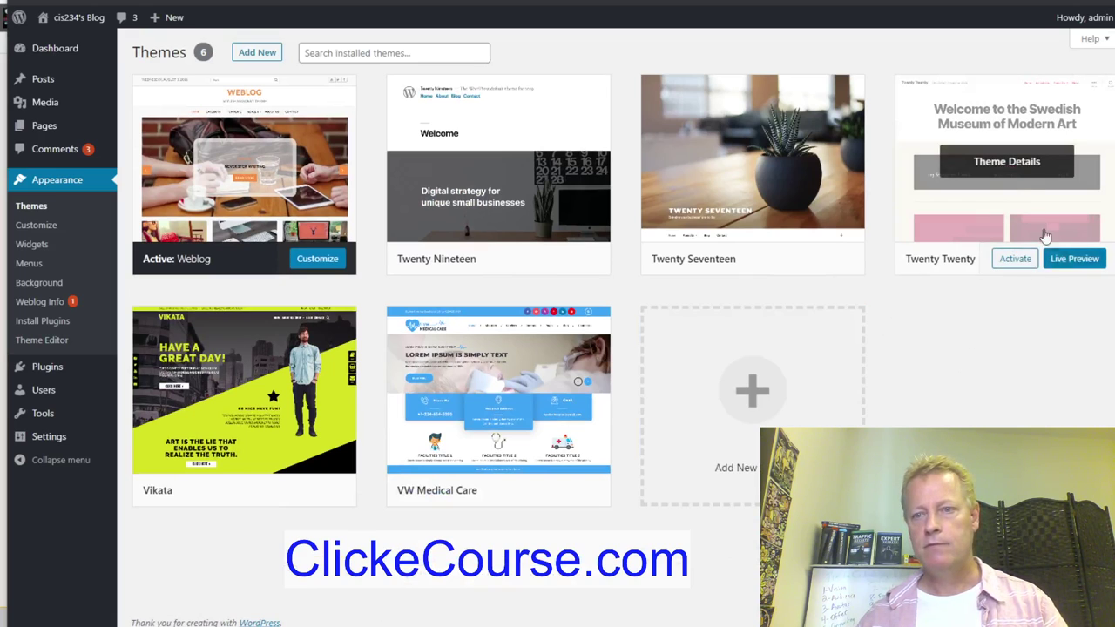
left_click(1016, 259)
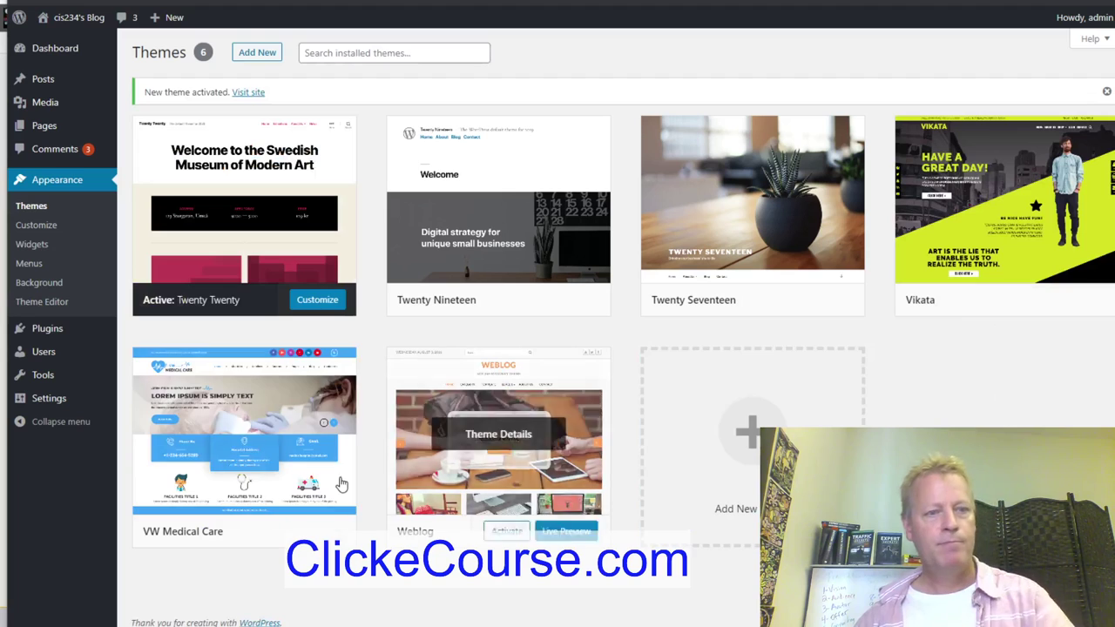
left_click(41, 265)
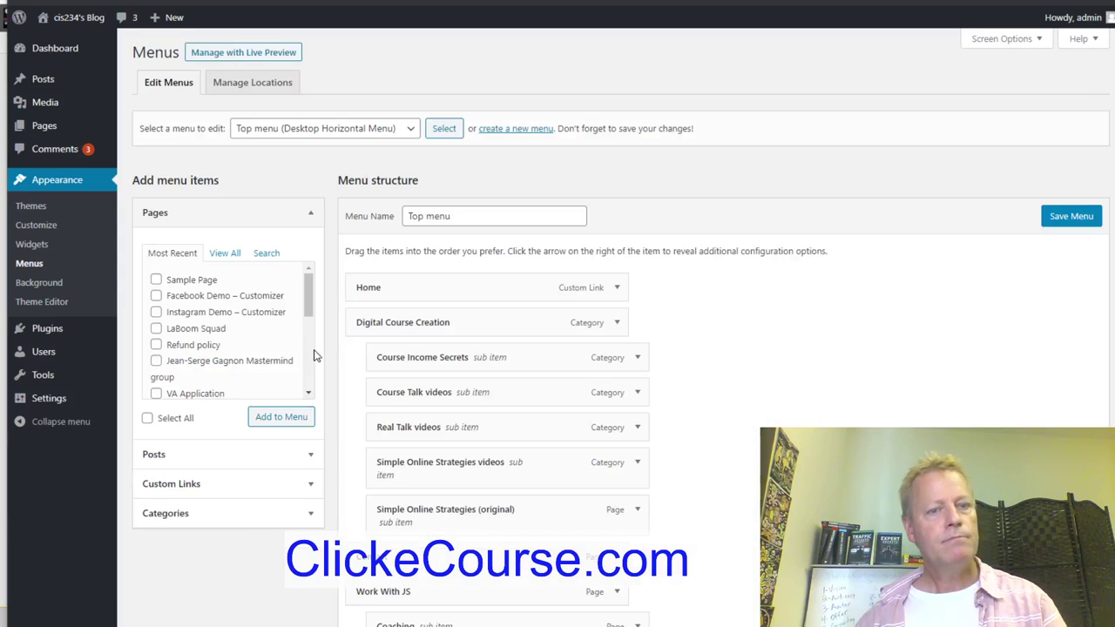
- On Manage Locations, choose 'Use new menu' for the Social Menu location and prepare to name it
left_click(263, 82)
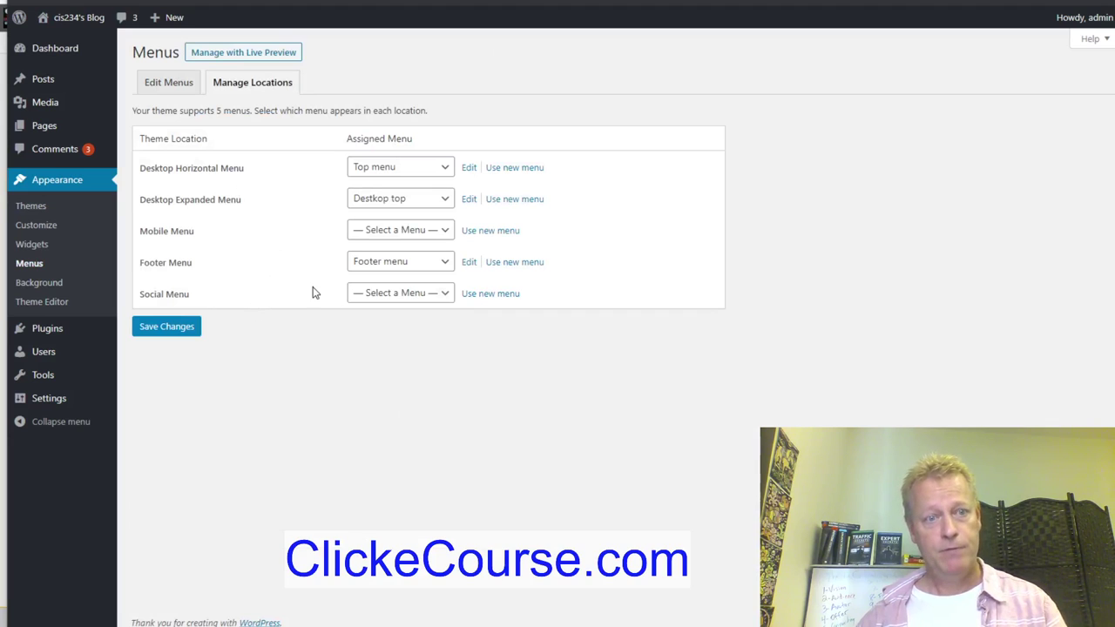
left_click(440, 294)
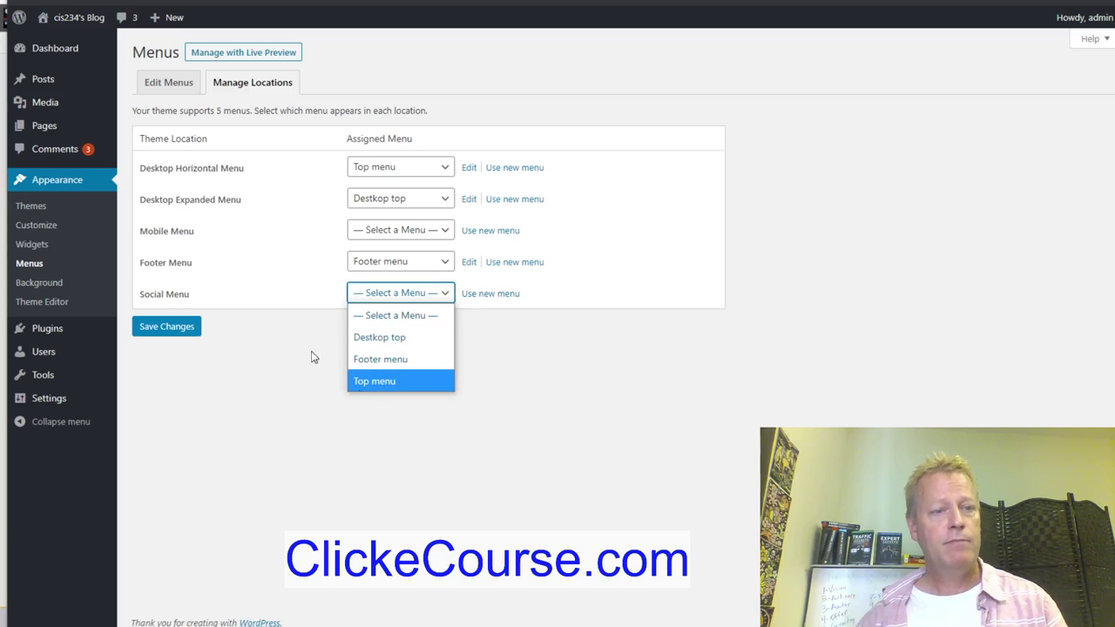
left_click(251, 351)
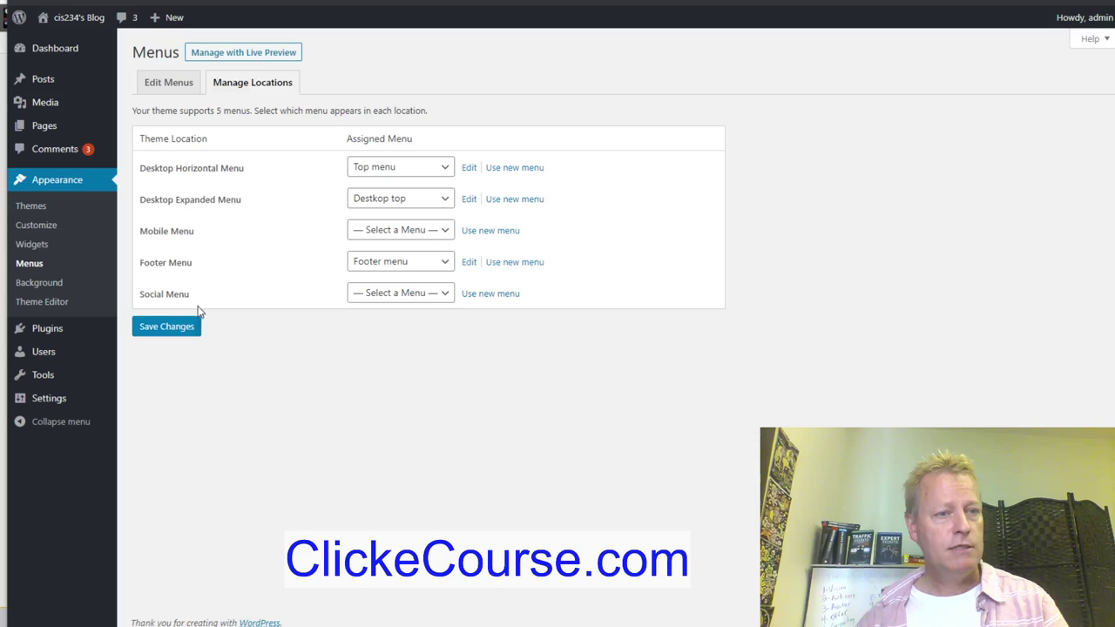
left_click(494, 295)
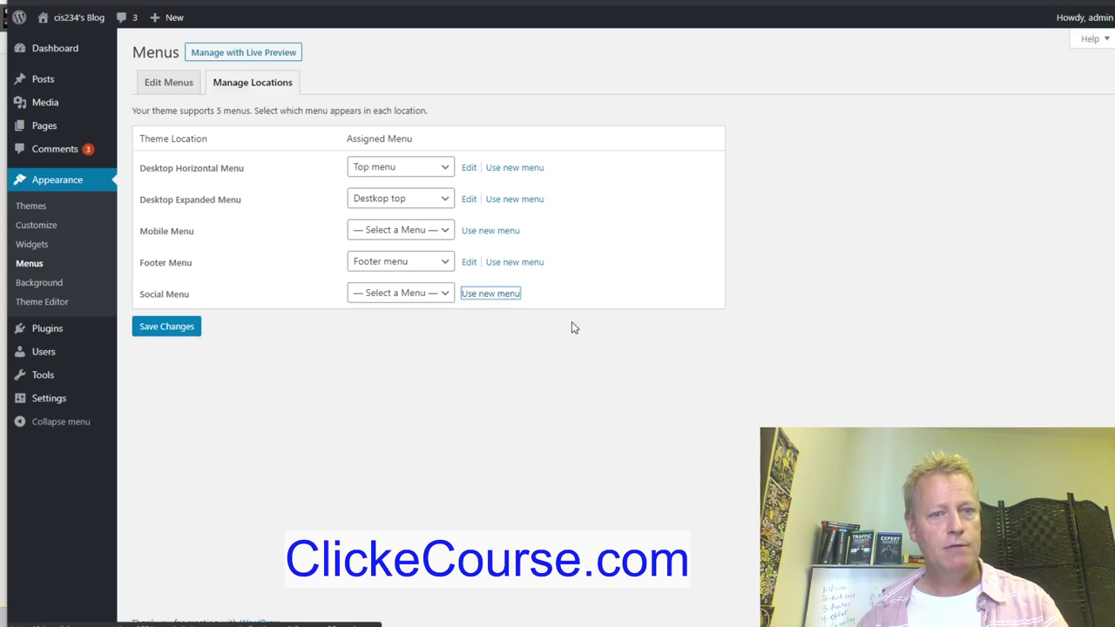
left_click(435, 219)
- Create the Social menu and add a Facebook custom link with the profile URL
type("Social")
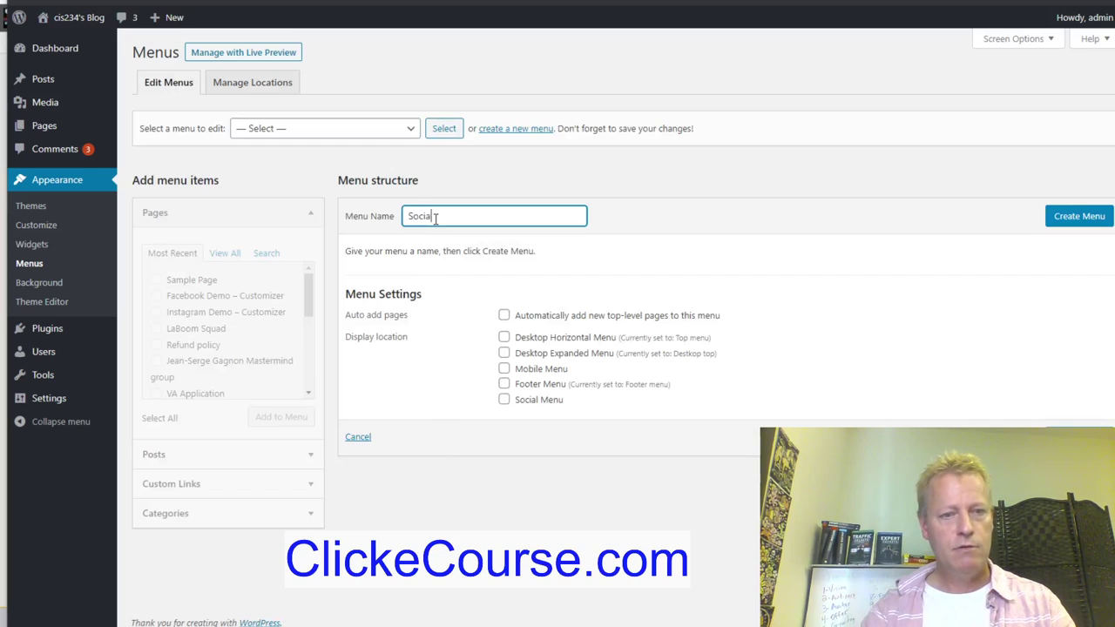
left_click(1064, 218)
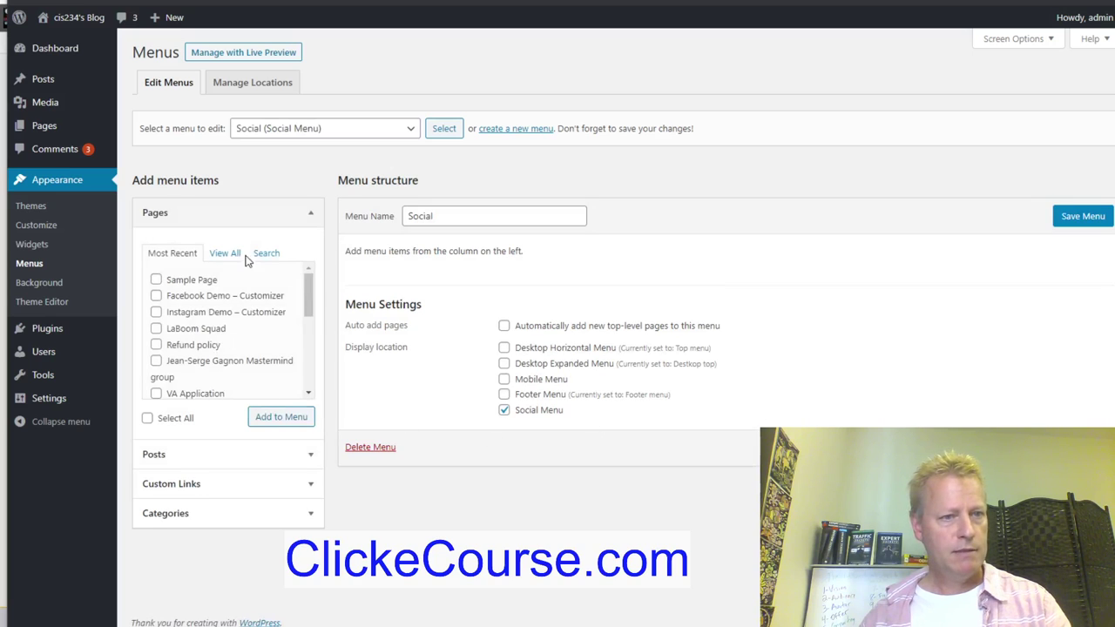
left_click(221, 484)
left_click(251, 315)
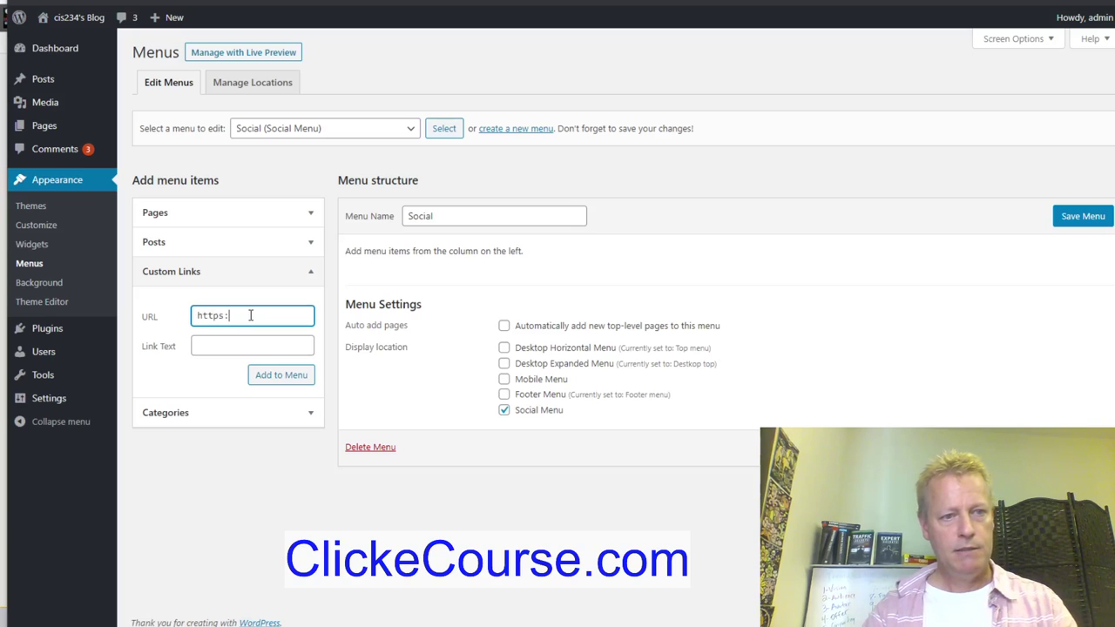
type("https://facebook")
type(".com/newlix")
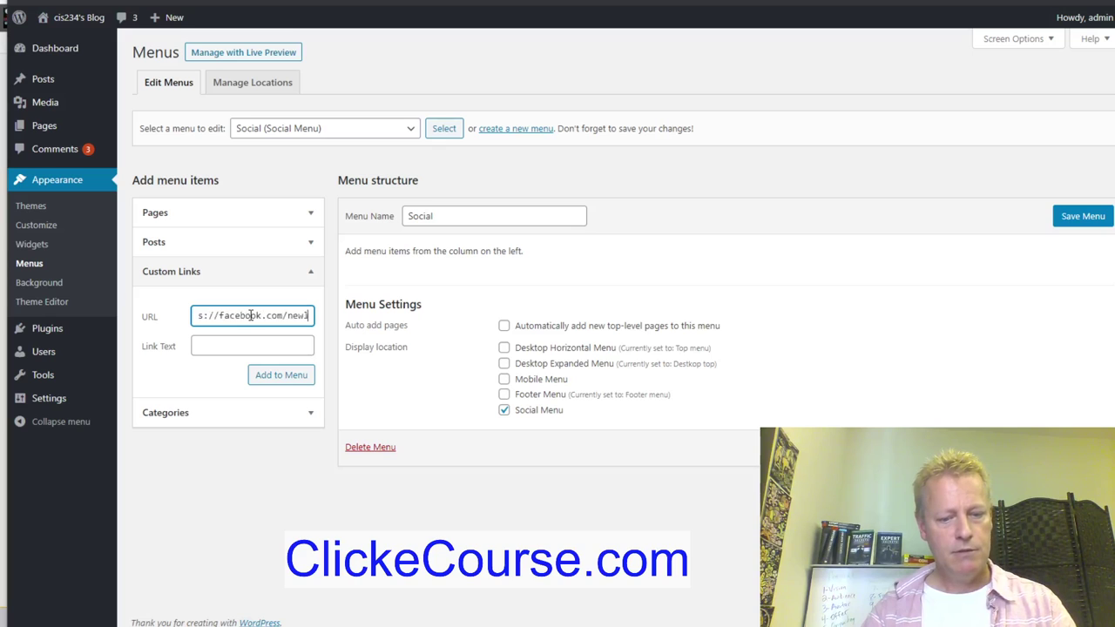
left_click(251, 350)
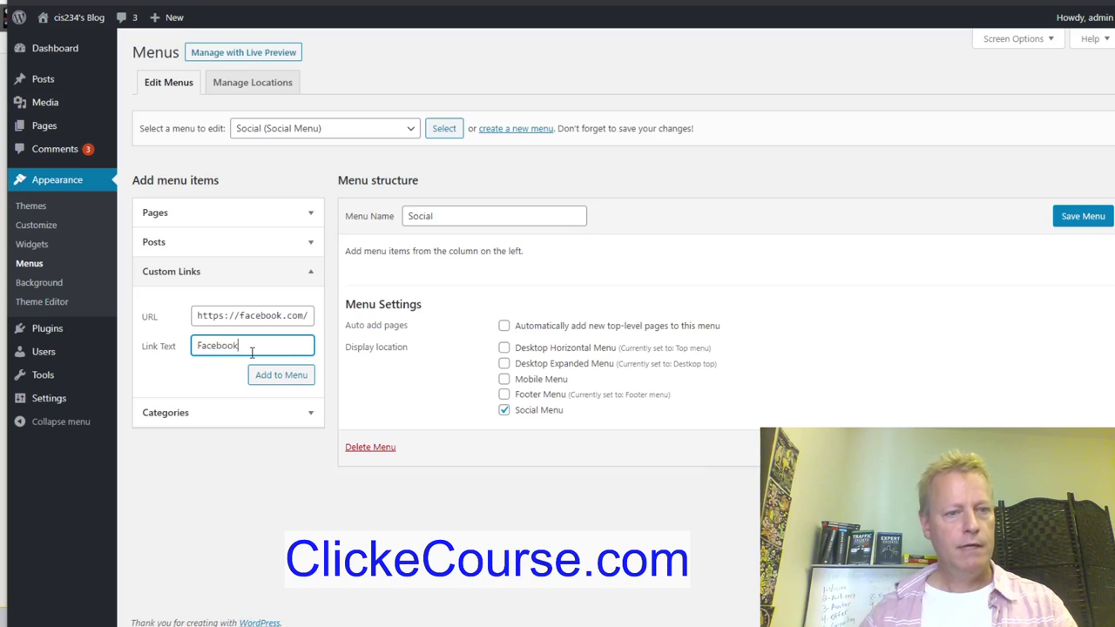
left_click(268, 376)
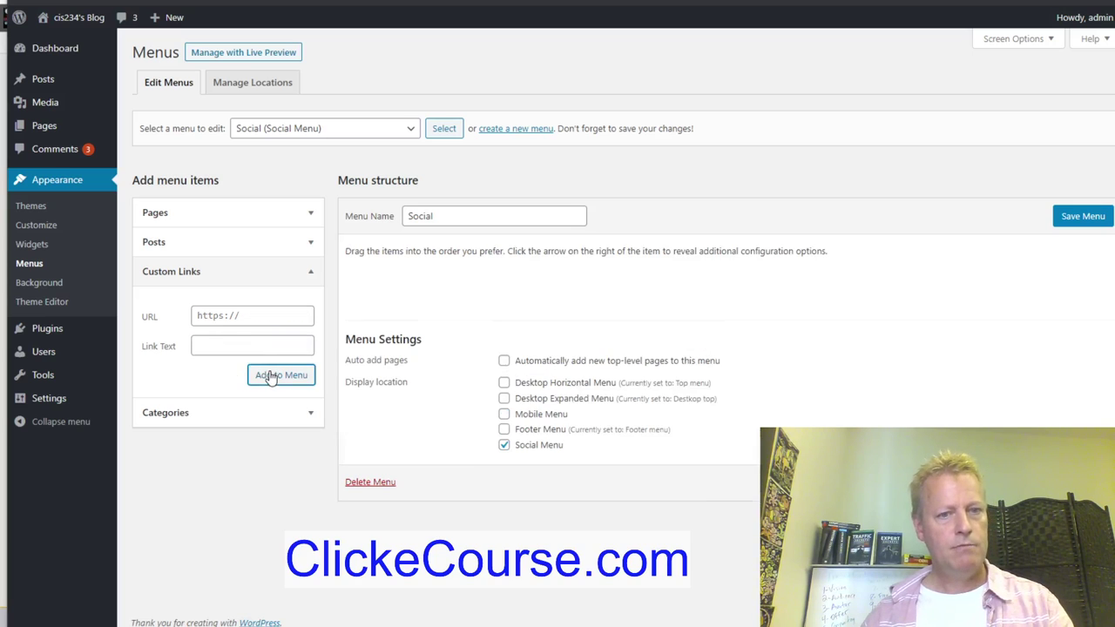
- Add a Twitter custom link pointing to the Twitter profile URL
left_click(246, 311)
type("https://twi")
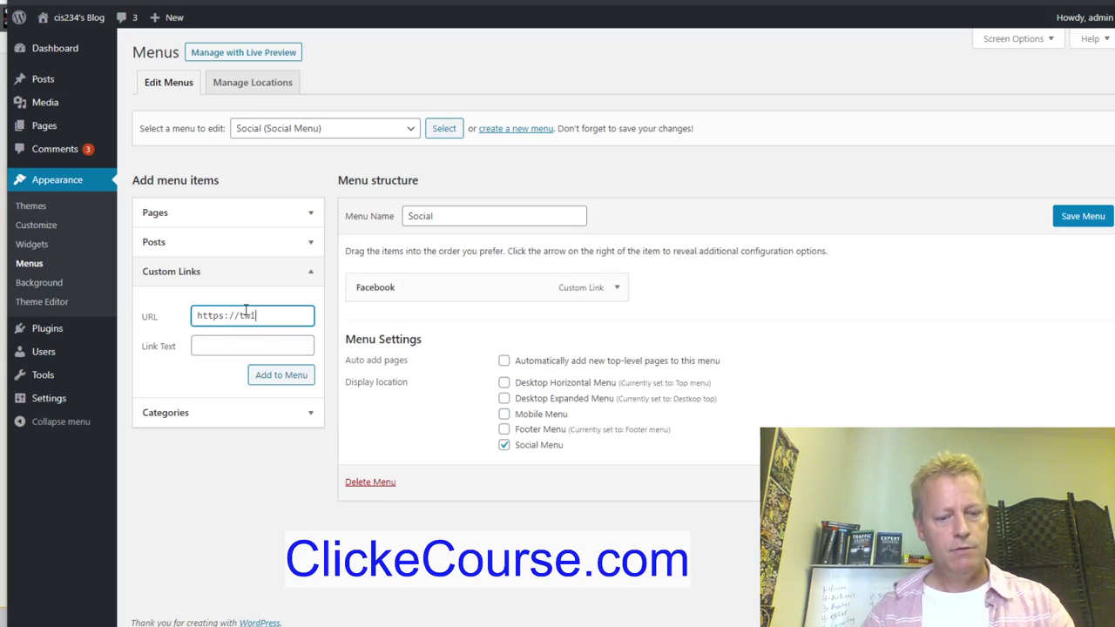
type("tter.com/jeansergegagnon")
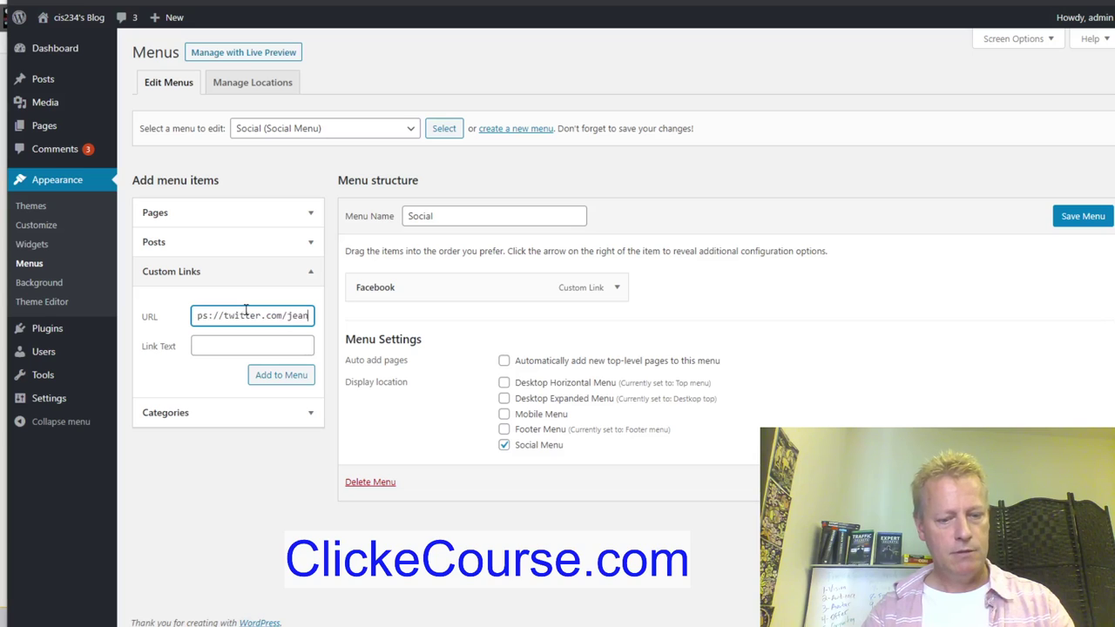
key("Tab")
type("Twit")
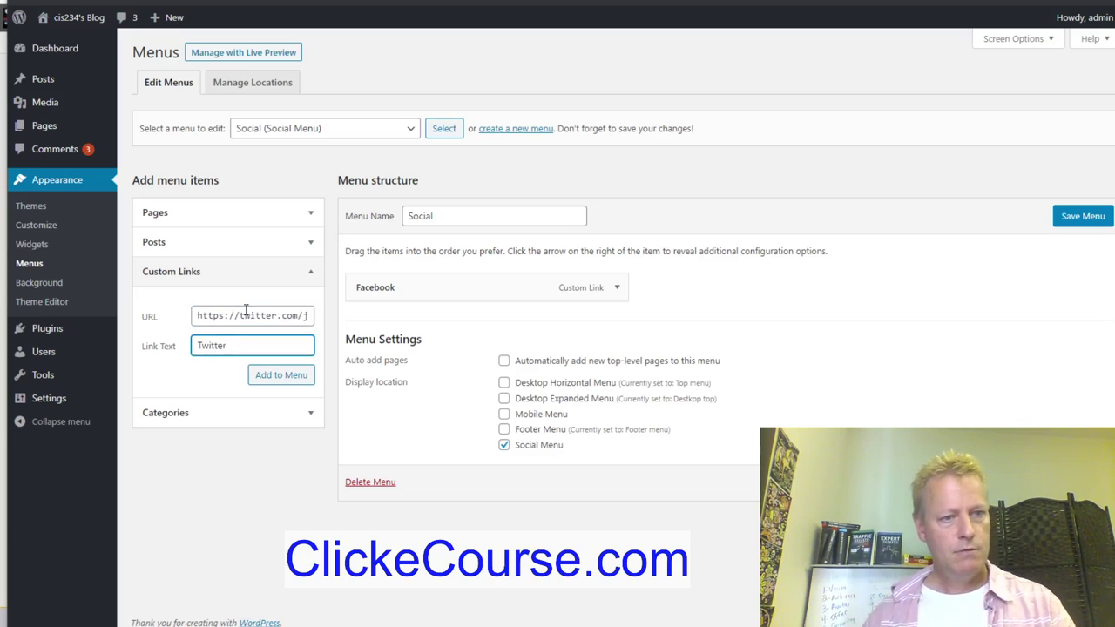
left_click(288, 375)
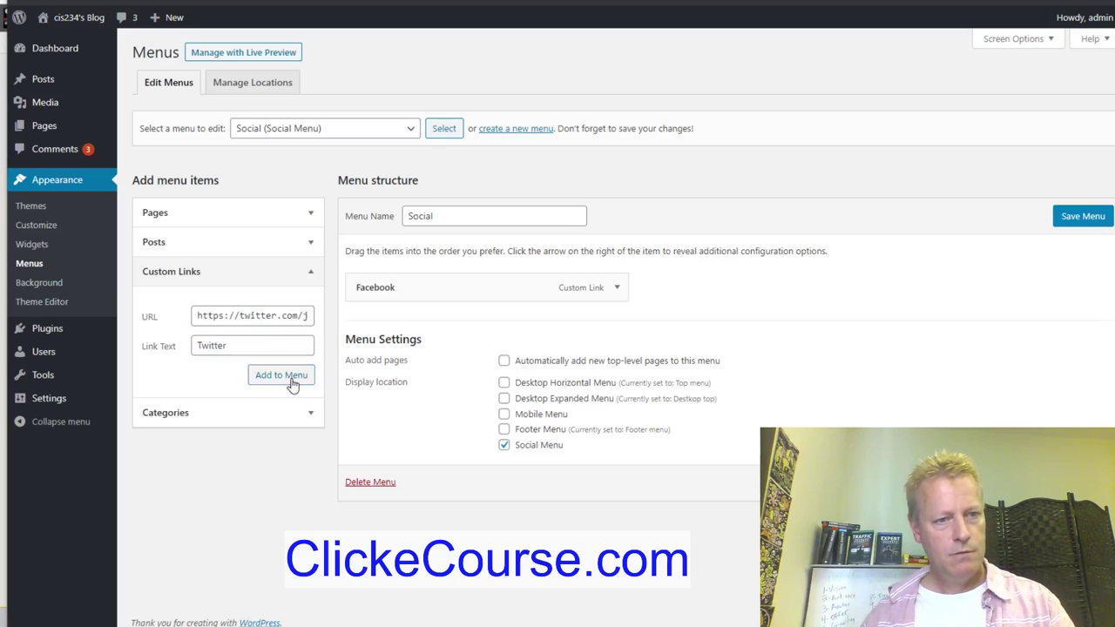
- Add an Instagram custom link labelled Instagram, save the Social menu, and check location assignments
left_click(245, 315)
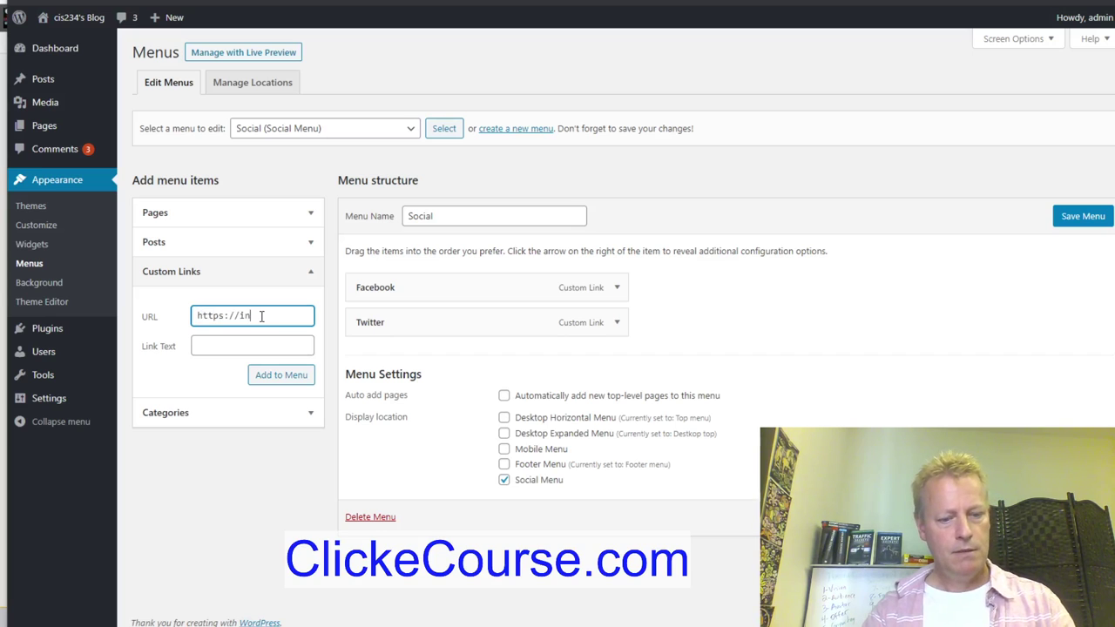
type(".com/")
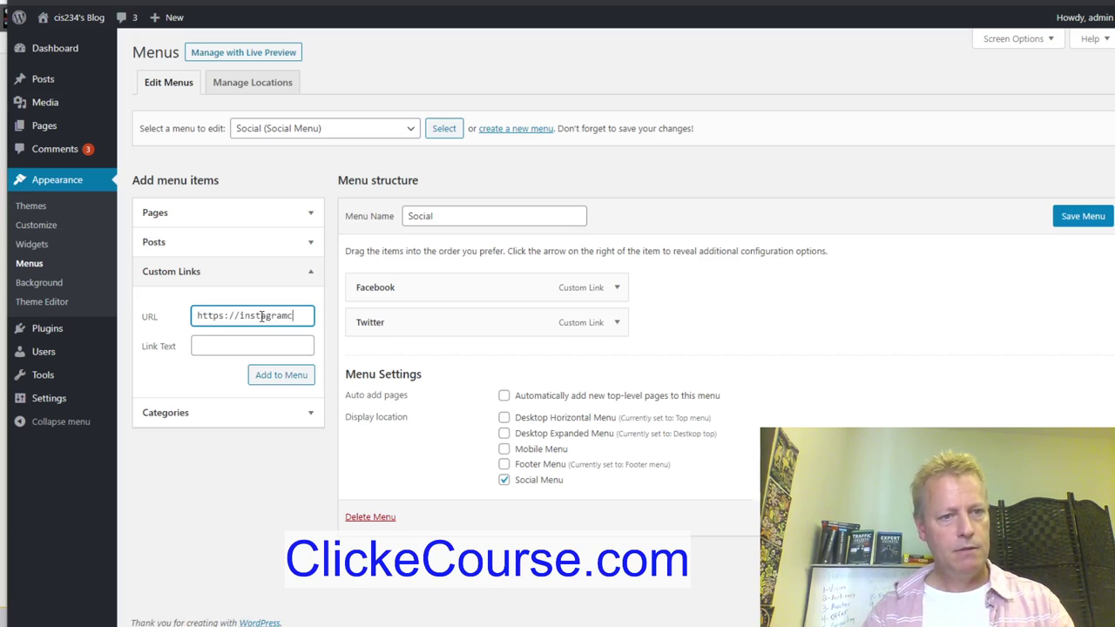
type("jeansergegagnon")
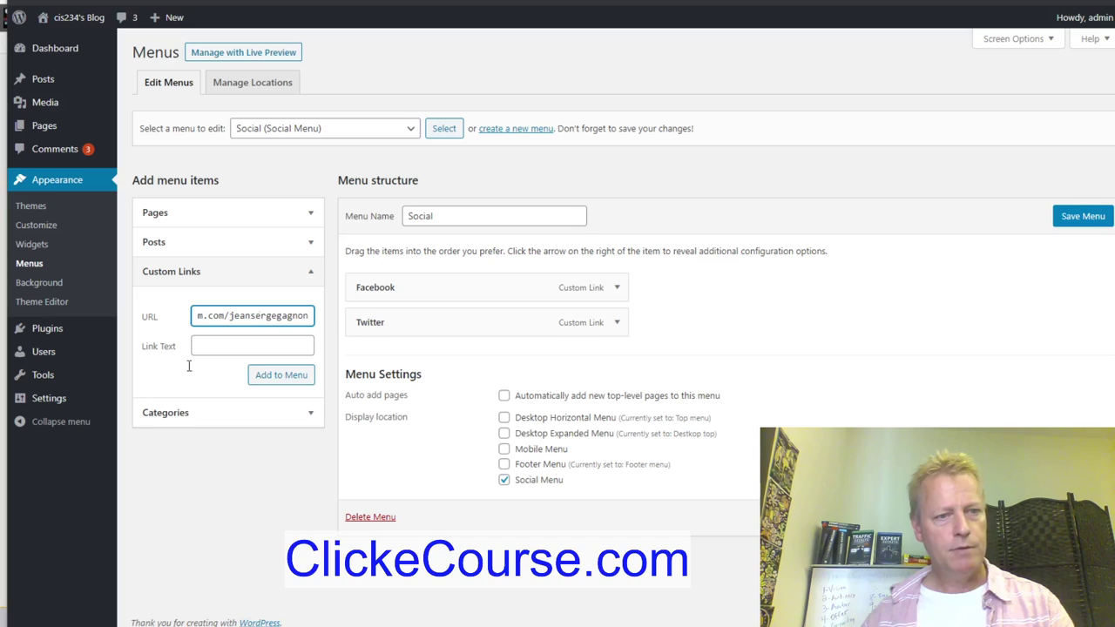
left_click(244, 347)
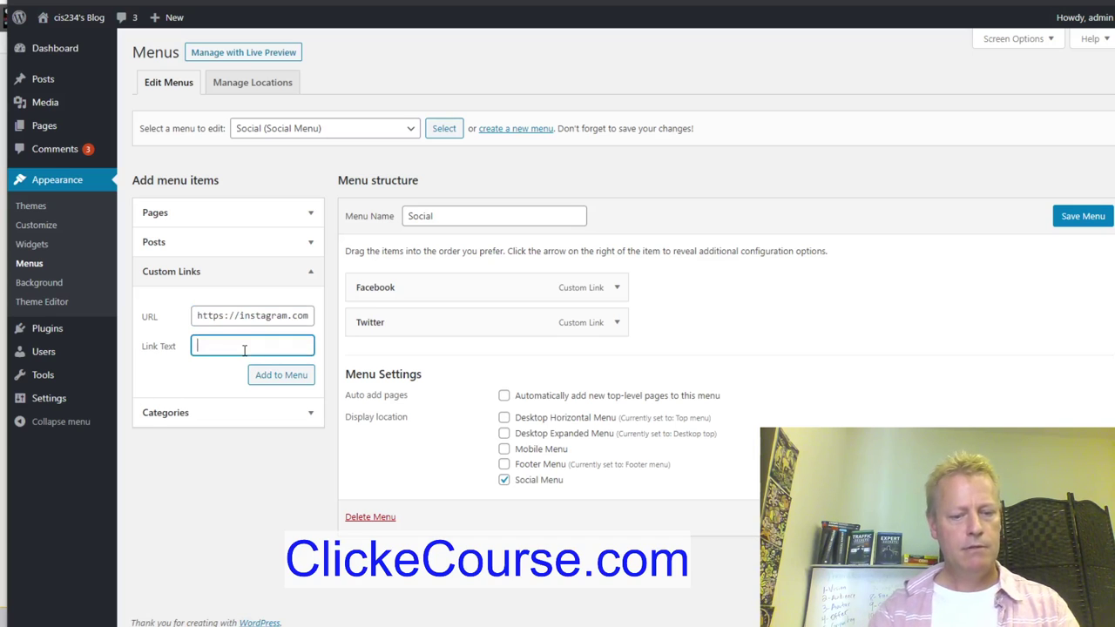
type("Instagram")
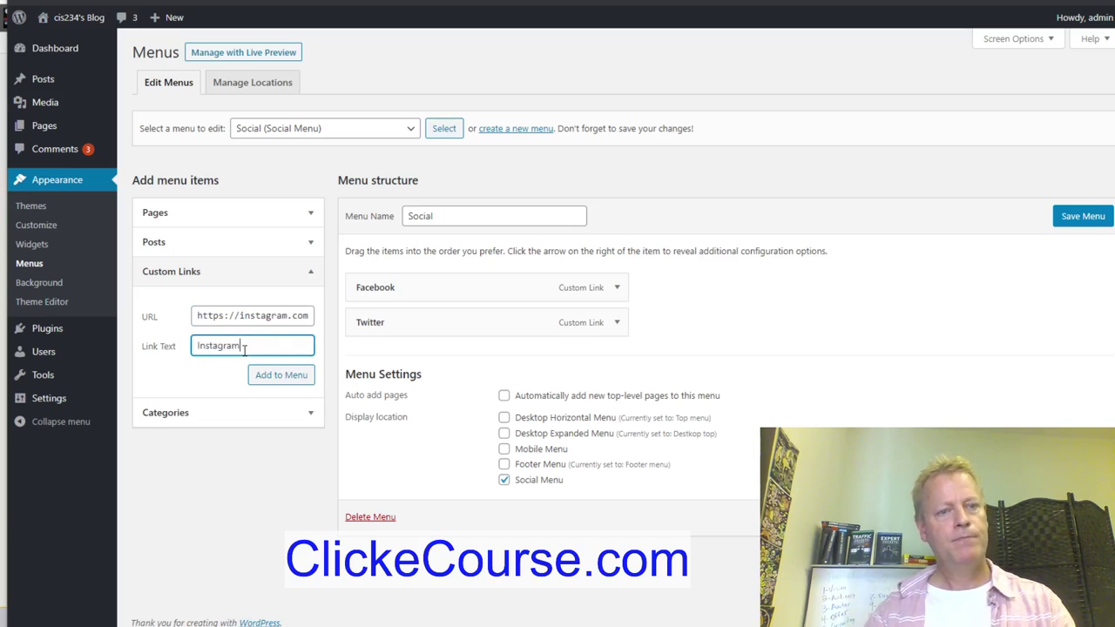
left_click(294, 374)
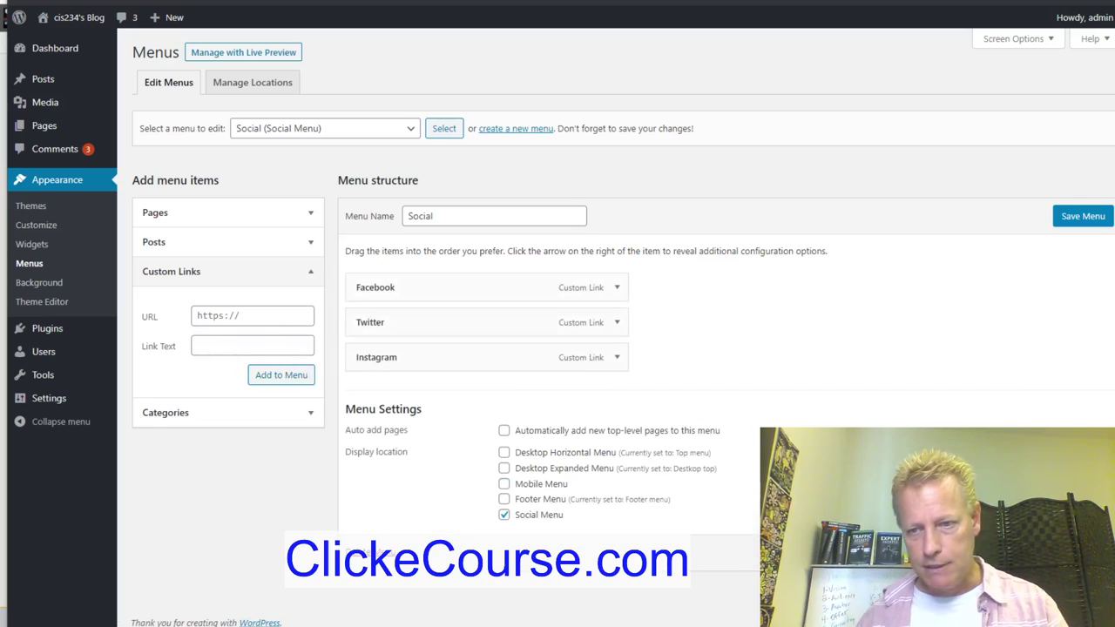
left_click(1083, 216)
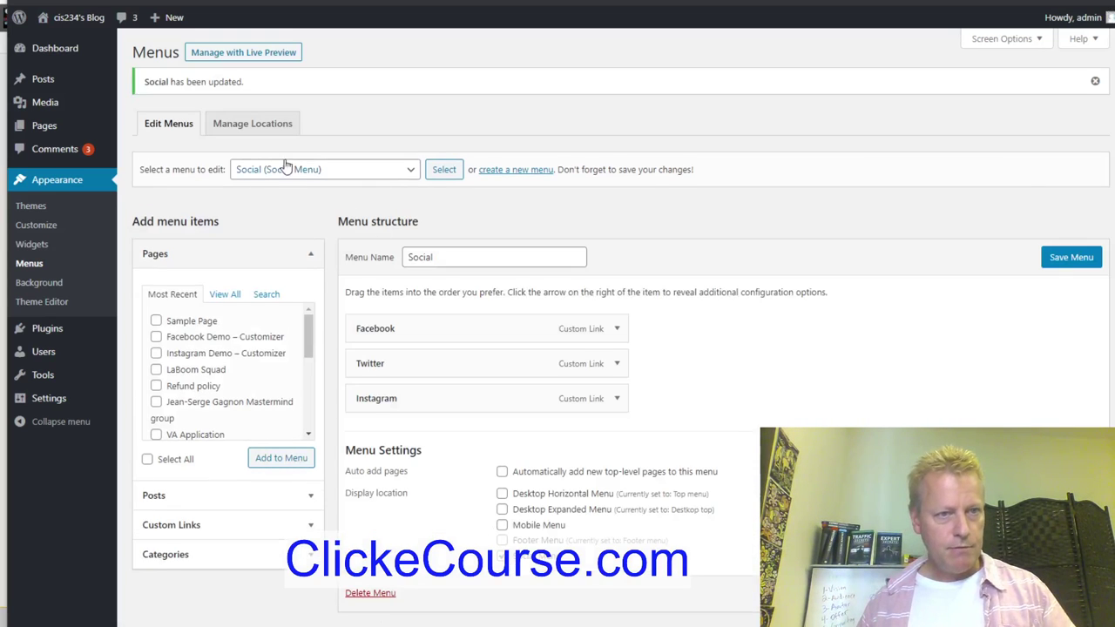
left_click(254, 123)
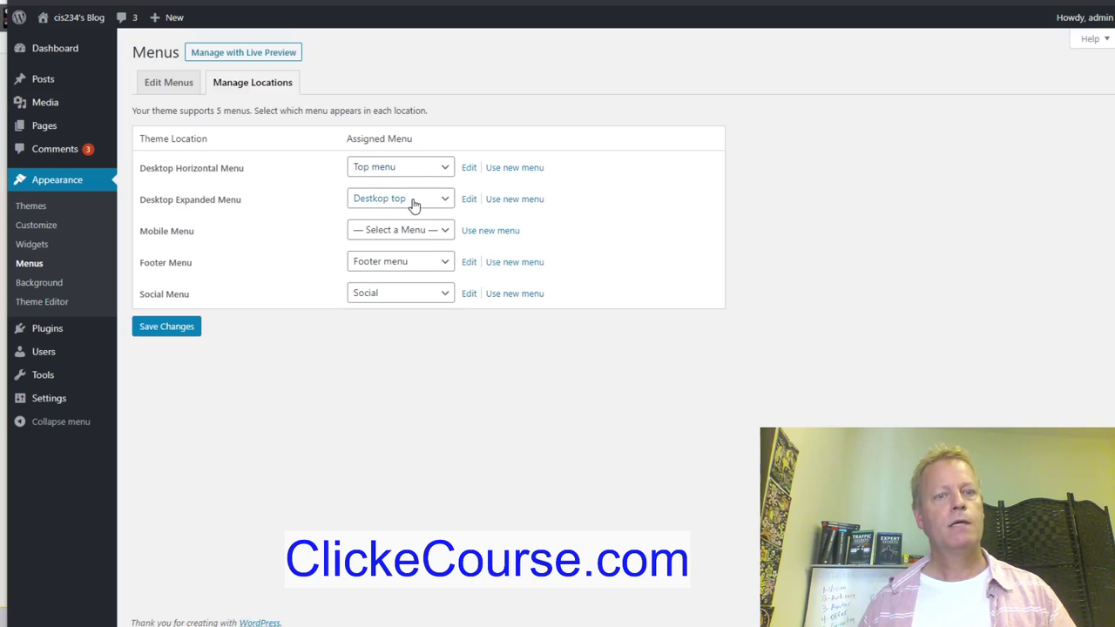
- Turn on auto-add pages for Destkop top, remove Simple Online Strategies List and VA Application, and save
left_click(468, 200)
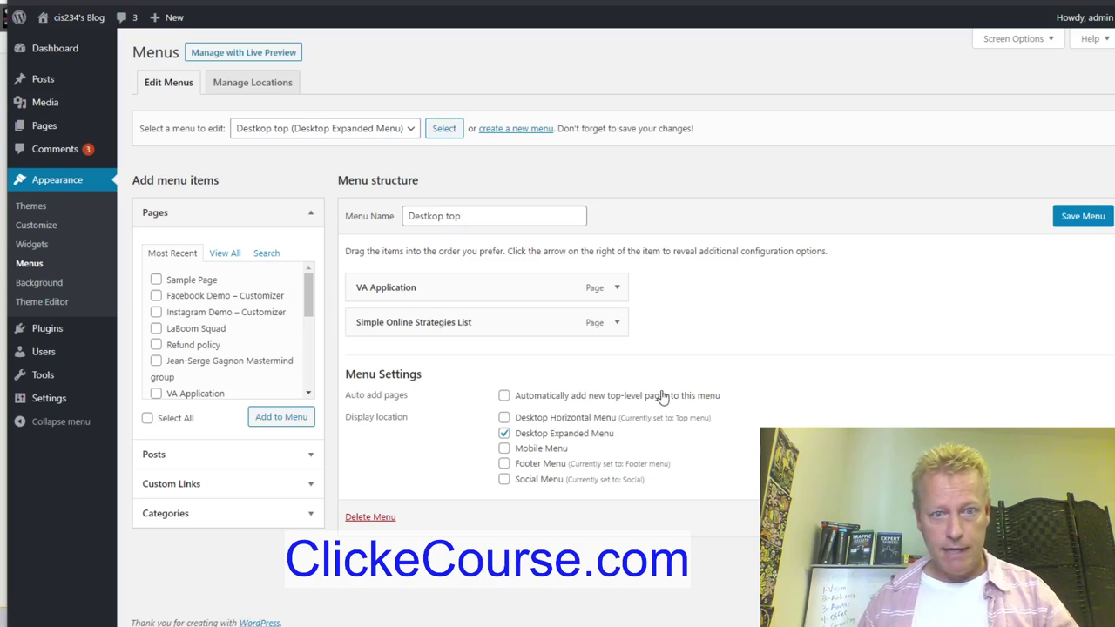
left_click(504, 395)
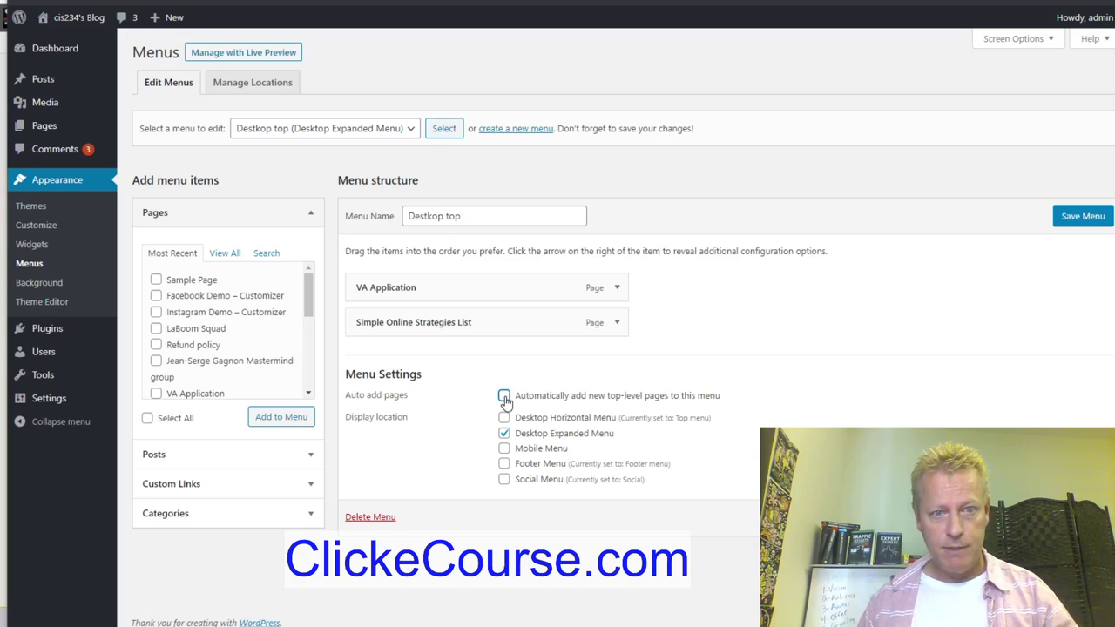
left_click(614, 323)
left_click(357, 451)
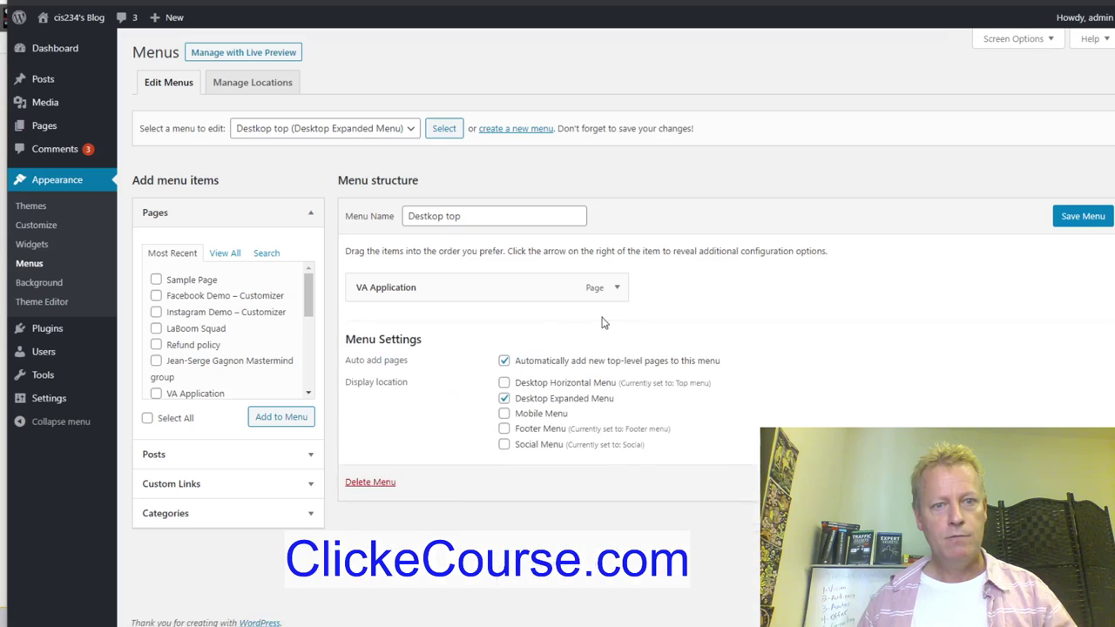
left_click(616, 288)
left_click(358, 462)
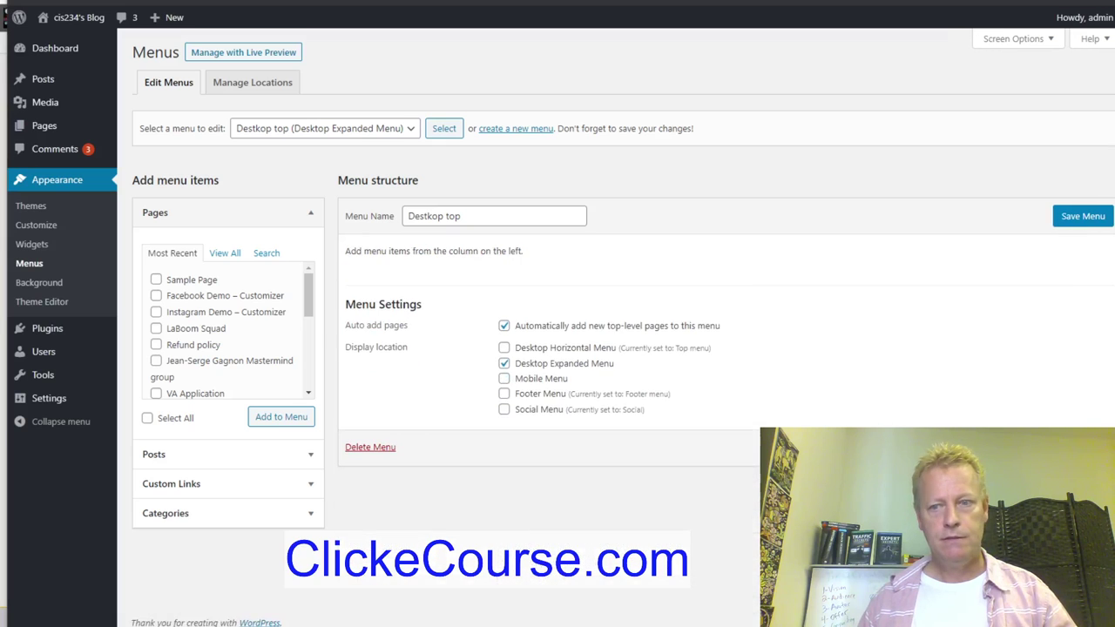
key("Return")
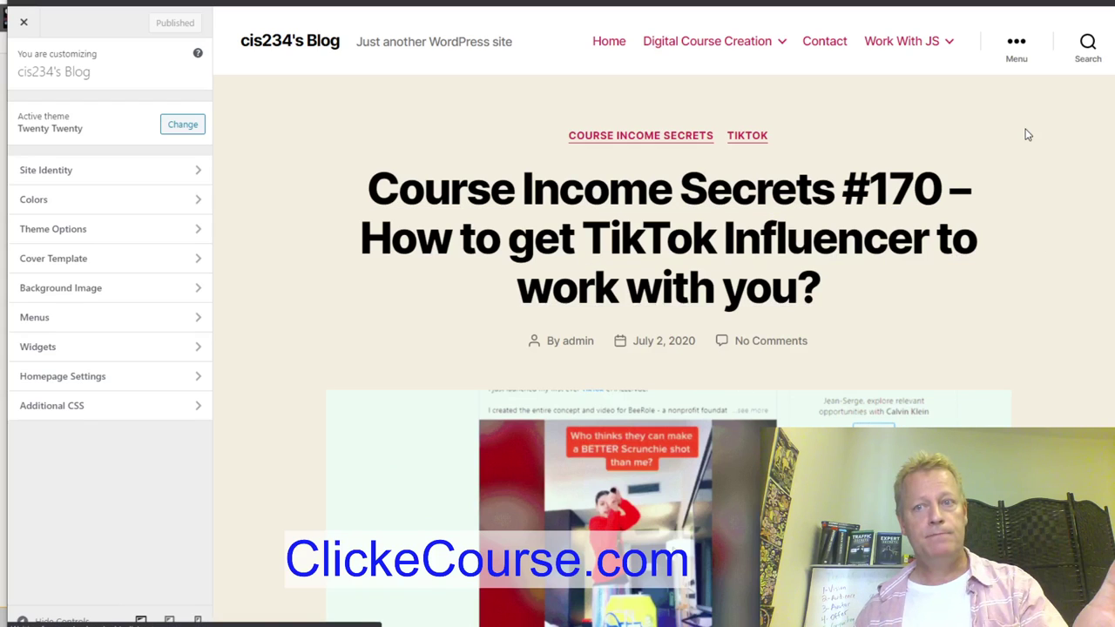
left_click(1016, 43)
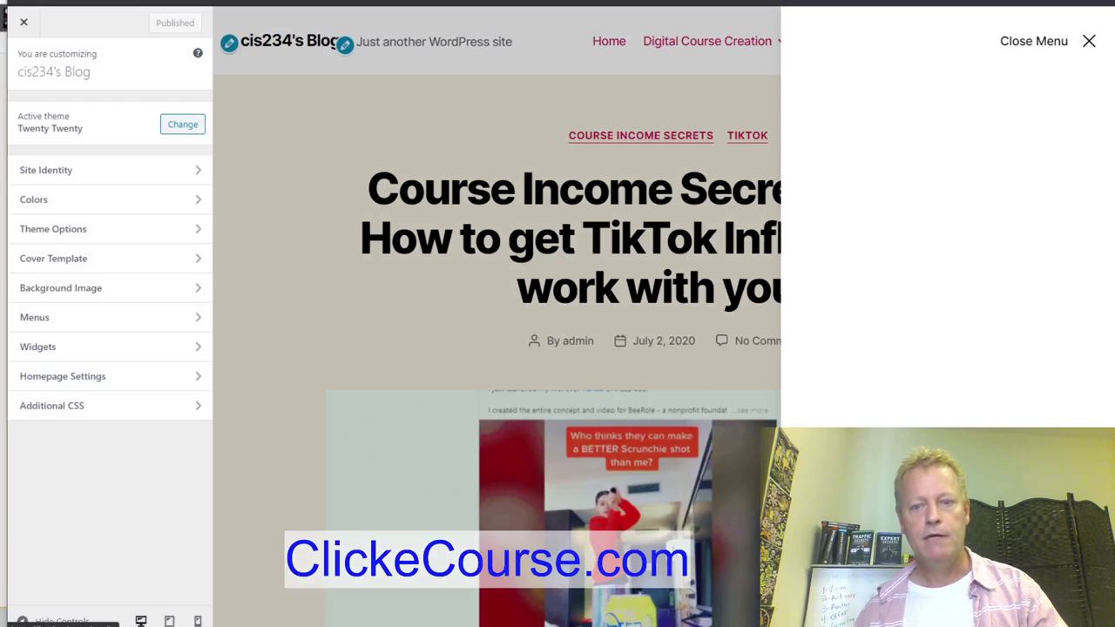
left_click(1088, 42)
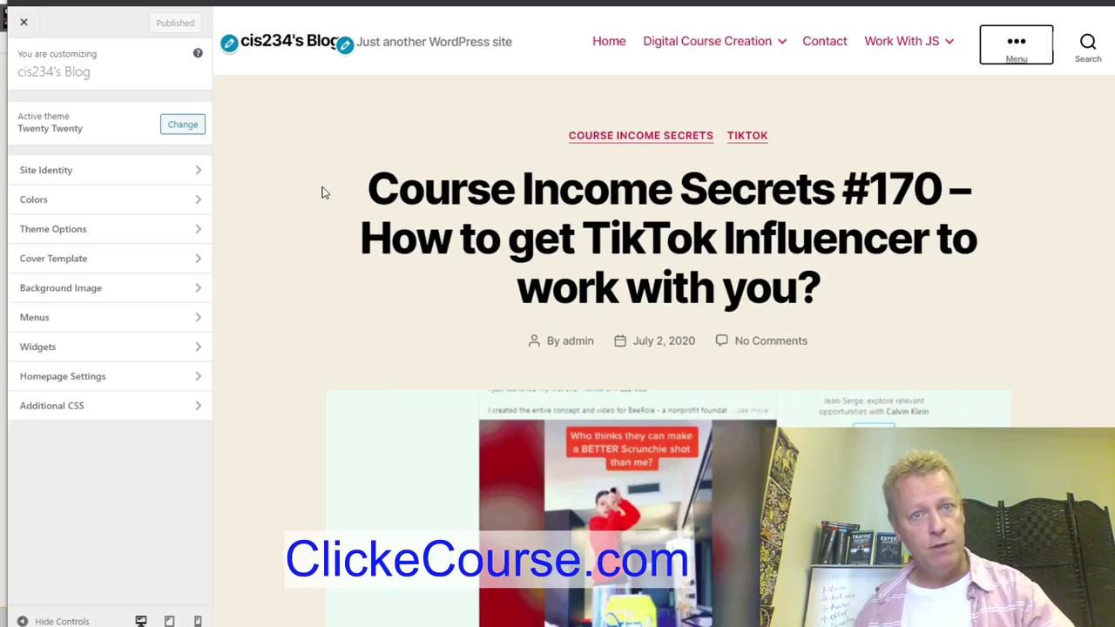
left_click(23, 23)
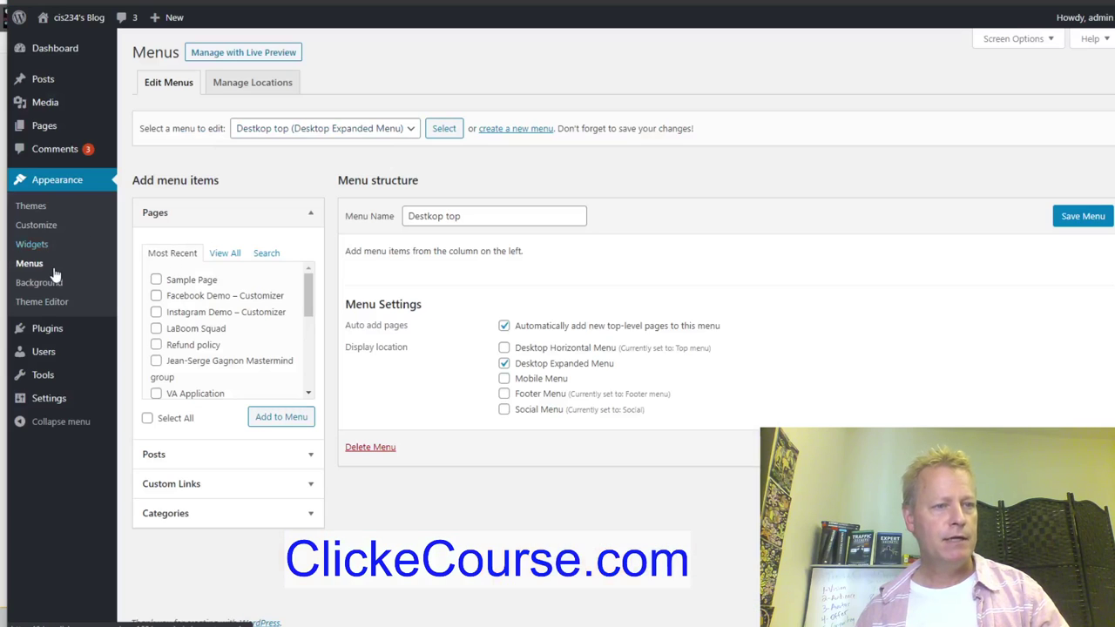
left_click(320, 137)
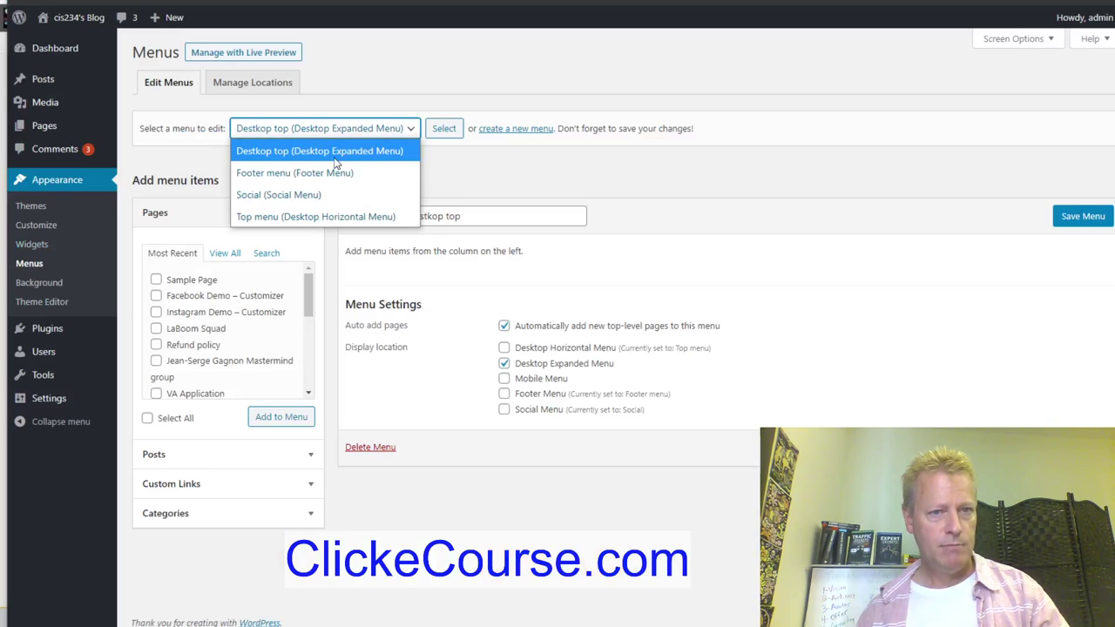
left_click(335, 156)
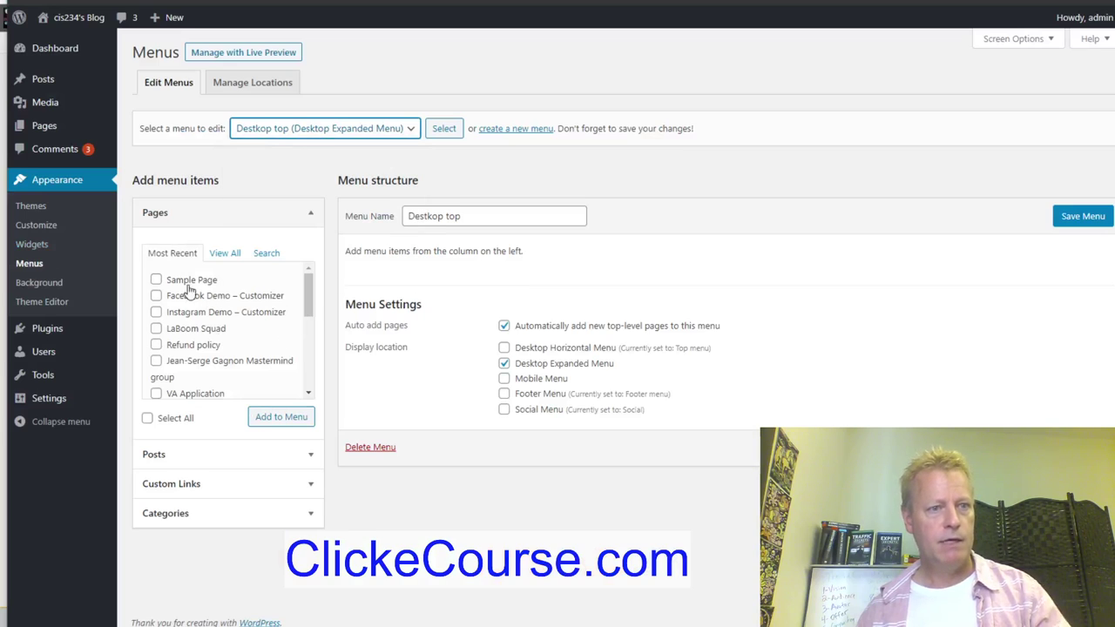
left_click(150, 419)
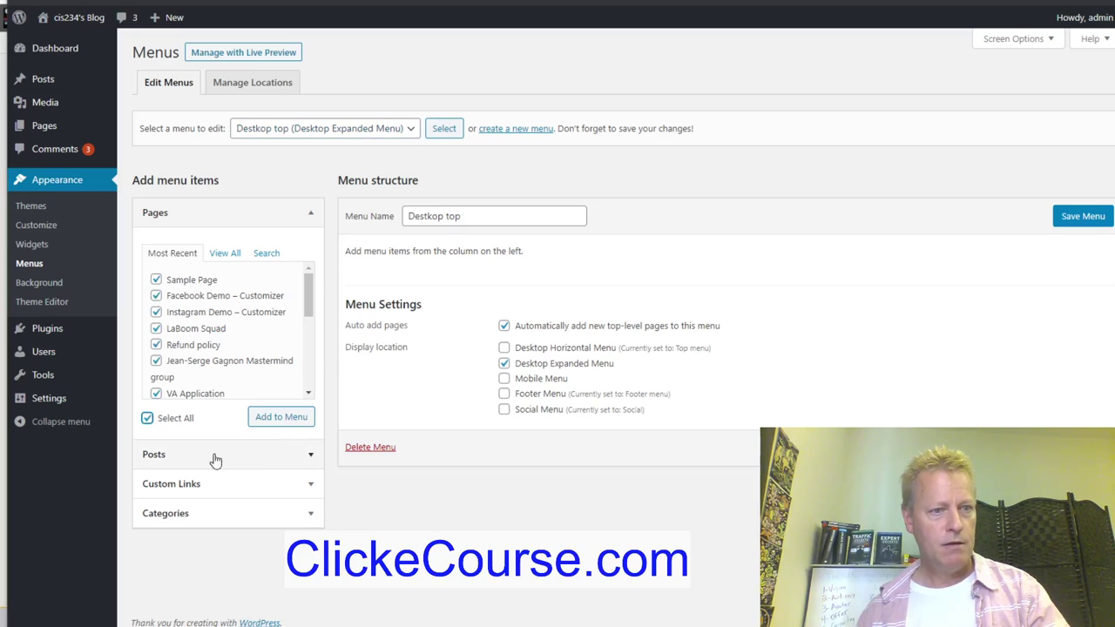
left_click(285, 418)
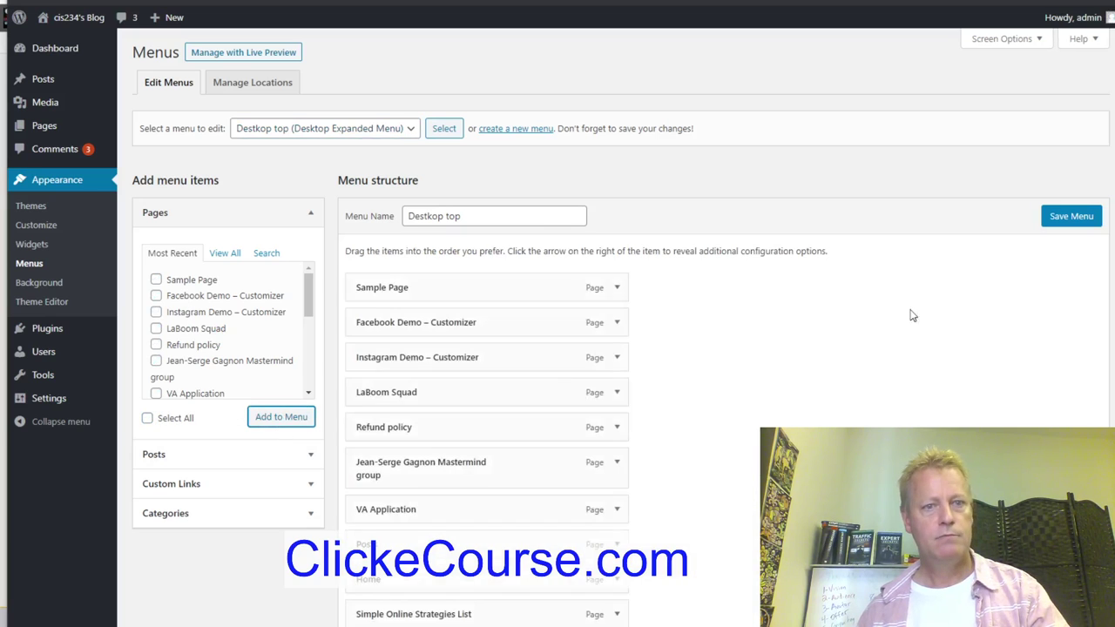
left_click(1071, 216)
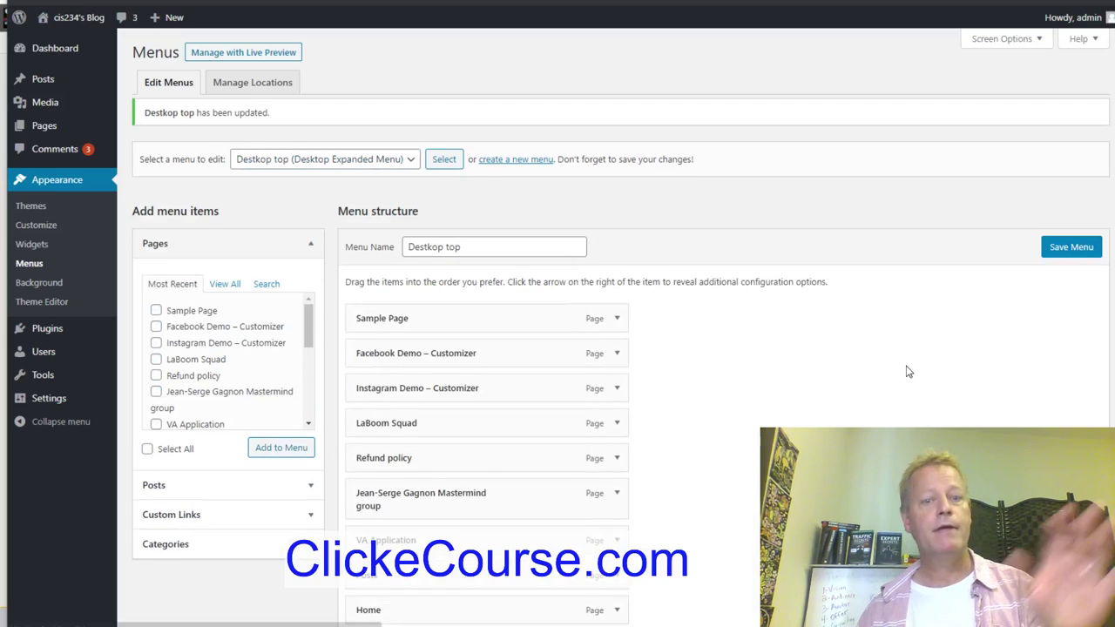
scroll(510, 505, "down", 5)
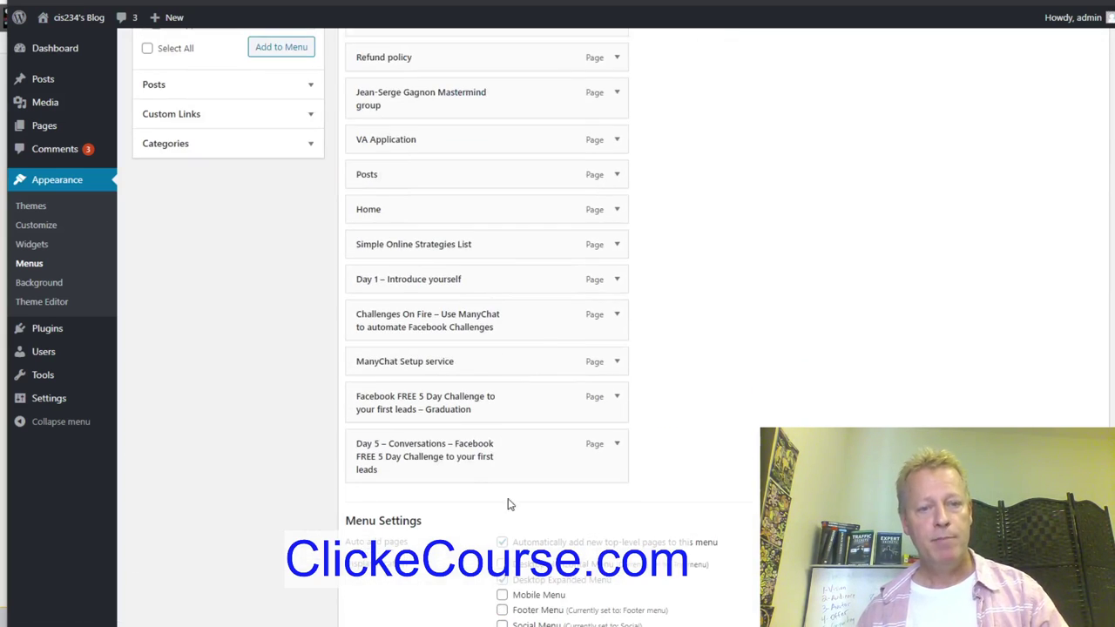
scroll(707, 320, "up", 5)
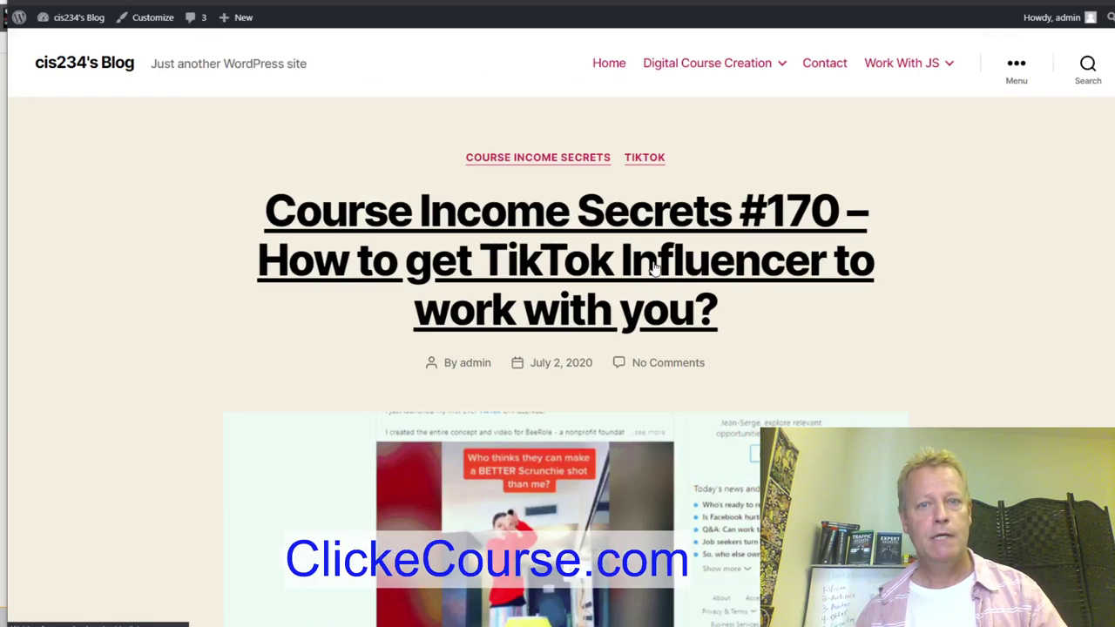
- Open the live blog's expanded page menu, scroll through its links, then close it
left_click(1011, 86)
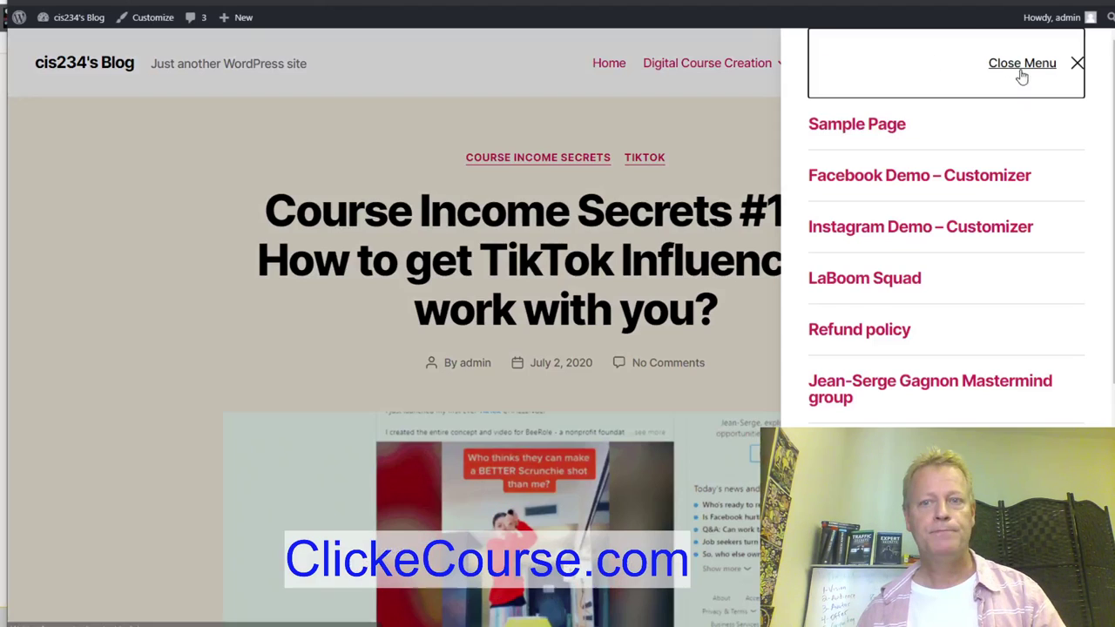
scroll(951, 174, "down", 5)
scroll(906, 270, "up", 5)
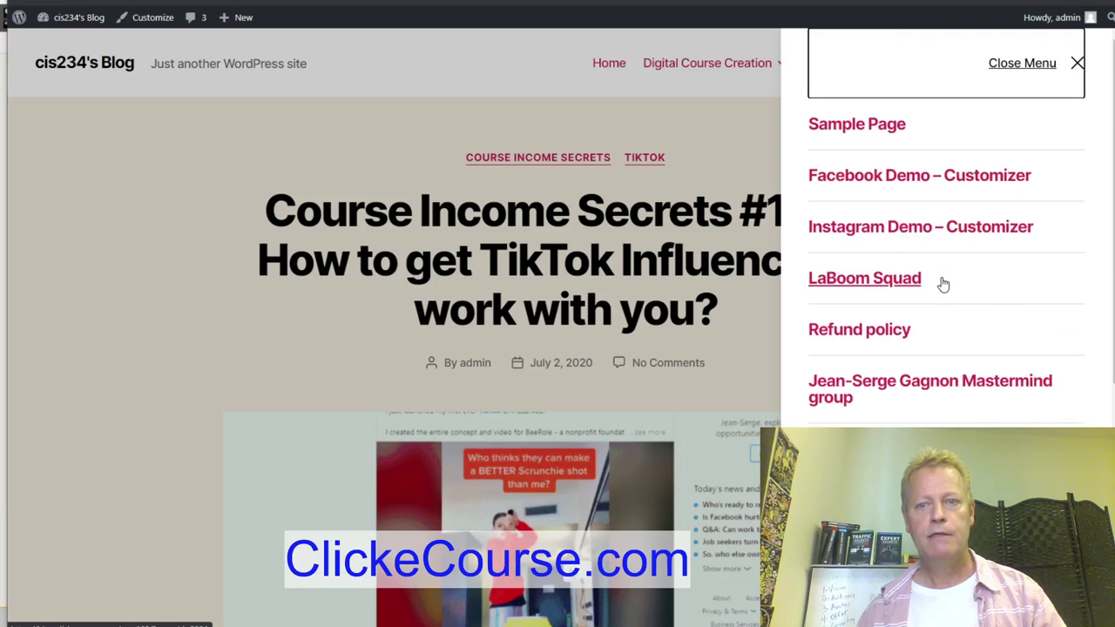
scroll(877, 348, "down", 5)
scroll(882, 379, "up", 5)
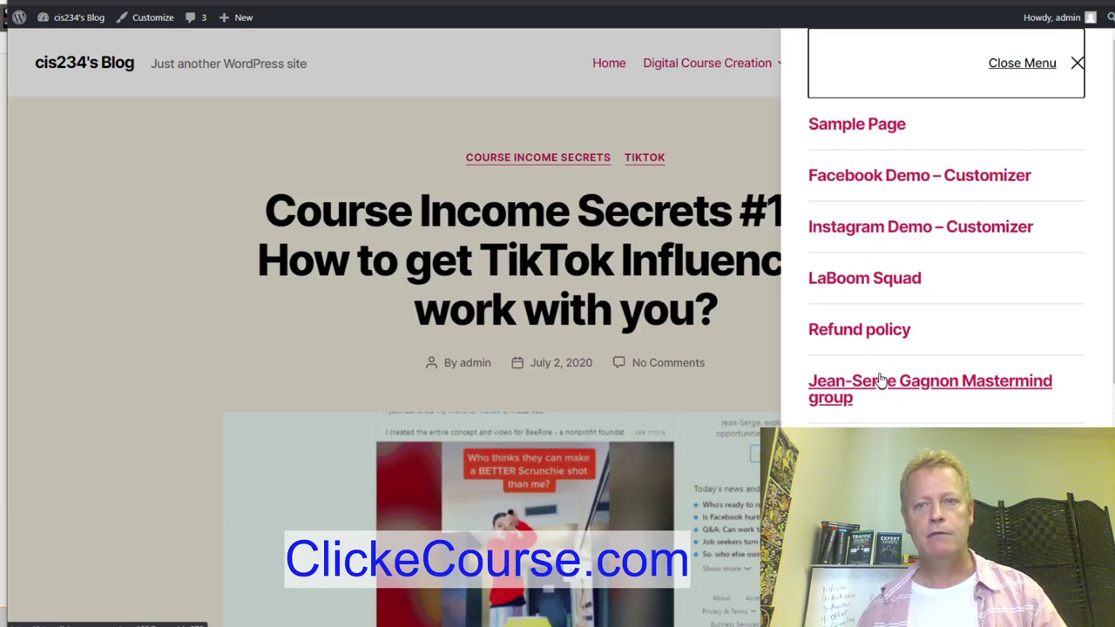
left_click(1030, 65)
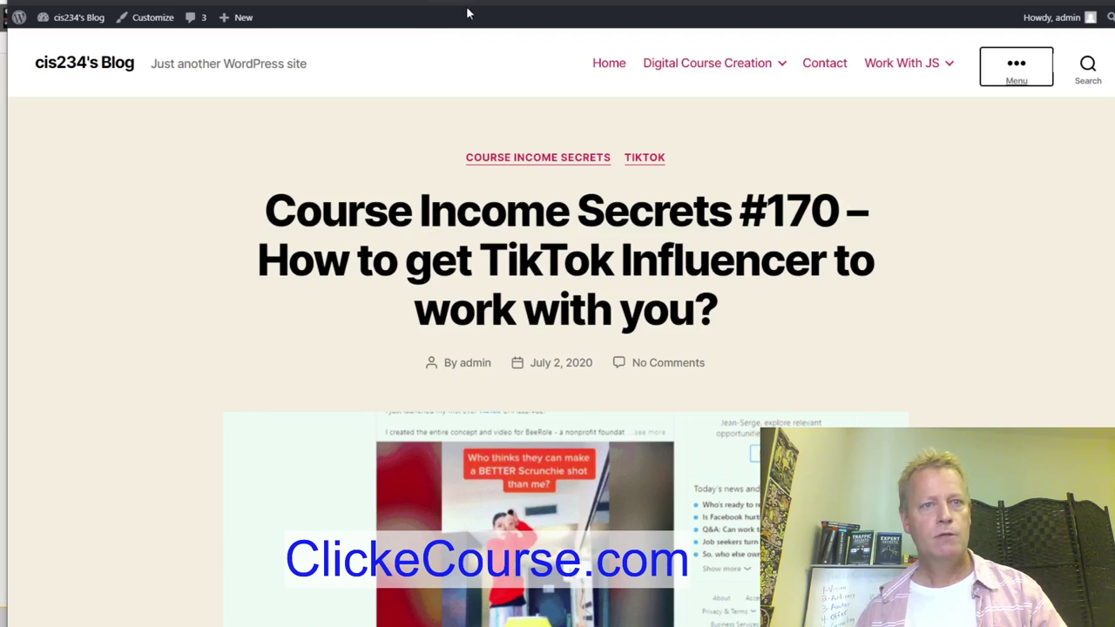
right_click(958, 187)
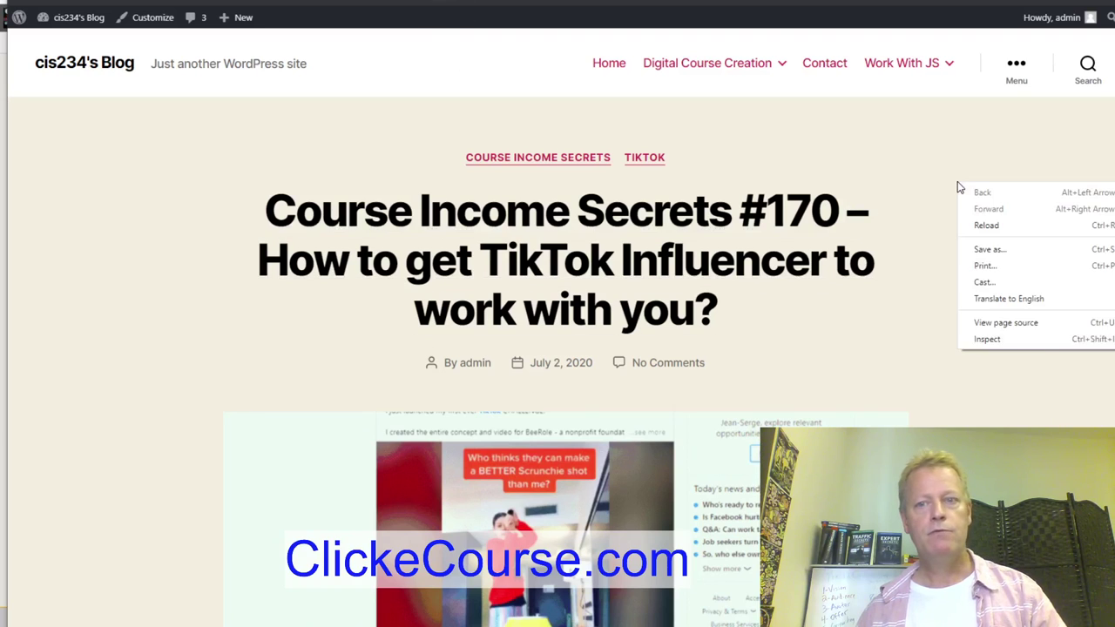
left_click(1010, 340)
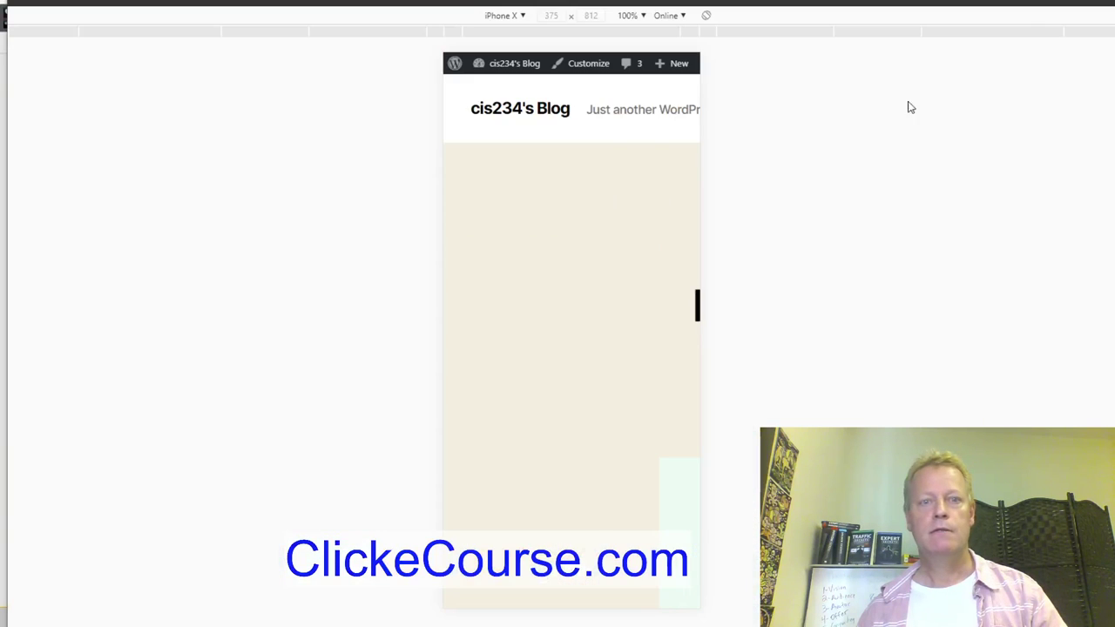
scroll(613, 235, "down", 2)
scroll(613, 236, "down", 5)
scroll(610, 226, "up", 6)
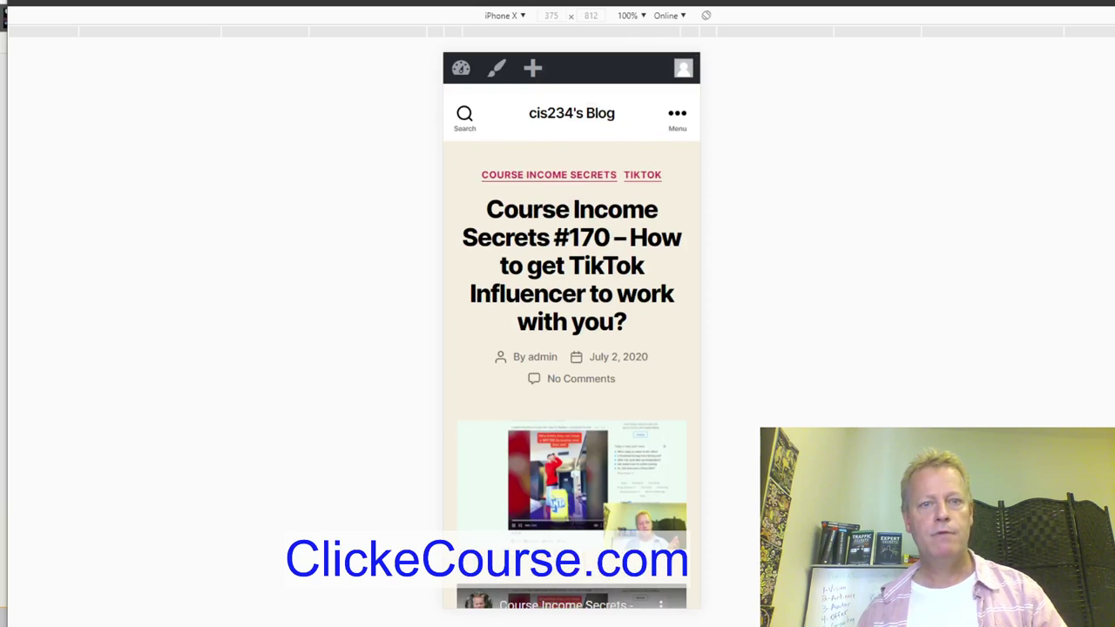
left_click(671, 116)
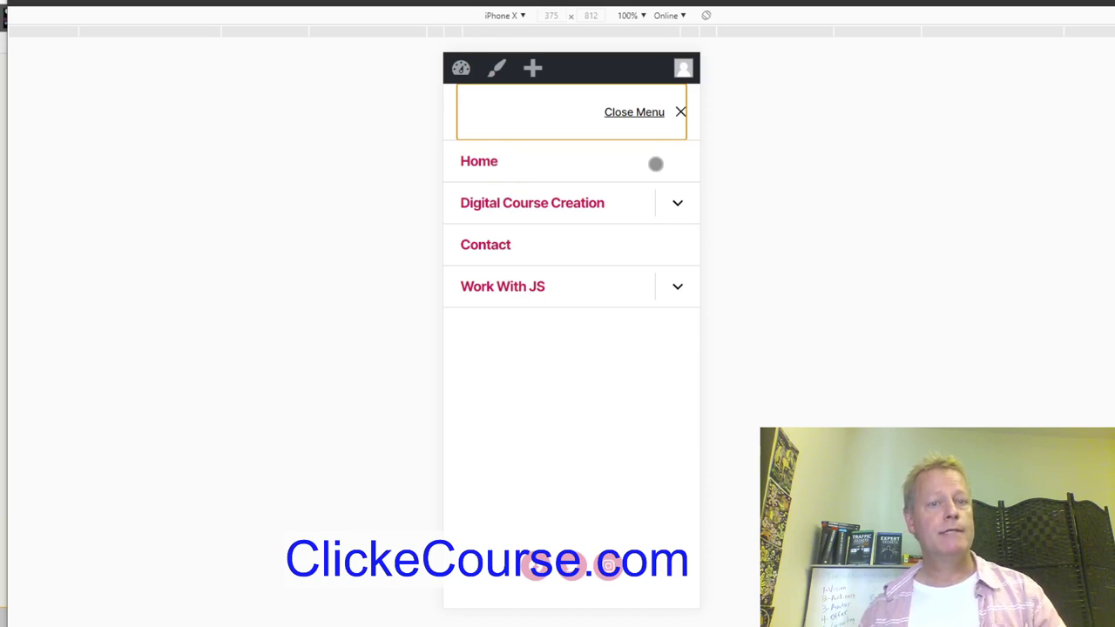
left_click(652, 114)
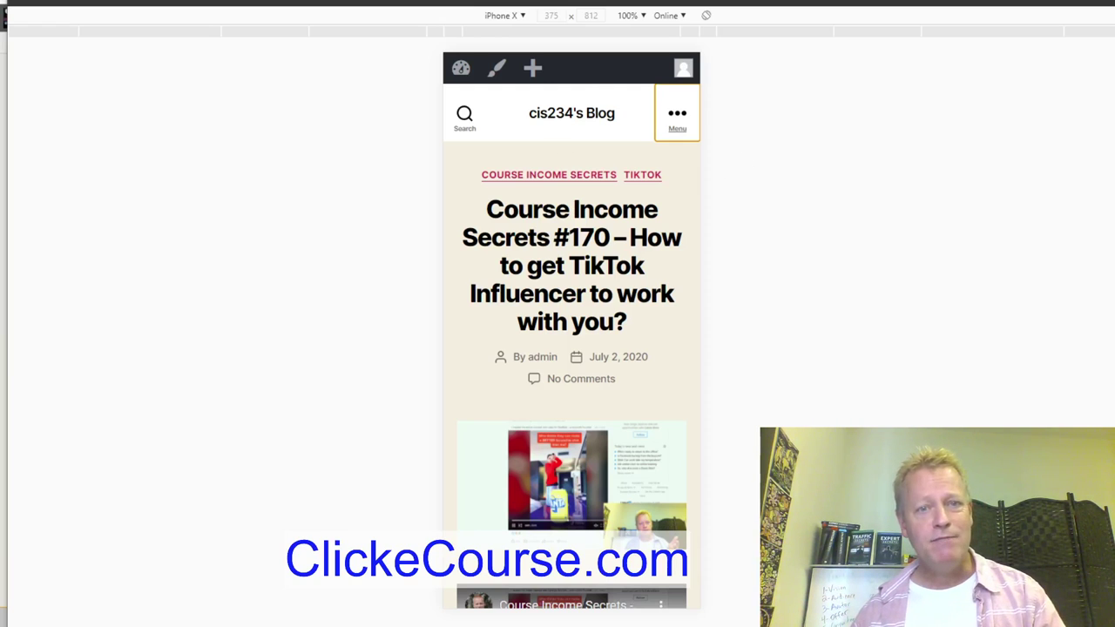
key("ctrl+shift+m")
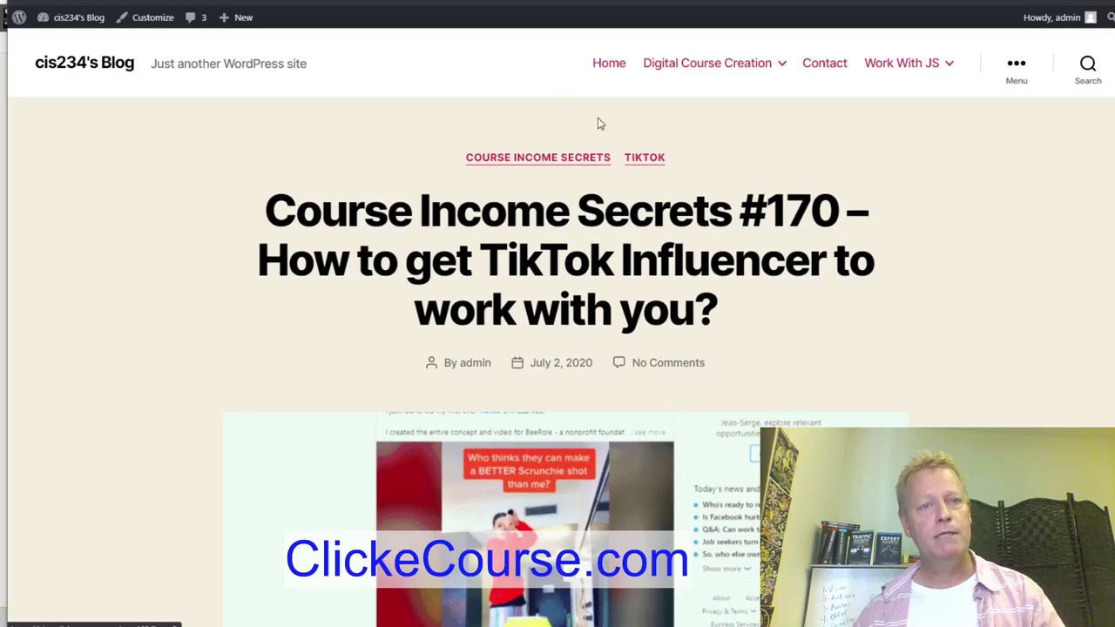
- Switch back to the WordPress Menus admin tab
key("ctrl+Tab")
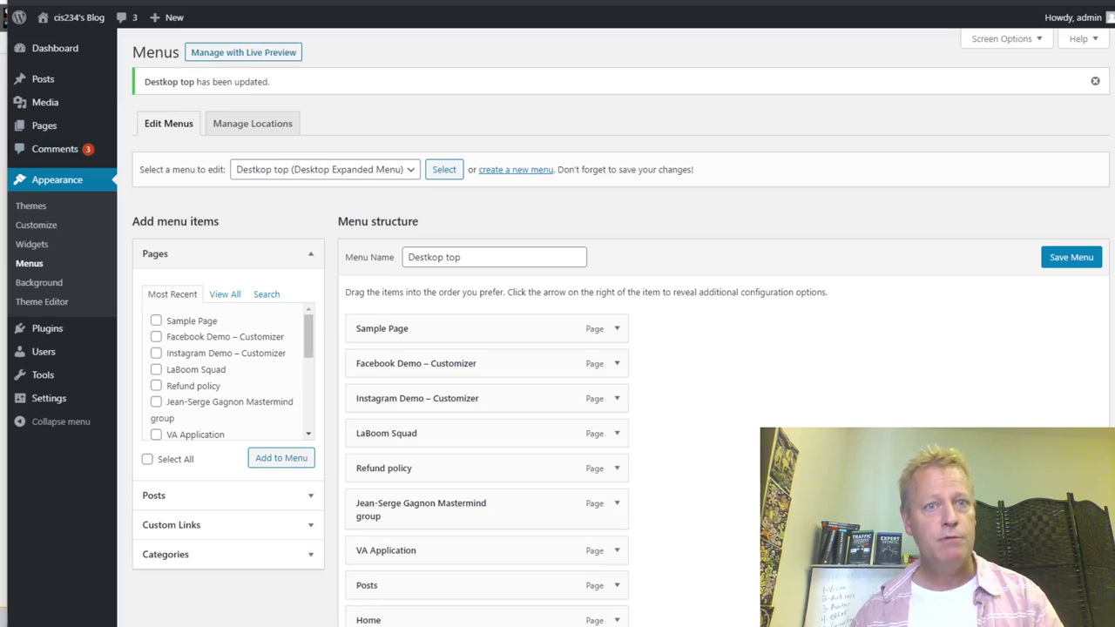
- Load the reference site compassionwithkim.com in an incognito window
key("ctrl+shift+n")
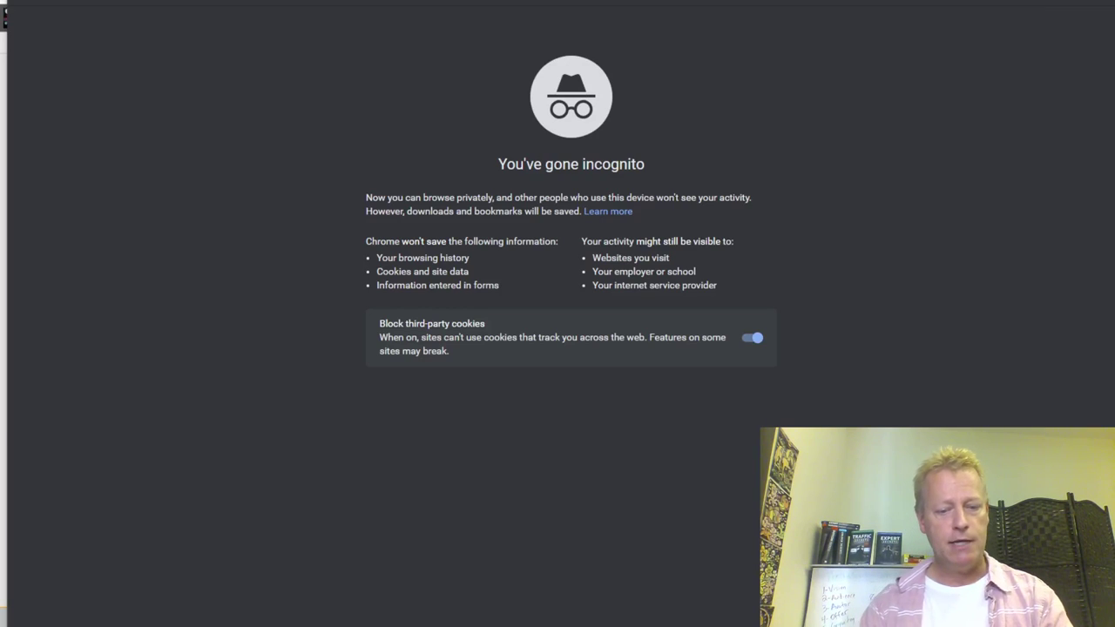
type("comp")
key("Return")
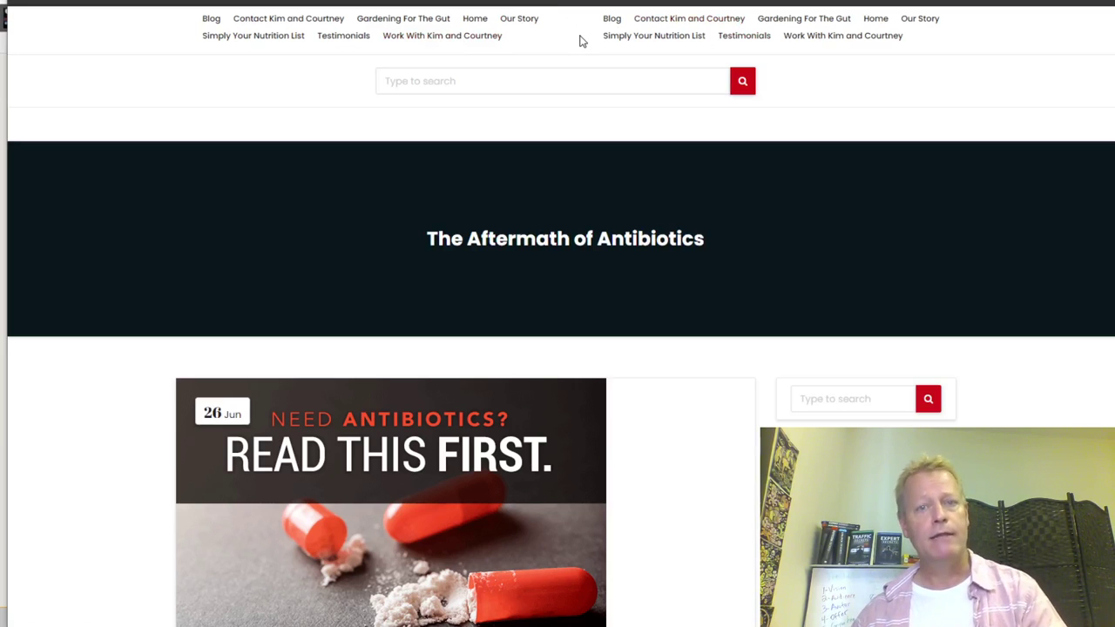
- Close the private window, check WordPress's menu location assignments, then bring up the page's context menu
key("ctrl+w")
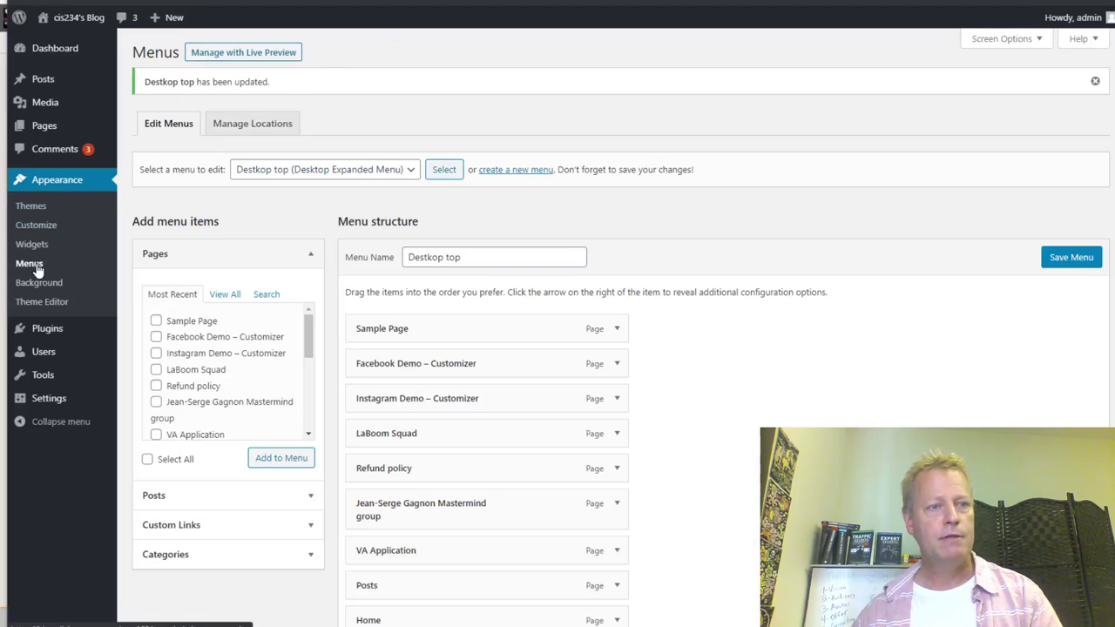
left_click(249, 127)
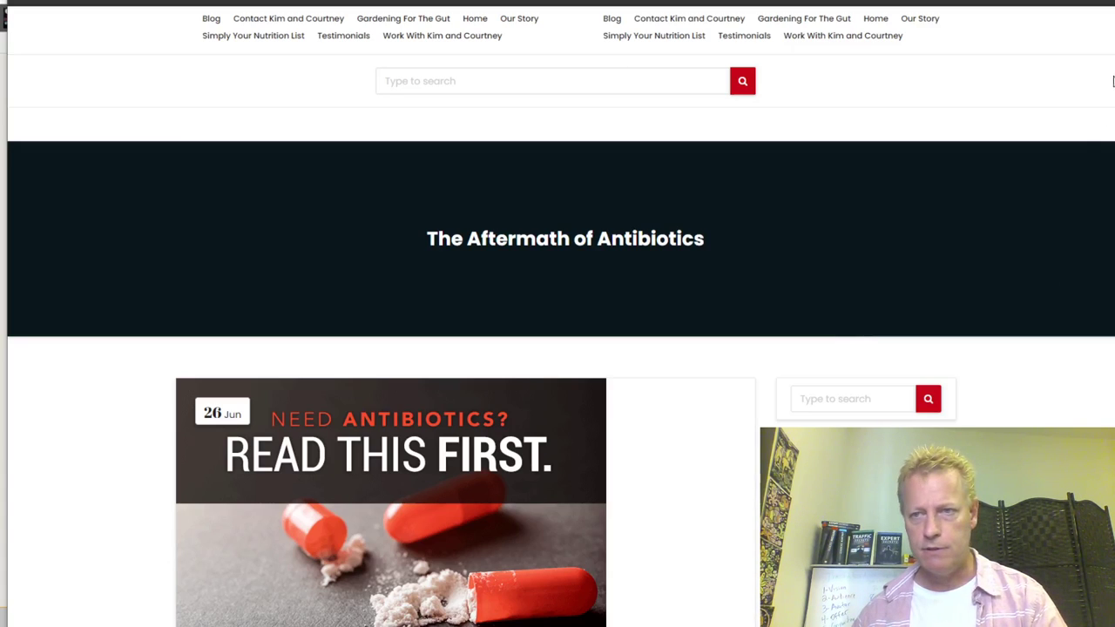
scroll(1112, 81, "down", 15)
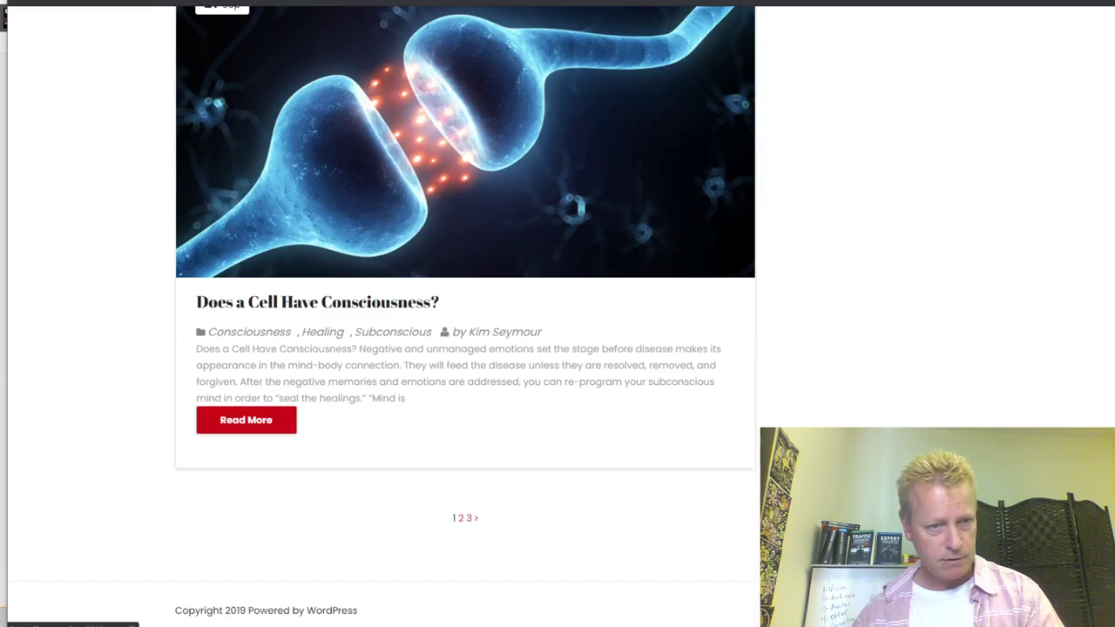
right_click(925, 332)
- Search the reference page's source for 'themes' to confirm it uses Shopress
left_click(967, 467)
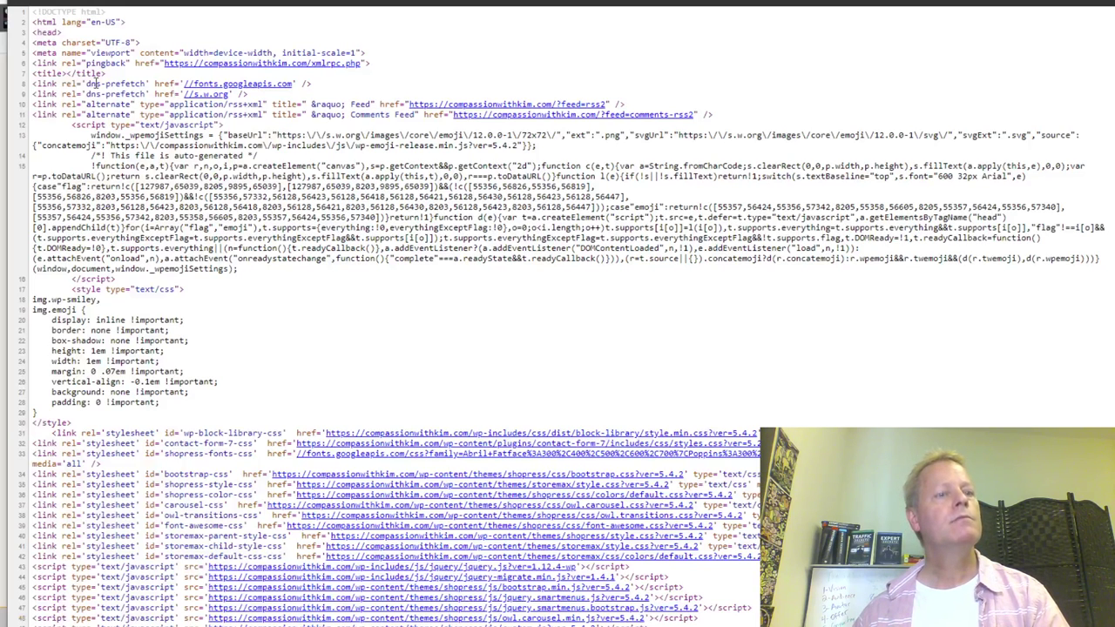
key("ctrl+f")
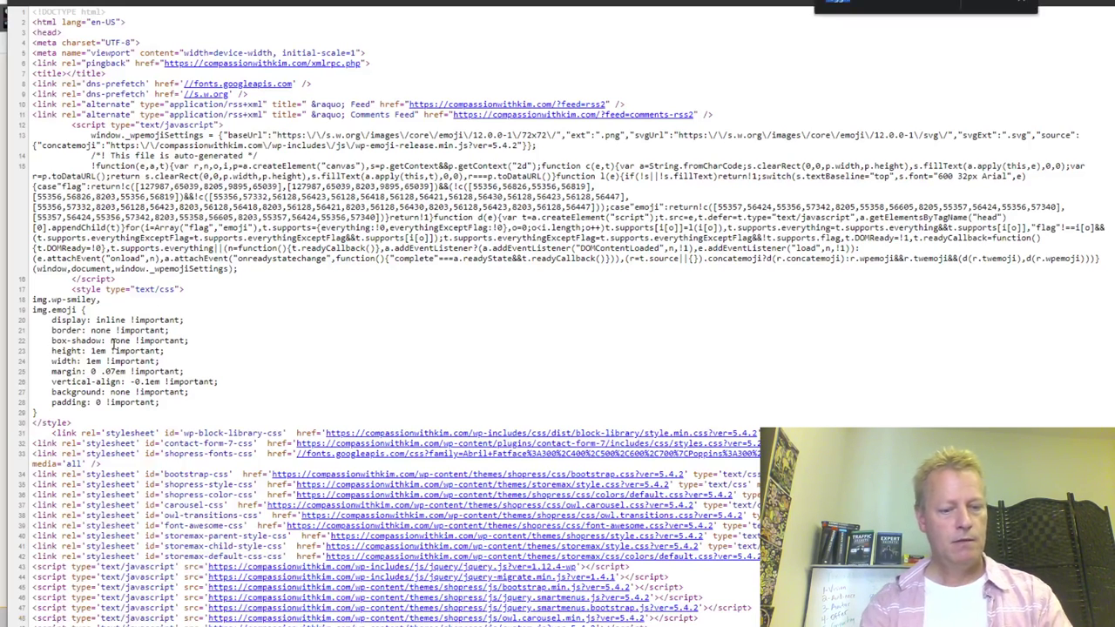
type("themes")
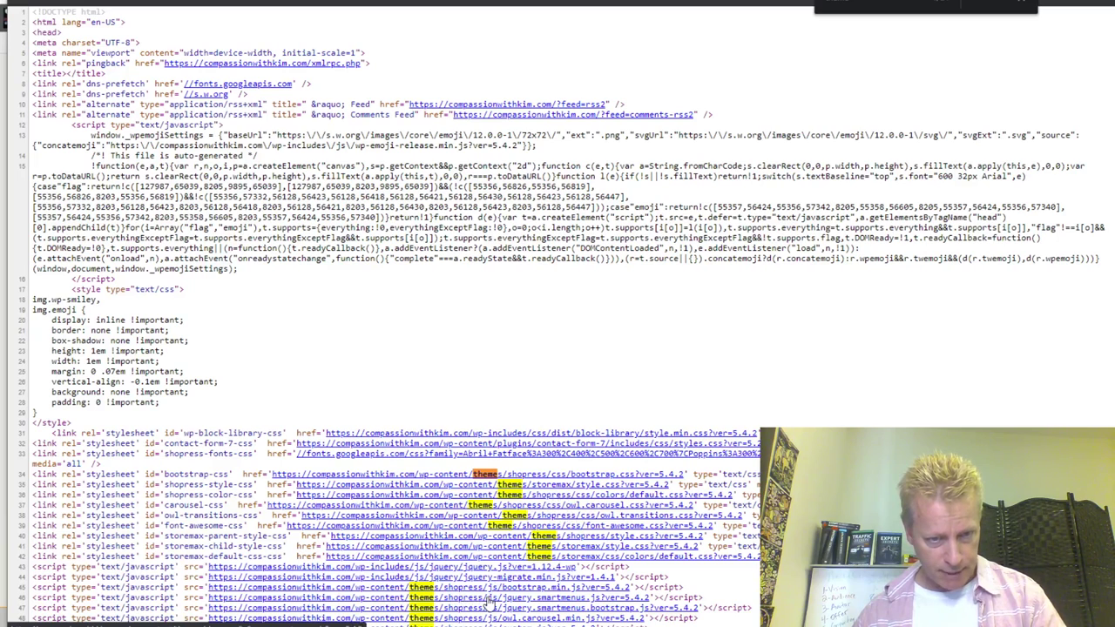
key("ctrl+w")
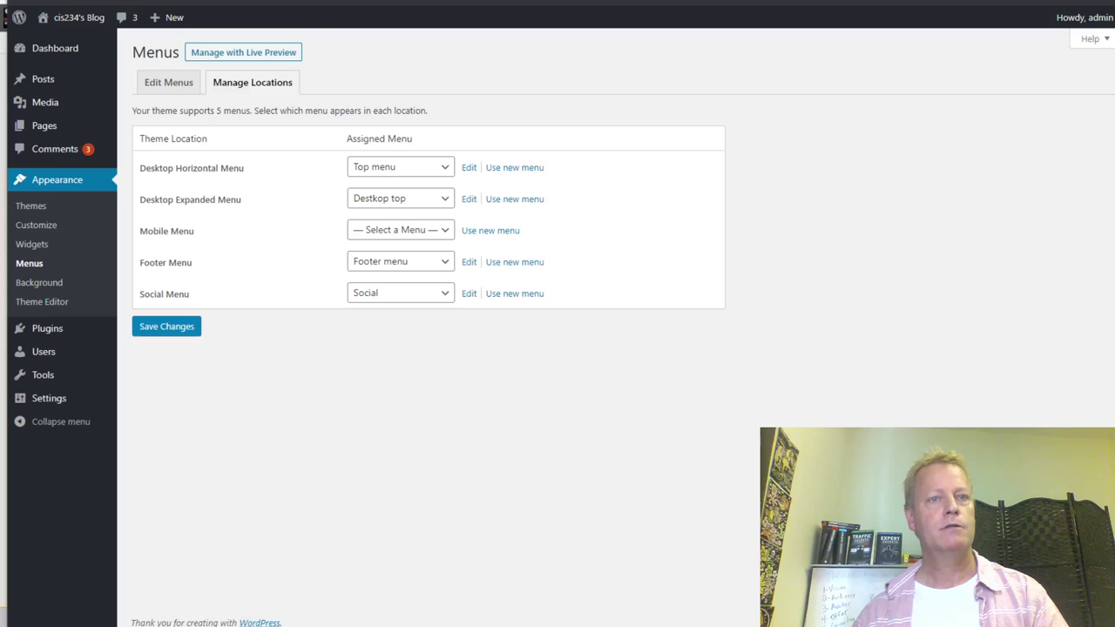
- Search the Add Themes page for 'shopress'
left_click(31, 205)
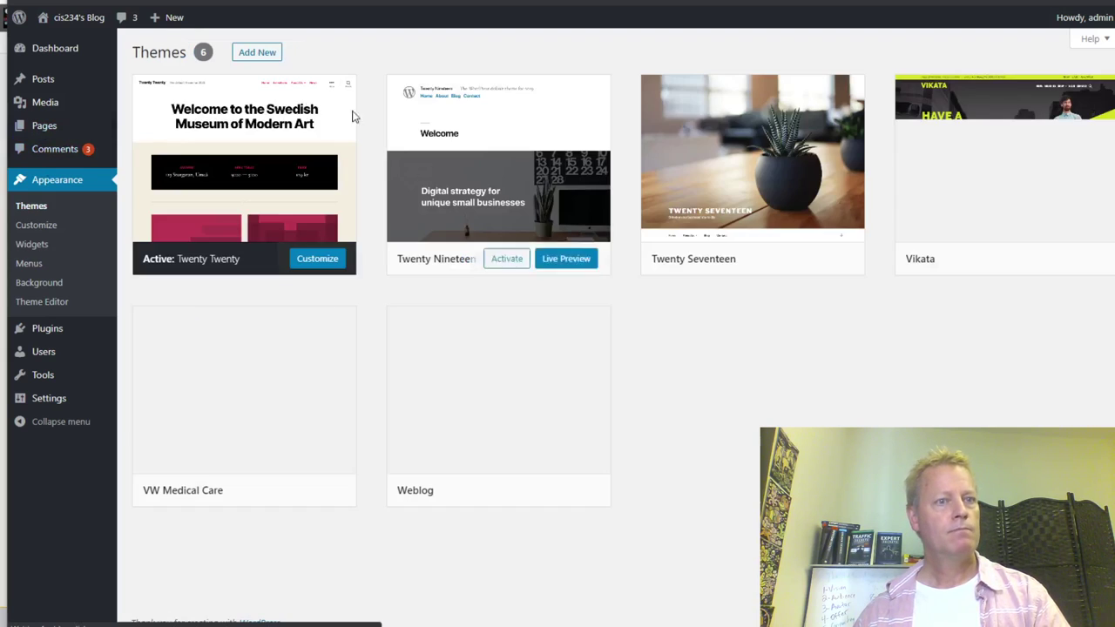
left_click(256, 50)
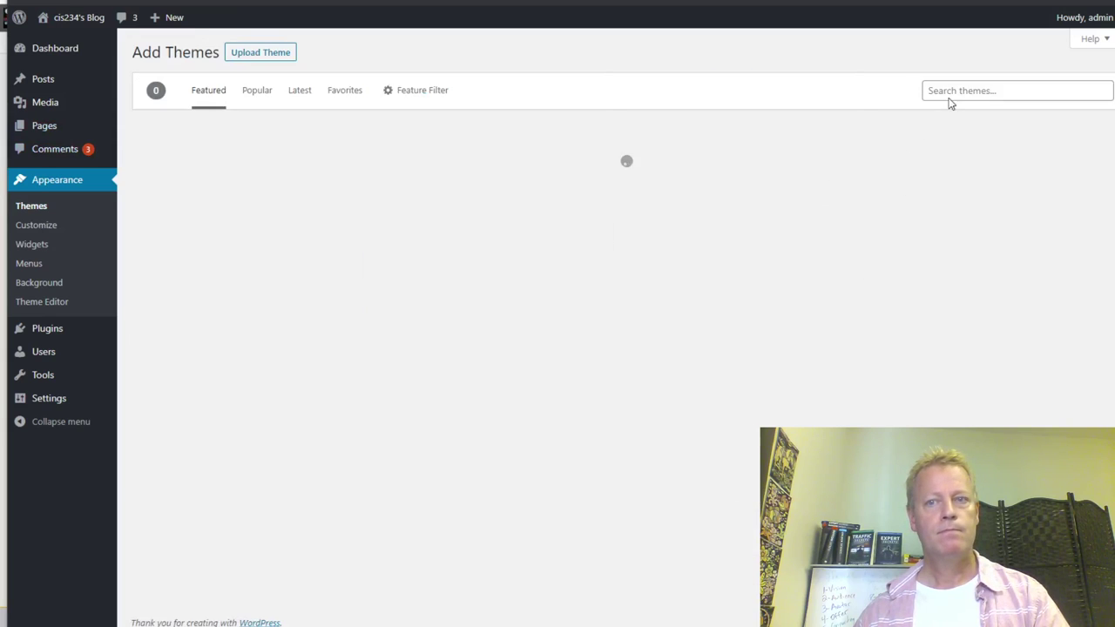
left_click(950, 93)
type("sh")
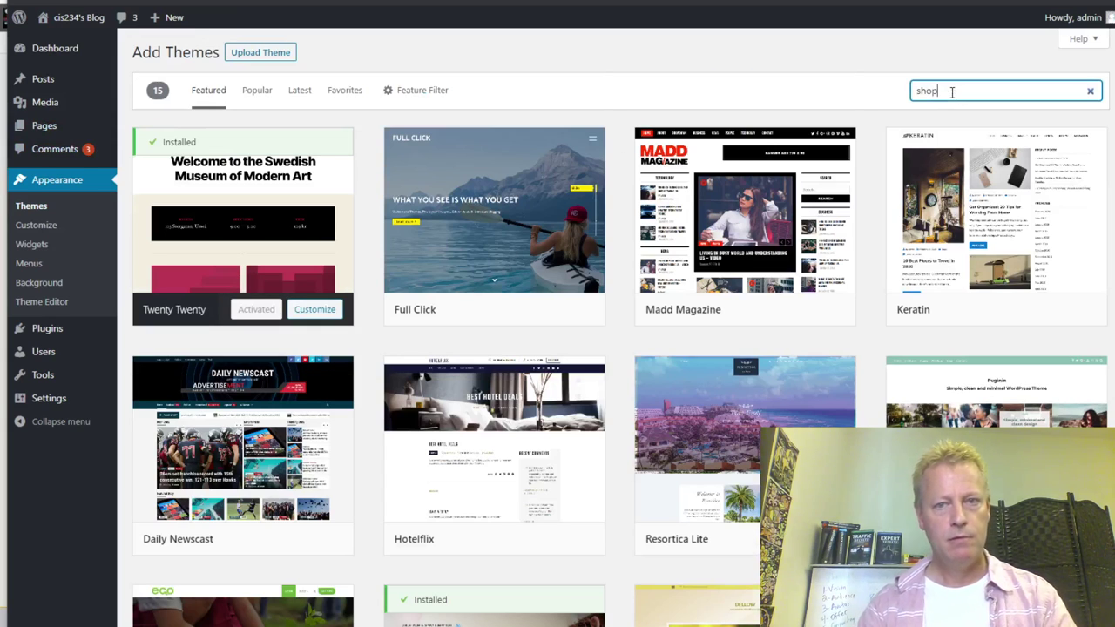
type("op")
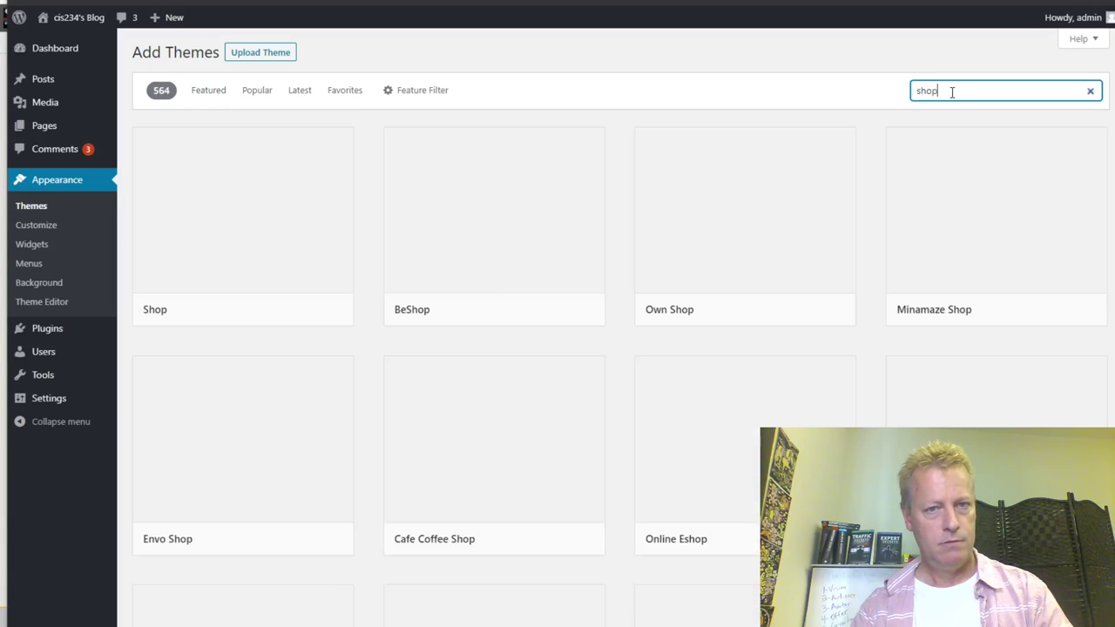
type("ress")
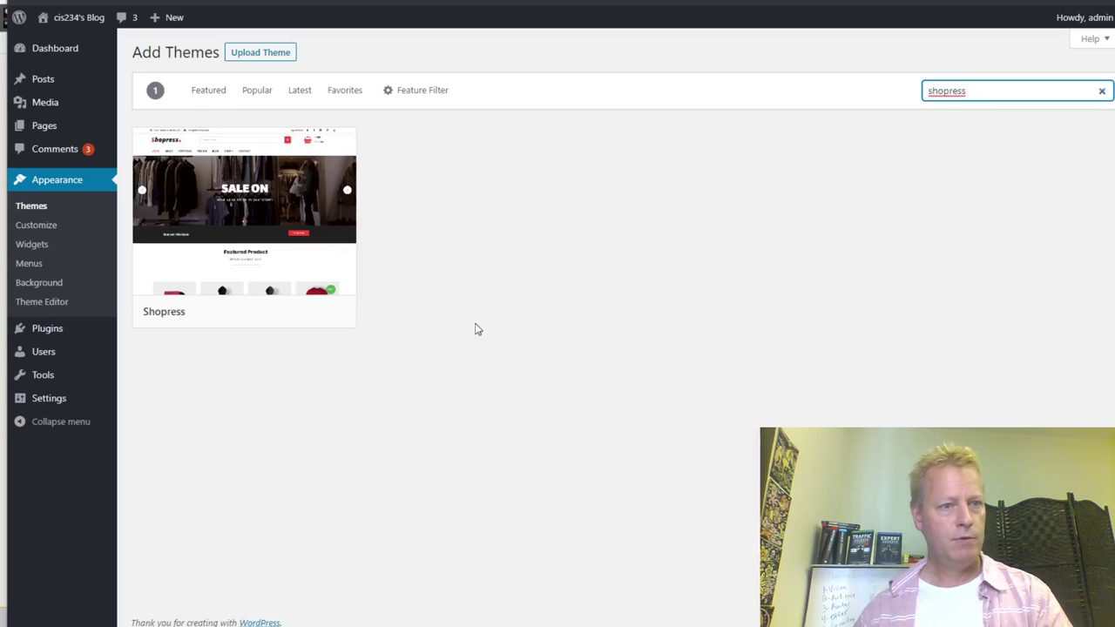
- Install the Shopress theme, then activate and publish it
mouse_move(259, 259)
left_click(272, 315)
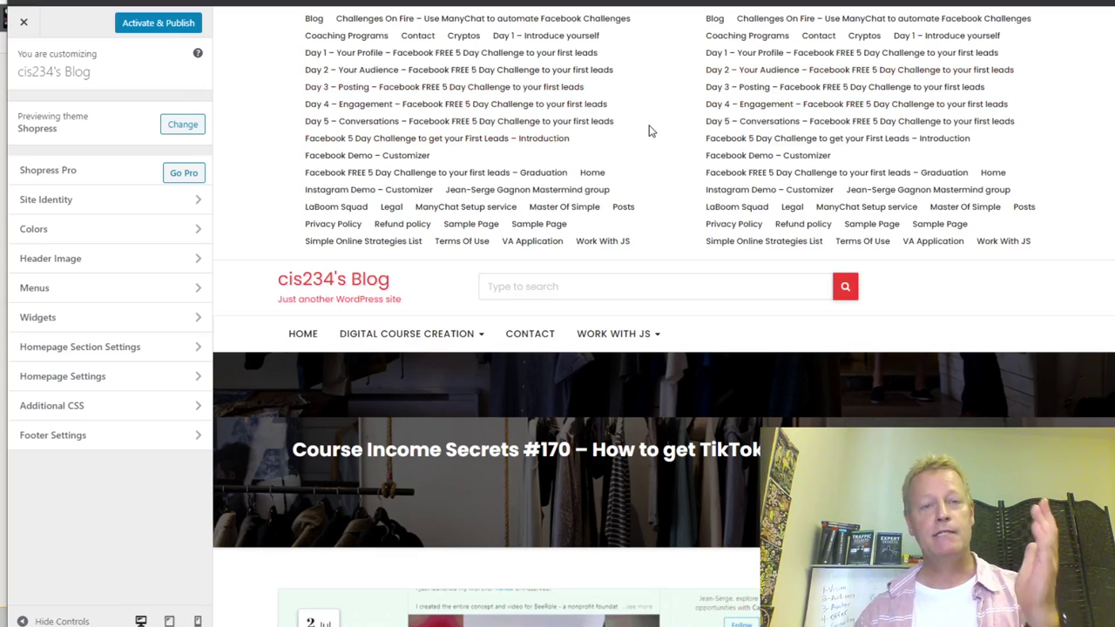
left_click(157, 26)
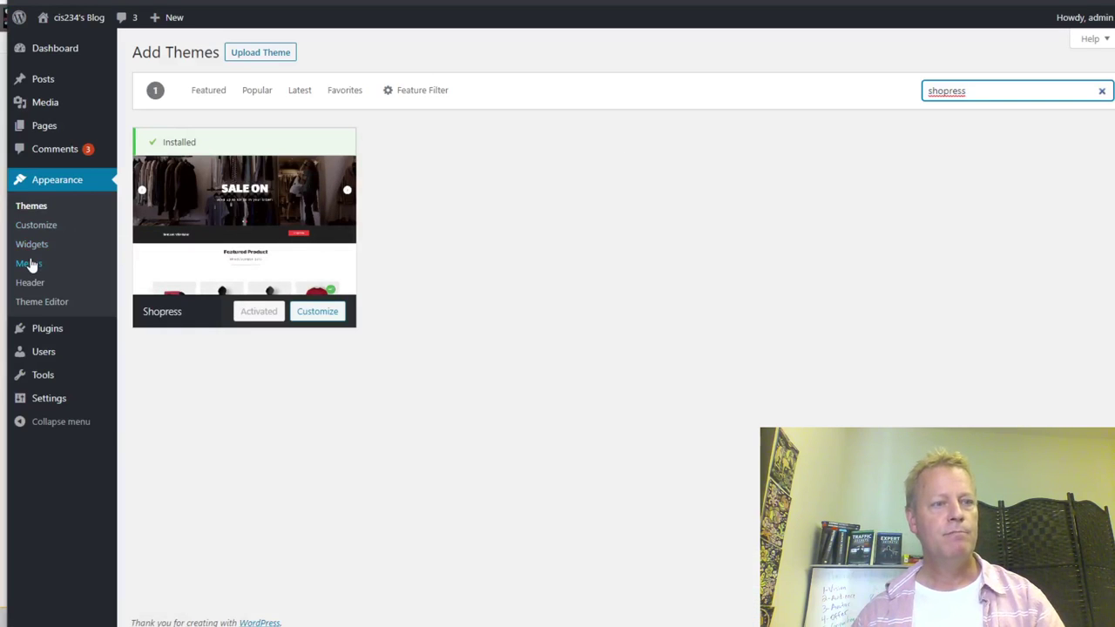
left_click(29, 263)
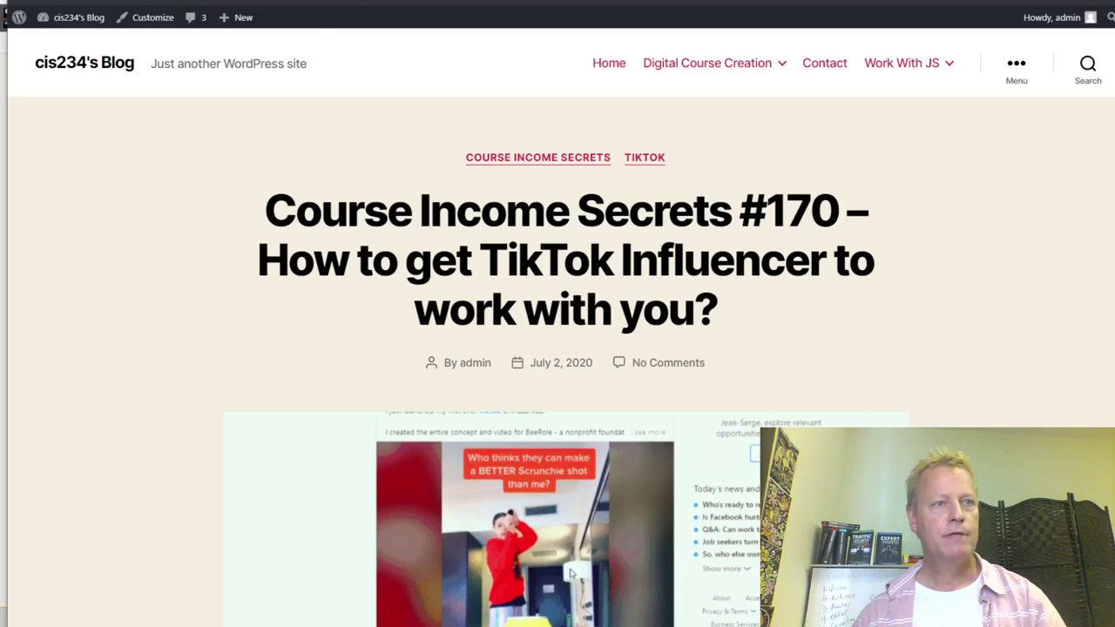
- Reload the blog post and scroll to see it in the Shopress theme
key("F5")
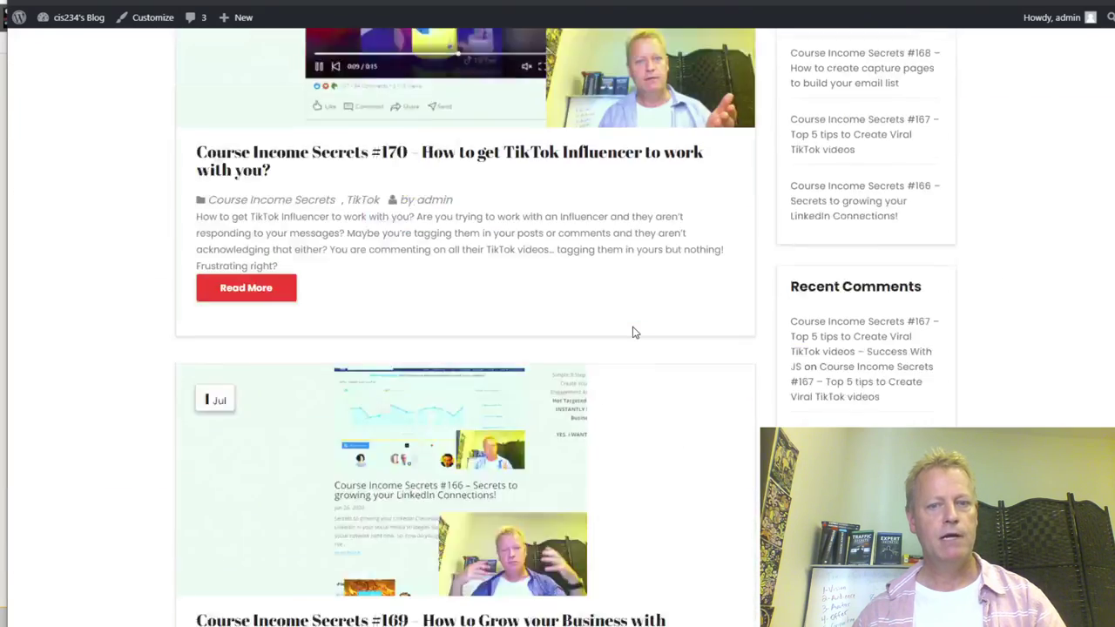
scroll(634, 328, "down", 3)
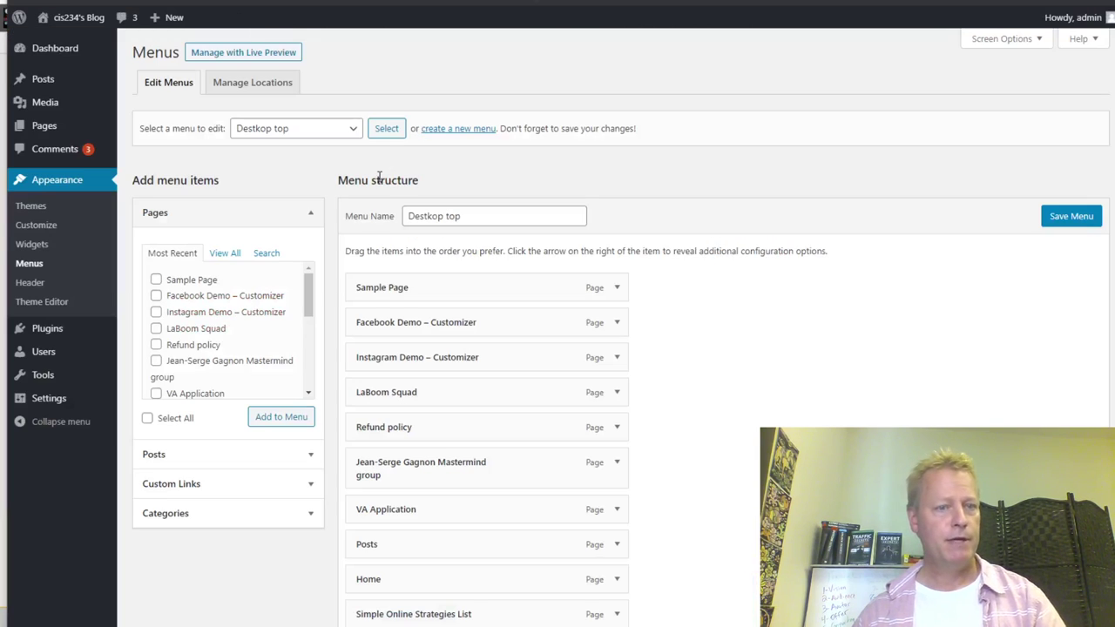
- In Manage Locations, review the Top Left Menu choices and choose to use a new menu there
left_click(256, 82)
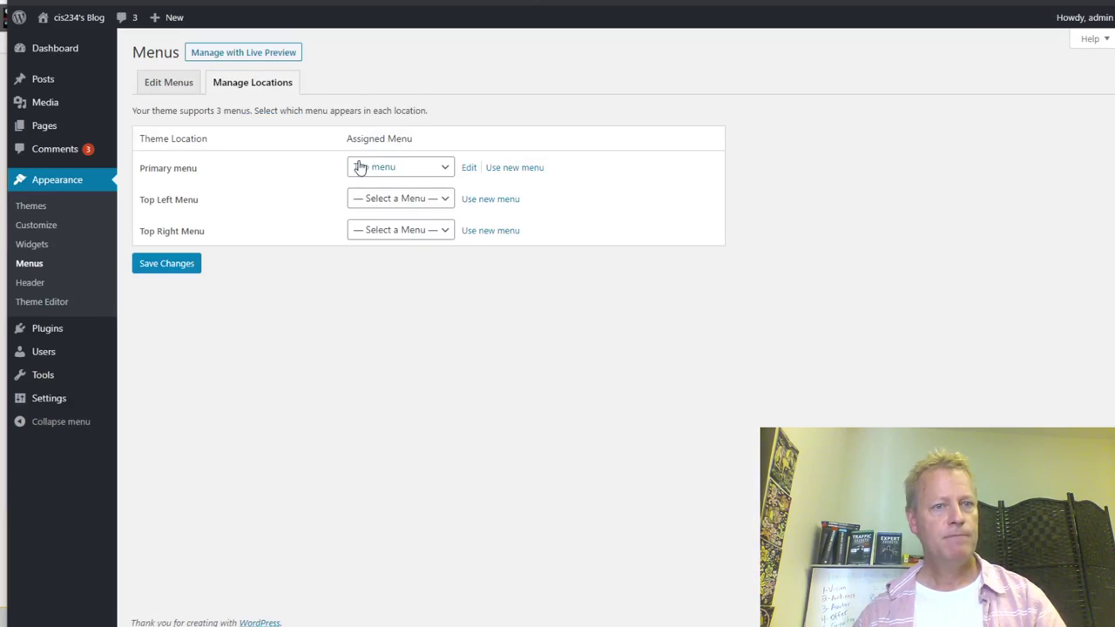
left_click(416, 200)
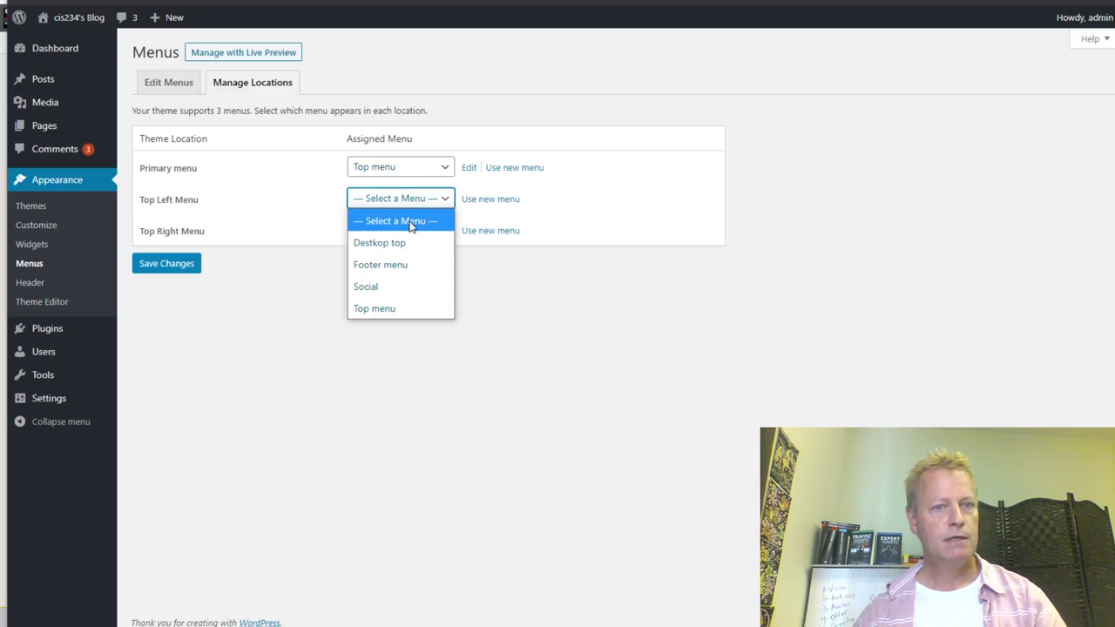
left_click(297, 212)
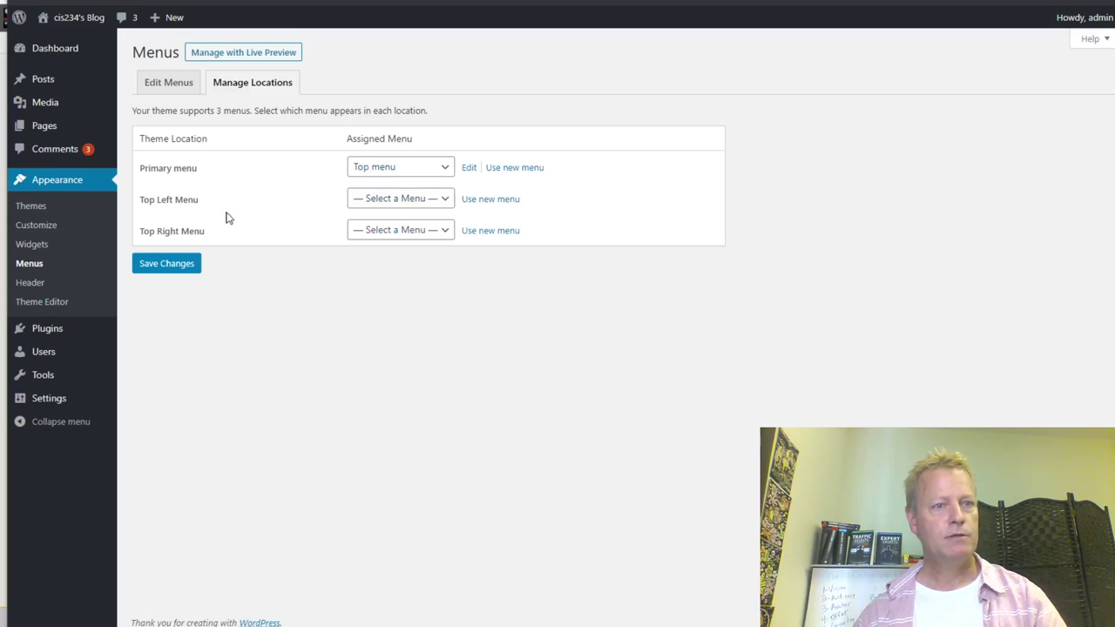
left_click(380, 201)
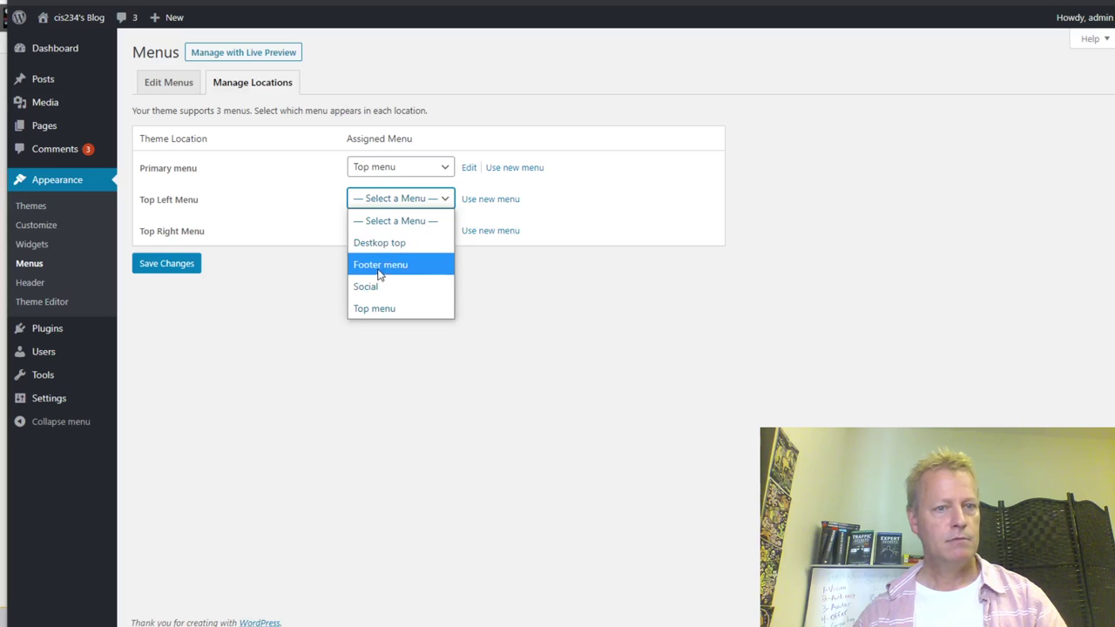
left_click(299, 232)
left_click(500, 201)
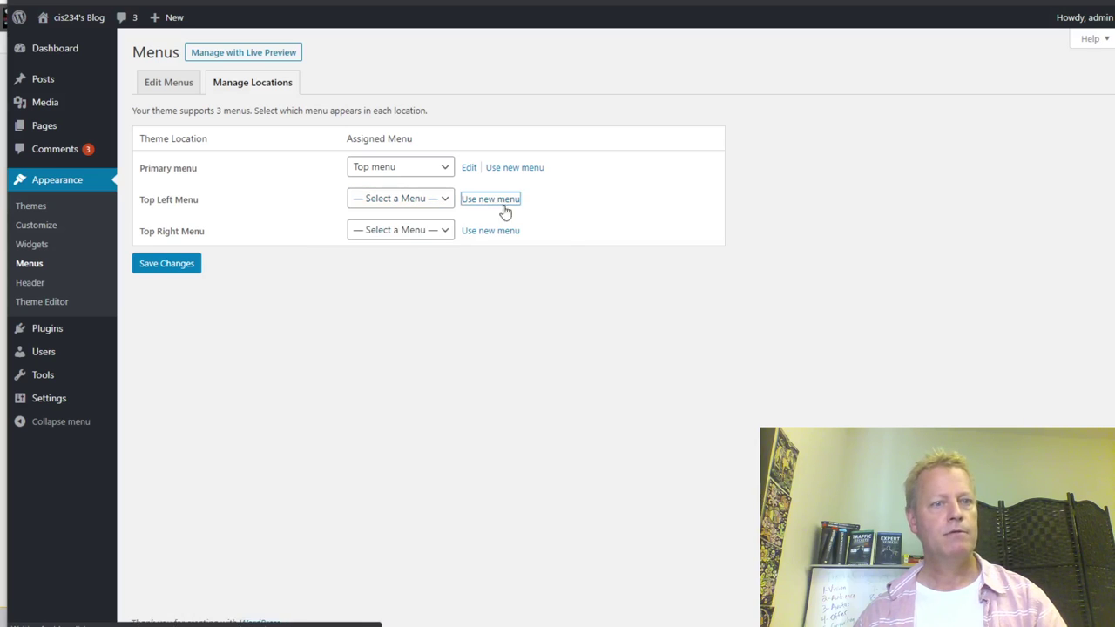
- Create a new menu named 'top left'
left_click(441, 216)
type("top left")
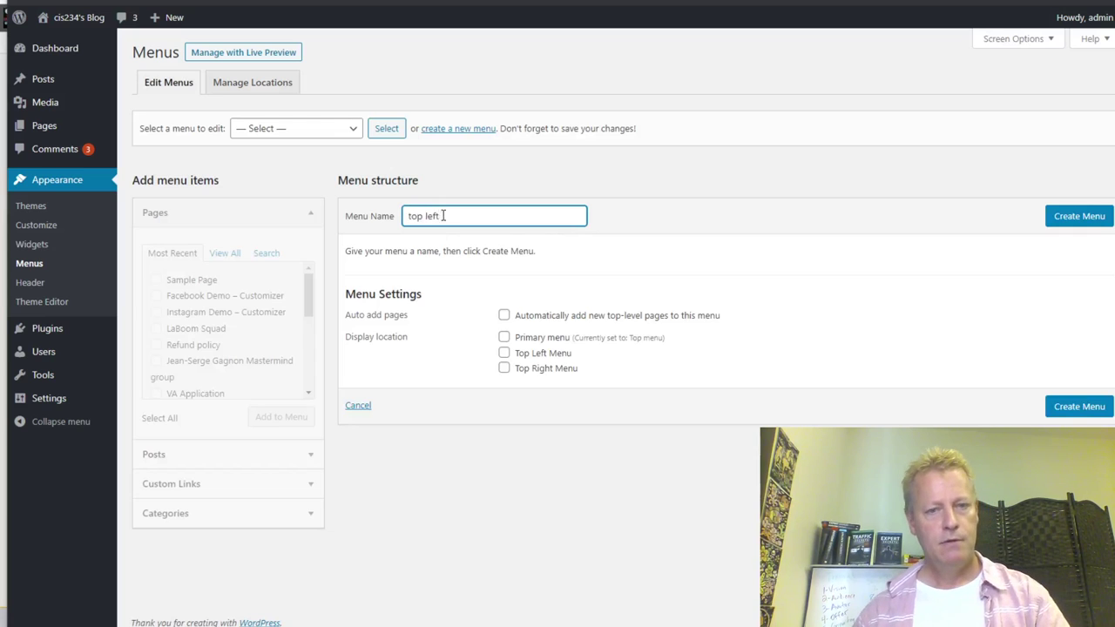
left_click(1075, 406)
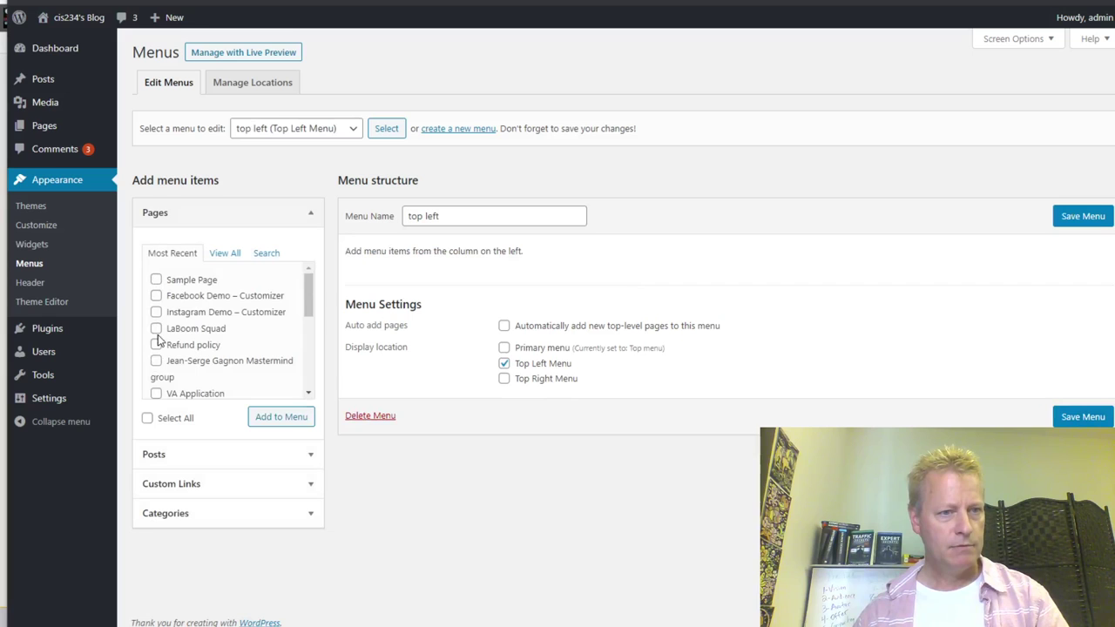
- Add the Refund policy and Mastermind group pages to it and save the menu
left_click(274, 417)
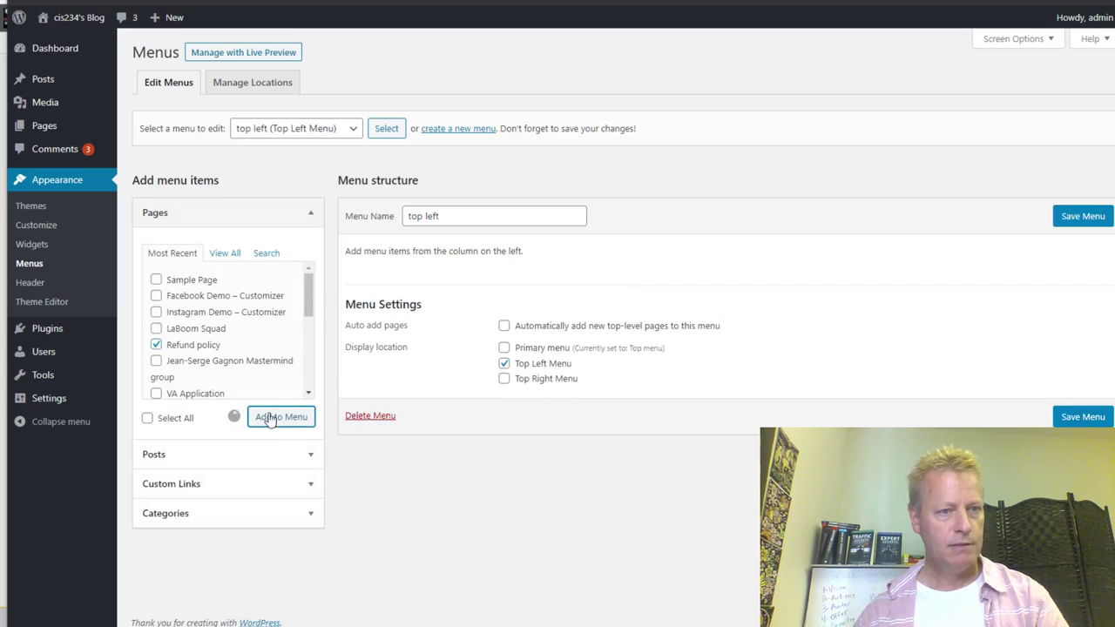
scroll(215, 342, "down", 1)
left_click(155, 292)
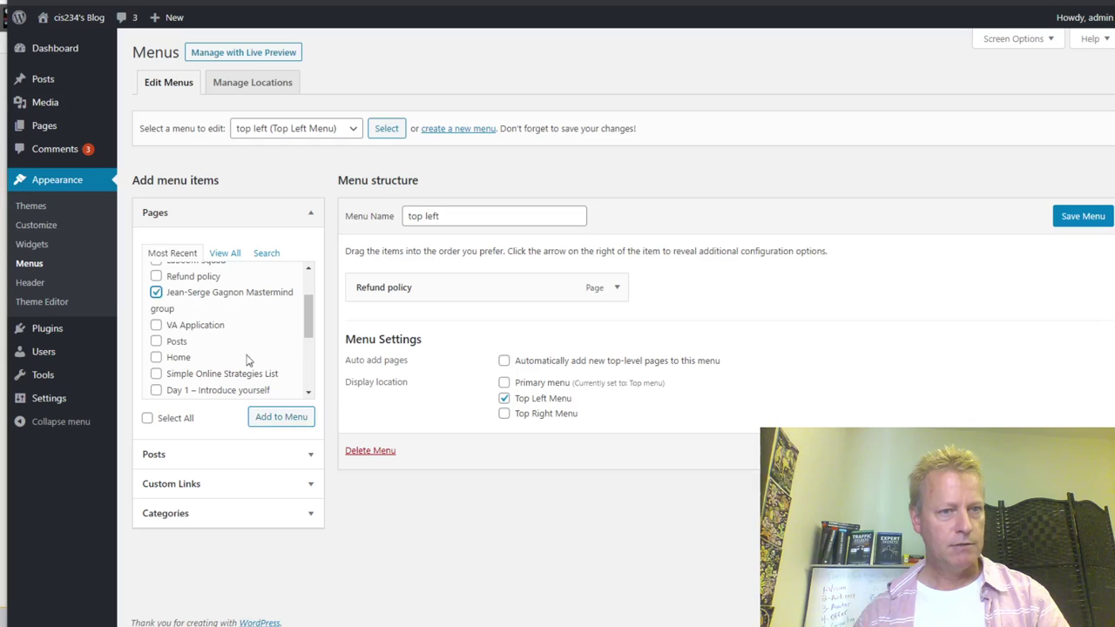
left_click(288, 417)
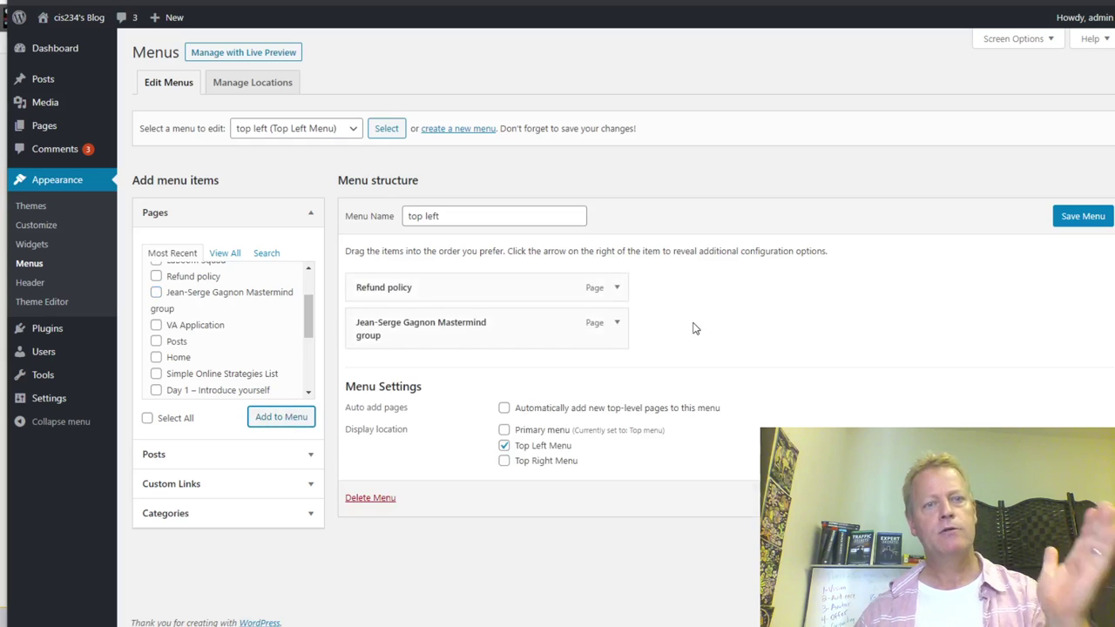
left_click(1083, 216)
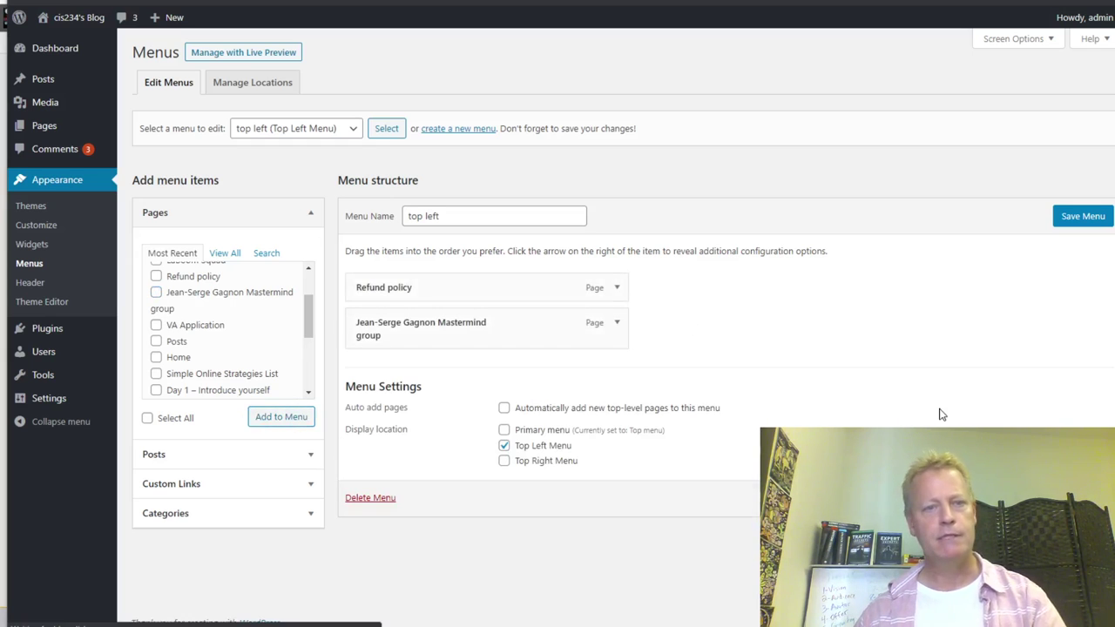
left_click(261, 129)
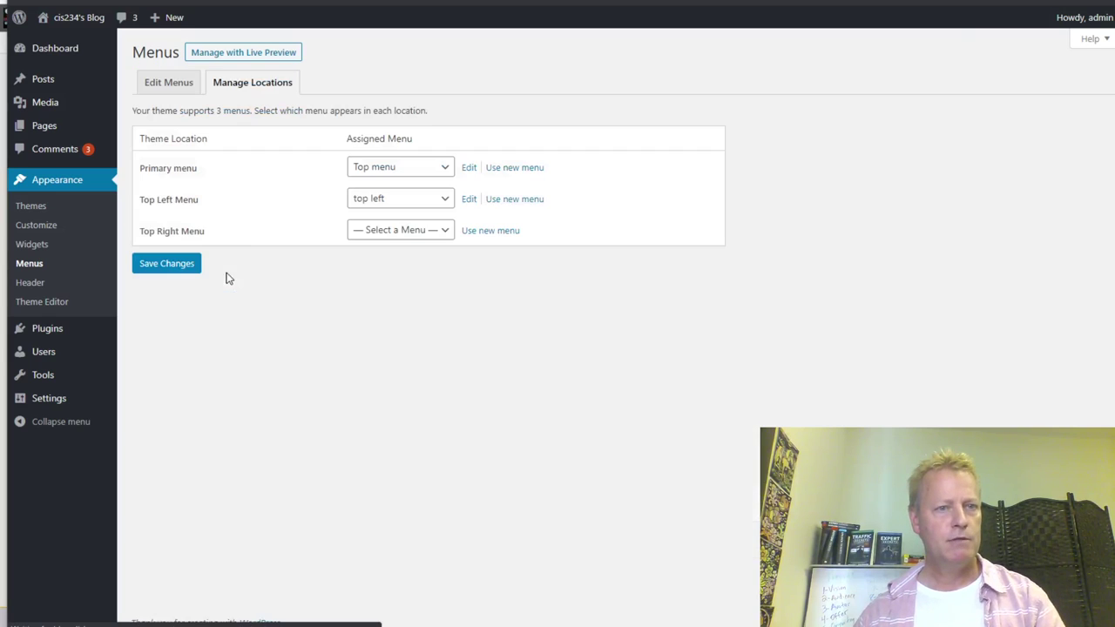
- Assign Top menu to both the Primary and Top Right Menu locations and save
left_click(401, 170)
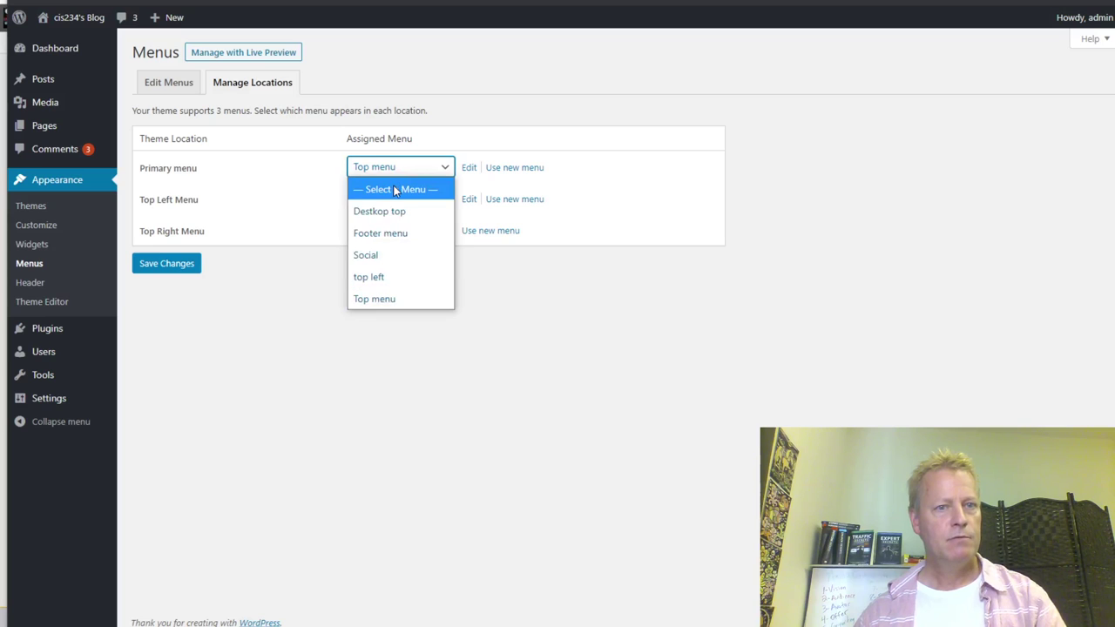
left_click(380, 300)
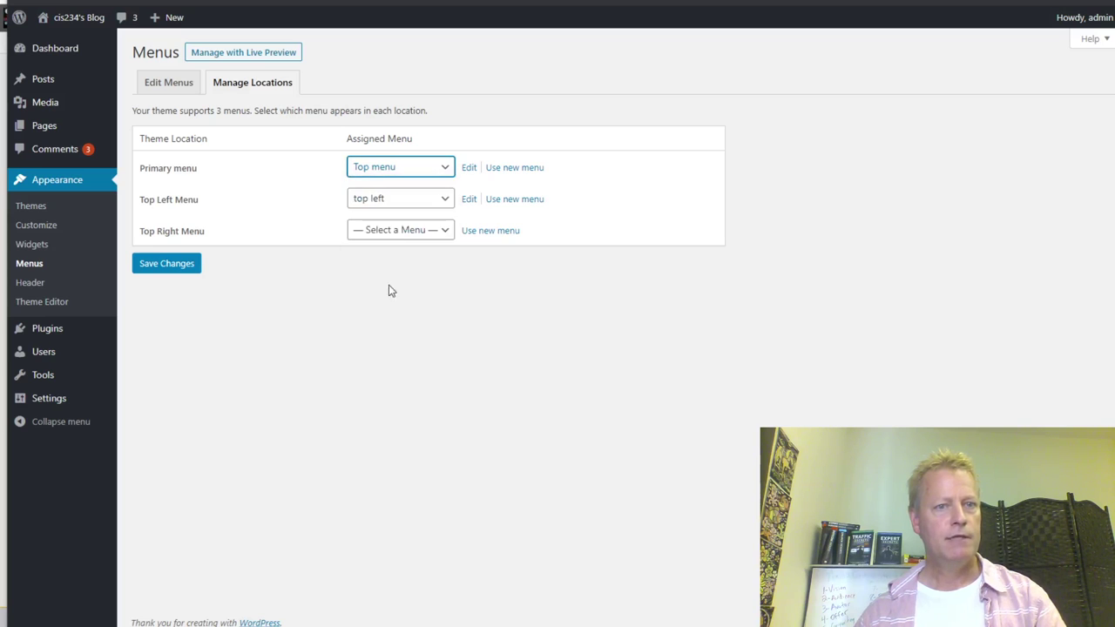
left_click(392, 230)
left_click(375, 362)
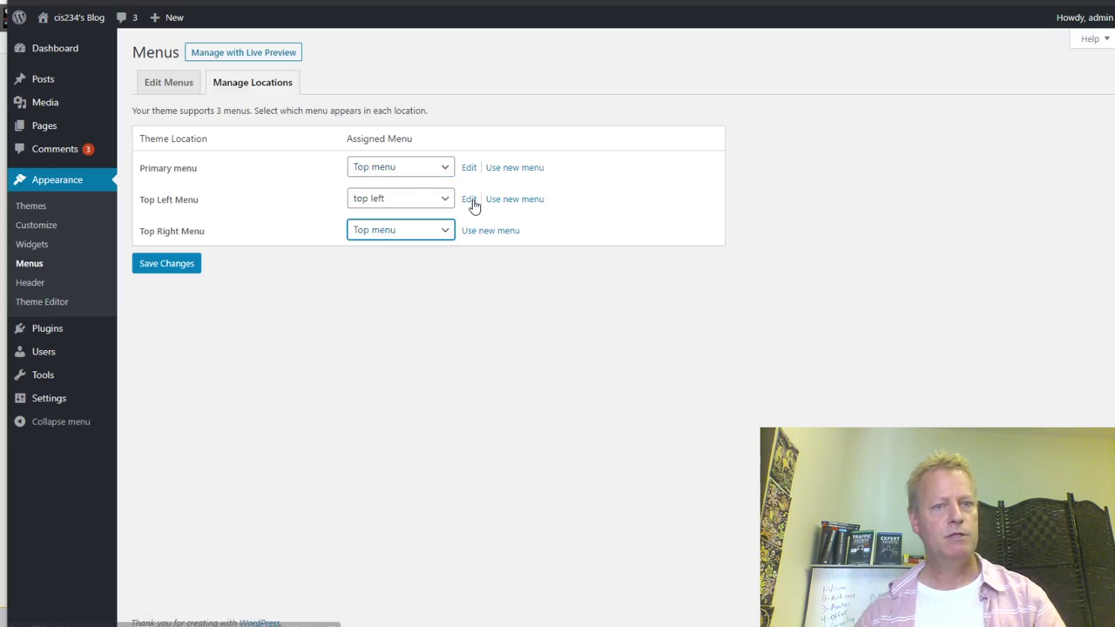
left_click(186, 264)
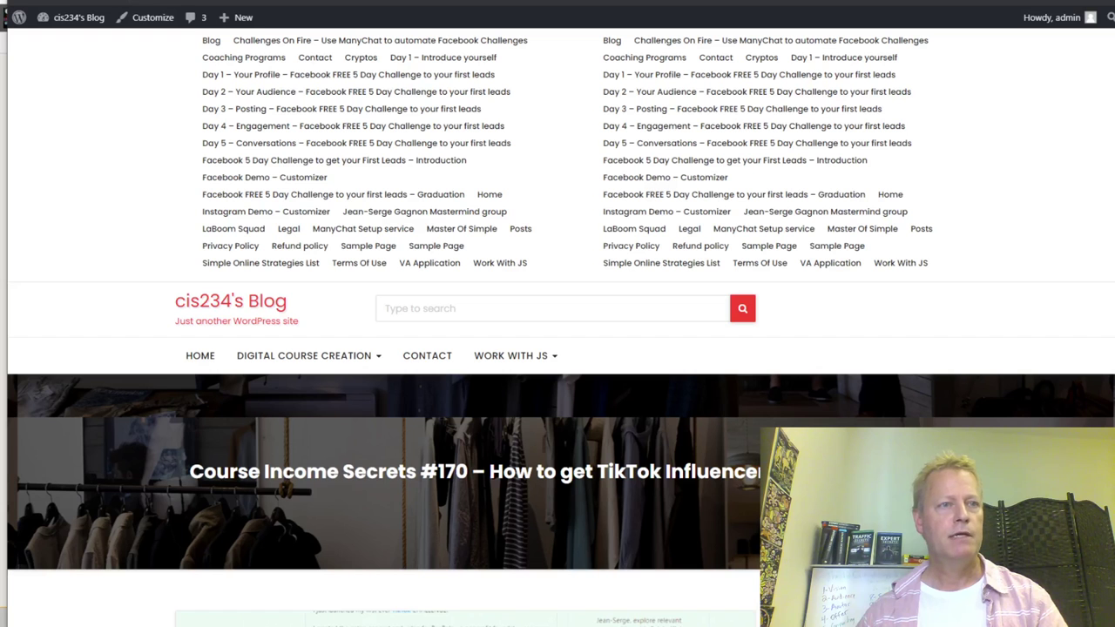
scroll(582, 326, "down", 3)
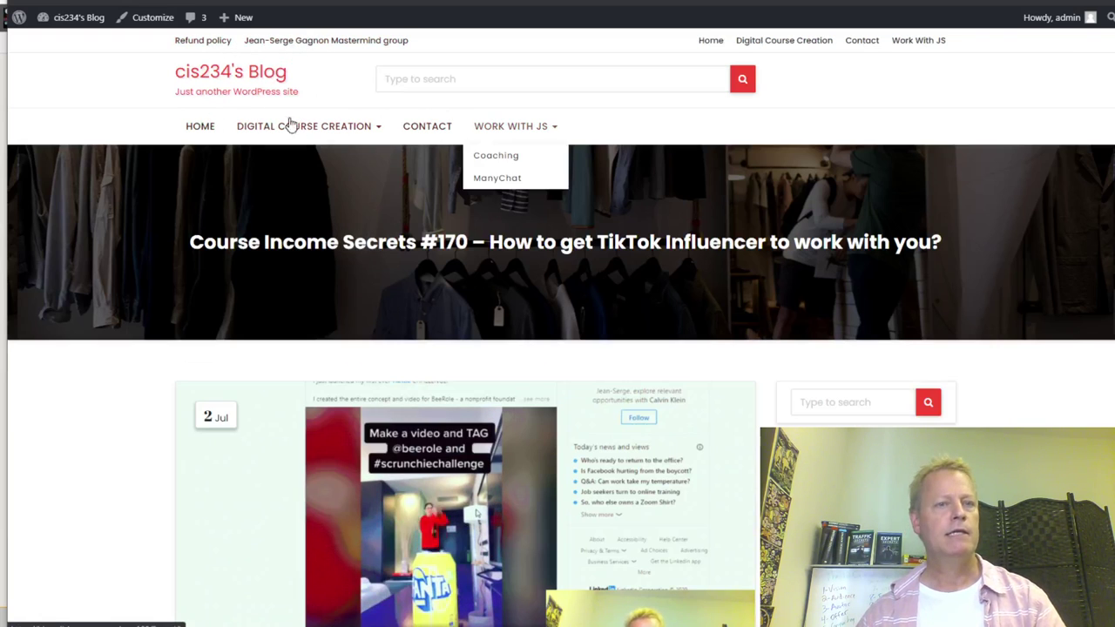
mouse_move(742, 42)
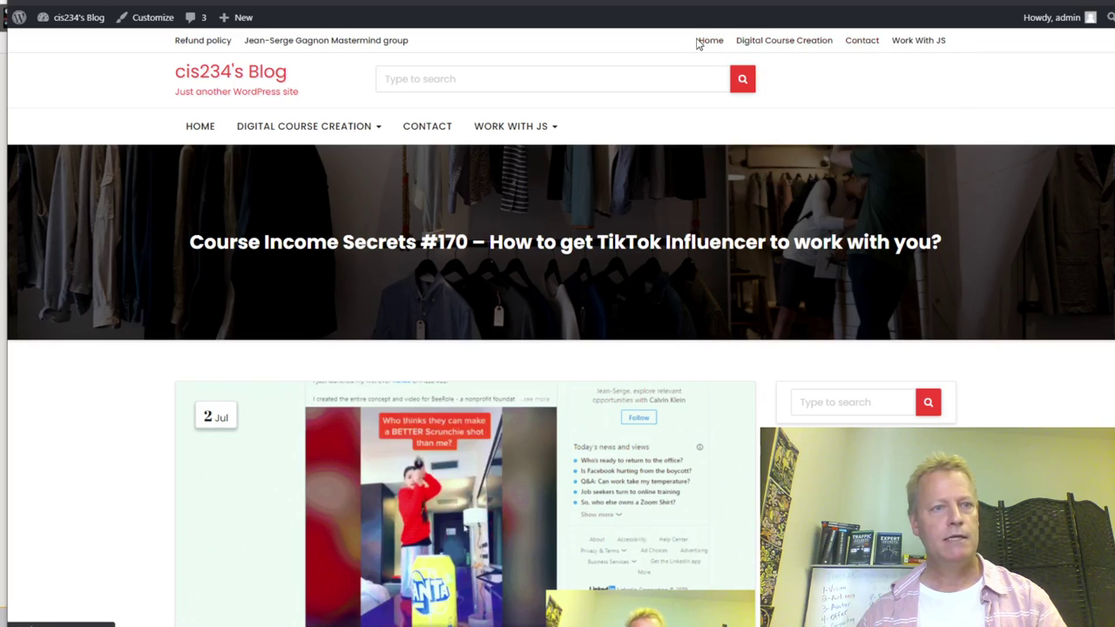
mouse_move(236, 137)
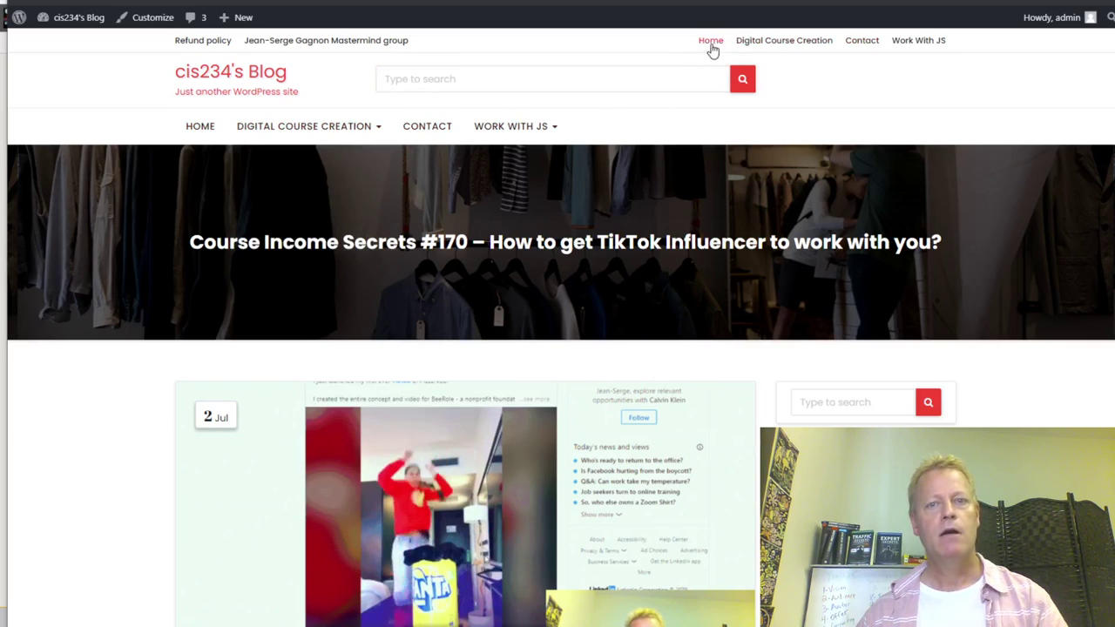
mouse_move(811, 43)
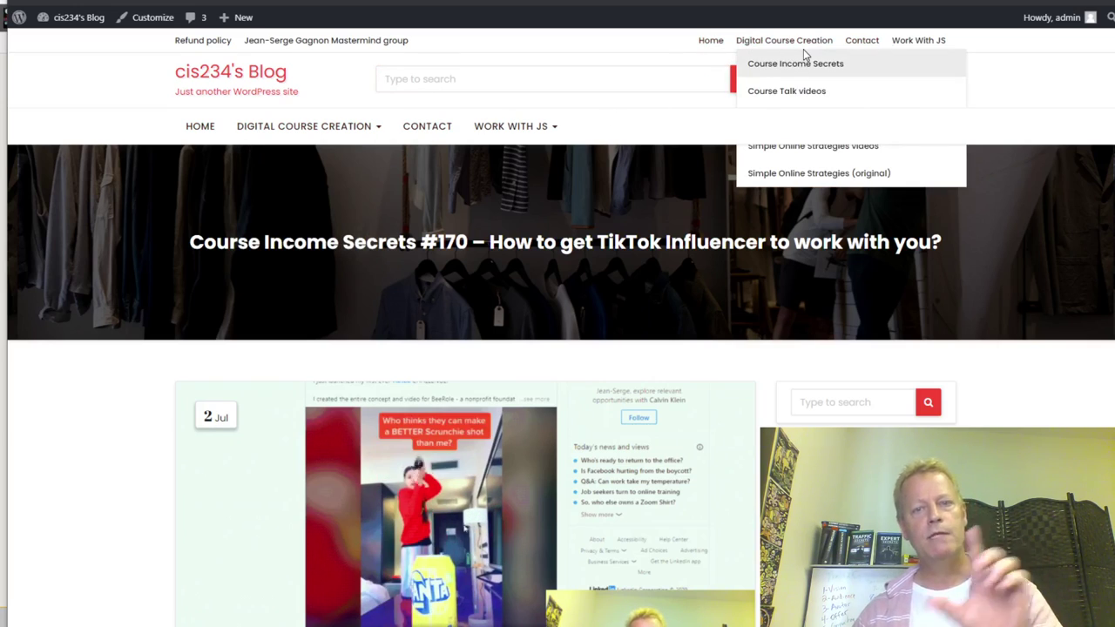
scroll(729, 343, "down", 15)
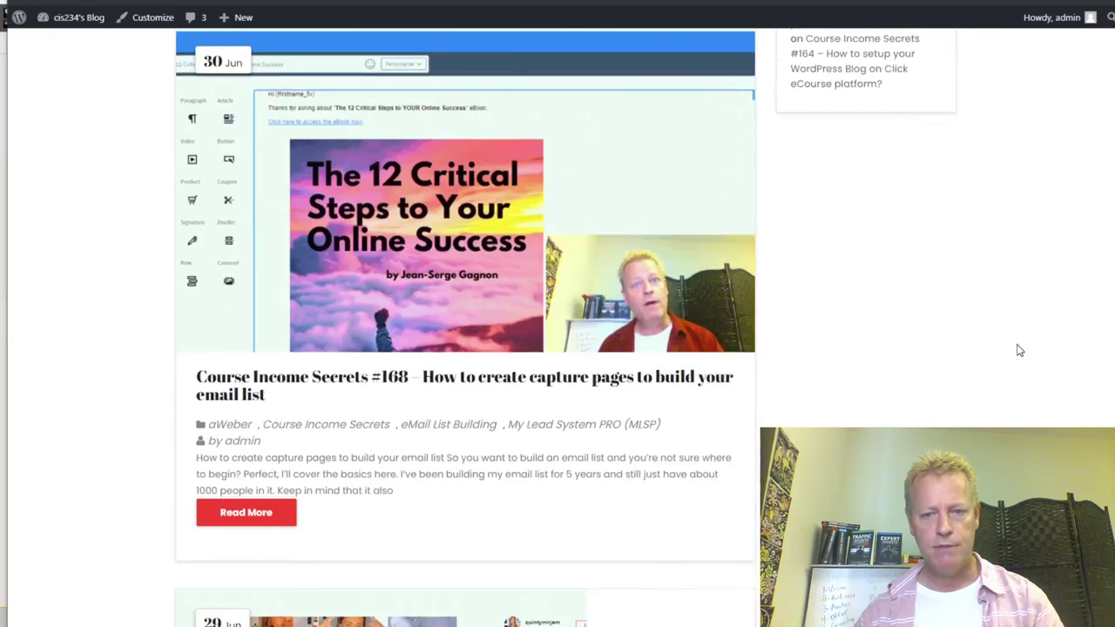
scroll(1019, 350, "down", 5)
scroll(1105, 294, "down", 10)
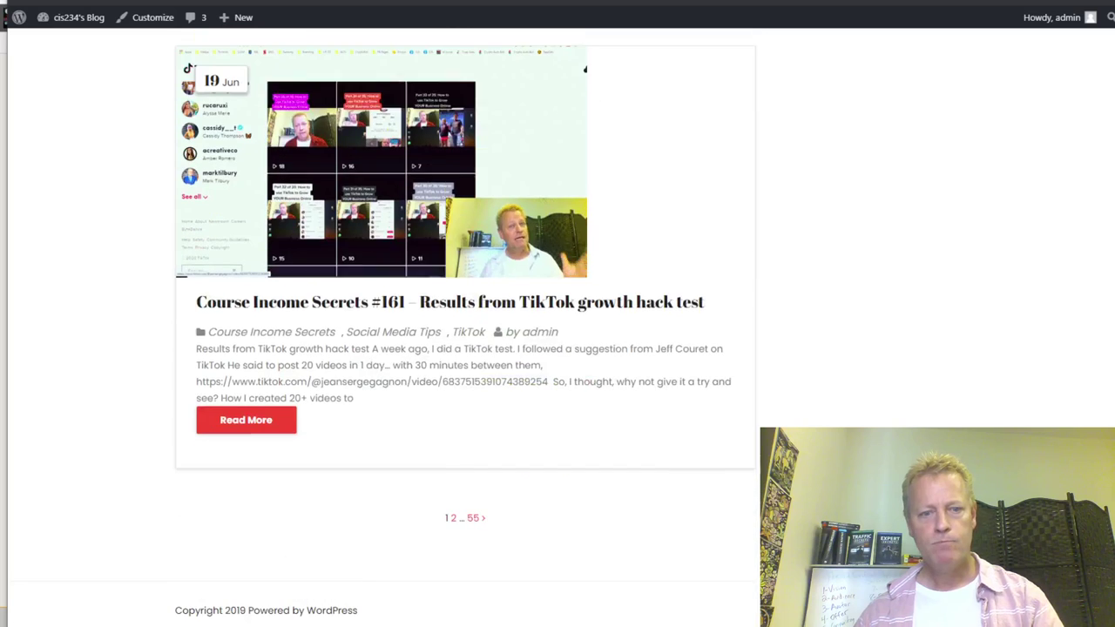
scroll(1107, 28, "up", 20)
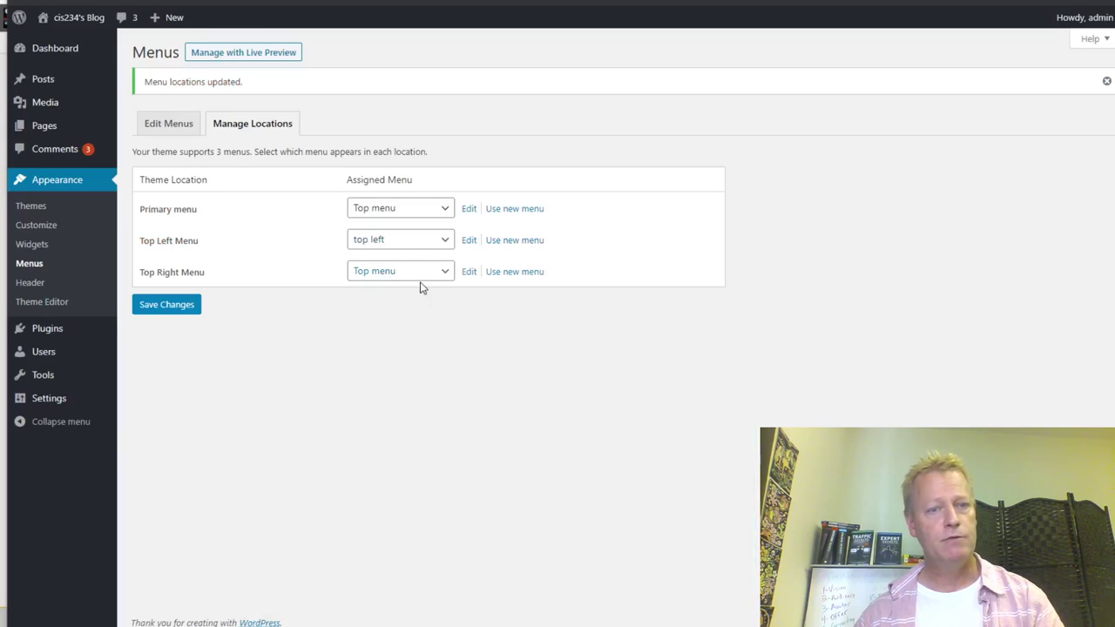
- Create a new menu named 'top right' and select the Work With JS page
left_click(508, 273)
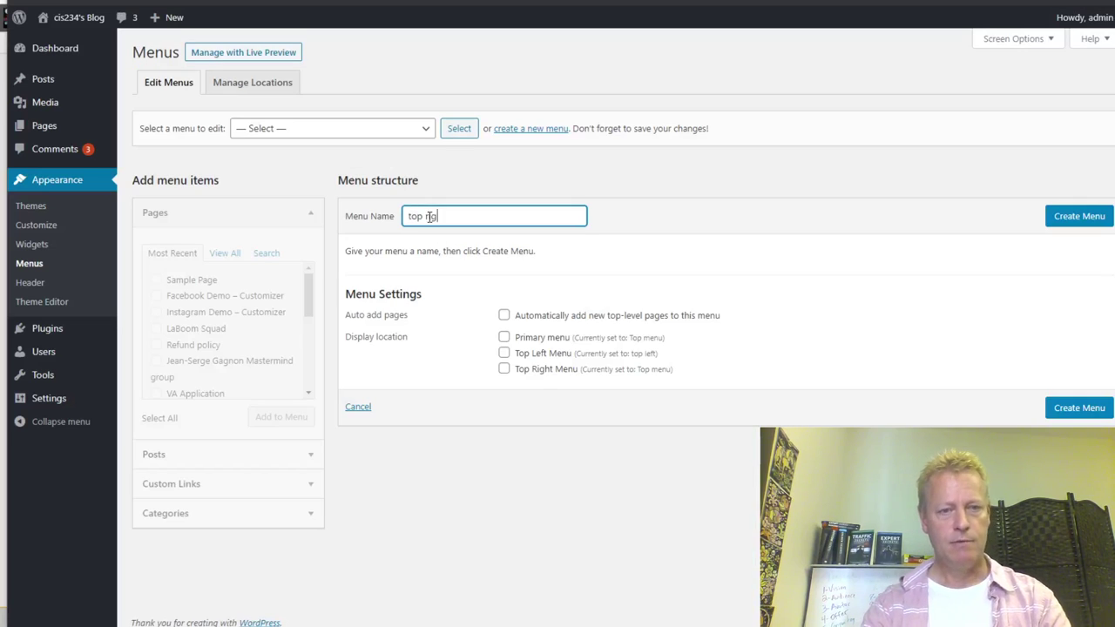
left_click(1085, 409)
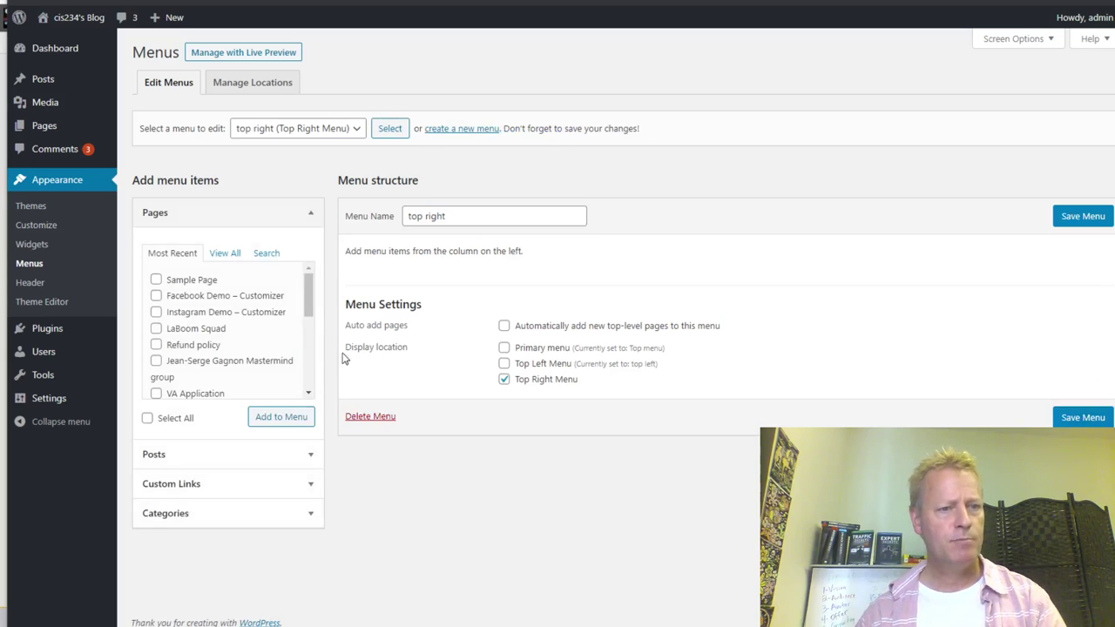
left_click(307, 302)
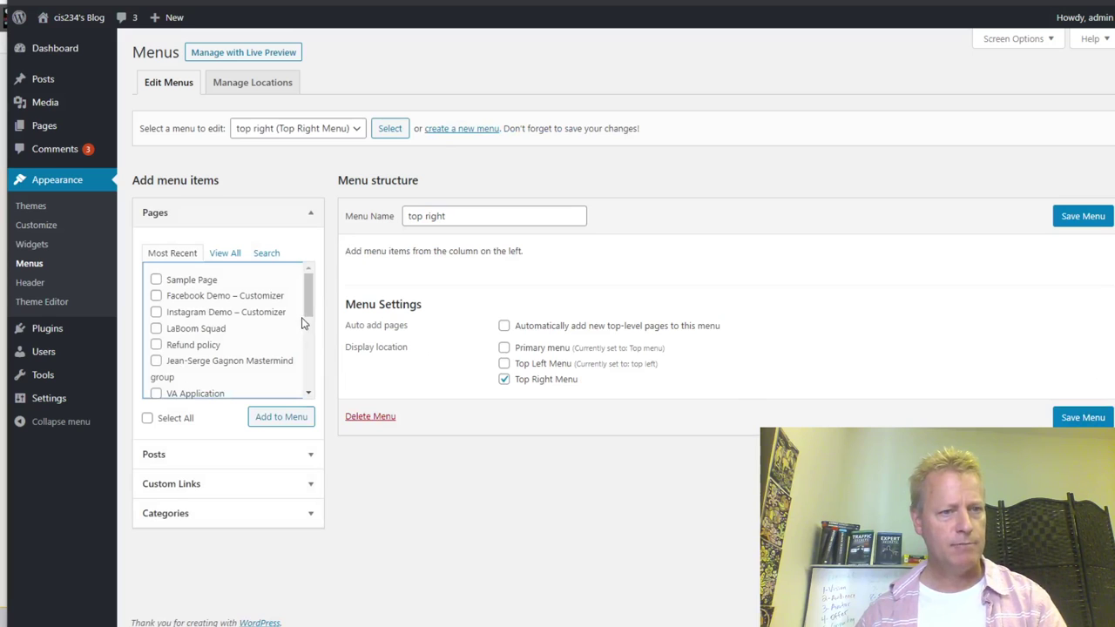
left_click(307, 327)
left_click_drag(312, 348, 312, 380)
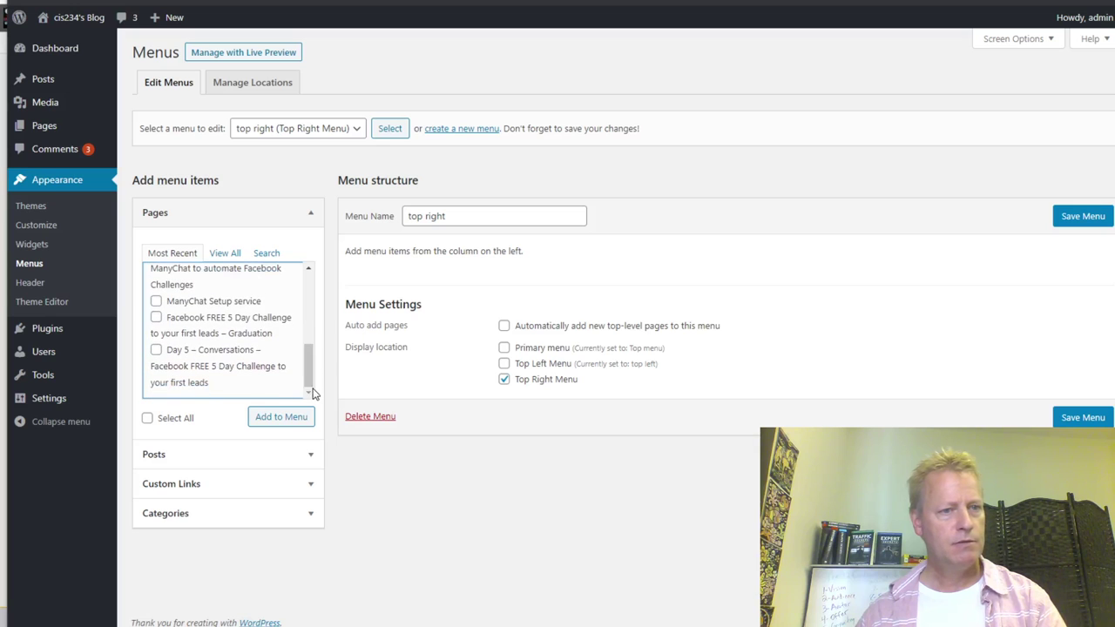
- Search for the Contact page and add it with Work With JS to the menu
scroll(257, 339, "up", 5)
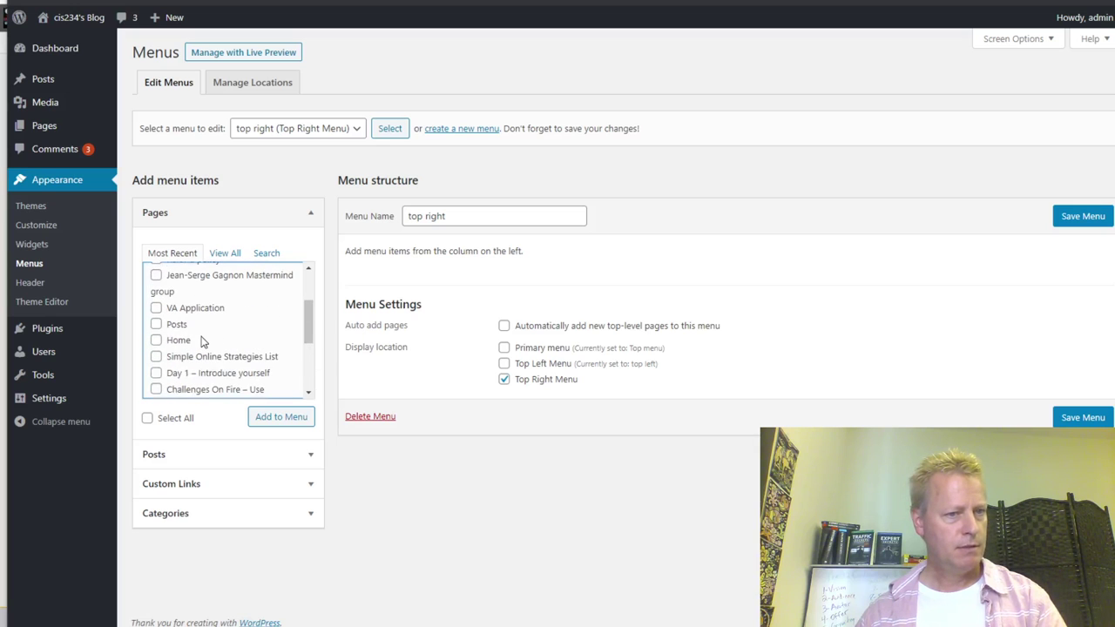
scroll(200, 343, "down", 2)
scroll(213, 296, "up", 5)
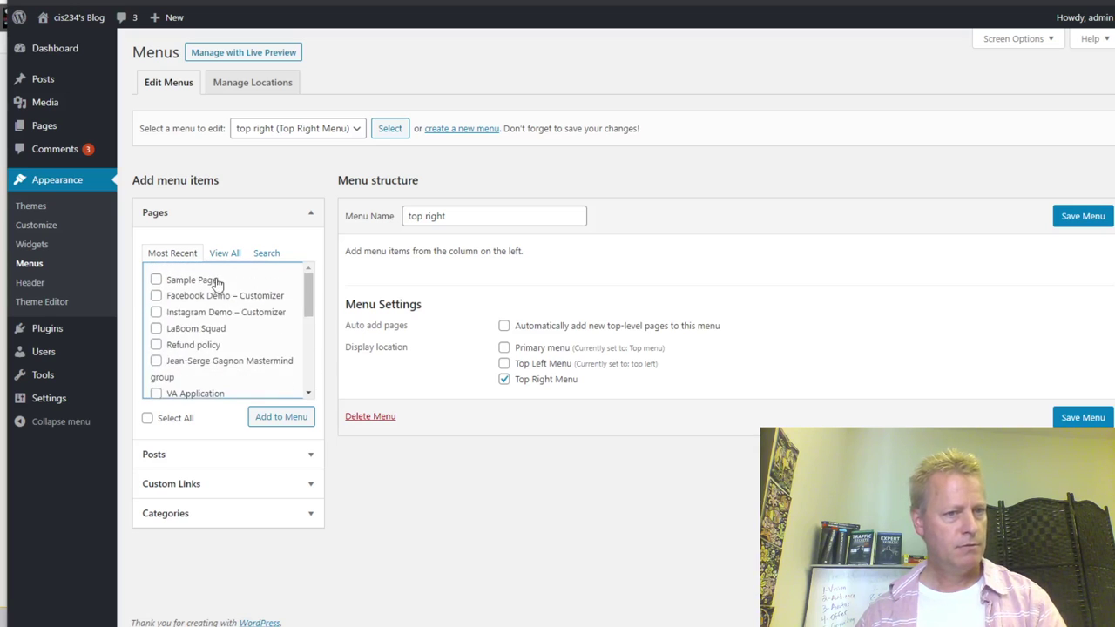
left_click(263, 254)
type("contact")
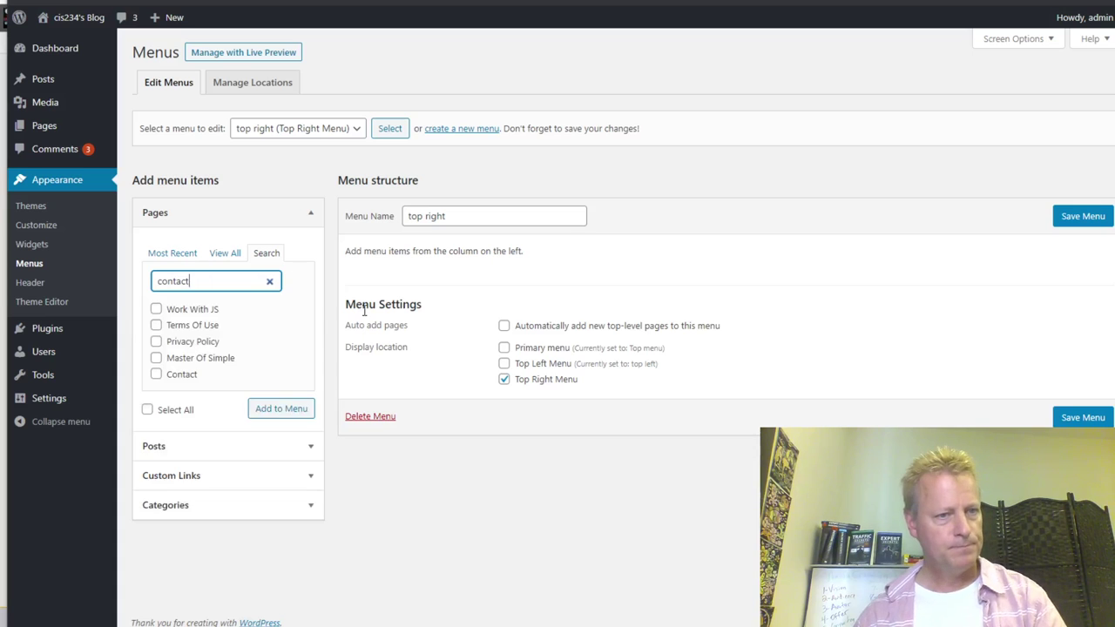
left_click(156, 376)
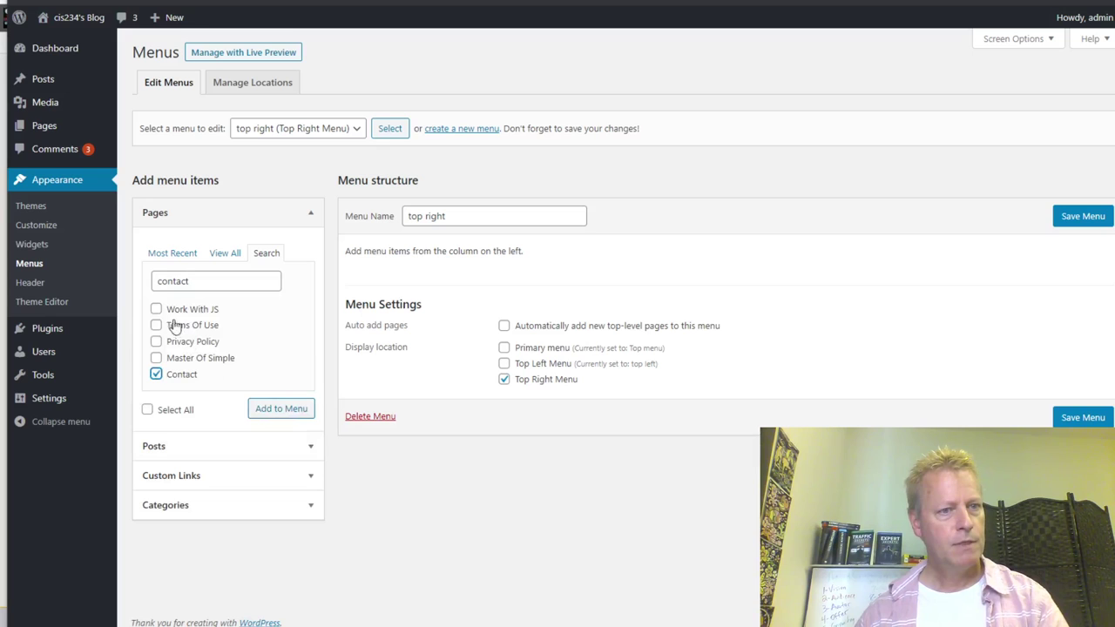
left_click(275, 409)
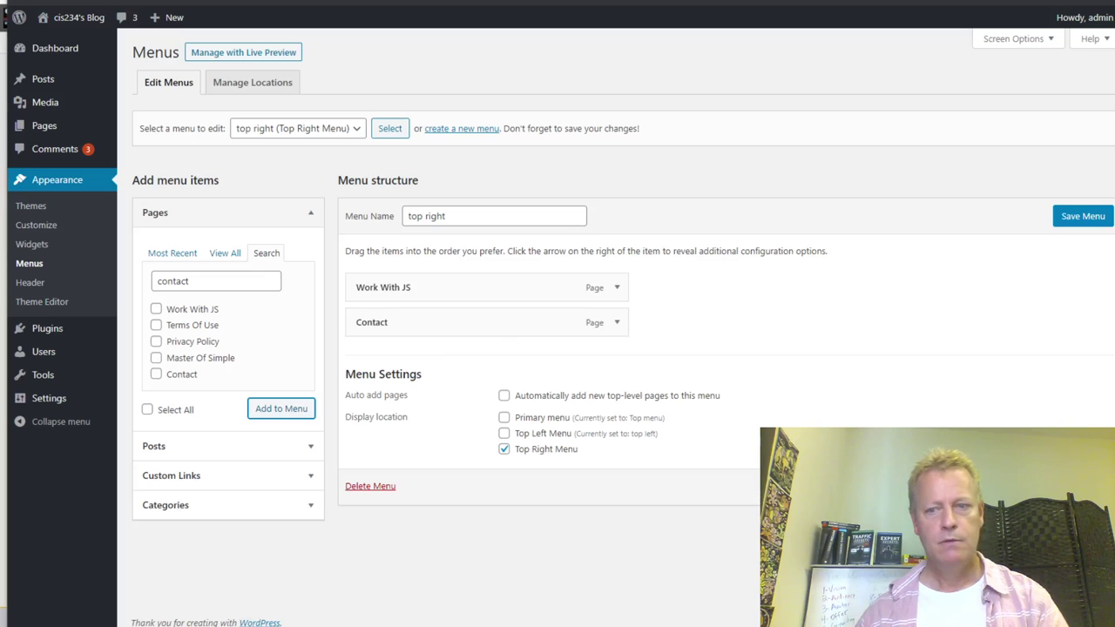
- Save the 'top right' menu and assign it to the Top Right Menu location
left_click(1080, 486)
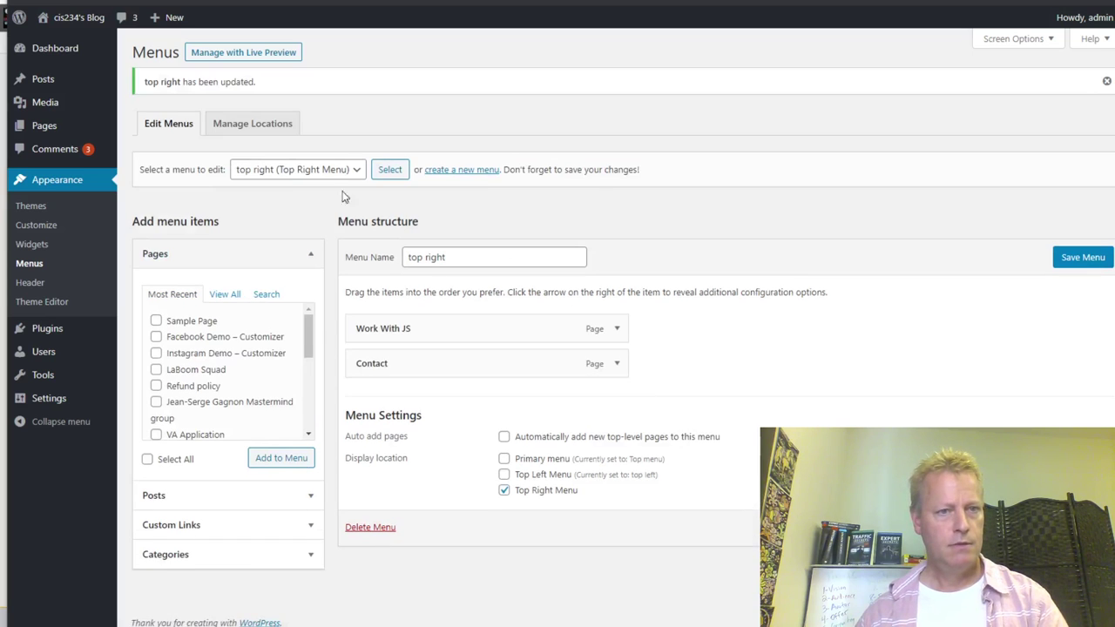
left_click(270, 128)
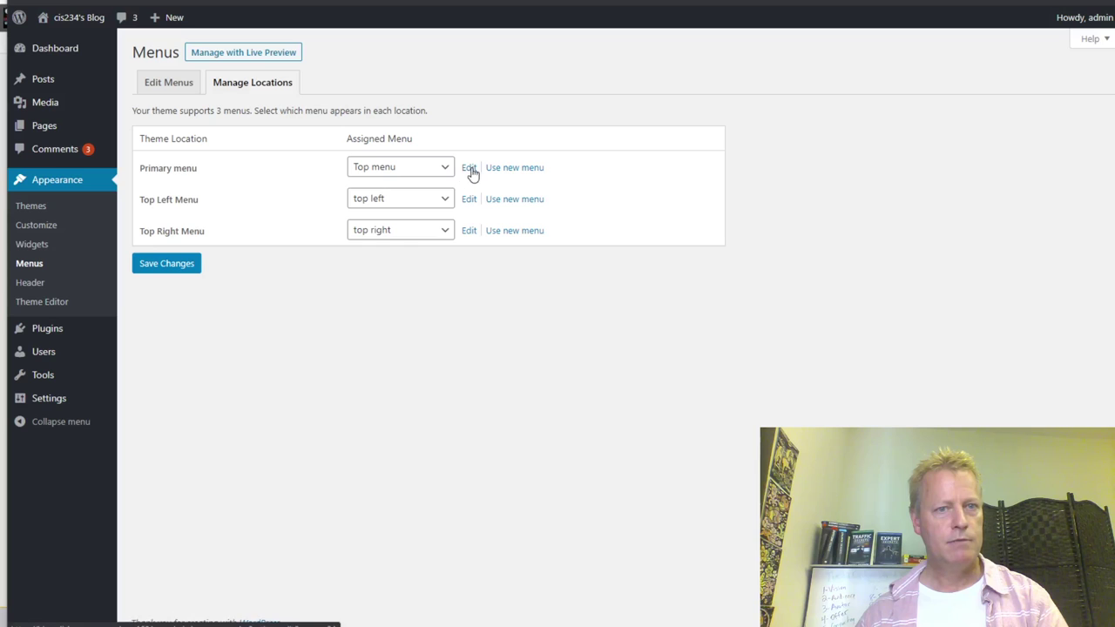
left_click(168, 264)
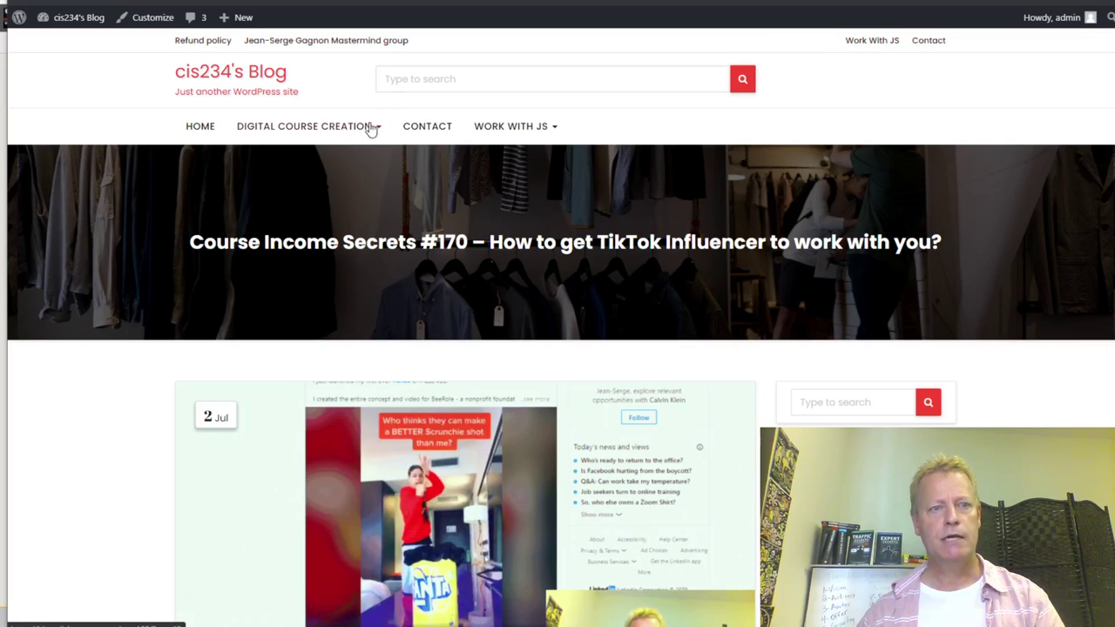
mouse_move(368, 126)
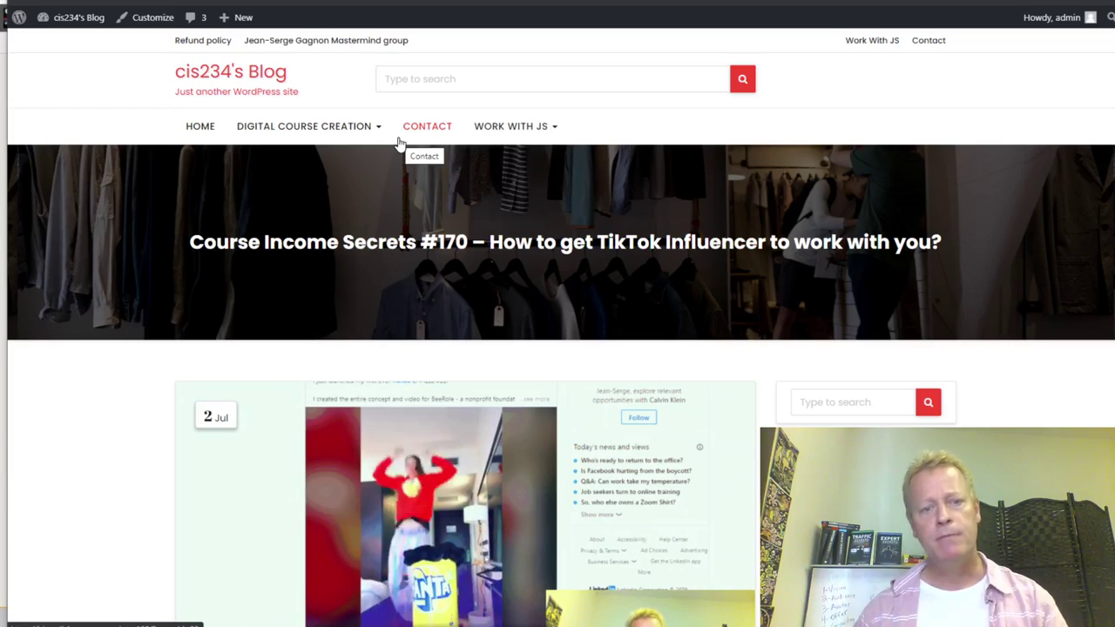
scroll(398, 144, "down", 6)
scroll(443, 198, "down", 7)
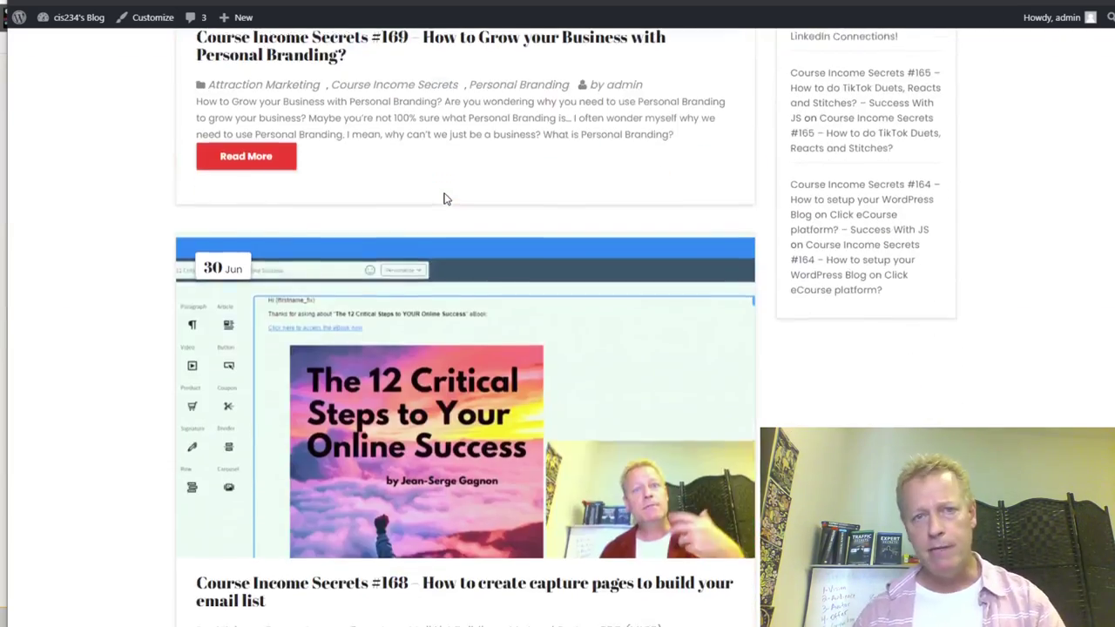
scroll(443, 199, "up", 13)
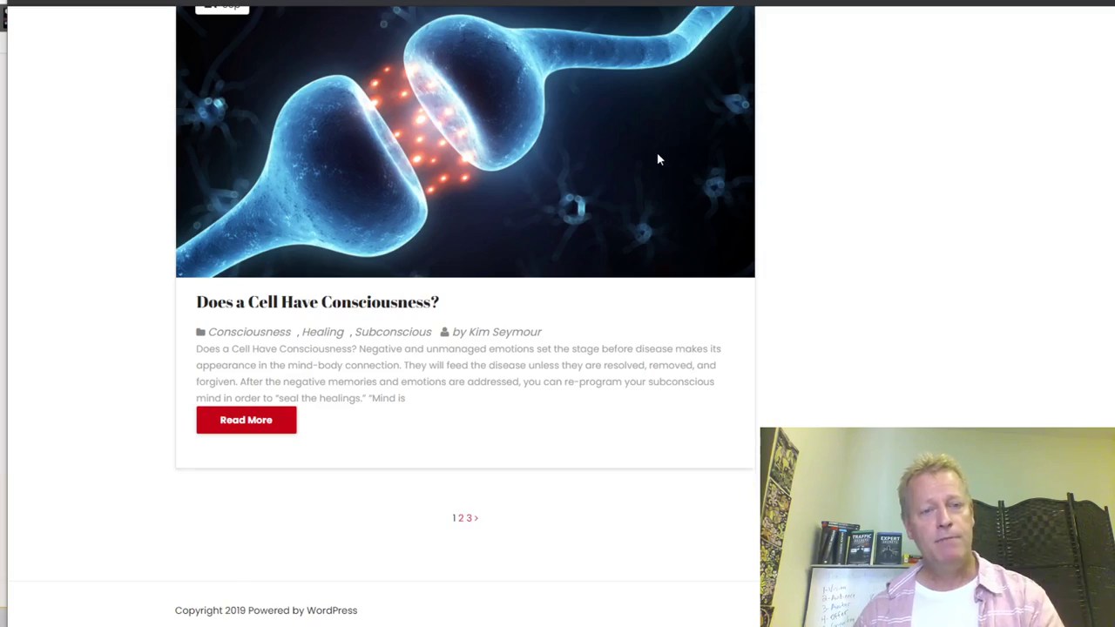
scroll(656, 152, "up", 15)
scroll(659, 159, "up", 20)
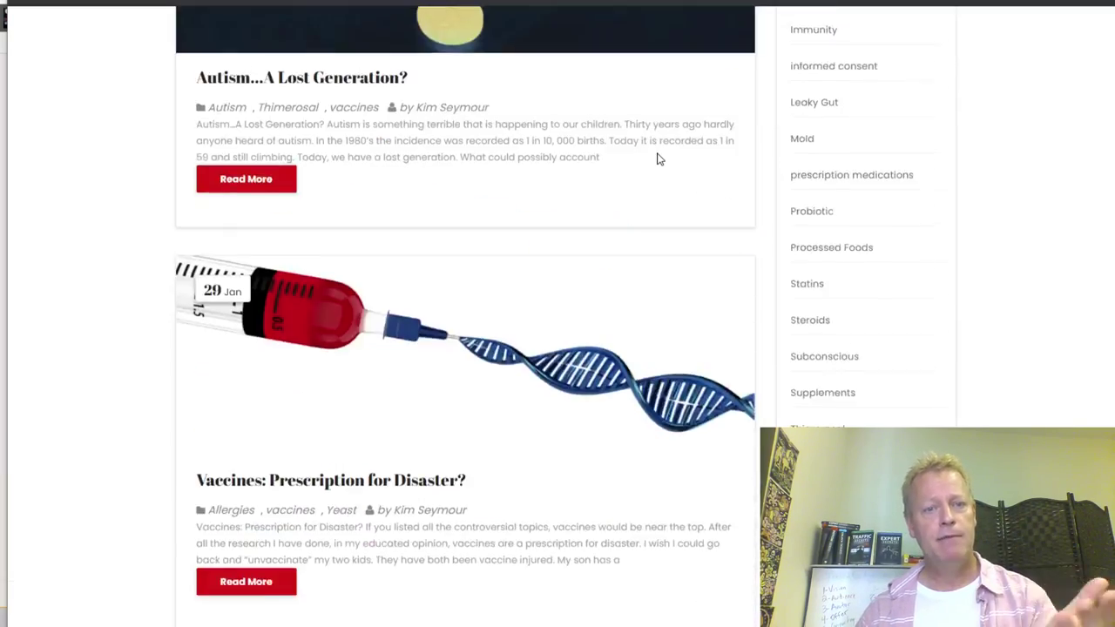
scroll(660, 159, "up", 12)
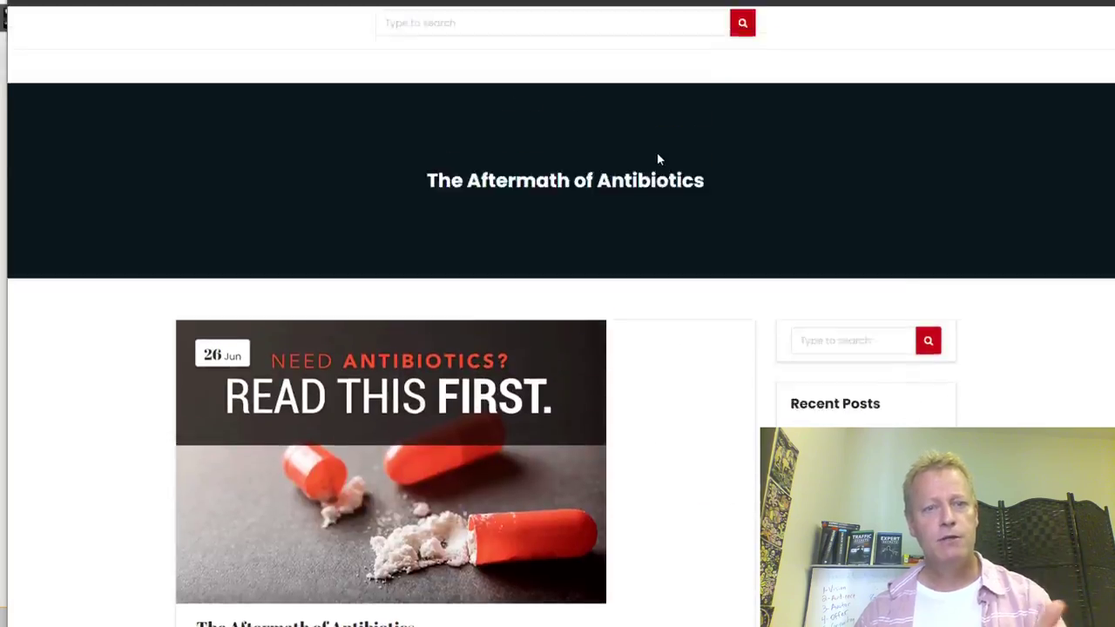
scroll(671, 174, "down", 4)
scroll(661, 192, "up", 2)
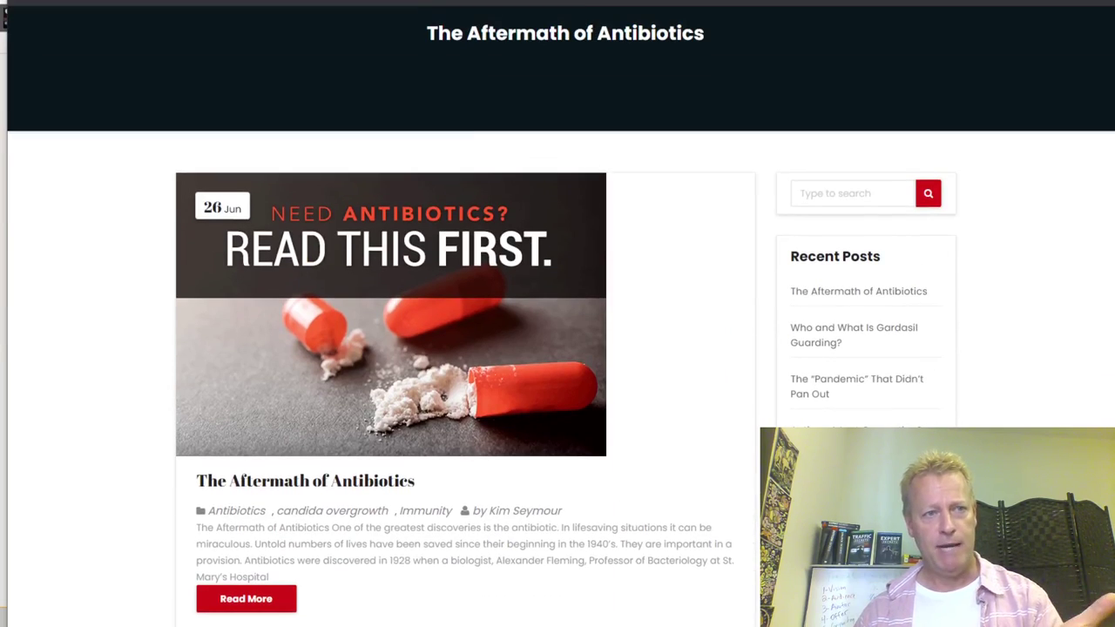
scroll(631, 235, "down", 18)
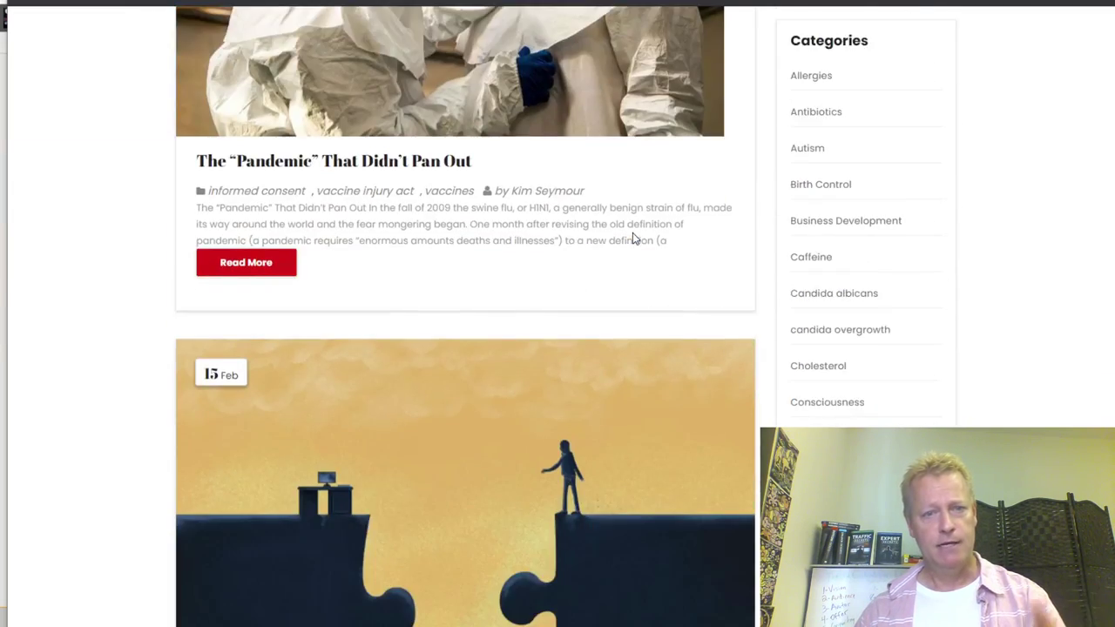
scroll(637, 235, "down", 14)
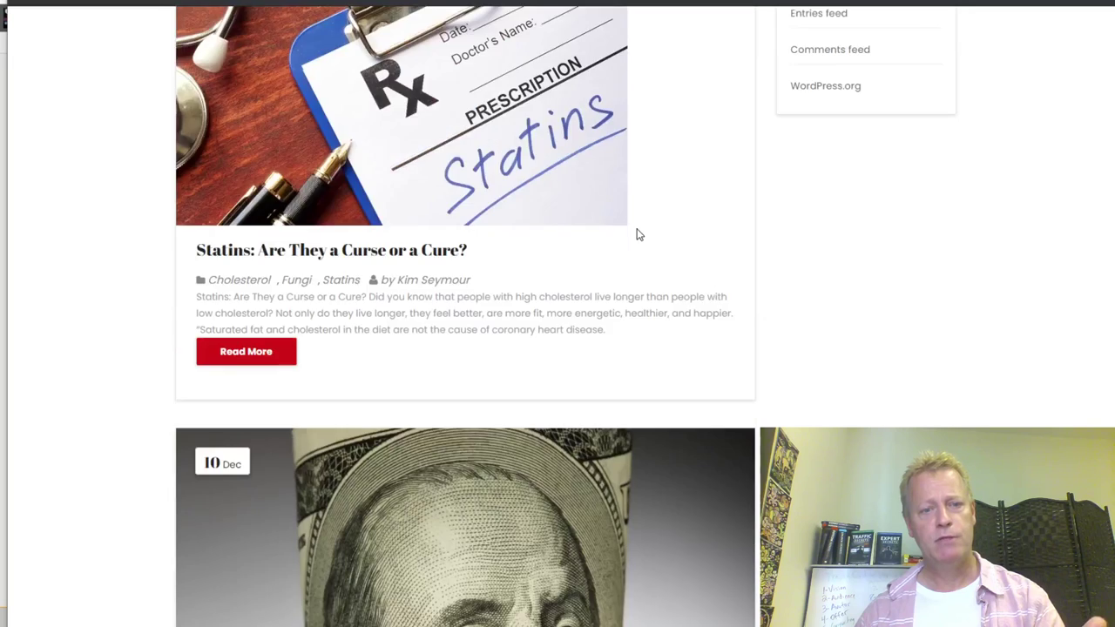
scroll(637, 234, "down", 10)
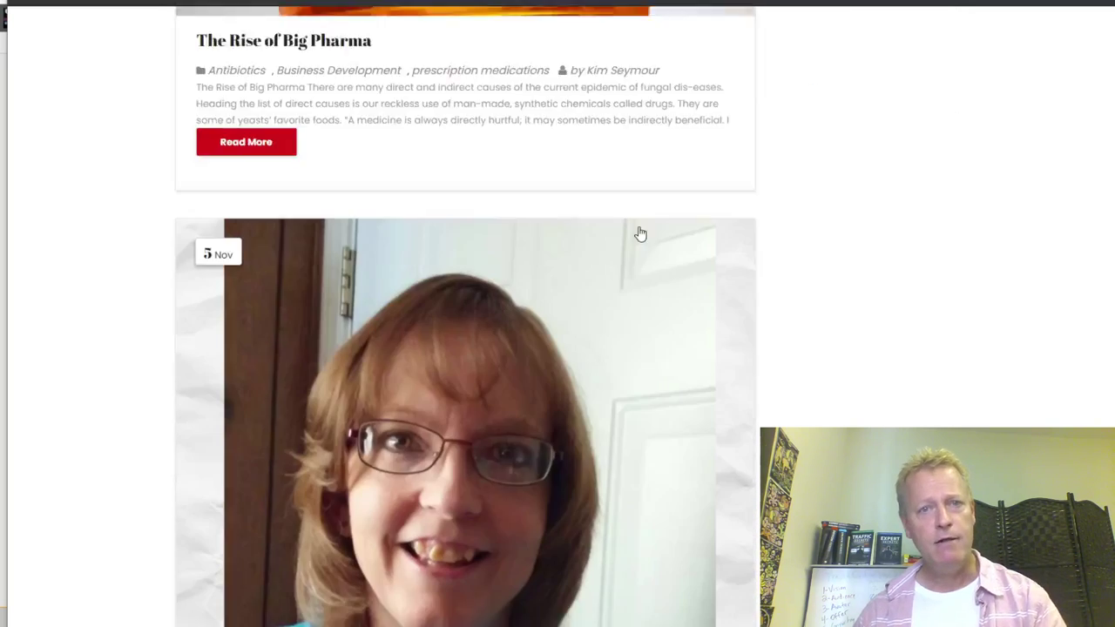
scroll(636, 244, "down", 5)
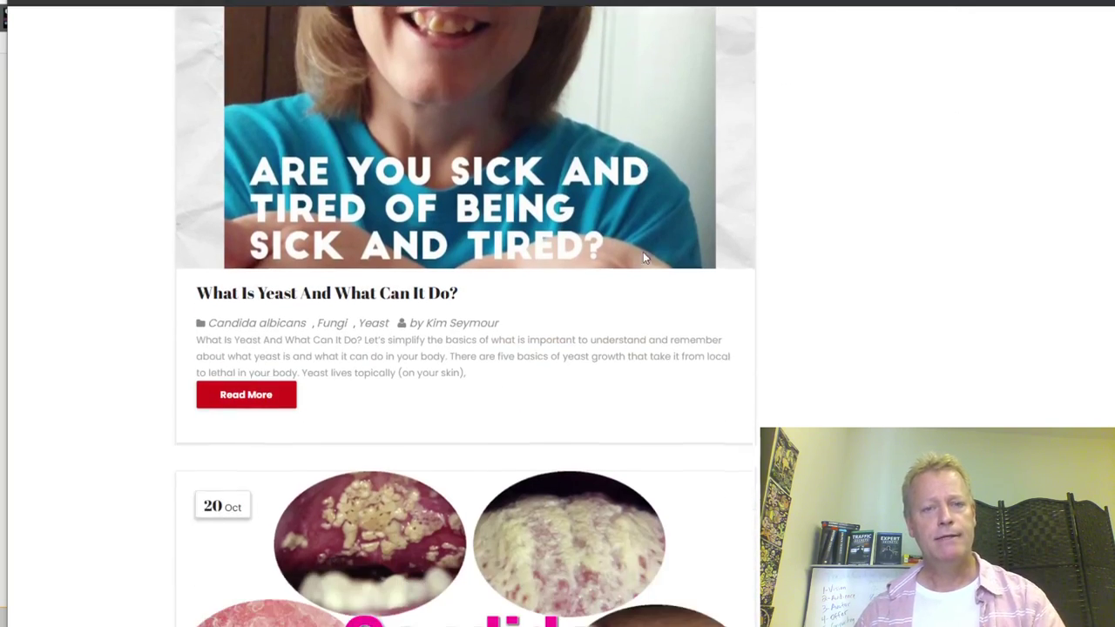
scroll(848, 384, "down", 13)
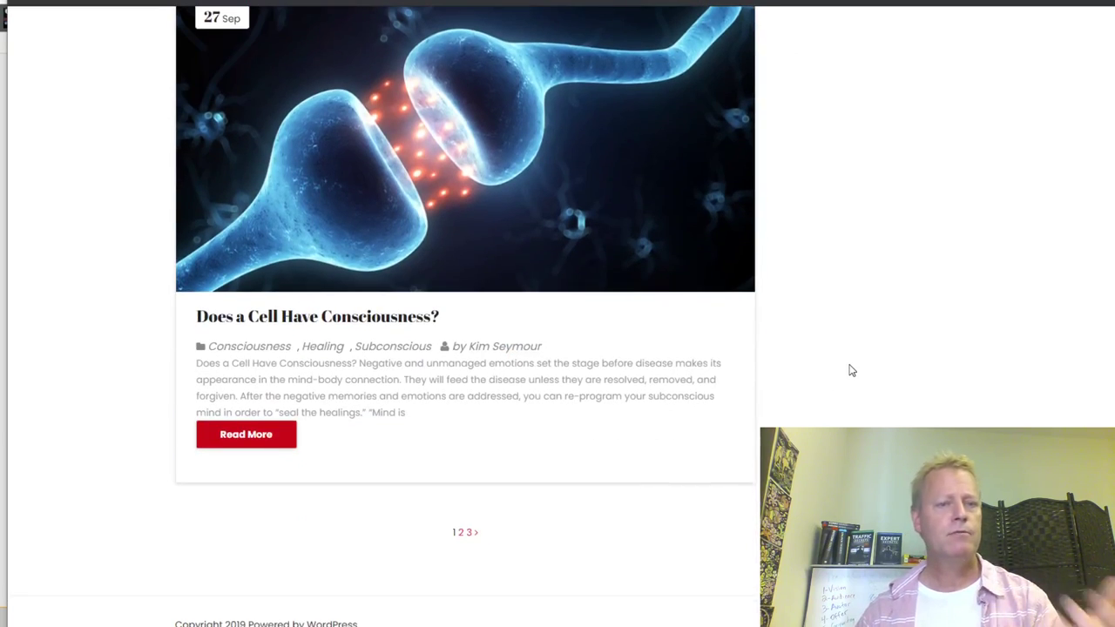
scroll(851, 370, "up", 20)
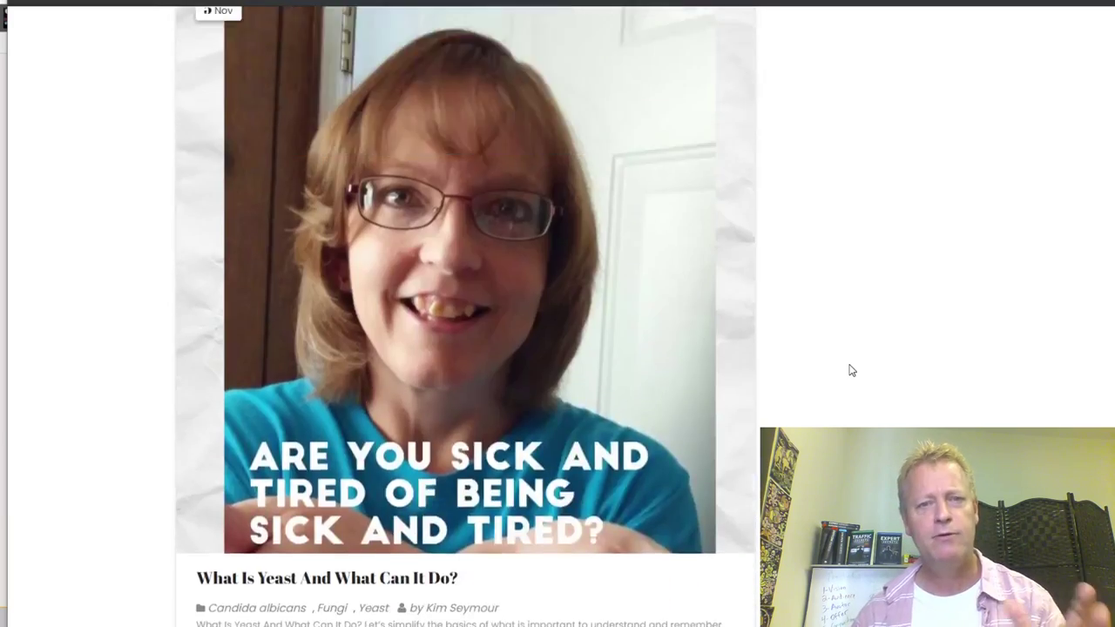
scroll(851, 370, "up", 20)
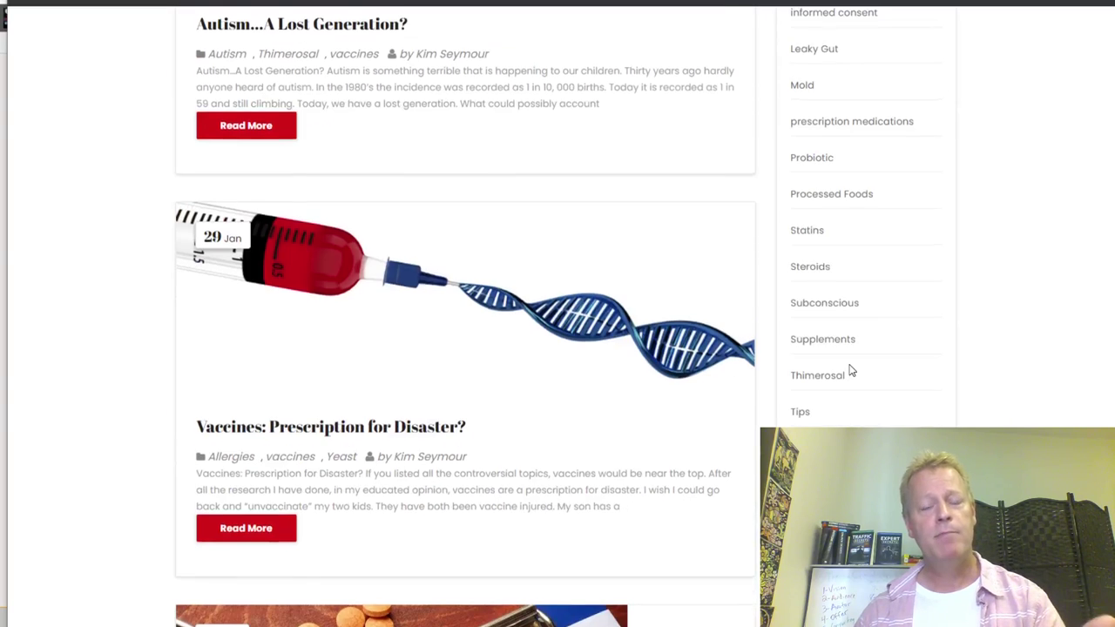
scroll(851, 370, "up", 20)
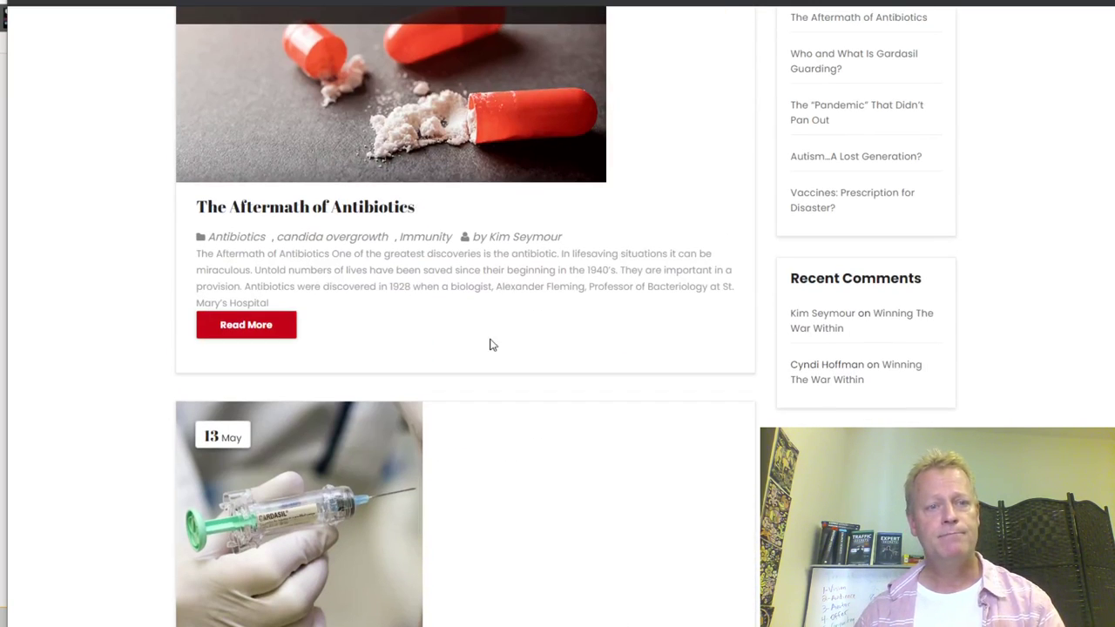
scroll(610, 349, "up", 4)
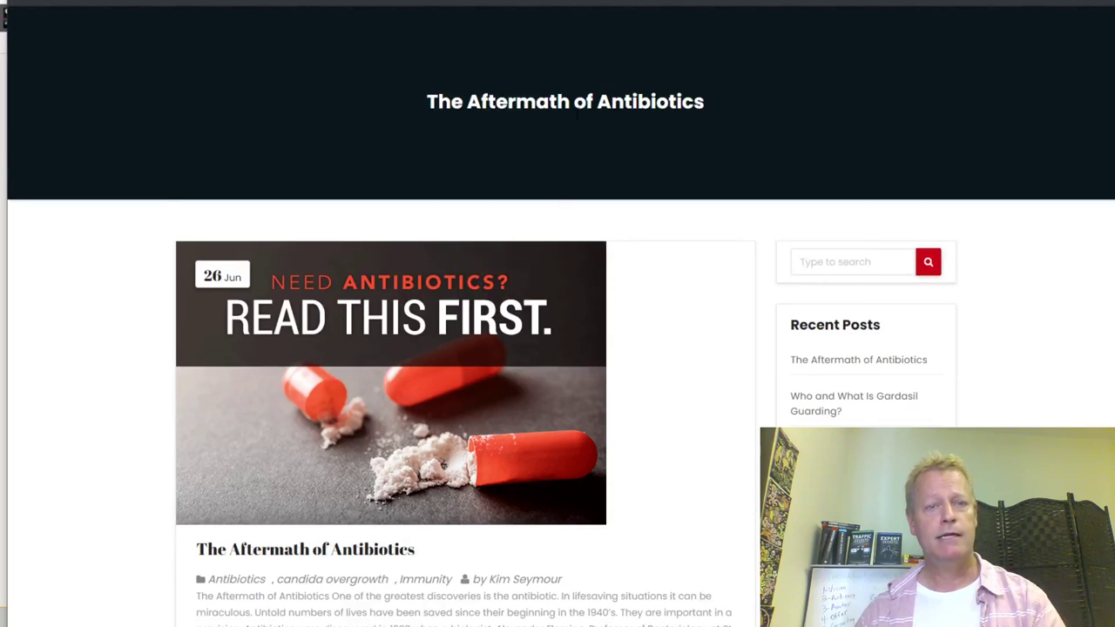
scroll(619, 183, "up", 2)
scroll(619, 184, "down", 8)
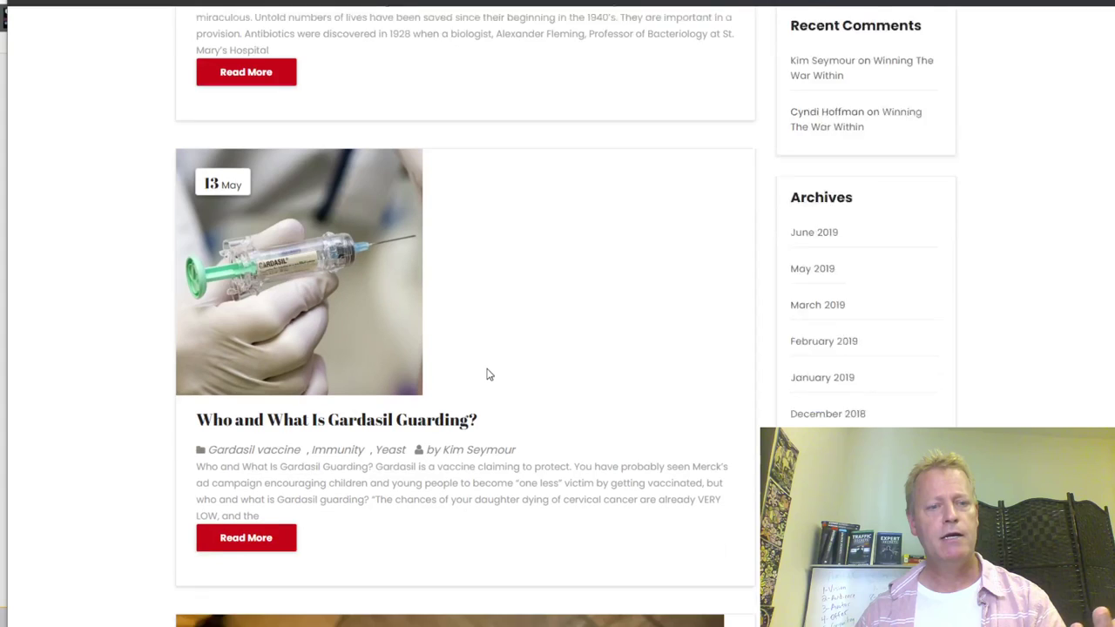
scroll(499, 385, "down", 2)
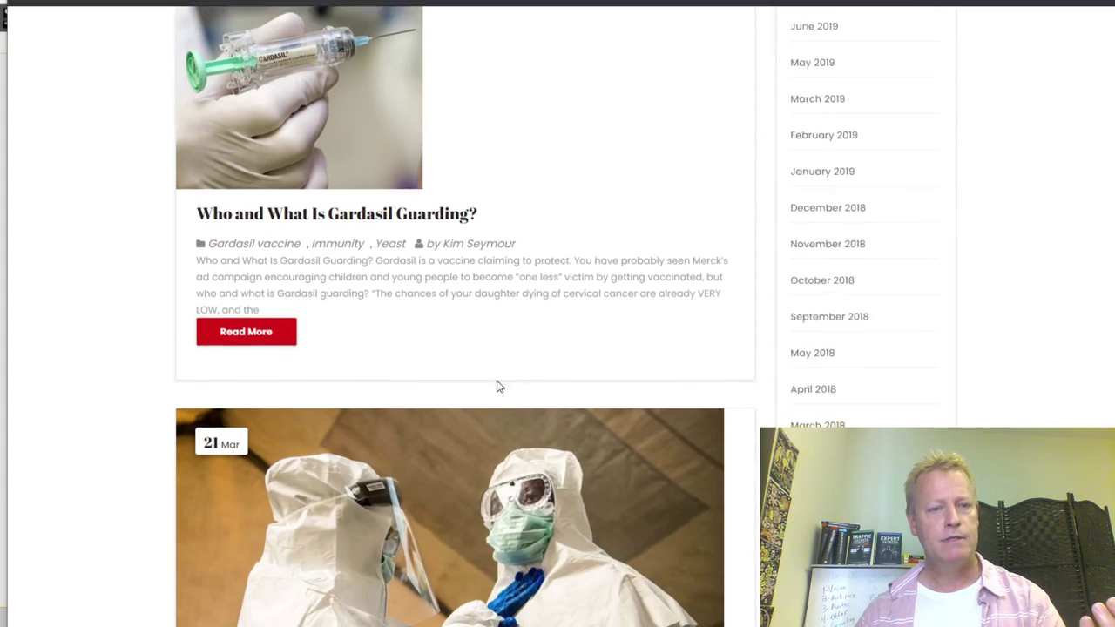
scroll(552, 366, "down", 4)
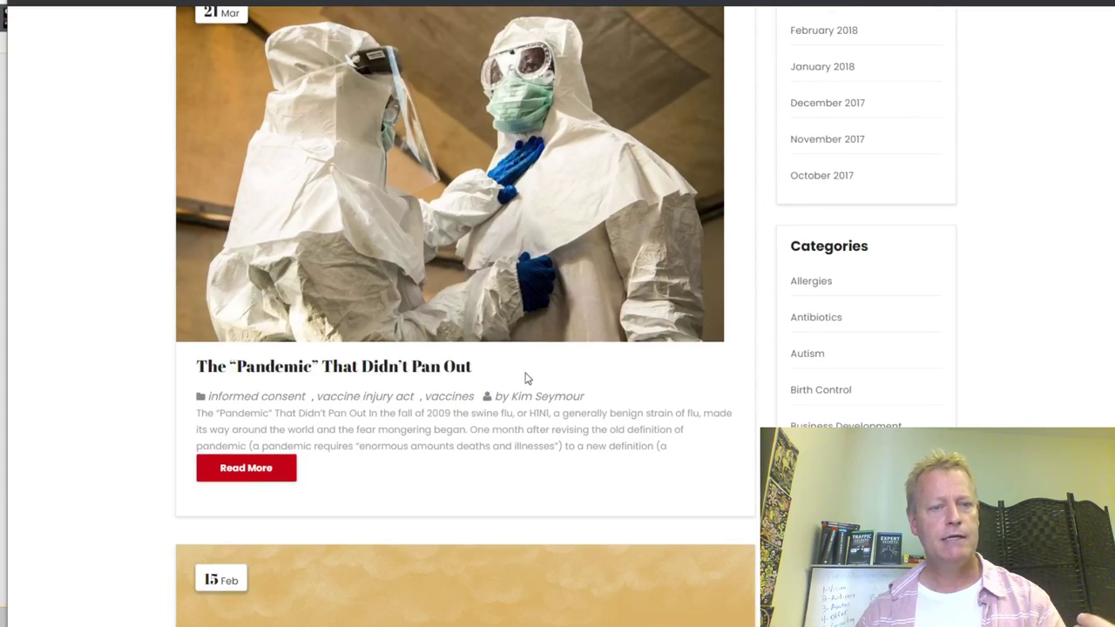
scroll(540, 365, "down", 5)
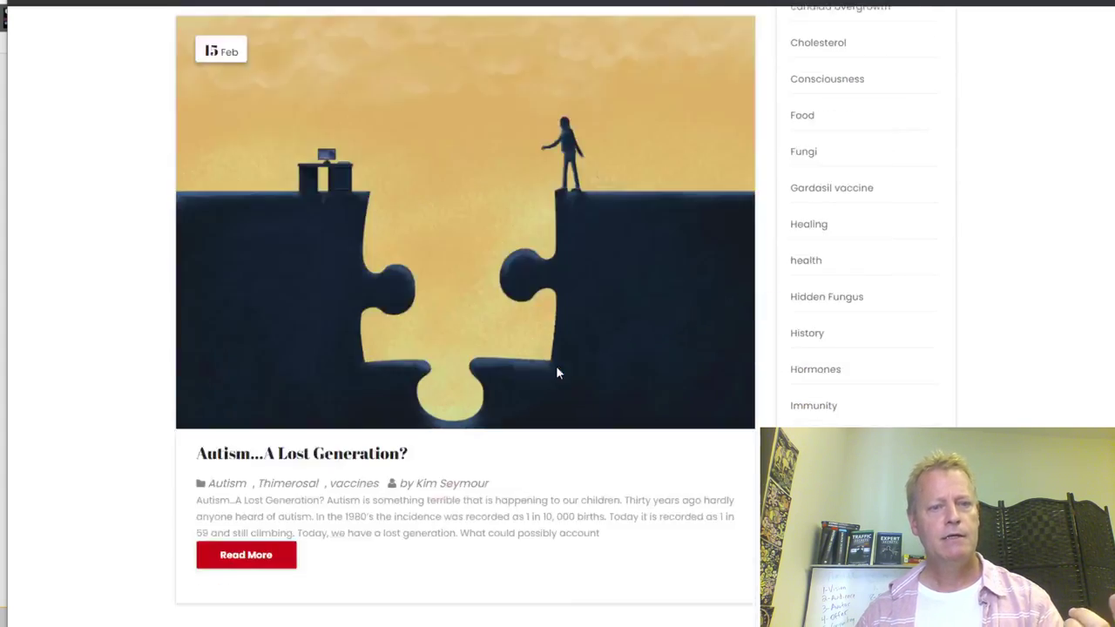
scroll(558, 373, "down", 3)
scroll(558, 363, "down", 3)
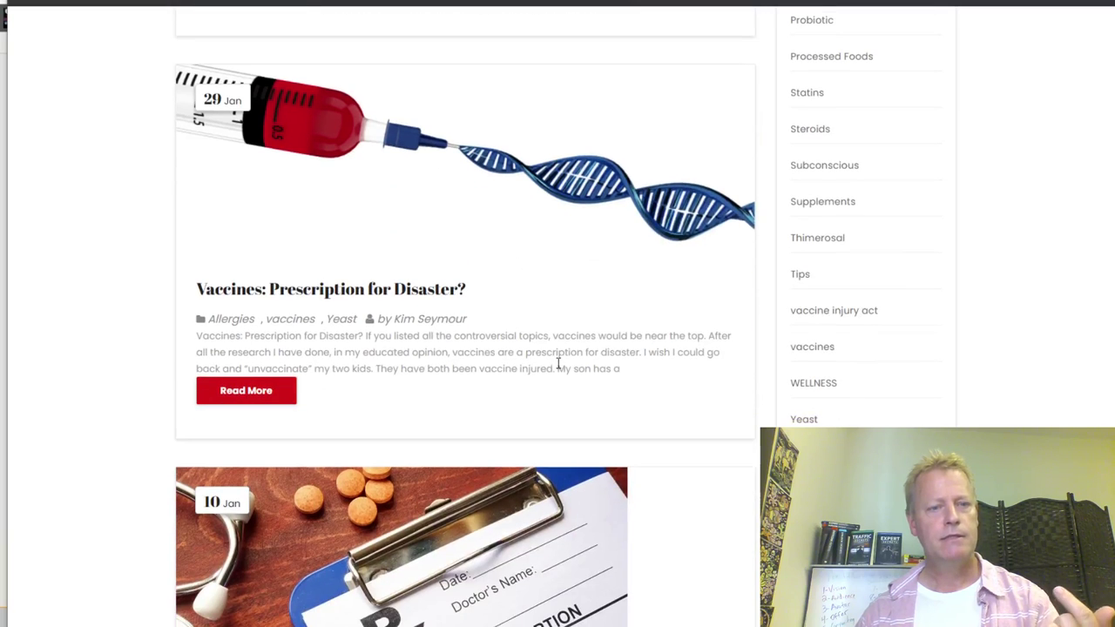
scroll(310, 332, "down", 5)
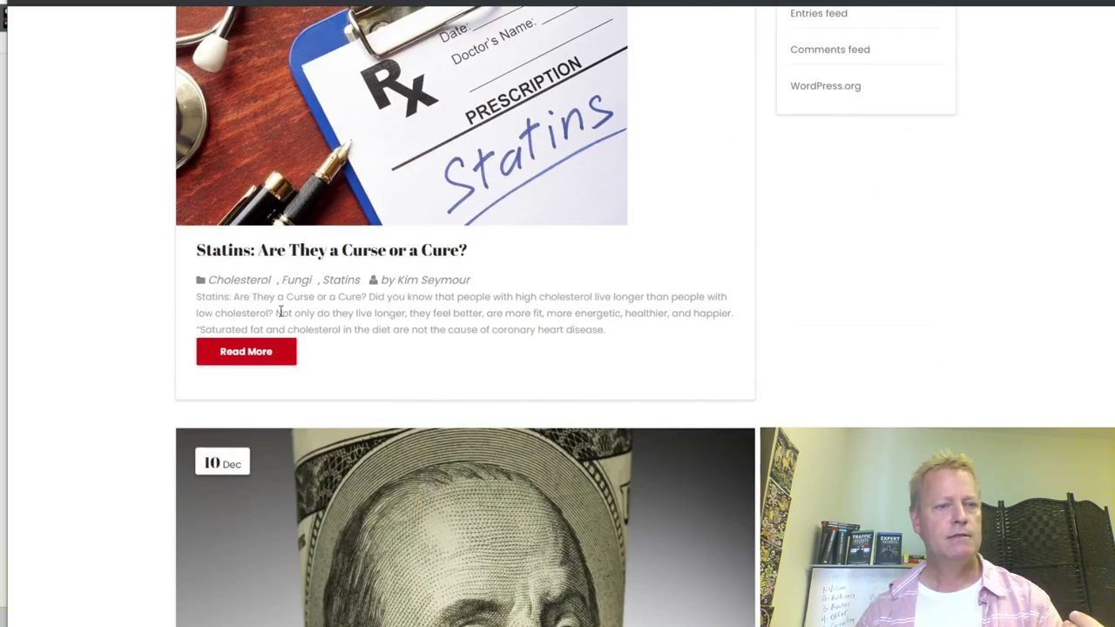
scroll(501, 345, "down", 1)
scroll(525, 343, "up", 1)
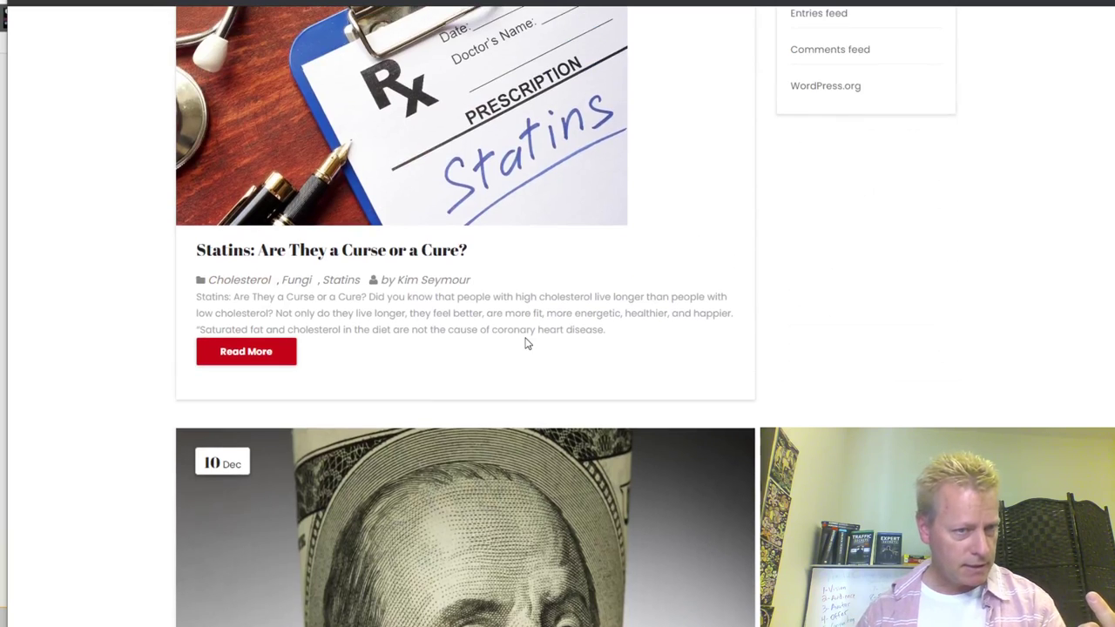
scroll(525, 344, "down", 5)
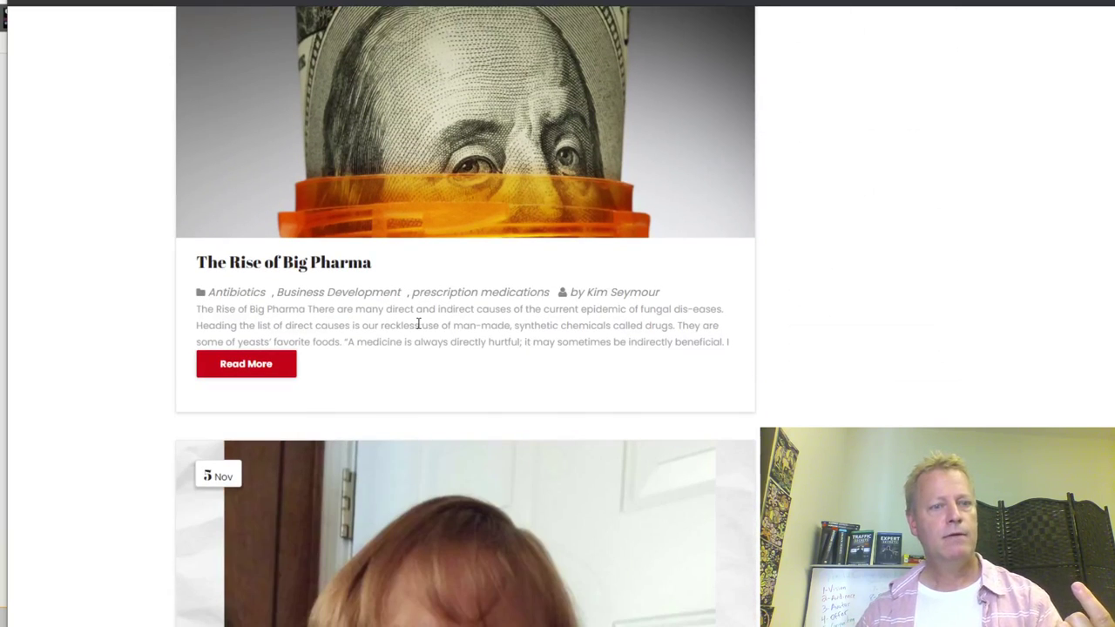
scroll(392, 305, "down", 7)
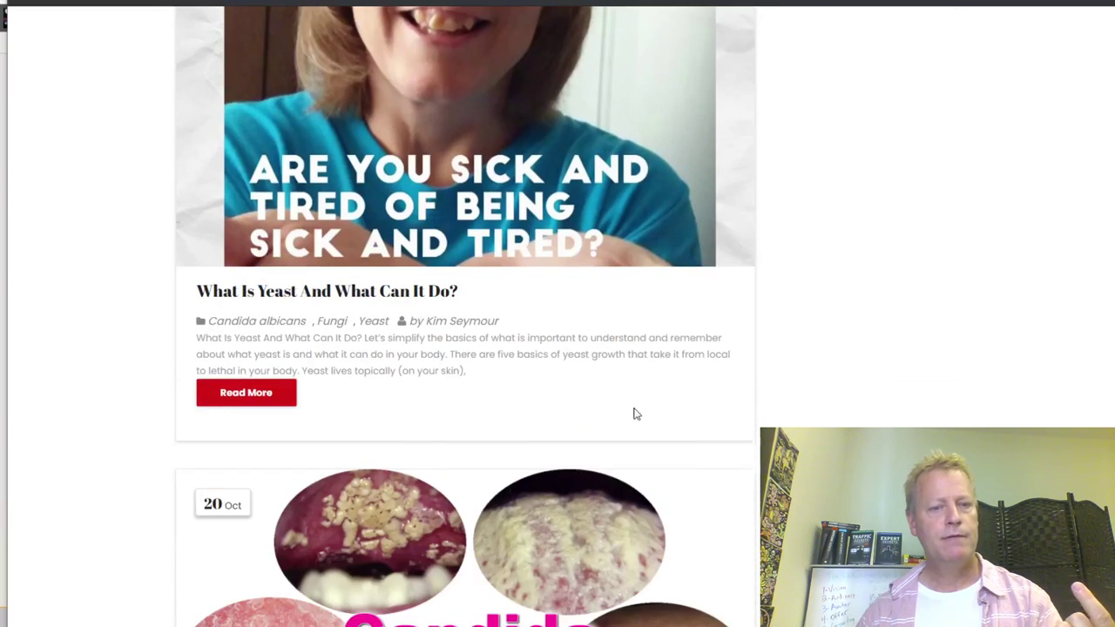
scroll(636, 414, "down", 3)
scroll(586, 390, "up", 14)
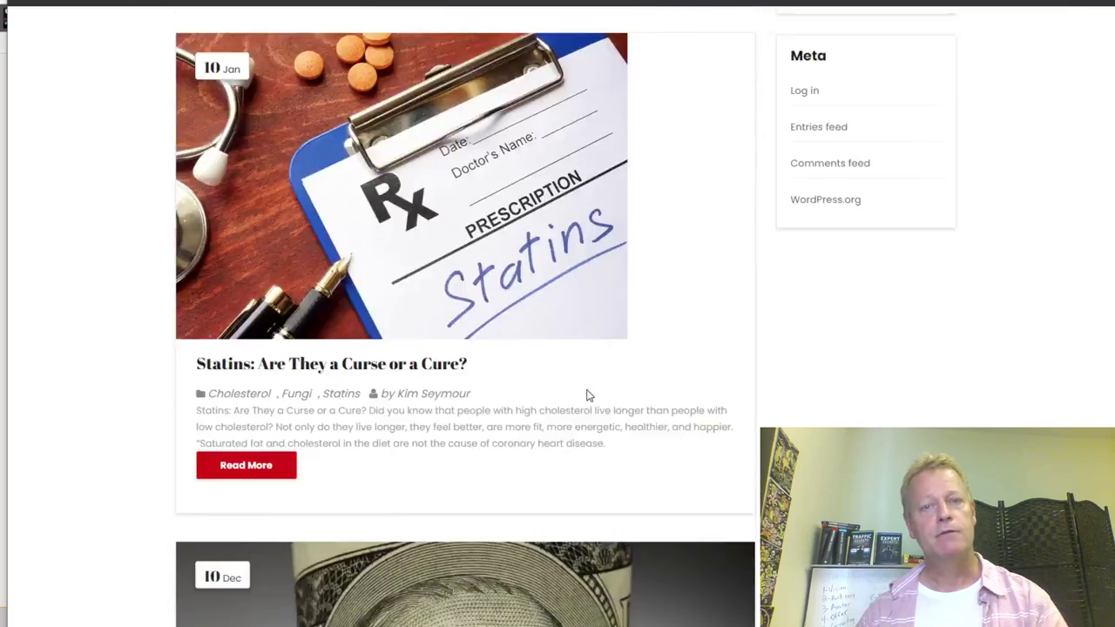
scroll(587, 395, "up", 15)
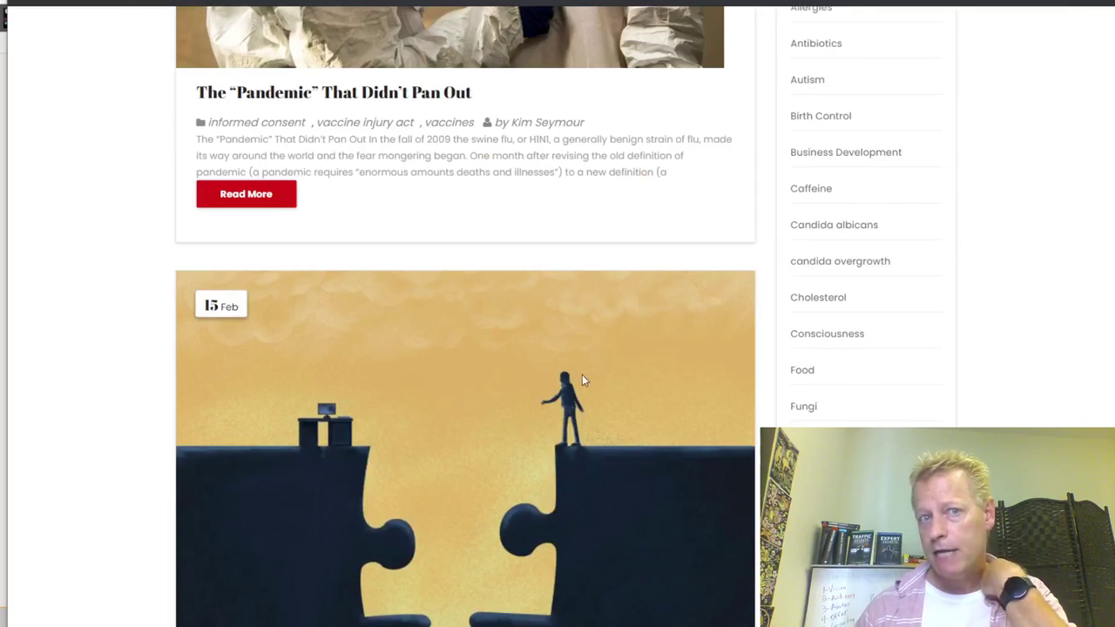
scroll(592, 310, "up", 12)
scroll(598, 305, "up", 8)
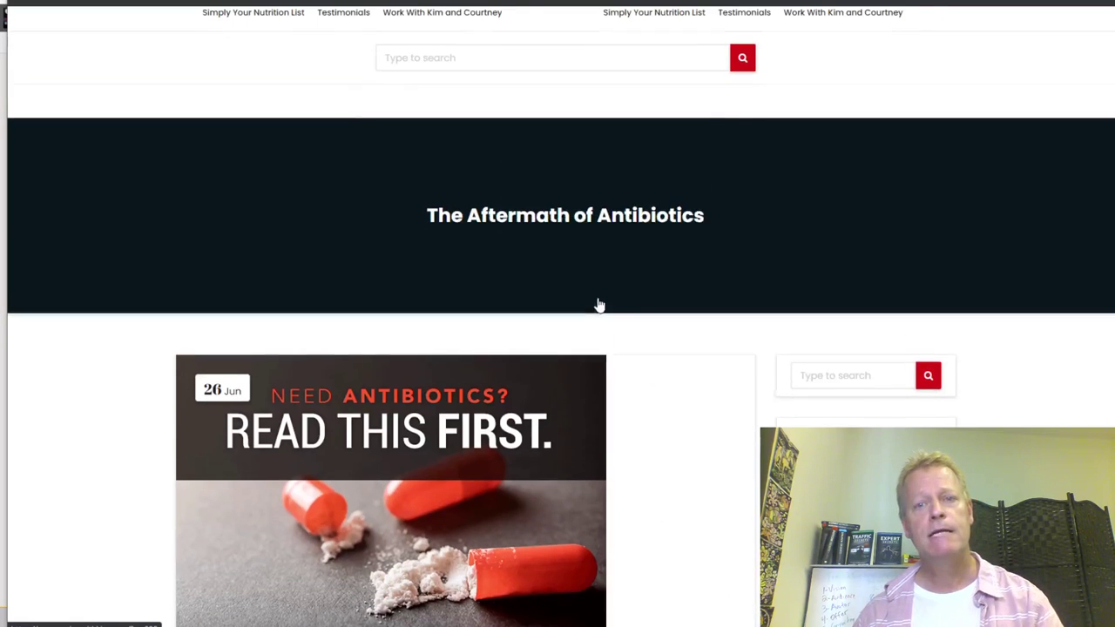